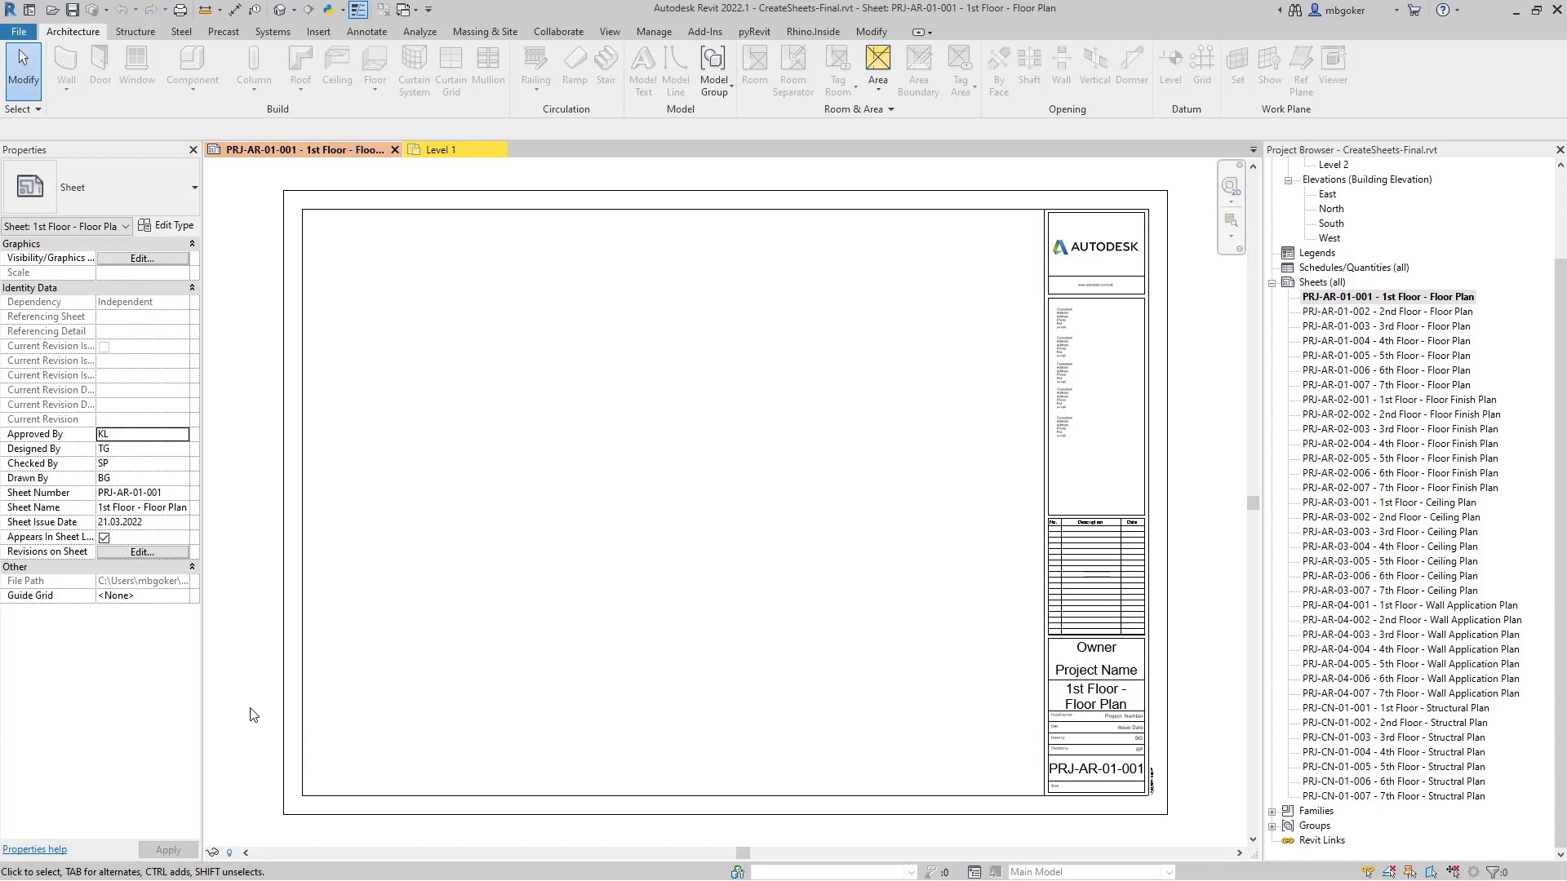
Review the sheet data in the BG-SheetData.xlsx workbook and the web pages for Rhino.Inside.Revit and TT Toolbox
{"action": "key", "text": "alt+Tab"}
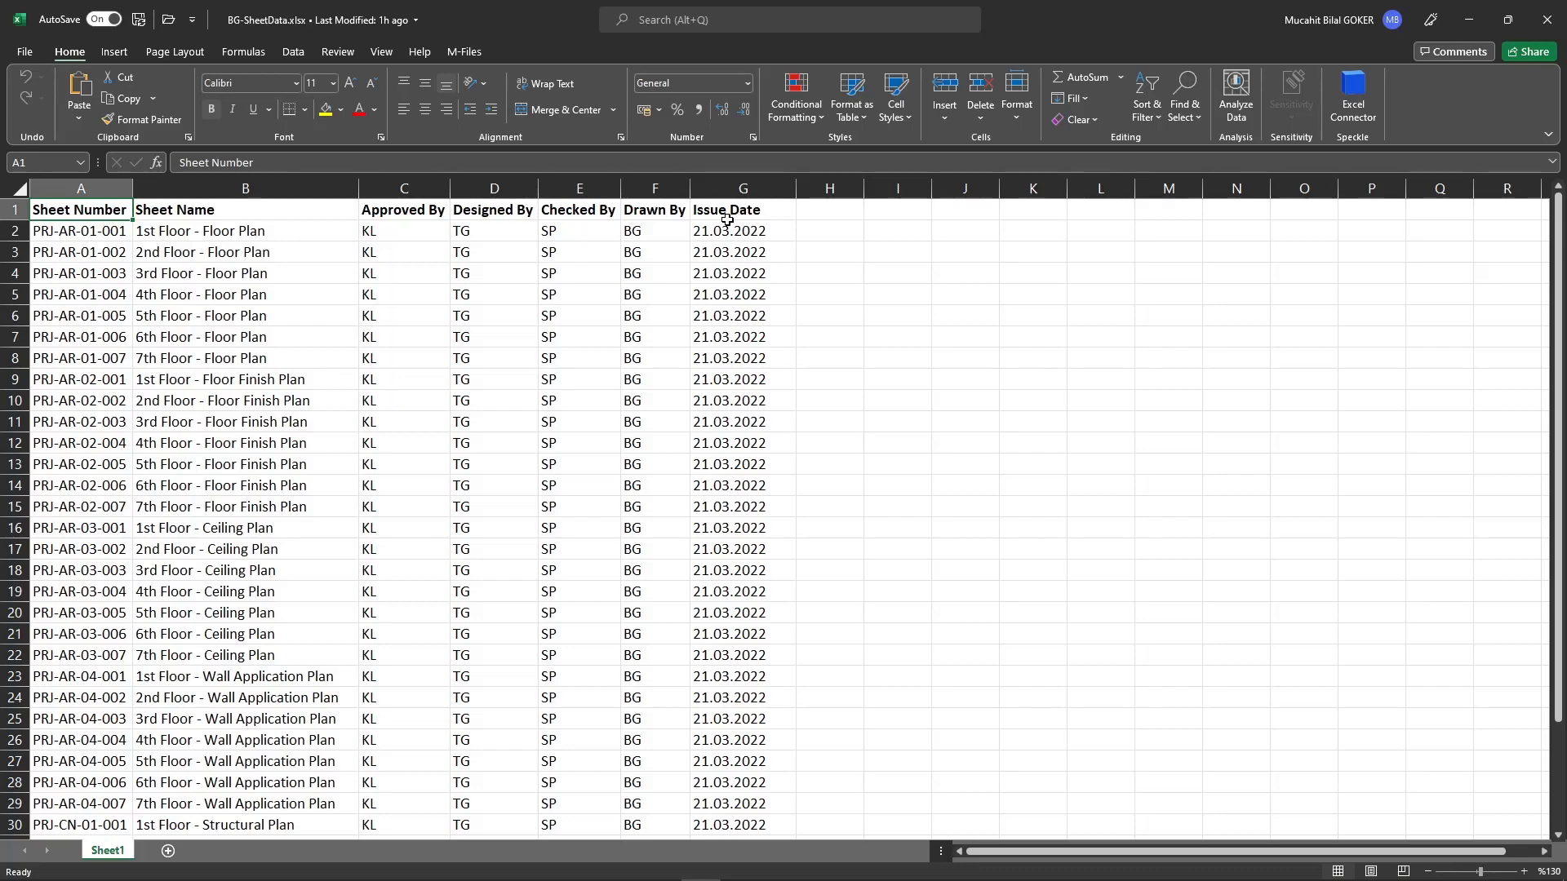
{"action": "key", "text": "alt+Tab"}
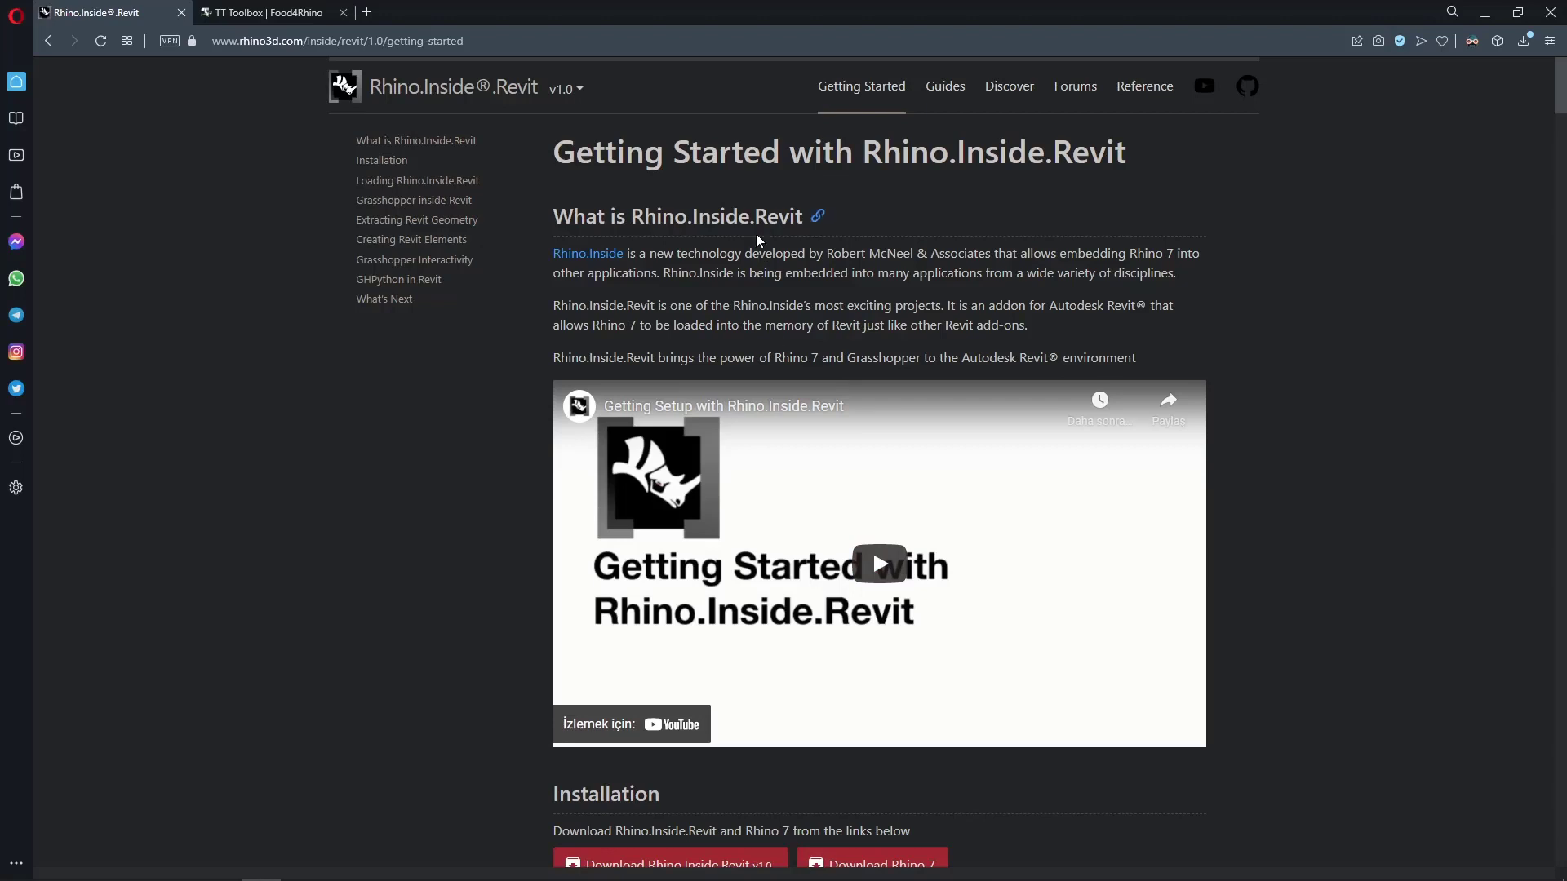
{"action": "scroll", "coordinate": [1151, 276], "scroll_direction": "down", "scroll_amount": 1}
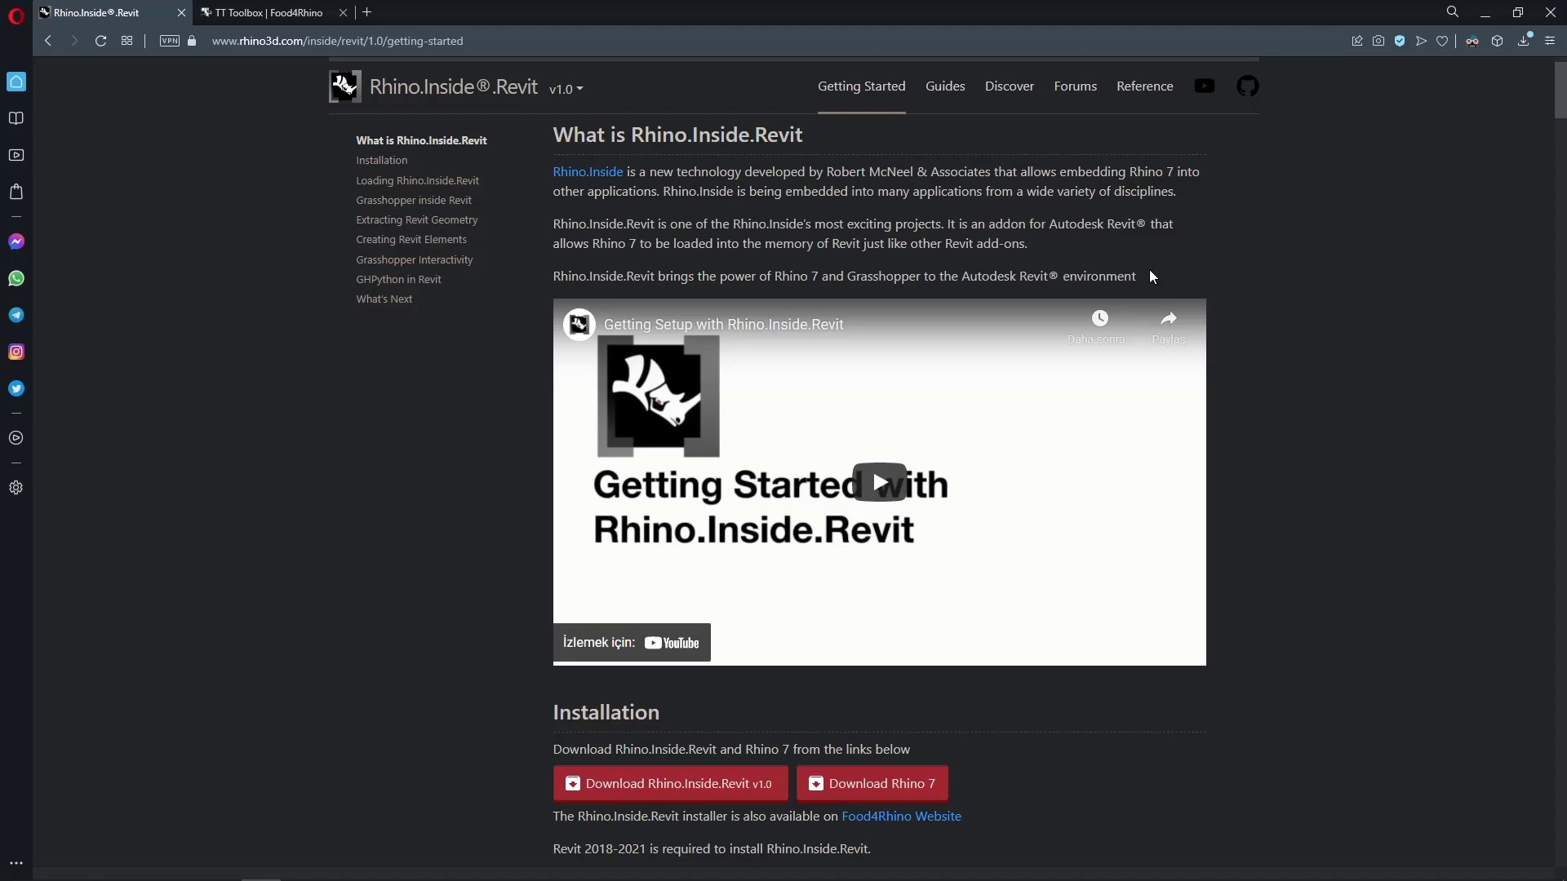
{"action": "left_click", "coordinate": [265, 12]}
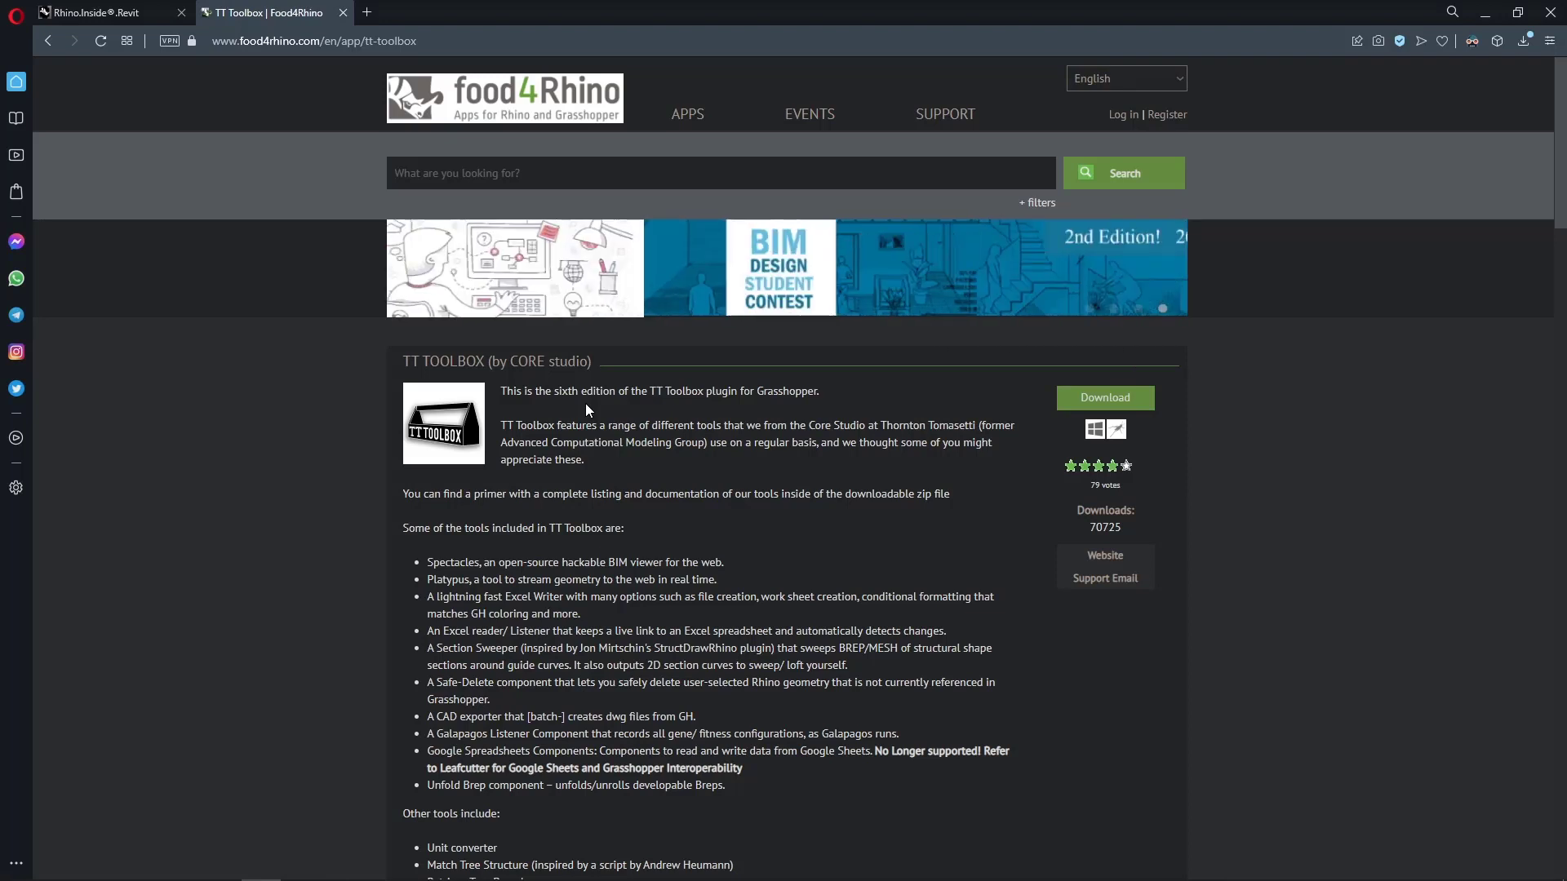
Switch to Revit, show the Level 1 view of Create-Sheets-Start.rvt and launch Grasshopper
{"action": "key", "text": "alt+Tab"}
{"action": "key", "text": "alt+Tab"}
{"action": "key", "text": "alt+Tab"}
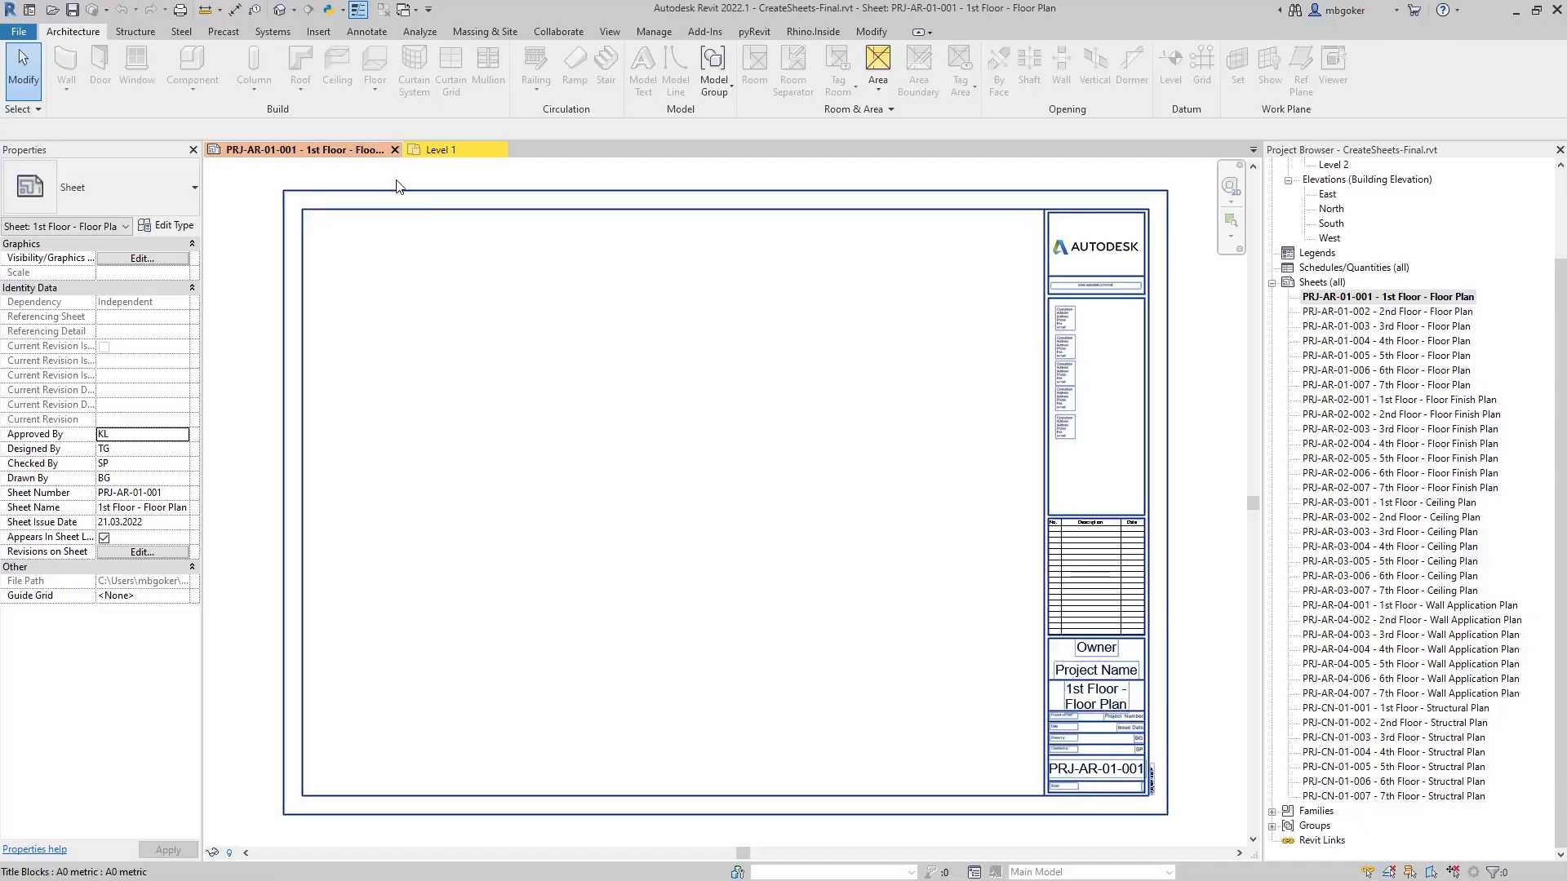
{"action": "left_click", "coordinate": [445, 154]}
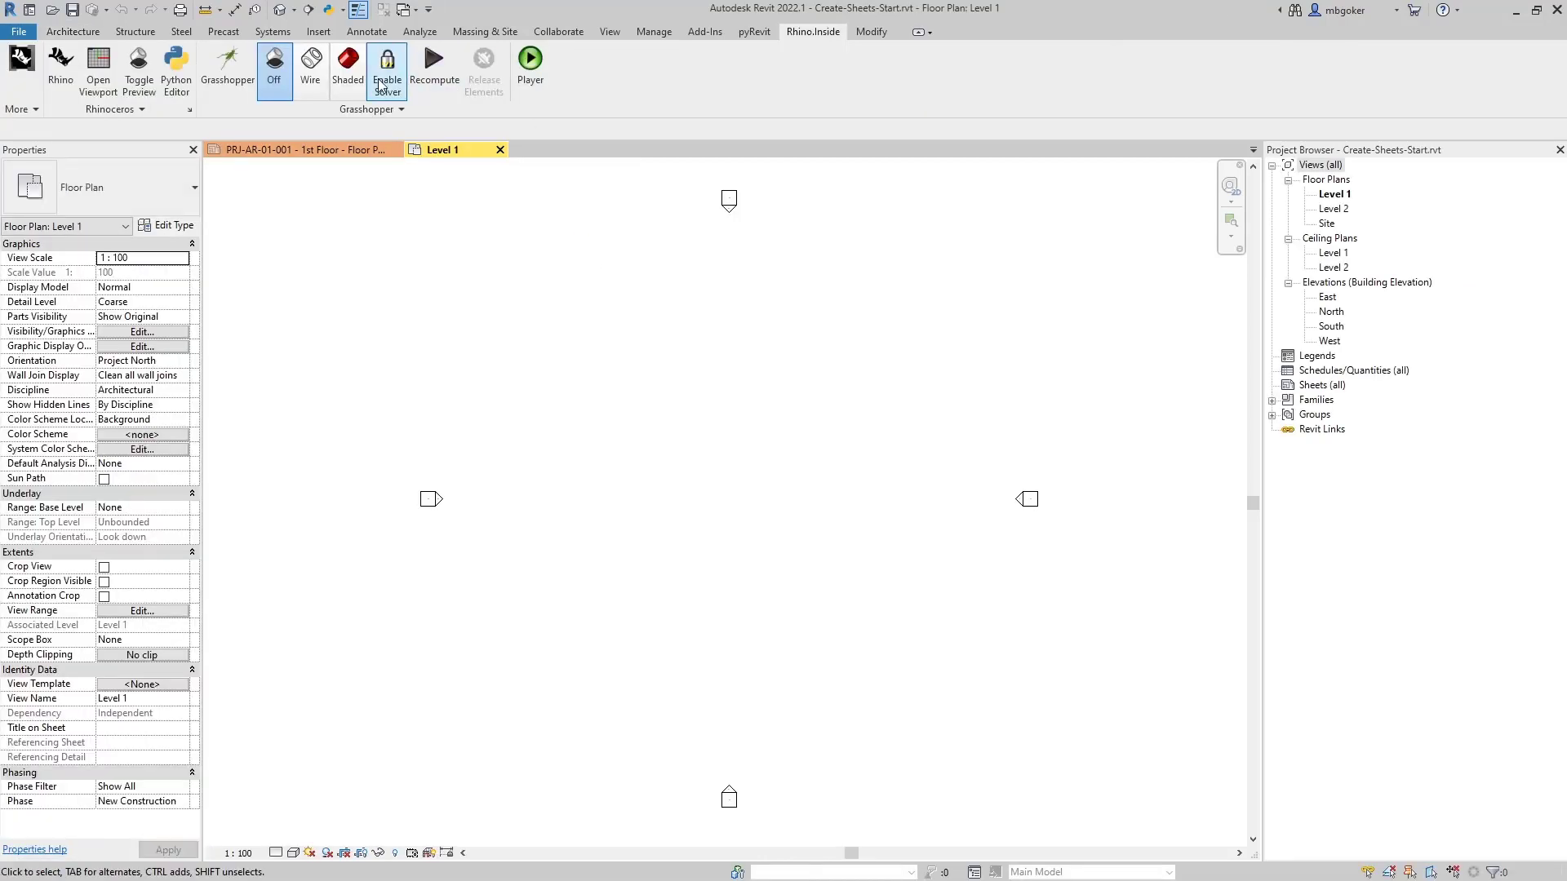
{"action": "left_click", "coordinate": [236, 78]}
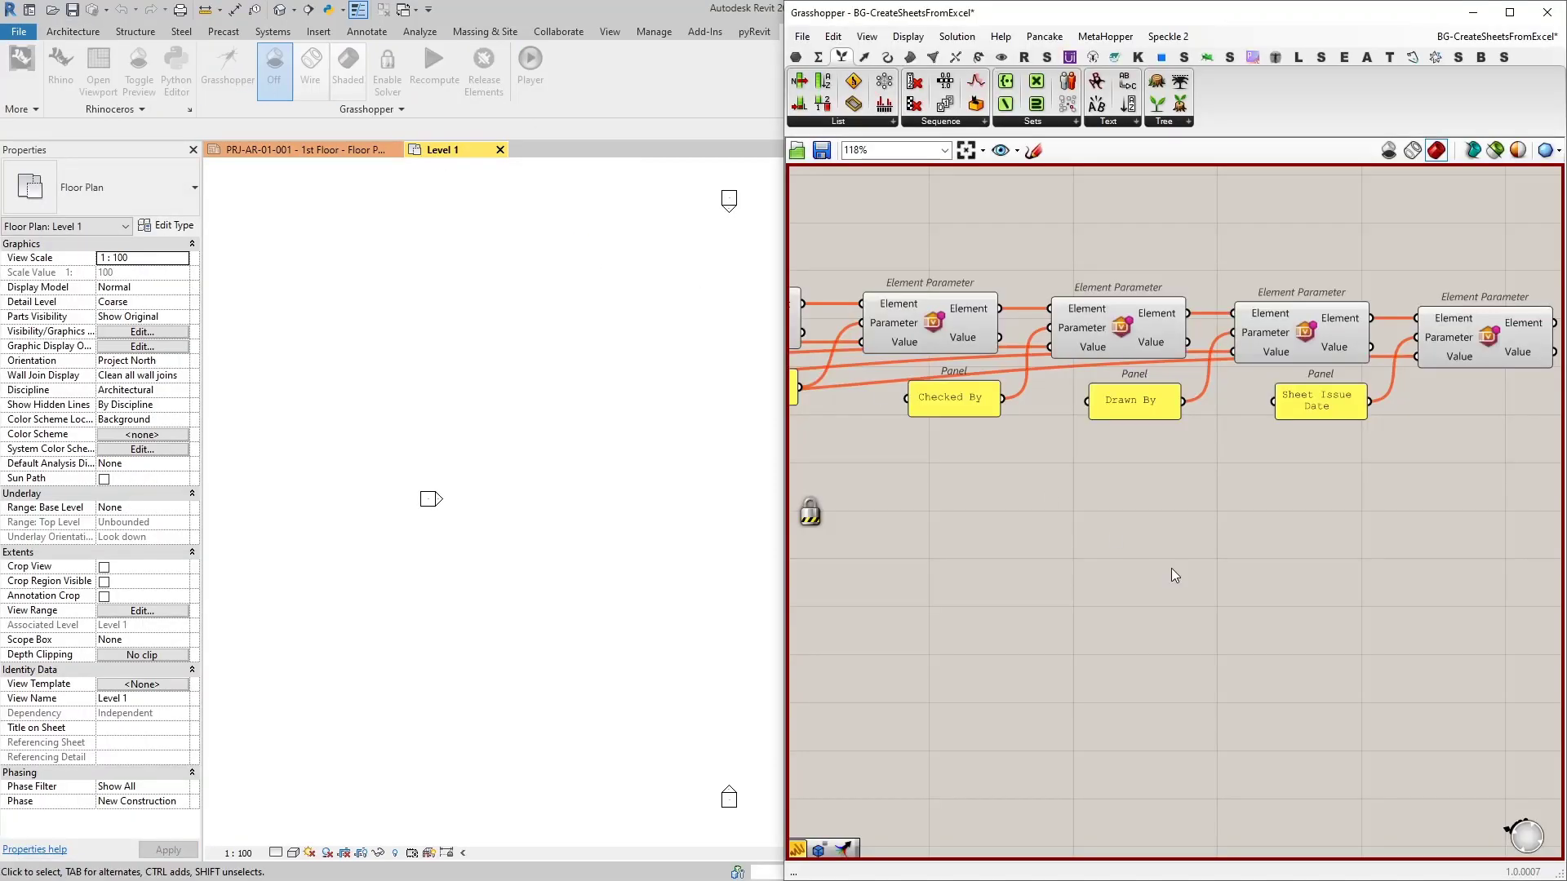
Examine the BG-CreateSheetsFromExcel definition from the Excel reader through the sheet components to the chained Element Parameter components
{"action": "scroll", "coordinate": [1172, 568], "scroll_direction": "down", "scroll_amount": 5}
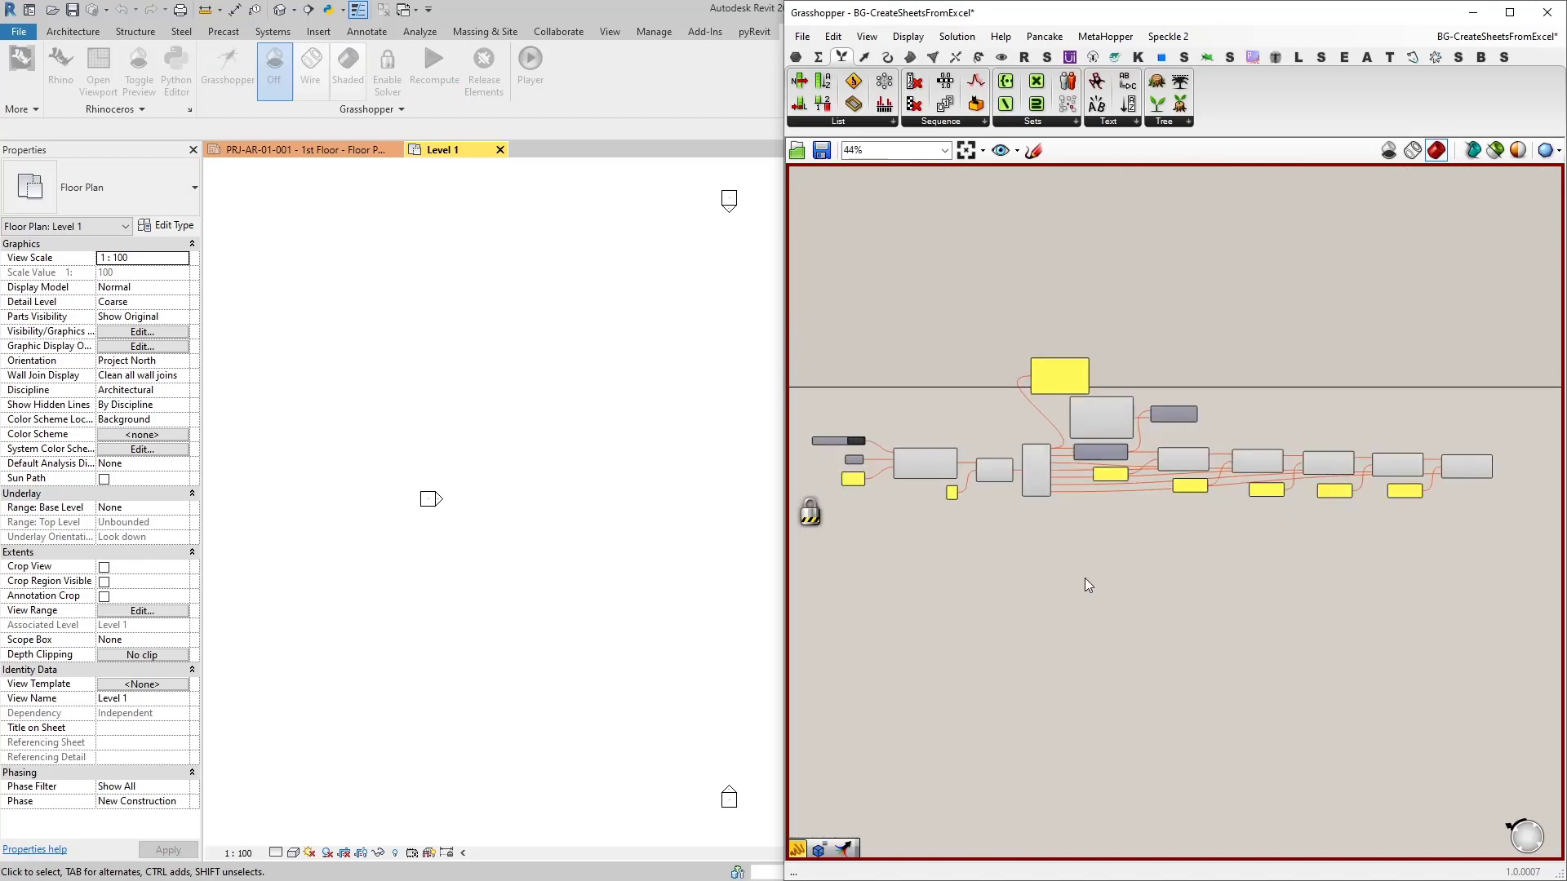
{"action": "scroll", "coordinate": [1085, 578], "scroll_direction": "up", "scroll_amount": 2}
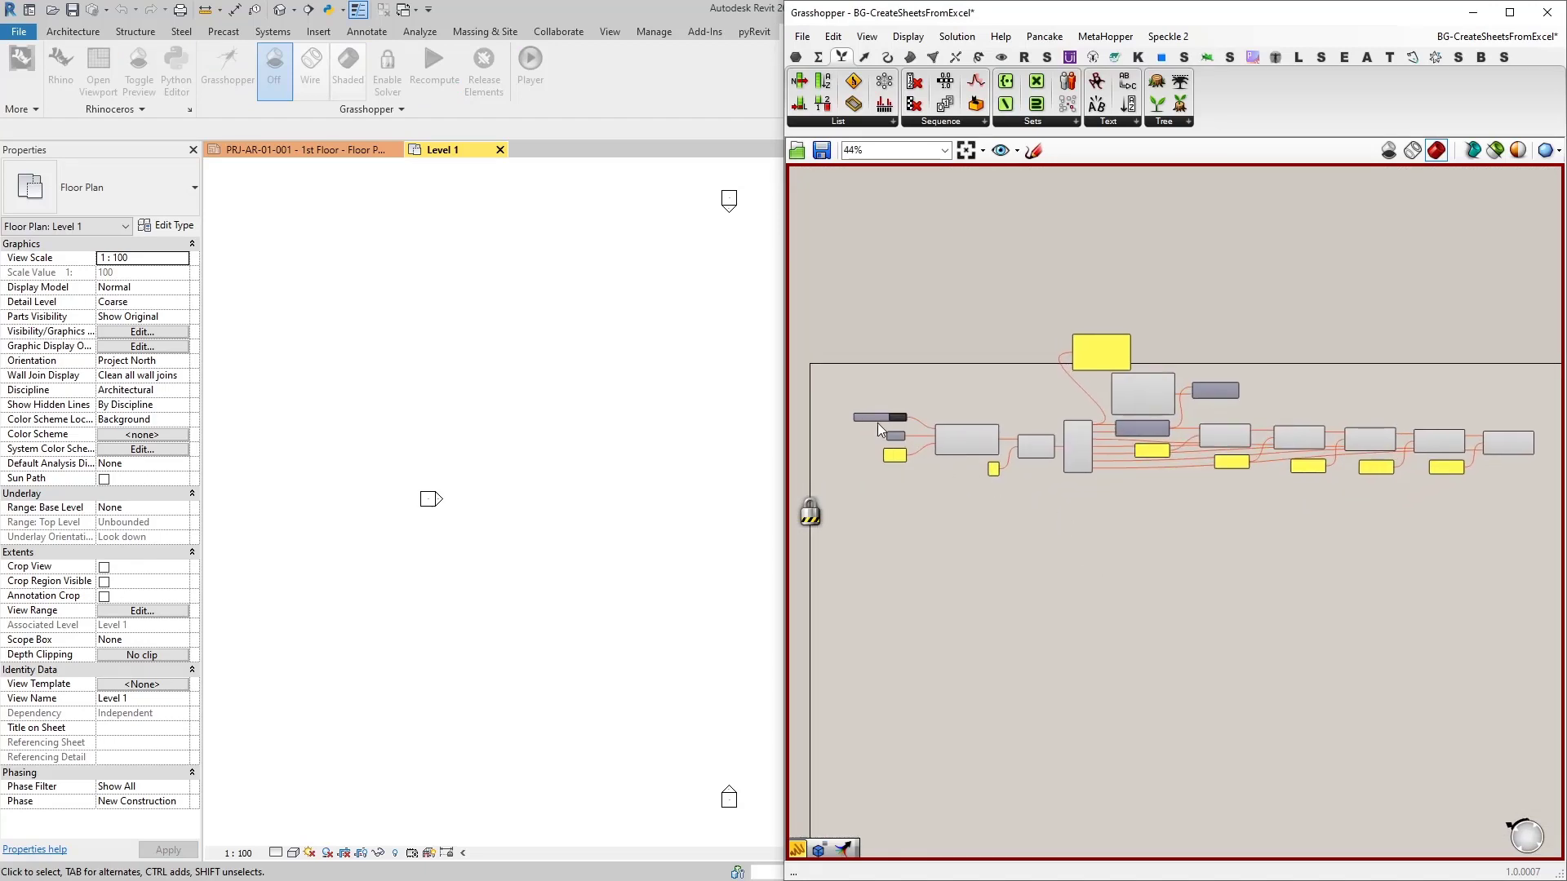
{"action": "scroll", "coordinate": [878, 423], "scroll_direction": "up", "scroll_amount": 5}
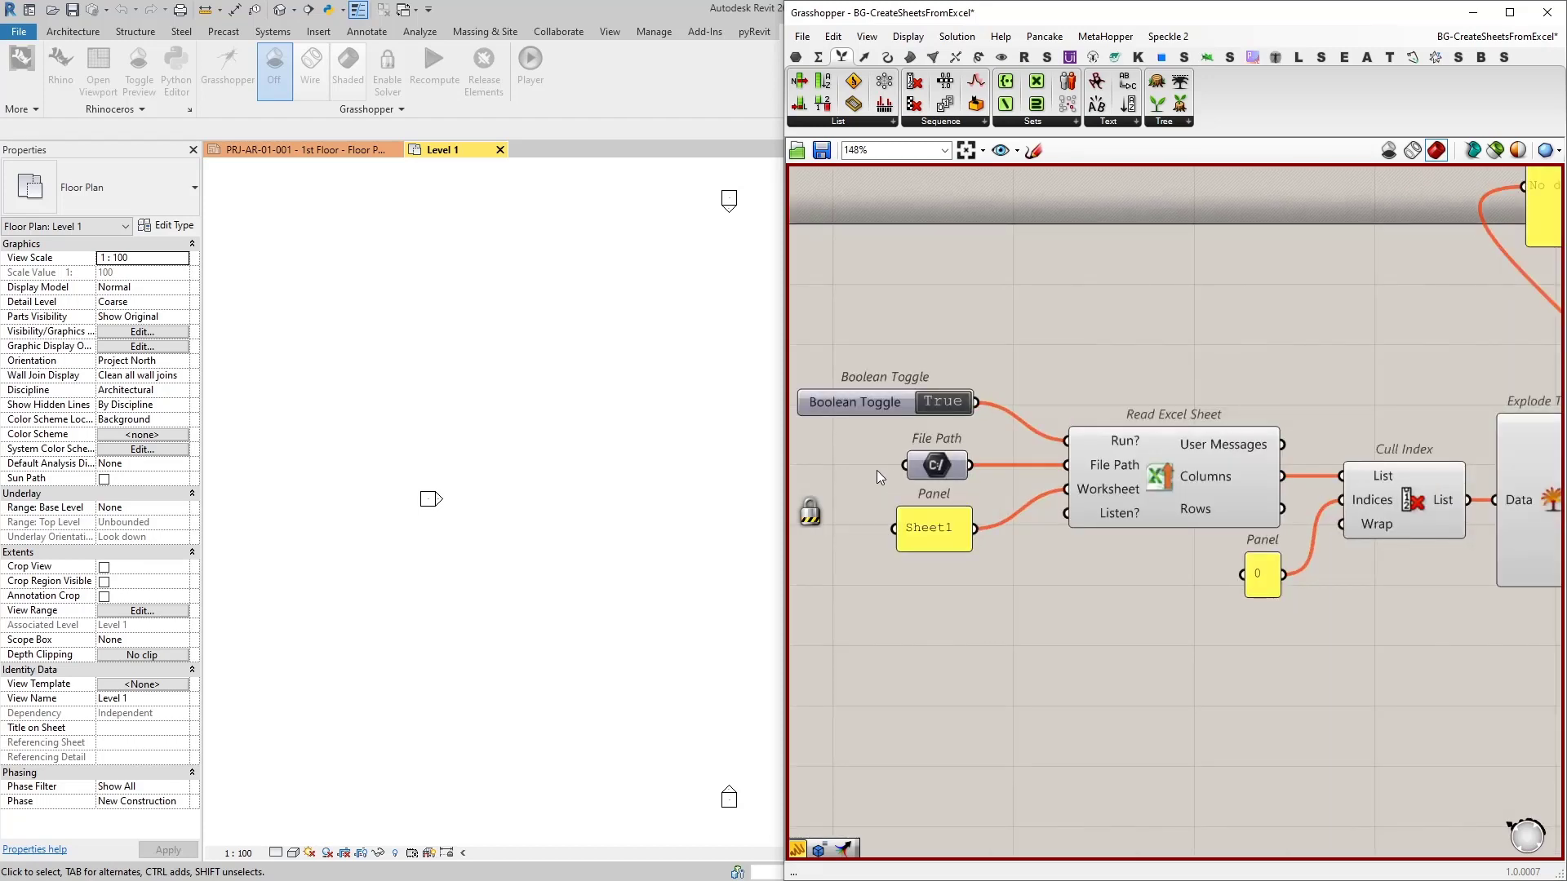
{"action": "scroll", "coordinate": [876, 469], "scroll_direction": "down", "scroll_amount": 1}
{"action": "right_click_drag", "start_coordinate": [1379, 632], "coordinate": [1087, 580]}
{"action": "scroll", "coordinate": [1276, 645], "scroll_direction": "down", "scroll_amount": 1}
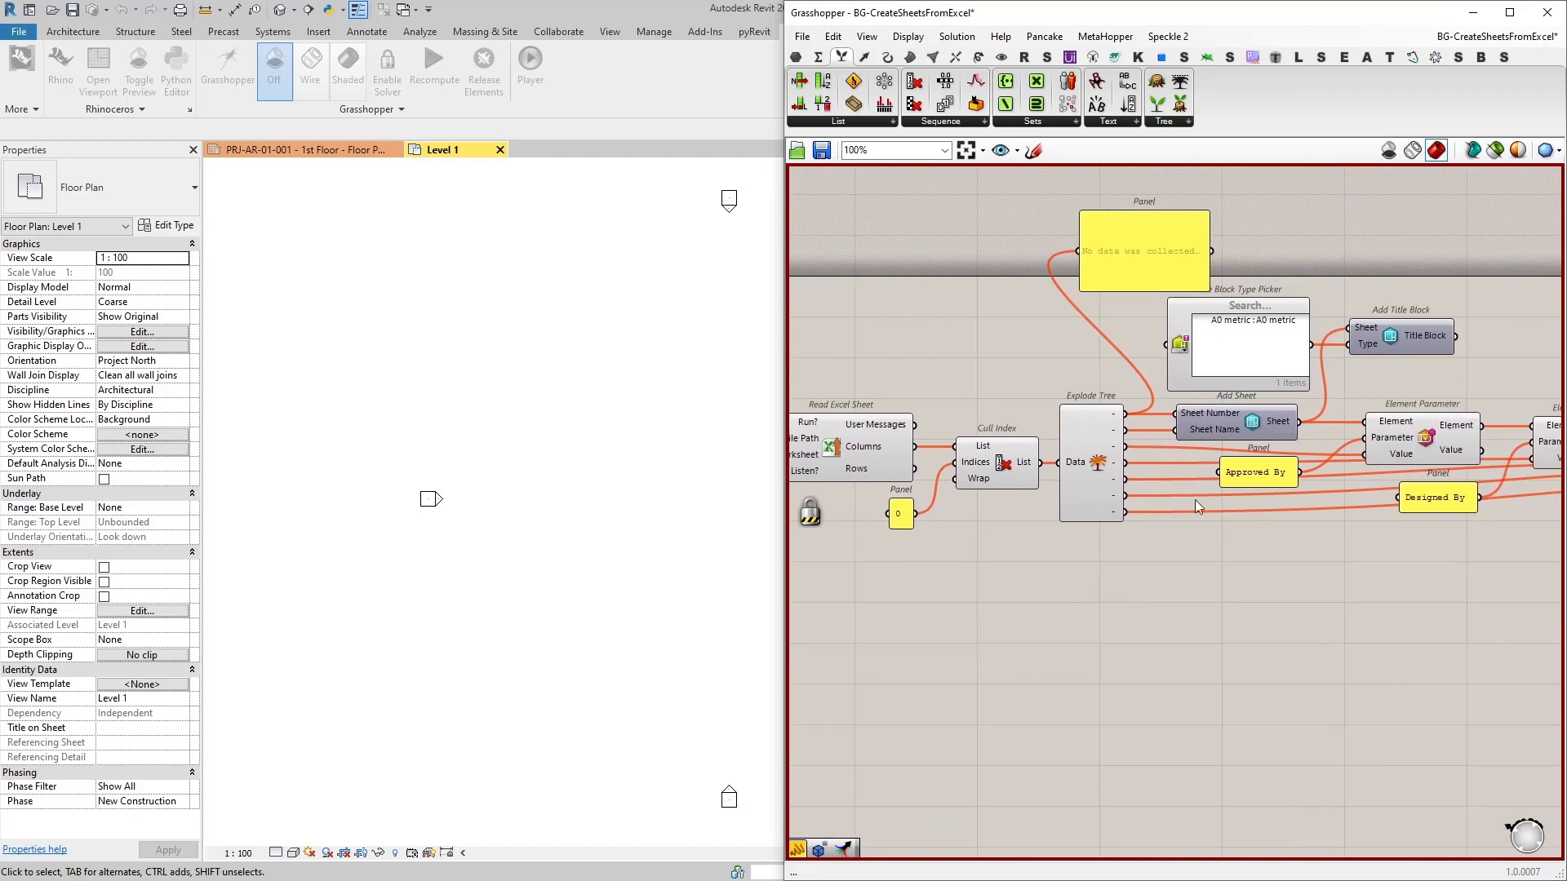
{"action": "scroll", "coordinate": [1273, 413], "scroll_direction": "up", "scroll_amount": 2}
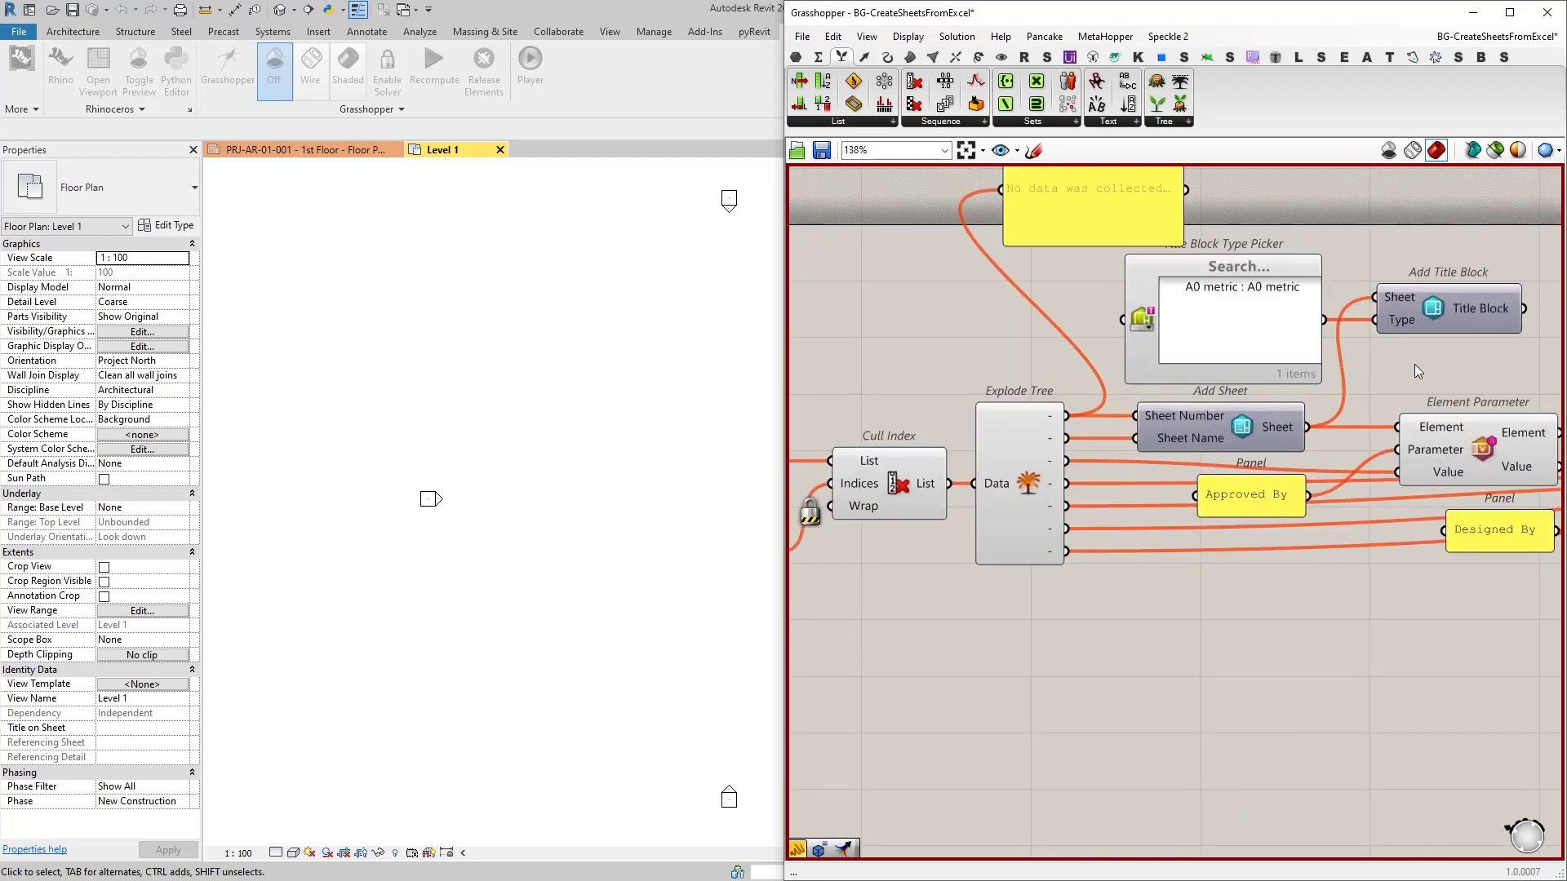
{"action": "right_click_drag", "start_coordinate": [1413, 364], "coordinate": [1370, 344]}
{"action": "scroll", "coordinate": [1319, 408], "scroll_direction": "down", "scroll_amount": 2}
{"action": "right_click_drag", "start_coordinate": [1306, 545], "coordinate": [1116, 472]}
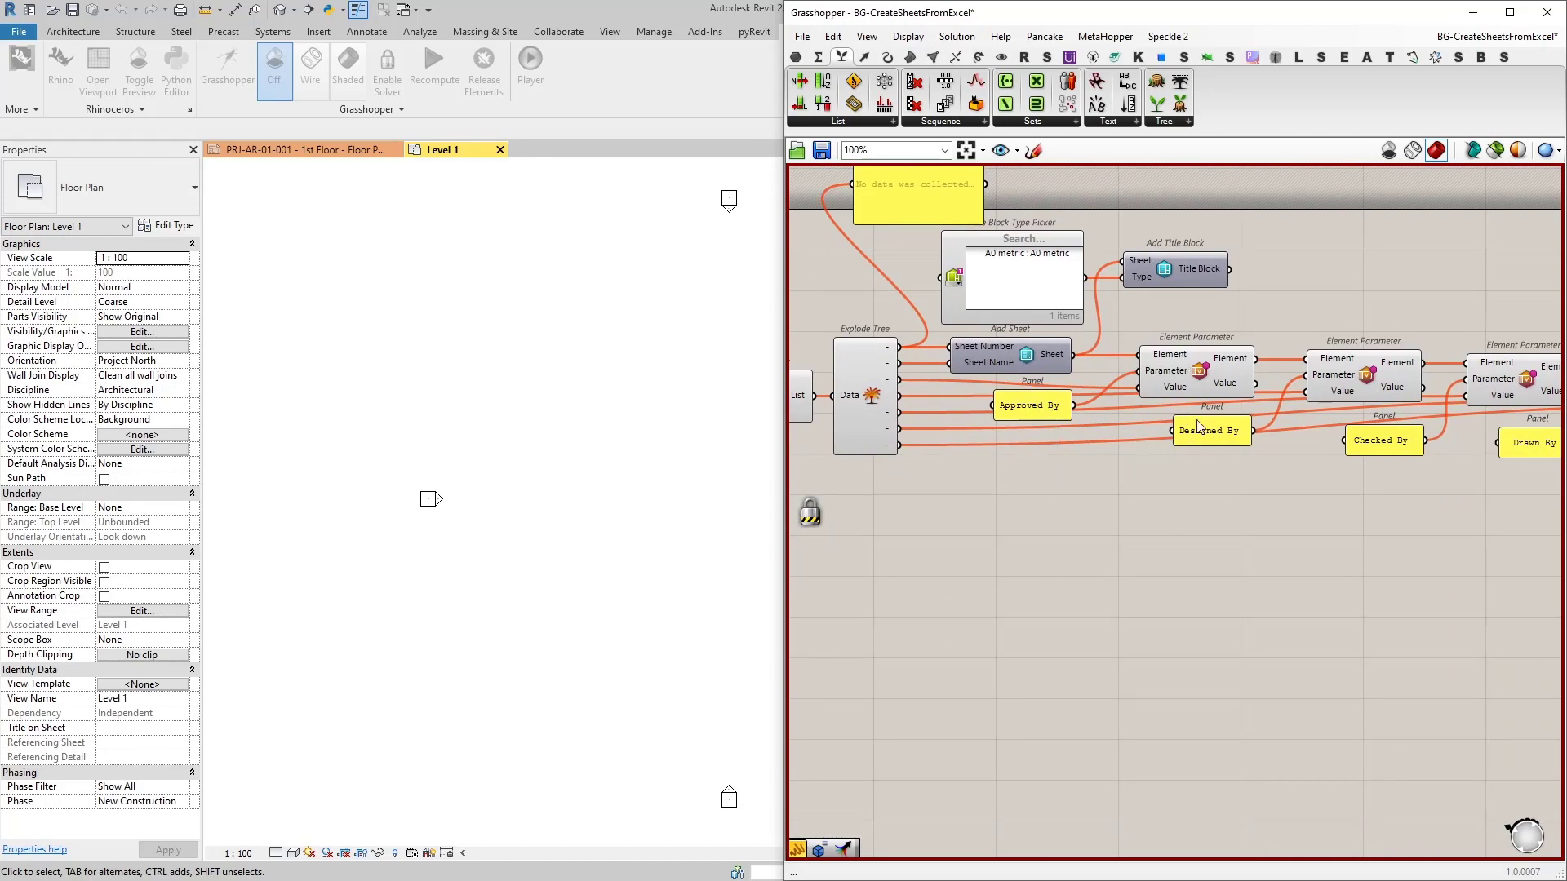
{"action": "scroll", "coordinate": [1136, 424], "scroll_direction": "down", "scroll_amount": 1}
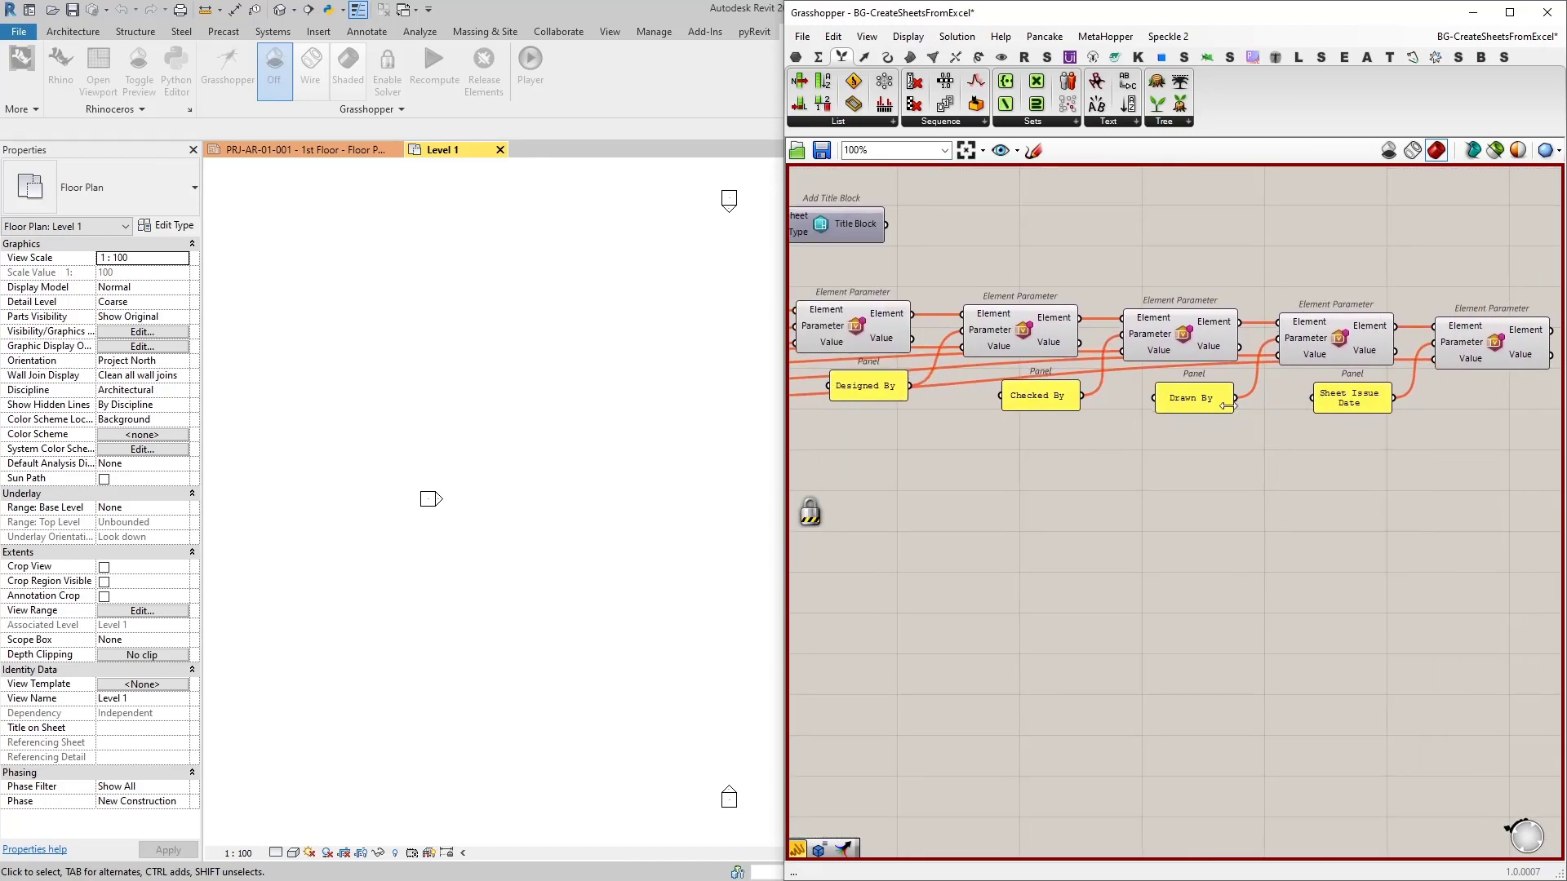
{"action": "scroll", "coordinate": [1085, 480], "scroll_direction": "down", "scroll_amount": 1}
{"action": "right_click_drag", "start_coordinate": [933, 428], "coordinate": [1045, 419]}
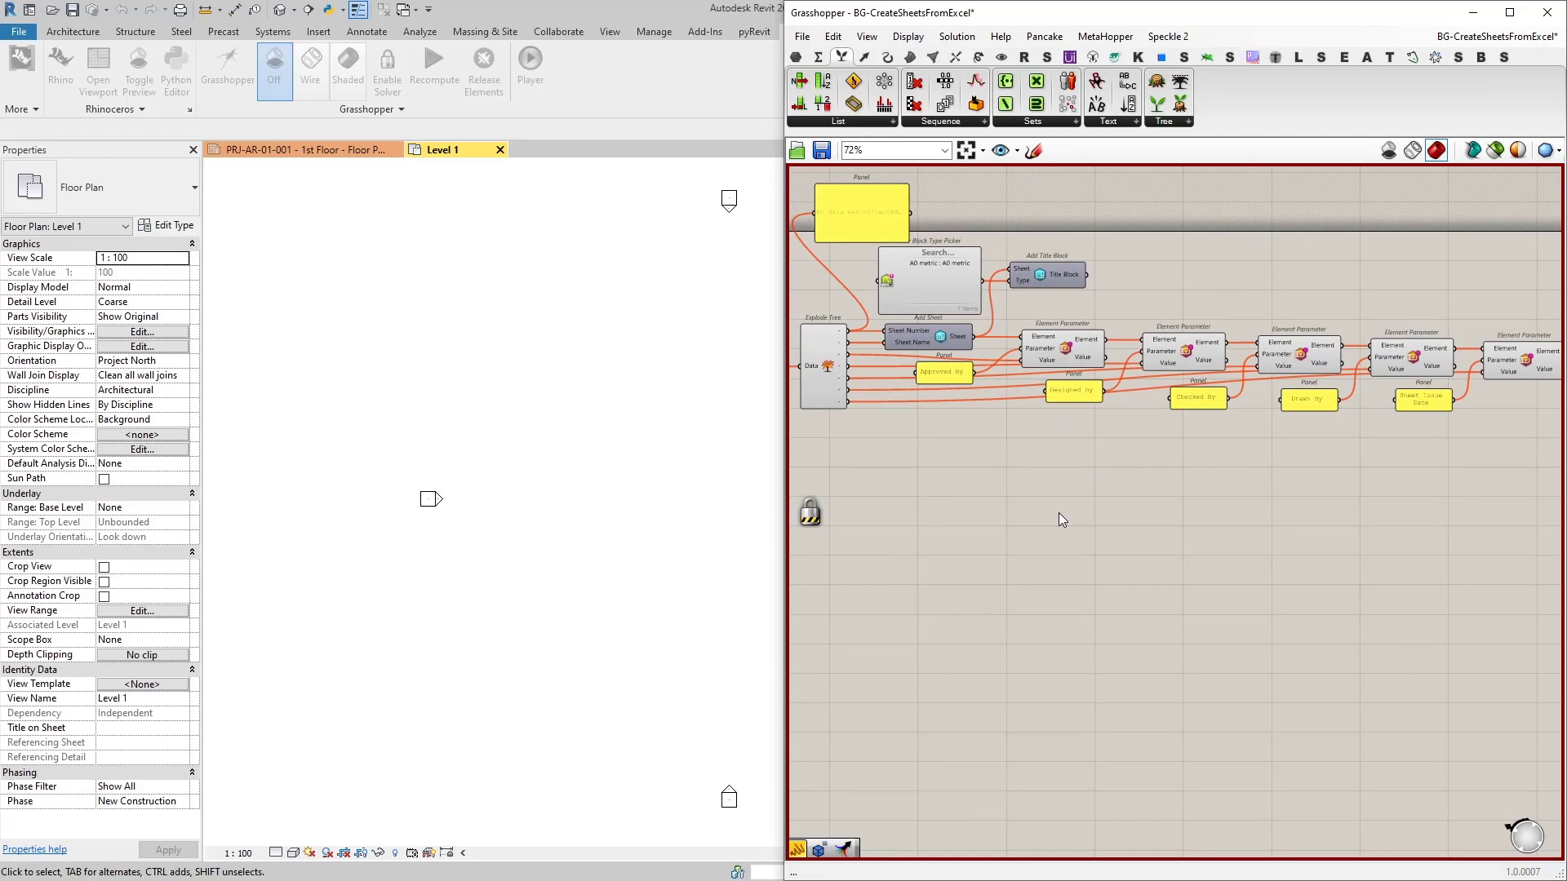
Switch to the BG-CreateSheetsFromExcel-Short definition and examine its Merge, Add Sheet, Add Title Block and single Element Parameter setup
{"action": "key", "text": "ctrl+Tab"}
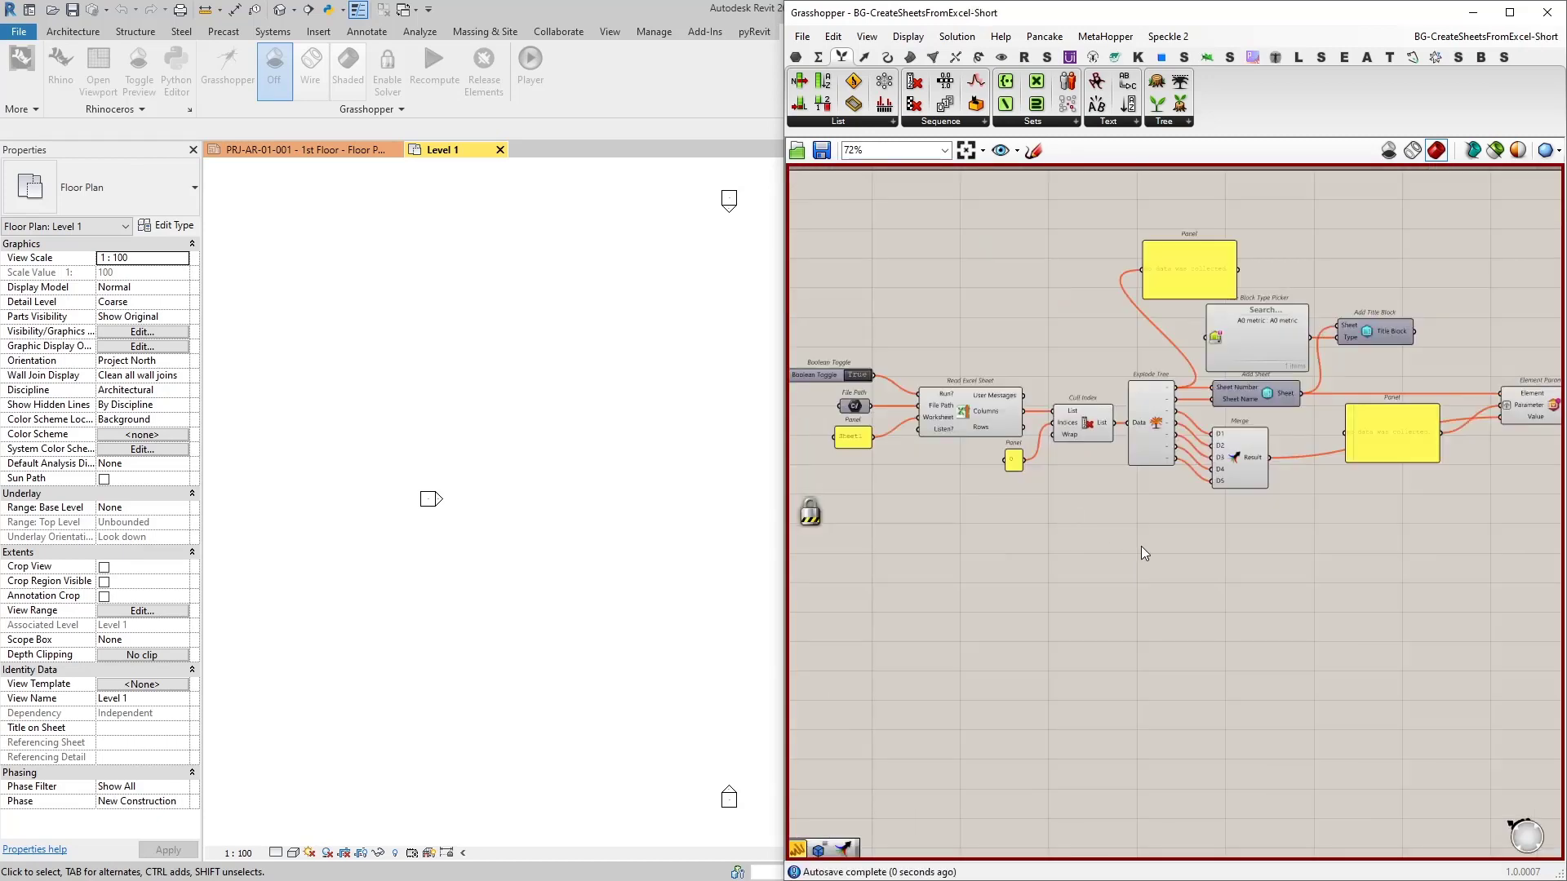
{"action": "scroll", "coordinate": [1141, 547], "scroll_direction": "down", "scroll_amount": 1}
{"action": "right_click_drag", "start_coordinate": [1080, 563], "coordinate": [1105, 548]}
{"action": "scroll", "coordinate": [928, 400], "scroll_direction": "up", "scroll_amount": 3}
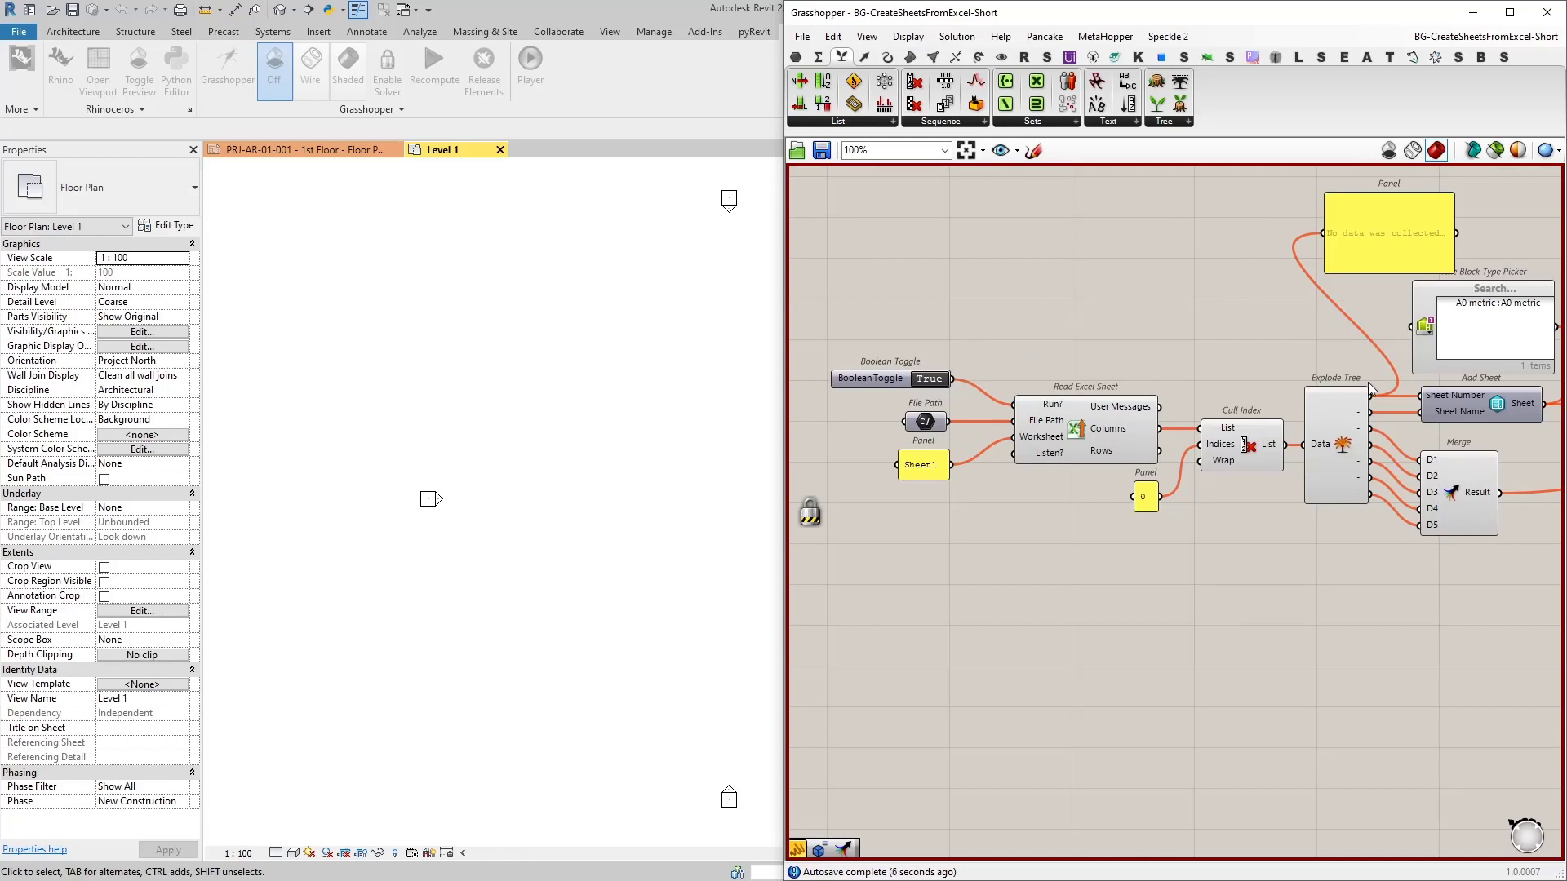
{"action": "right_click_drag", "start_coordinate": [1466, 376], "coordinate": [1115, 359]}
{"action": "scroll", "coordinate": [1172, 393], "scroll_direction": "up", "scroll_amount": 3}
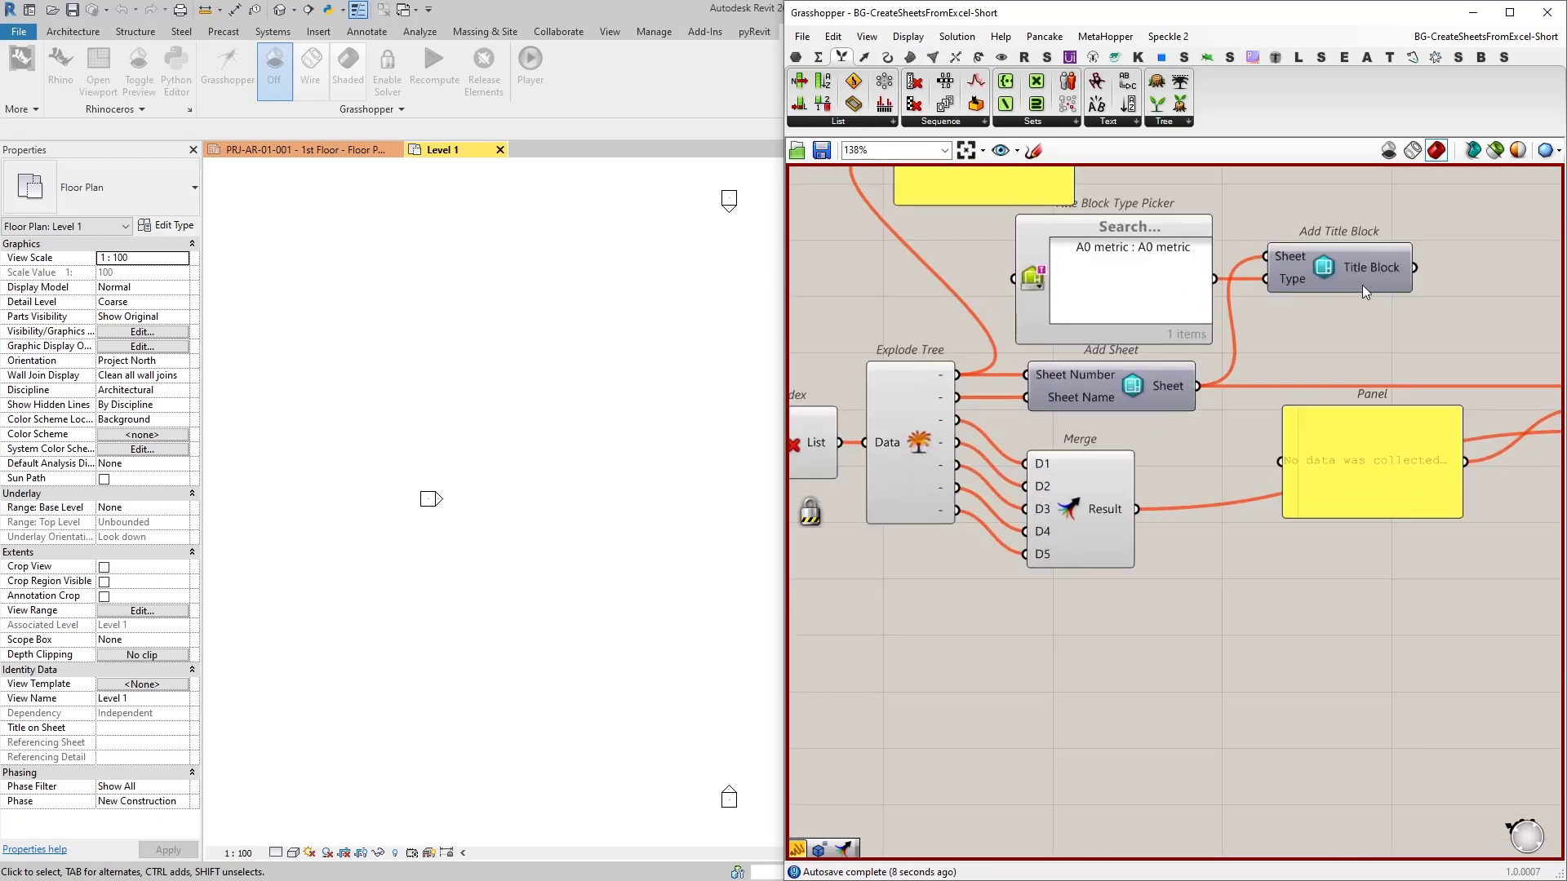
{"action": "scroll", "coordinate": [1337, 296], "scroll_direction": "down", "scroll_amount": 1}
{"action": "right_click_drag", "start_coordinate": [1402, 314], "coordinate": [1253, 255]}
{"action": "right_click_drag", "start_coordinate": [1412, 375], "coordinate": [1301, 359]}
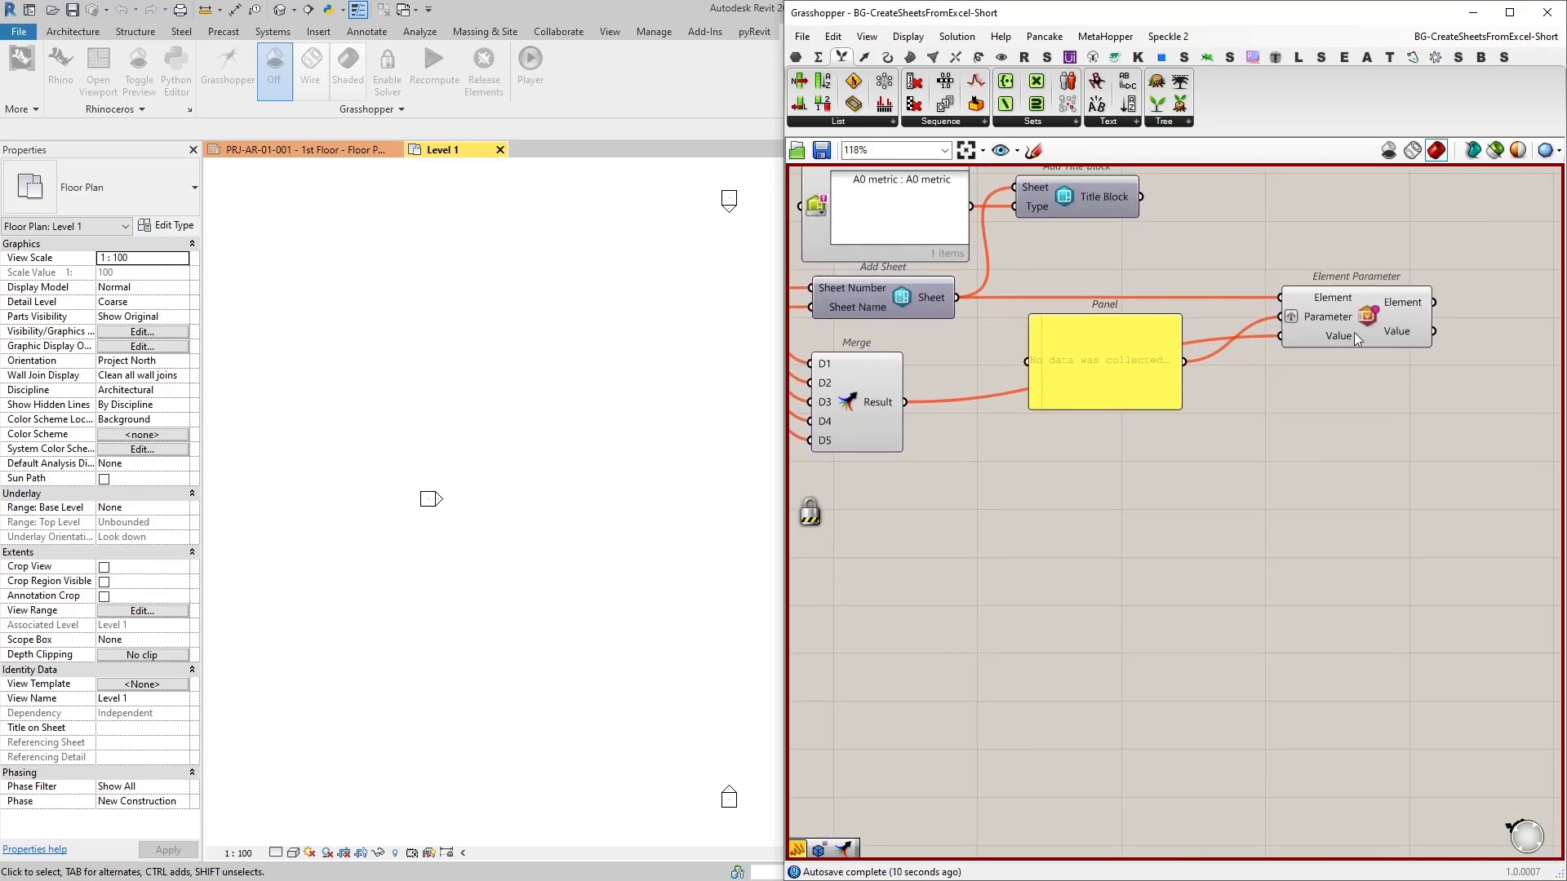
{"action": "scroll", "coordinate": [1351, 328], "scroll_direction": "up", "scroll_amount": 1}
{"action": "scroll", "coordinate": [1356, 325], "scroll_direction": "down", "scroll_amount": 1}
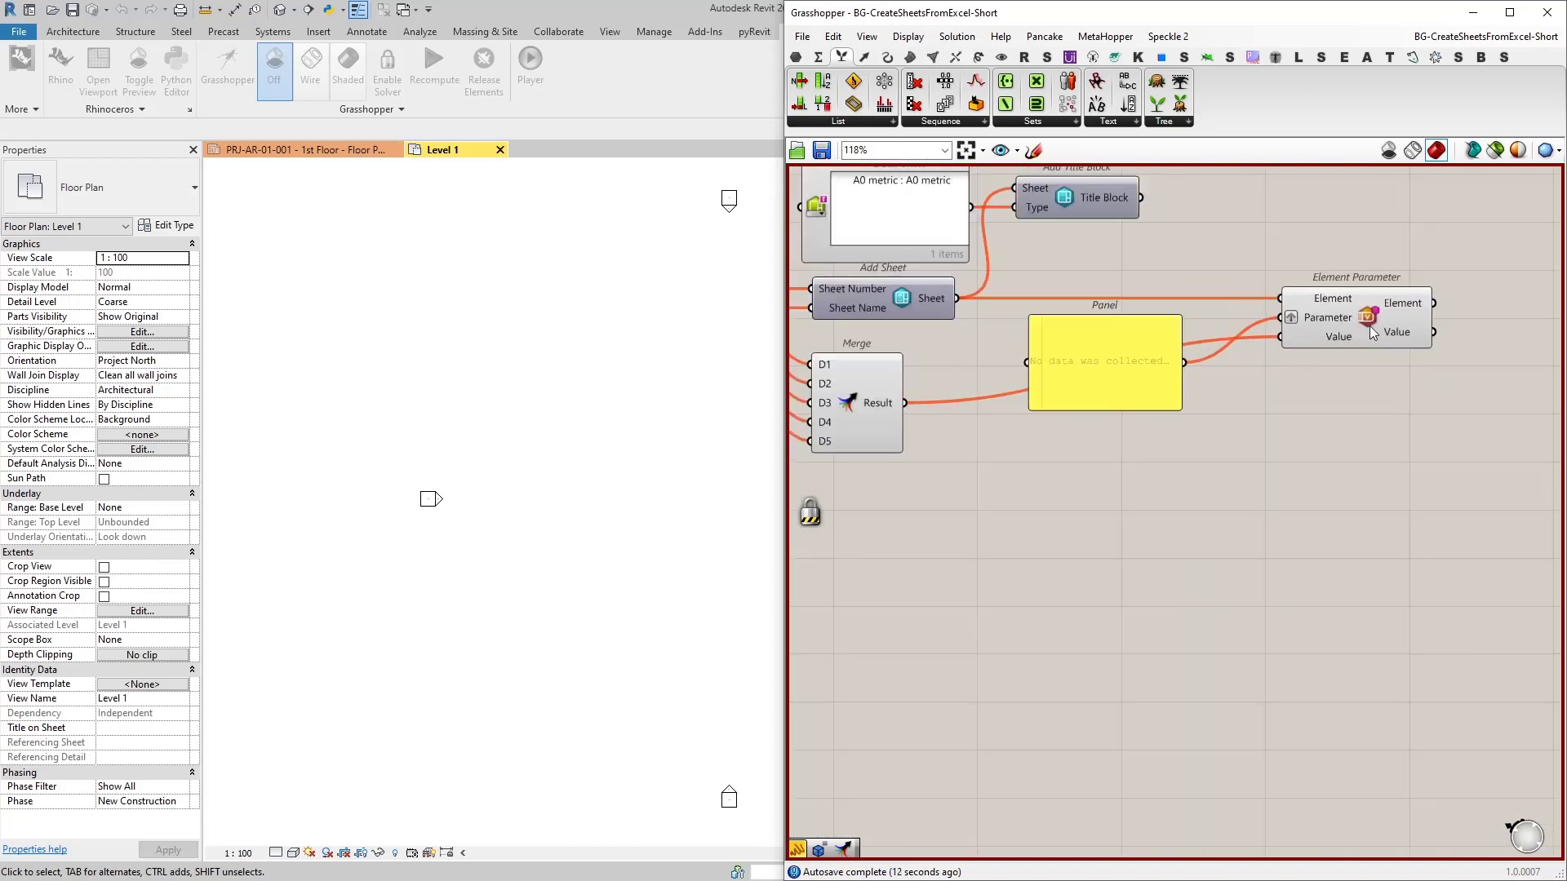
{"action": "mouse_move", "coordinate": [1345, 299]}
Create a new empty Grasshopper definition and maximize the Grasshopper window
{"action": "key", "text": "ctrl+n"}
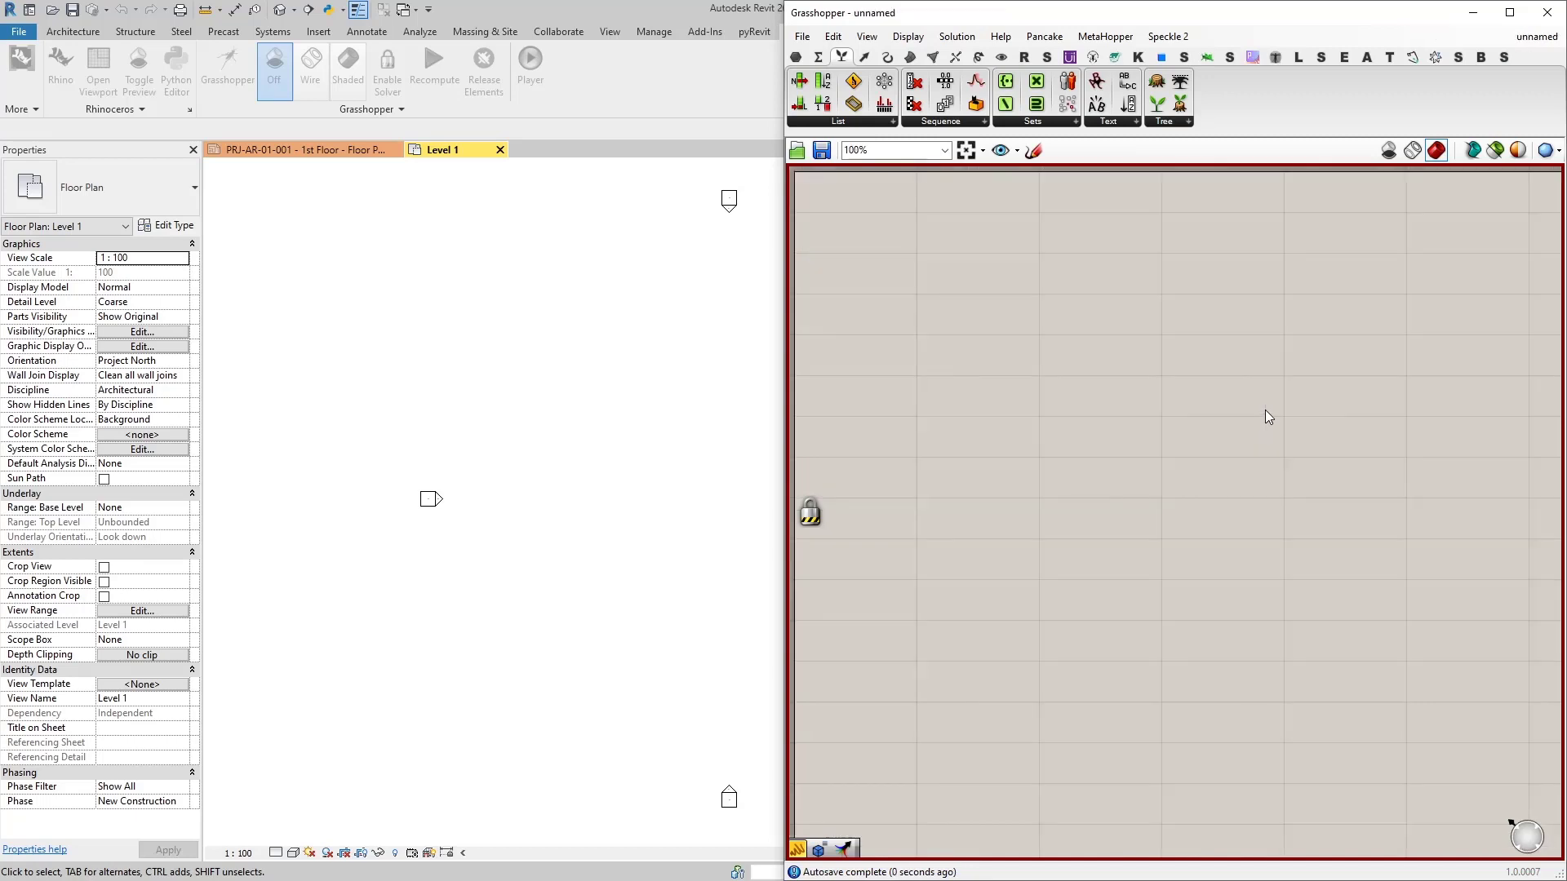
{"action": "right_click_drag", "start_coordinate": [1002, 367], "coordinate": [1072, 415]}
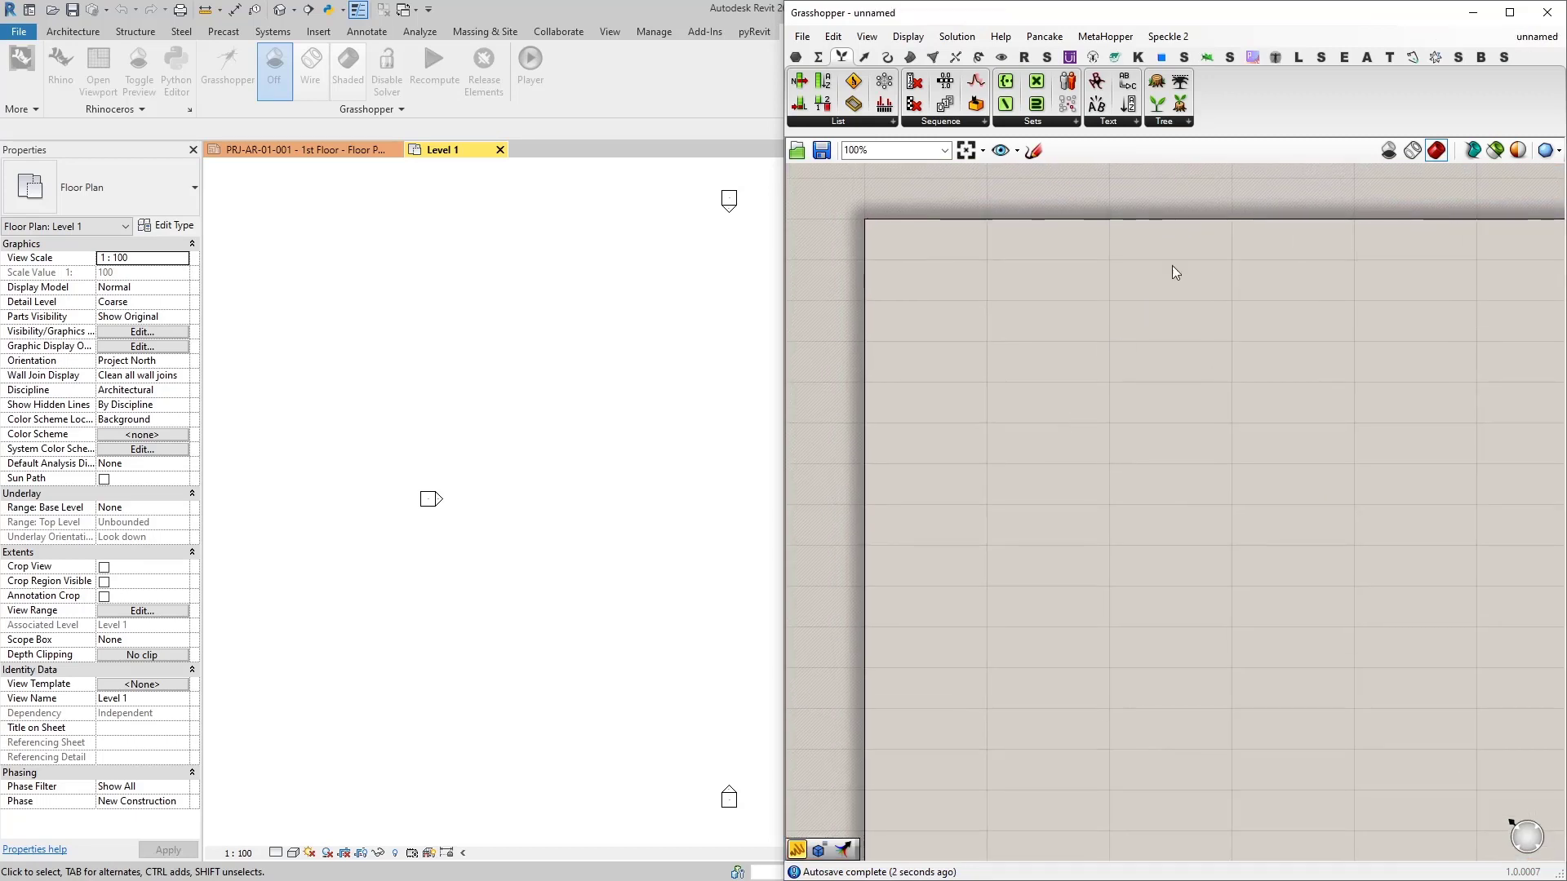
{"action": "left_click", "coordinate": [1510, 12]}
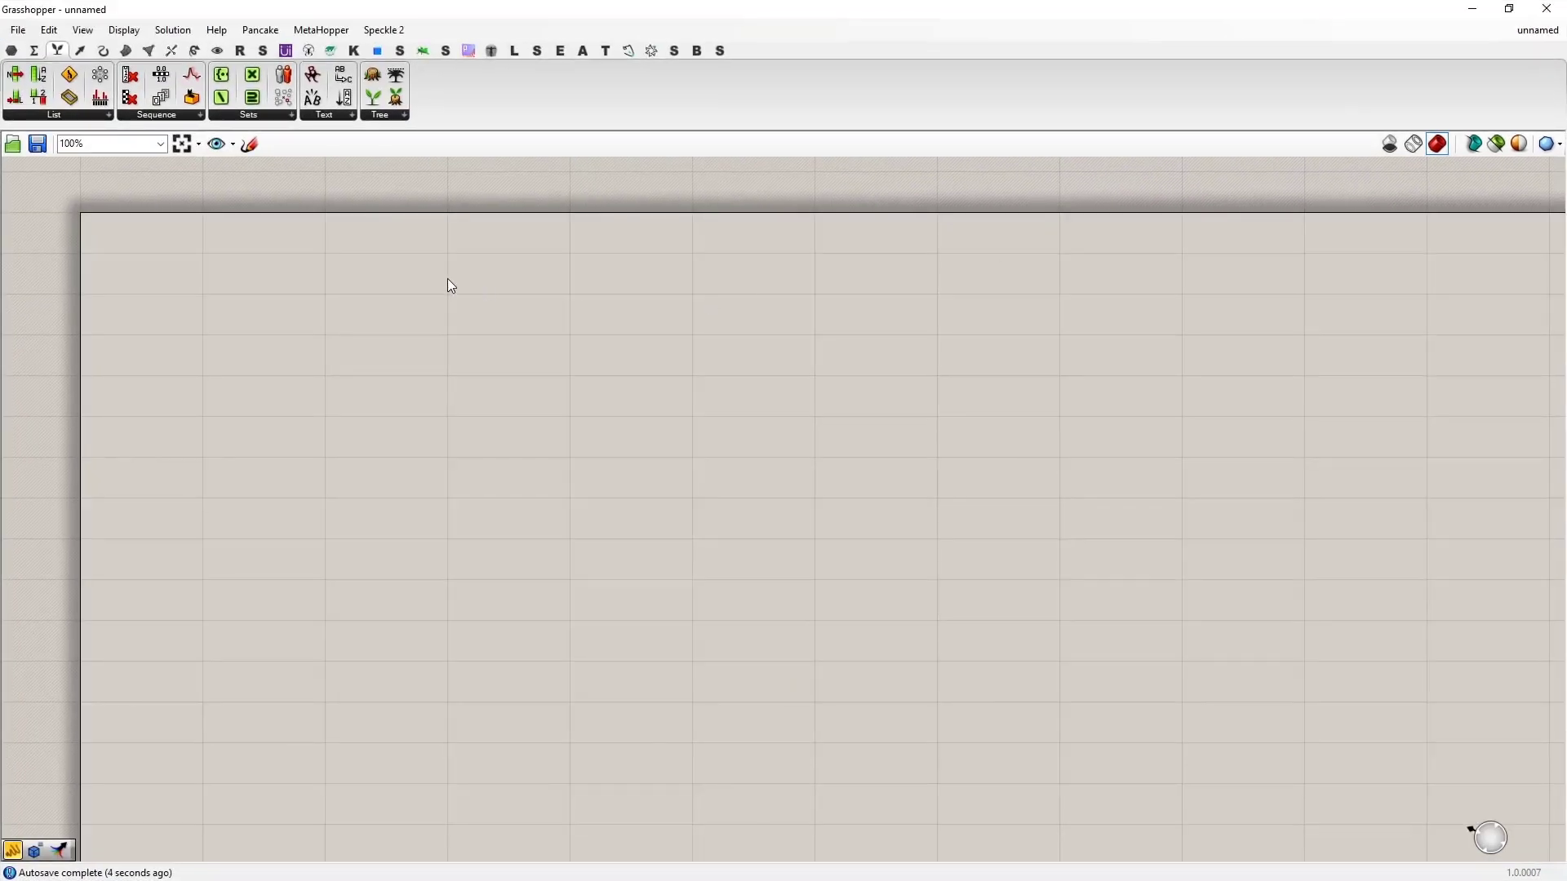
Look over the available Revit components and the Excel components of TT Toolbox
{"action": "left_click", "coordinate": [241, 51]}
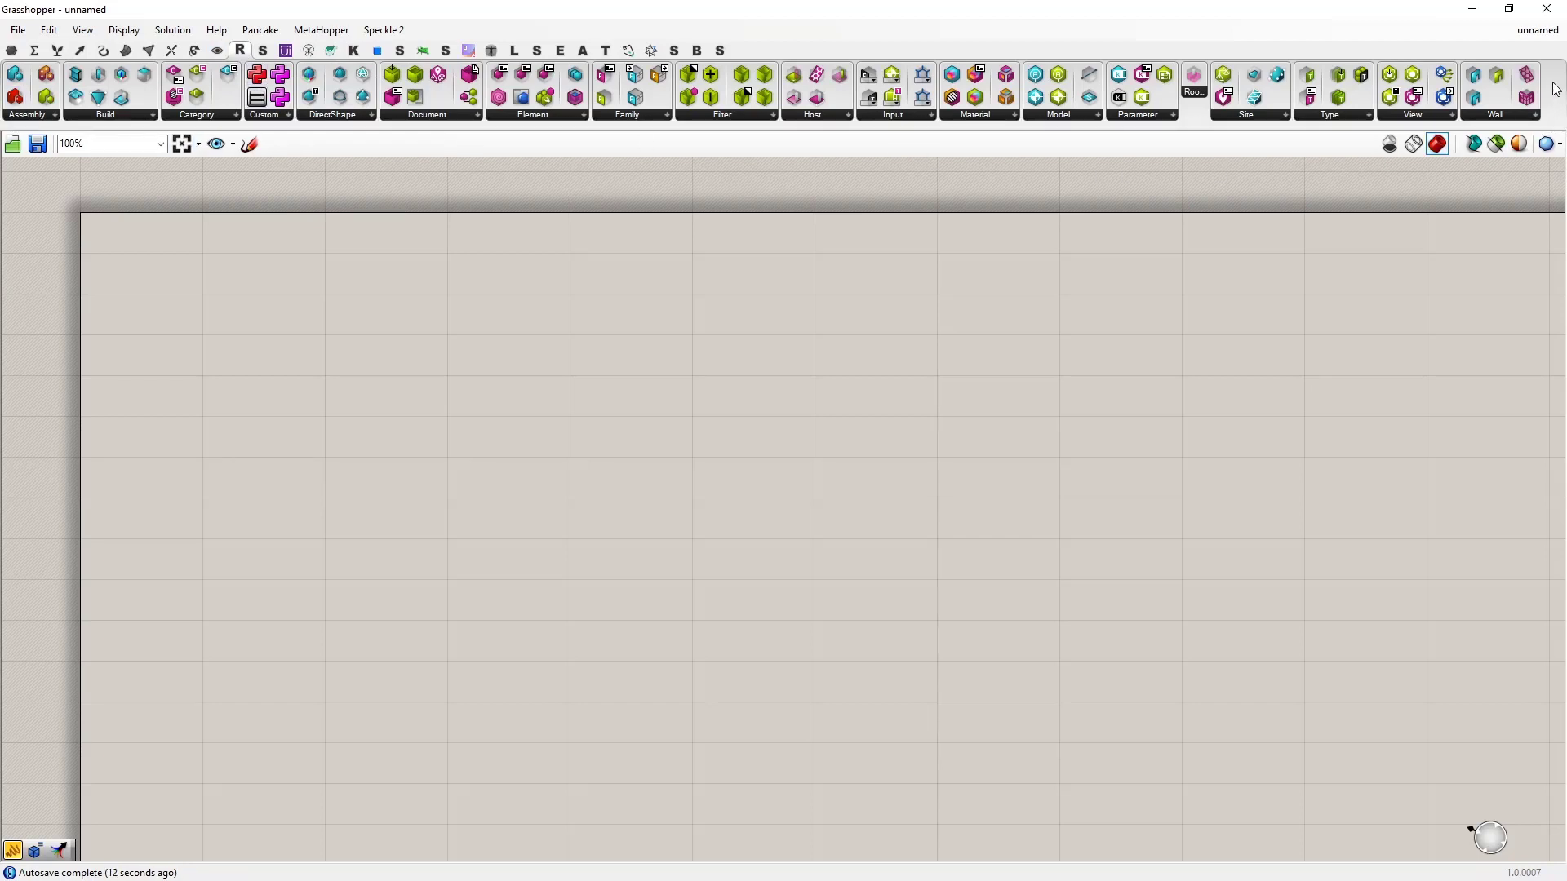
{"action": "left_click", "coordinate": [606, 51]}
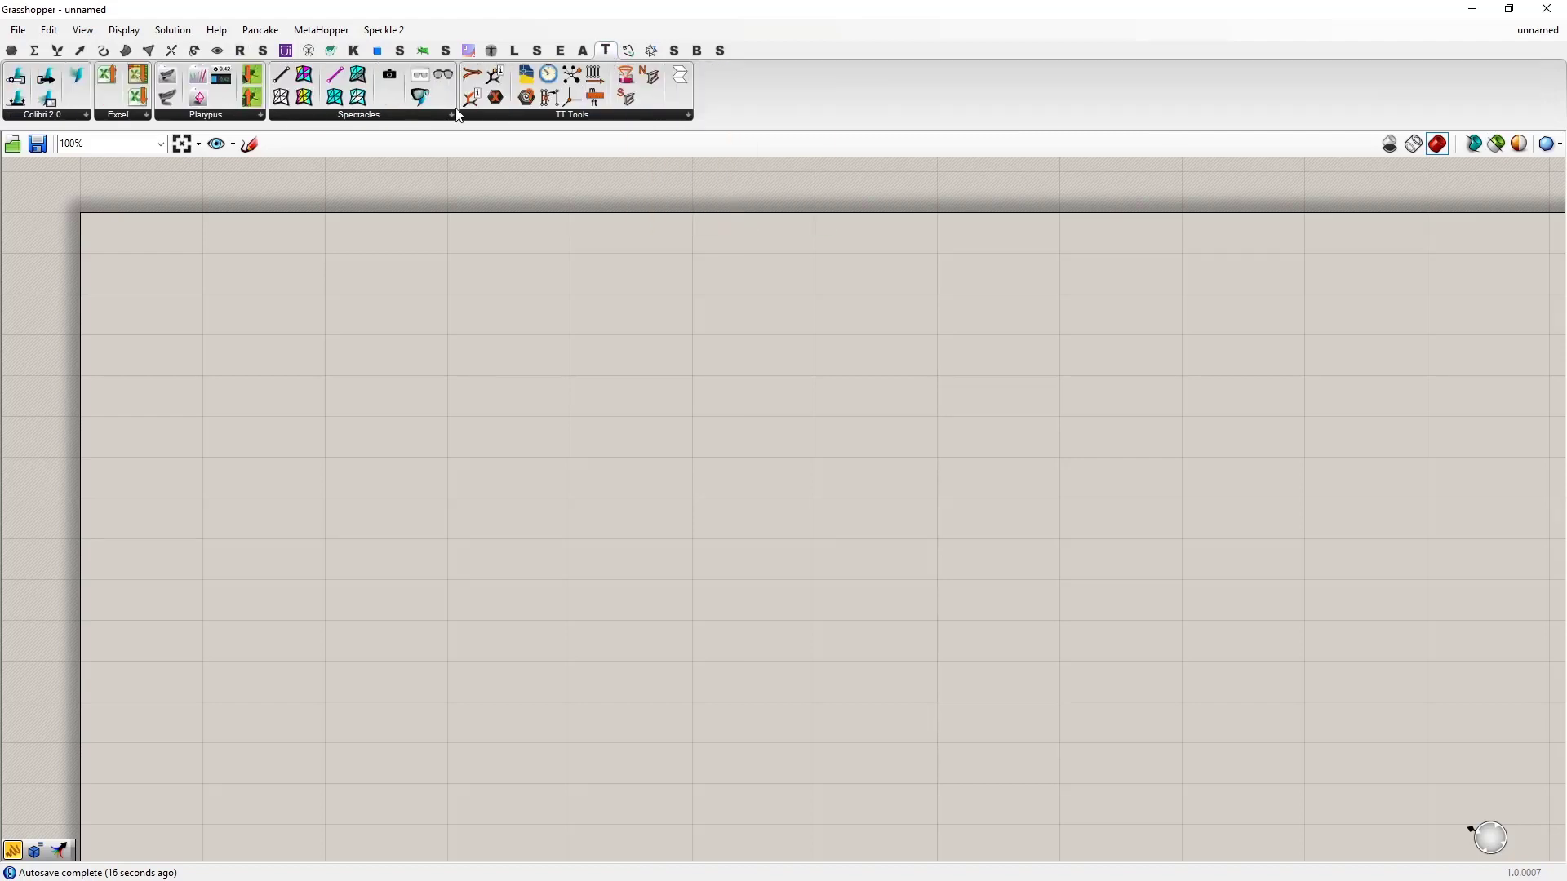
{"action": "left_click", "coordinate": [135, 115]}
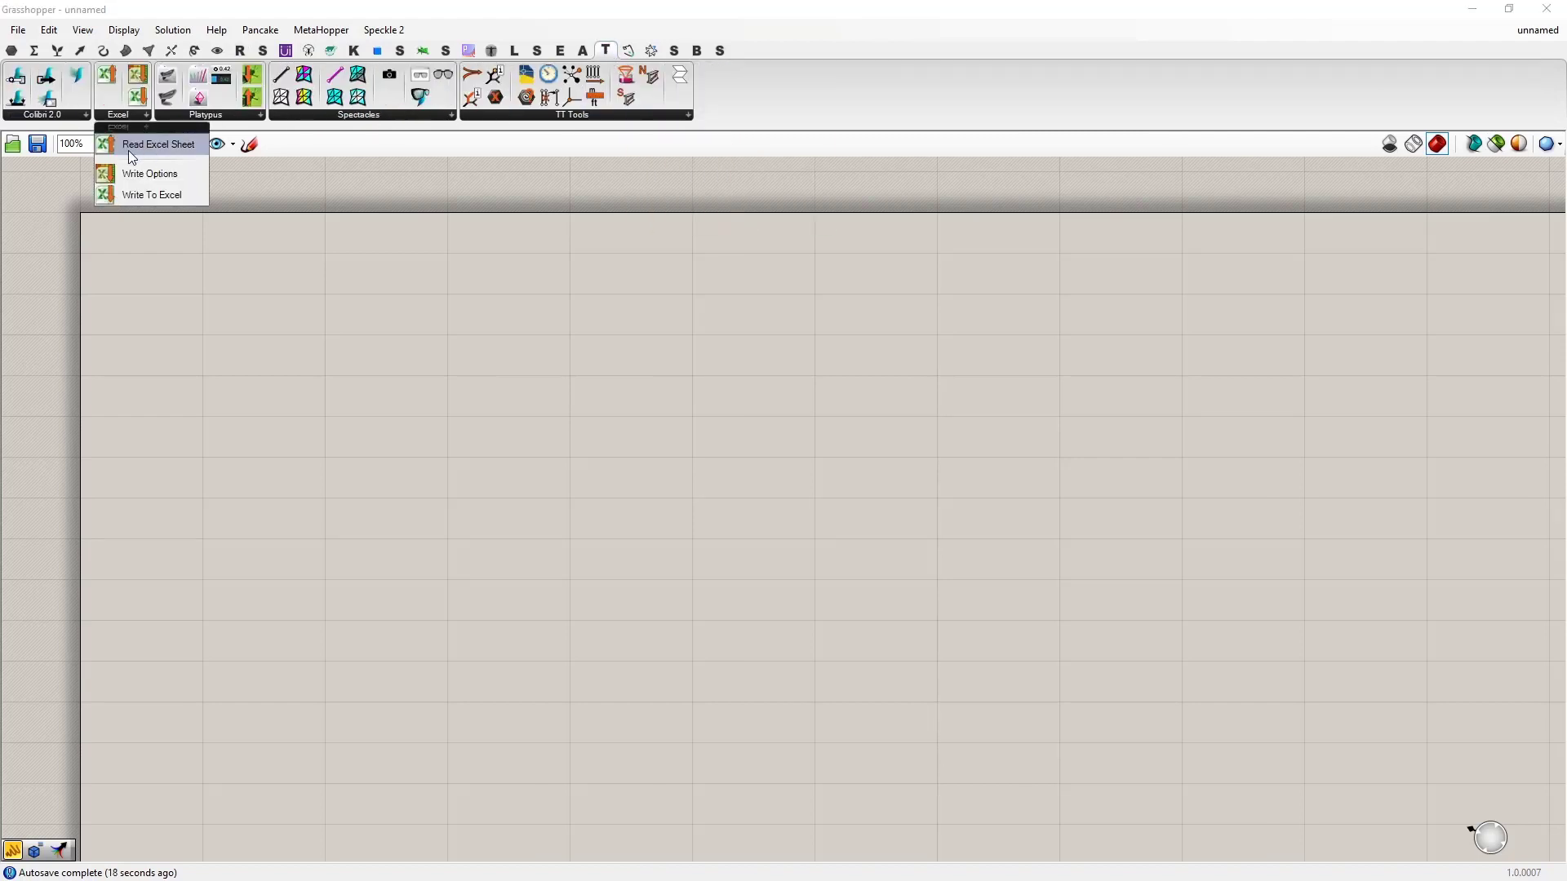
{"action": "left_click", "coordinate": [240, 51]}
{"action": "right_click_drag", "start_coordinate": [412, 342], "coordinate": [612, 340]}
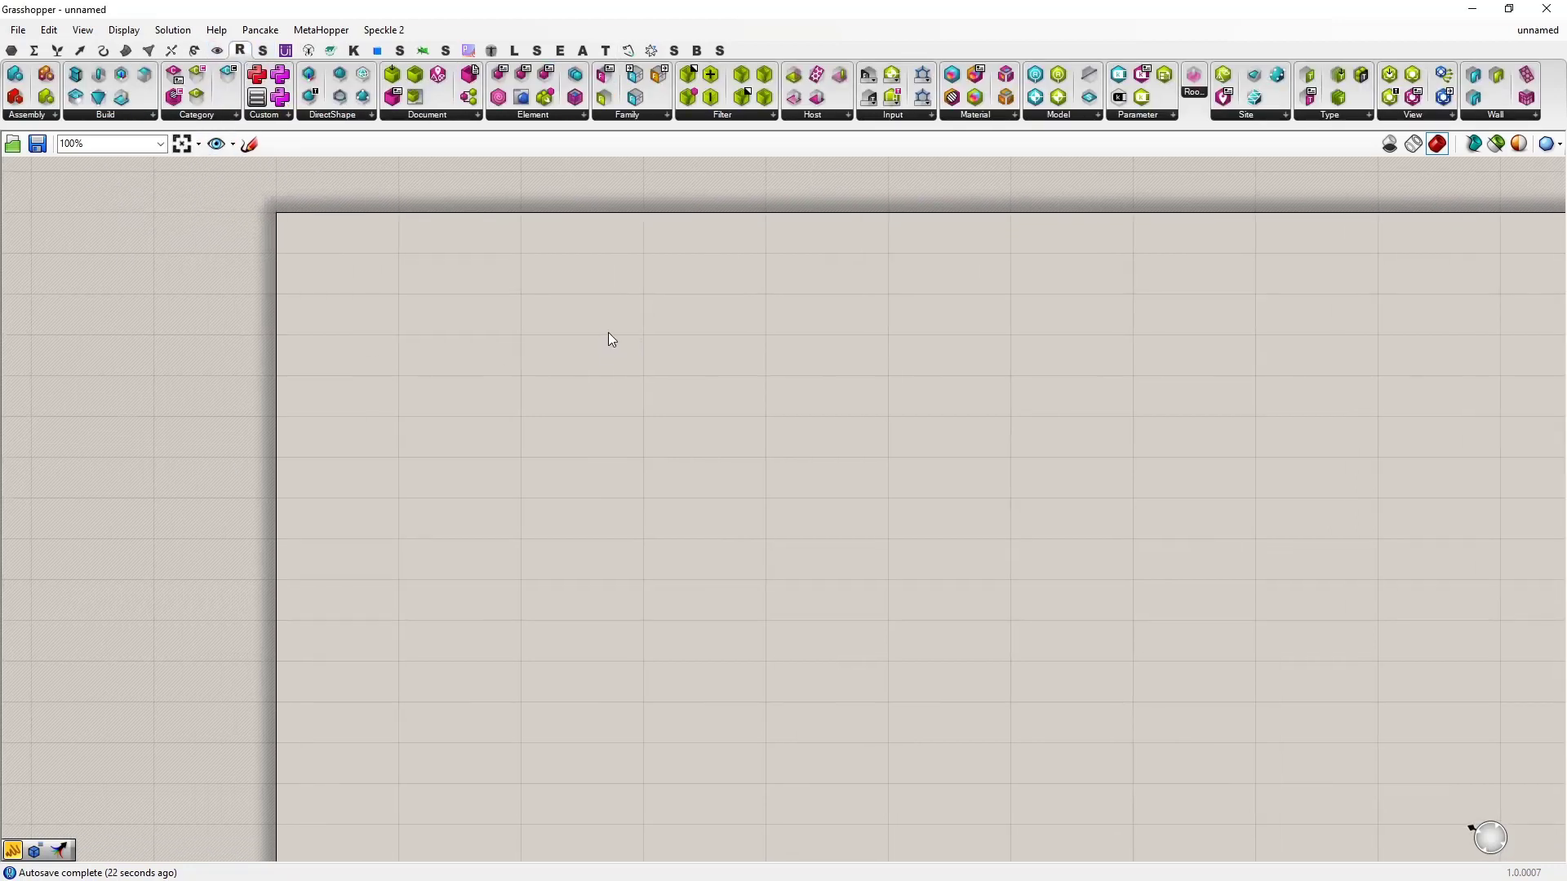
Switch to Excel and close the BG-SheetData.xlsx workbook to return to the Grasshopper canvas
{"action": "key", "text": "alt+Tab"}
{"action": "key", "text": "alt+Tab"}
{"action": "key", "text": "alt+Tab"}
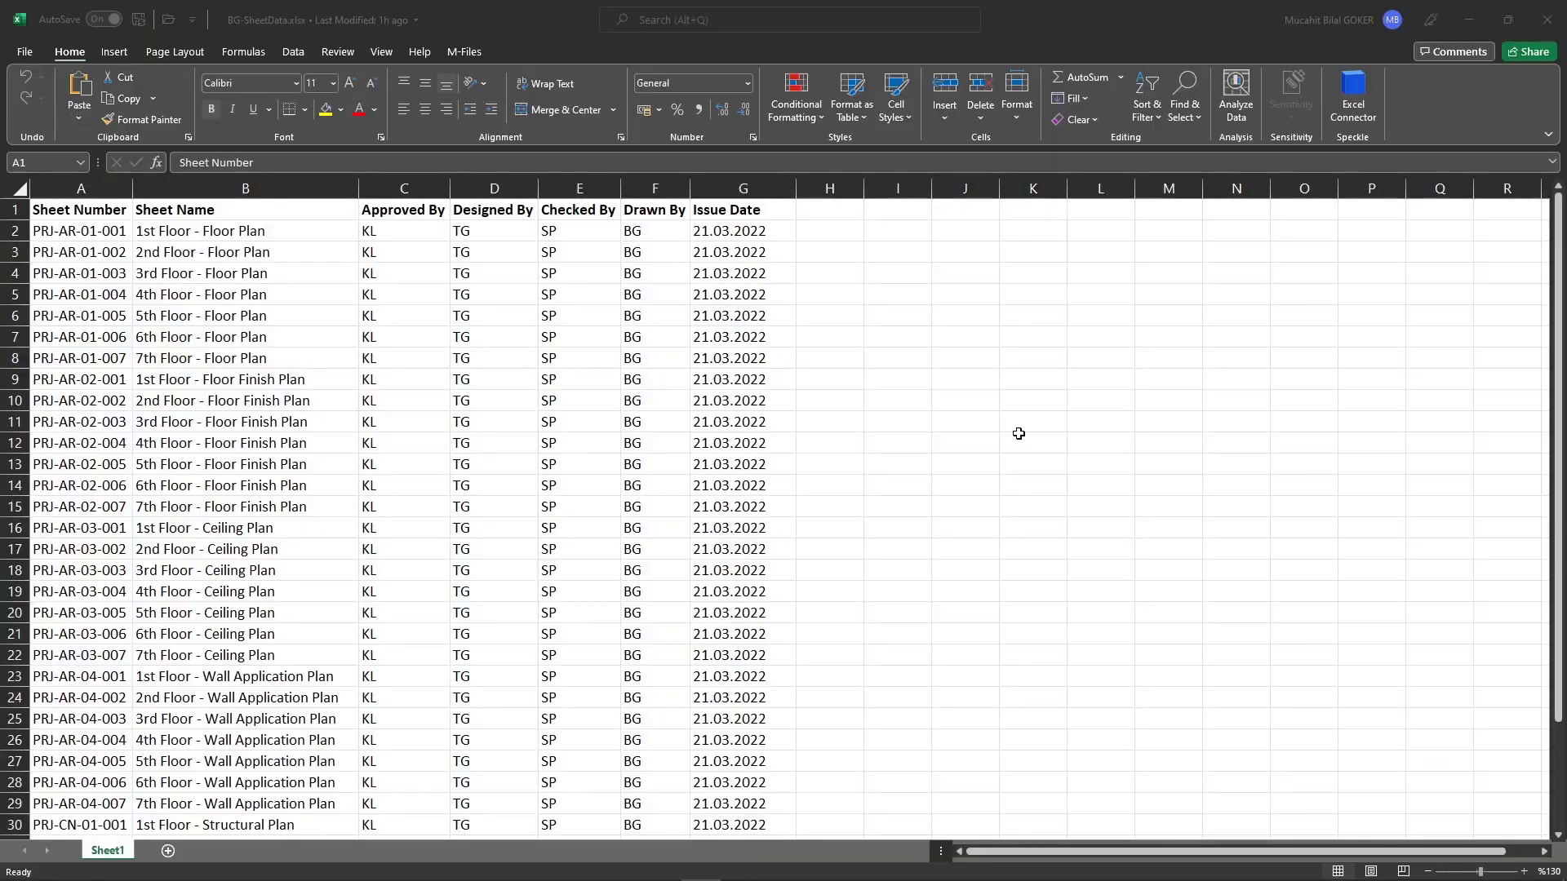
{"action": "left_click", "coordinate": [1541, 26]}
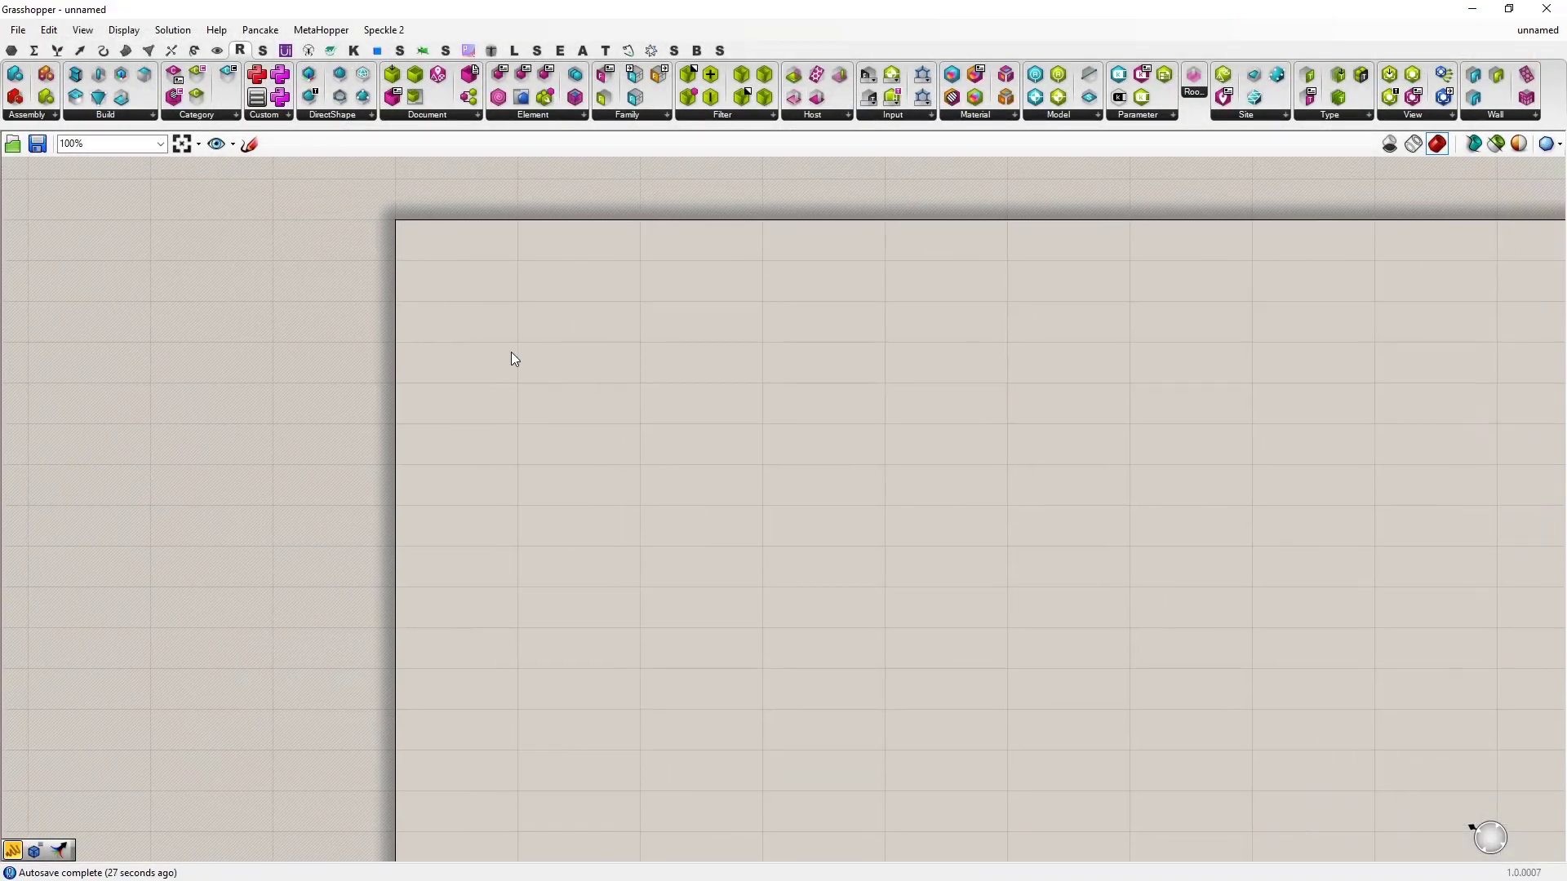
Add a Read Excel Sheet component to the canvas and move it further in from the canvas corner
{"action": "scroll", "coordinate": [564, 363], "scroll_direction": "up", "scroll_amount": 2}
{"action": "double_click", "coordinate": [587, 333]}
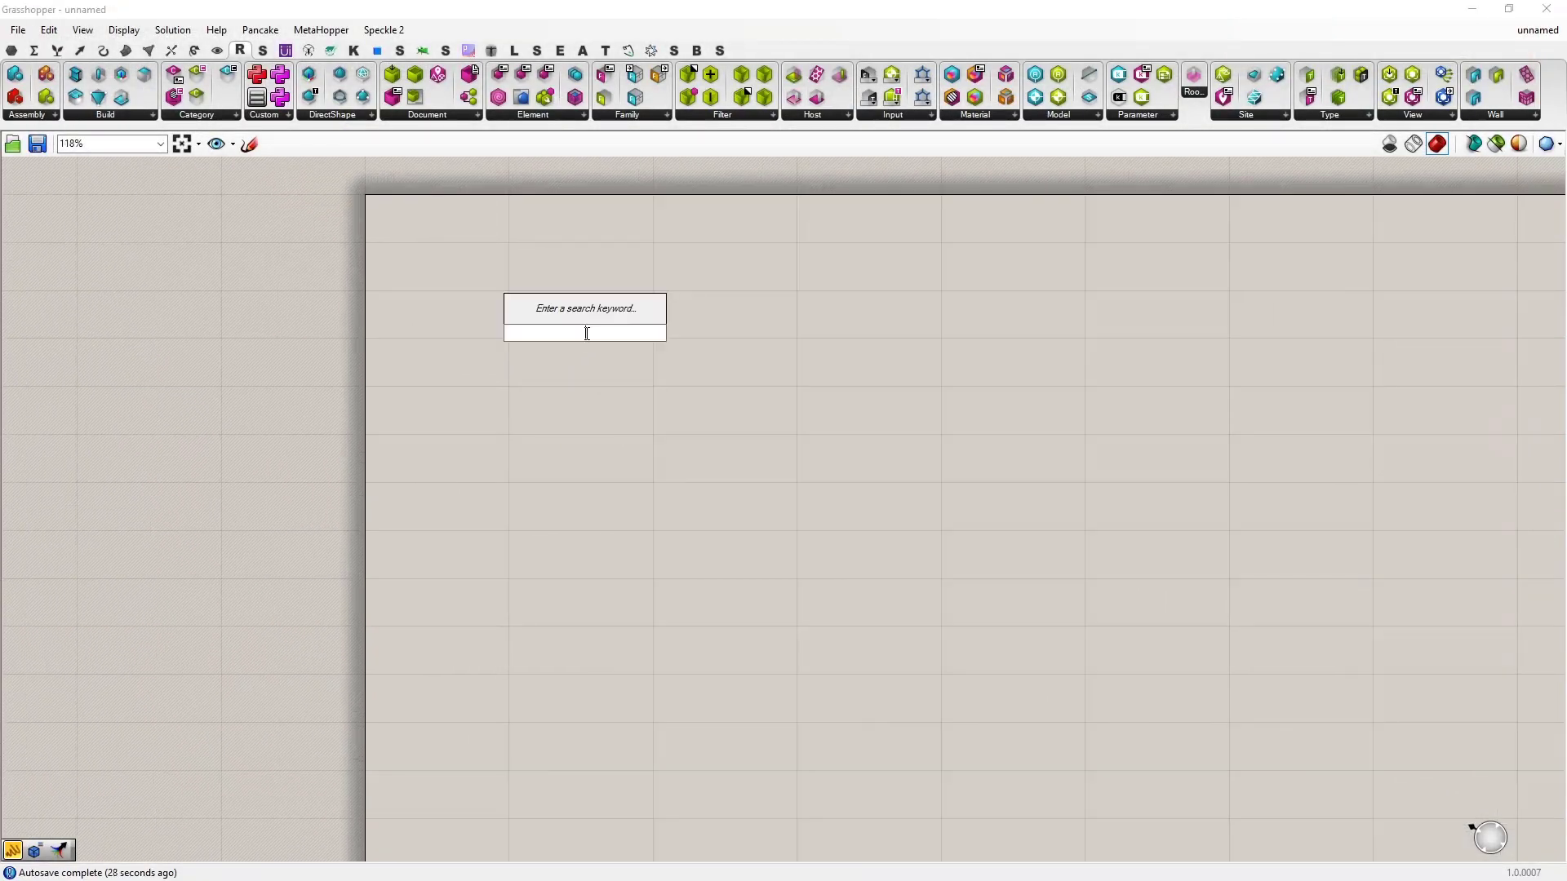
{"action": "type", "text": "excel"}
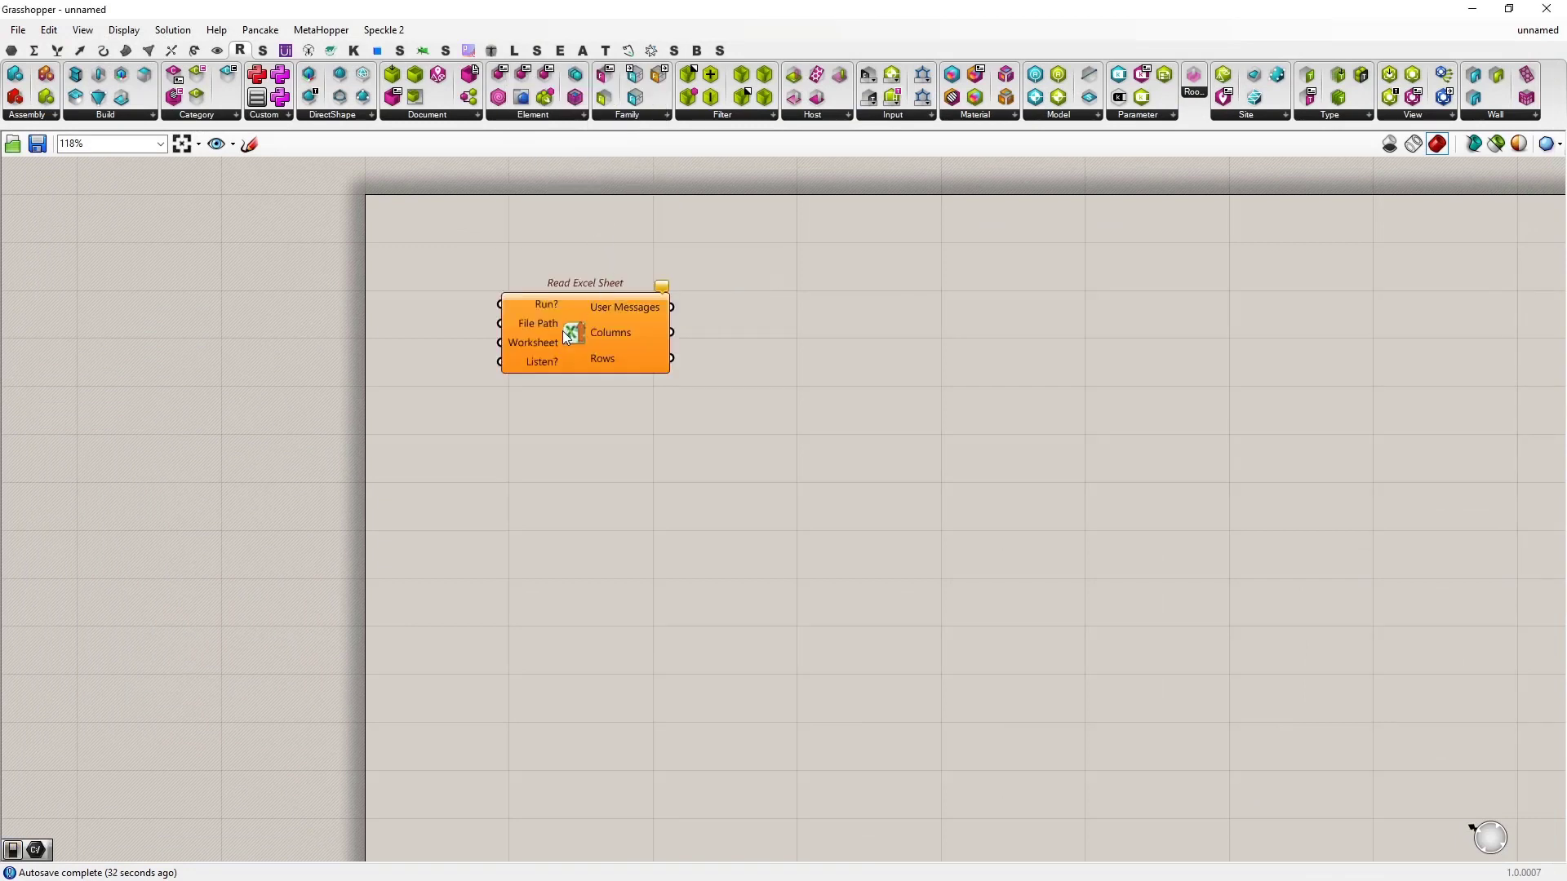
{"action": "left_click_drag", "start_coordinate": [567, 343], "coordinate": [775, 395]}
{"action": "scroll", "coordinate": [614, 389], "scroll_direction": "up", "scroll_amount": 3}
{"action": "left_click", "coordinate": [613, 388]}
{"action": "right_click_drag", "start_coordinate": [711, 402], "coordinate": [850, 415]}
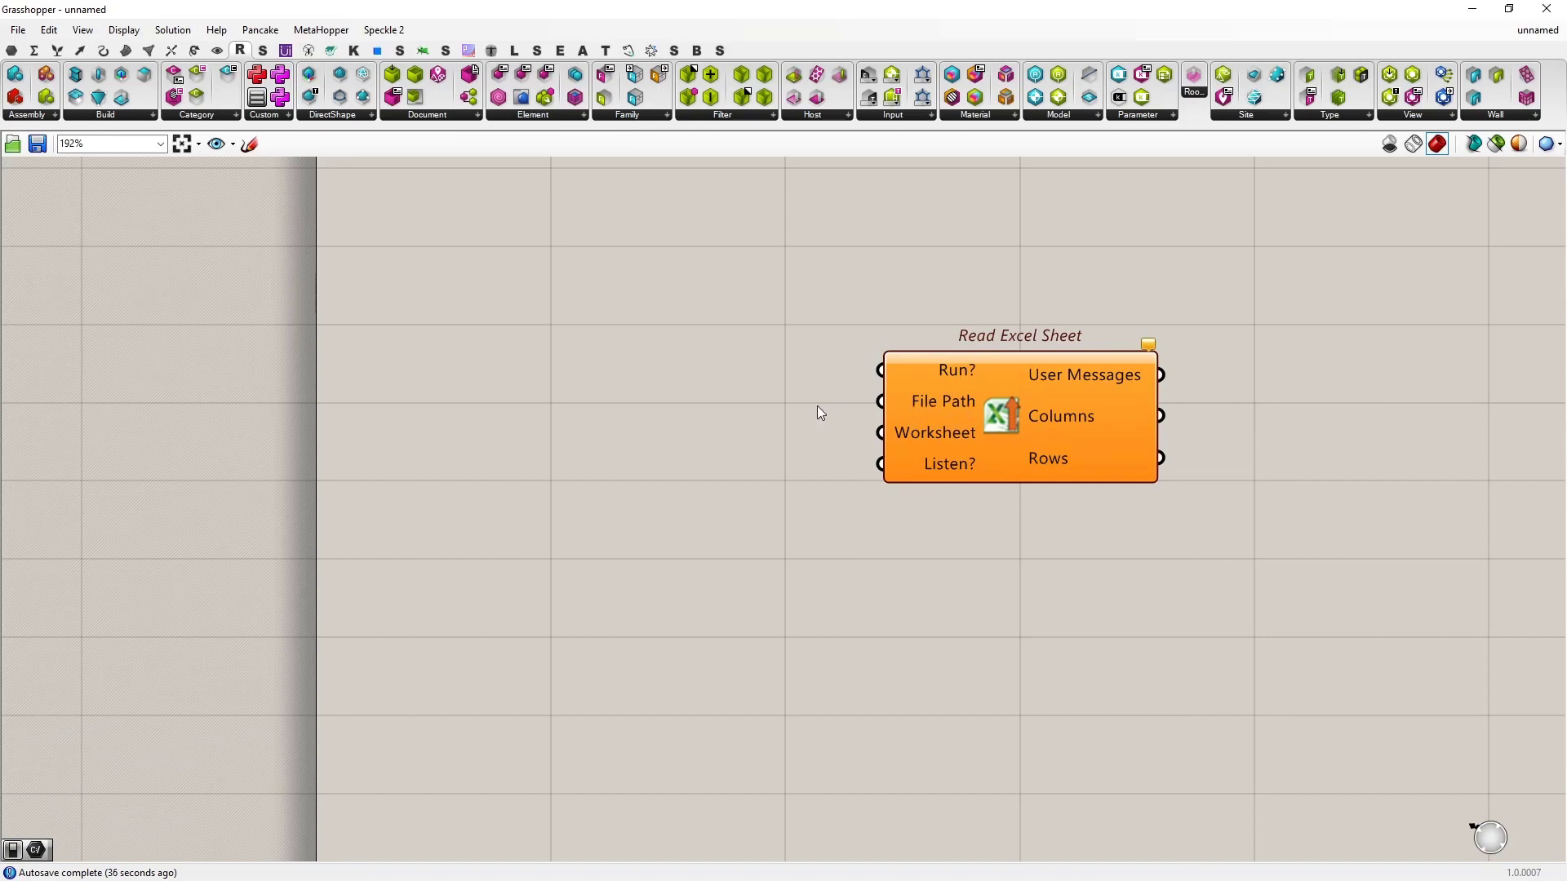
Add a File Path parameter in front of the File Path input of the Read Excel Sheet component
{"action": "double_click", "coordinate": [764, 401]}
{"action": "type", "text": "fiel pat"}
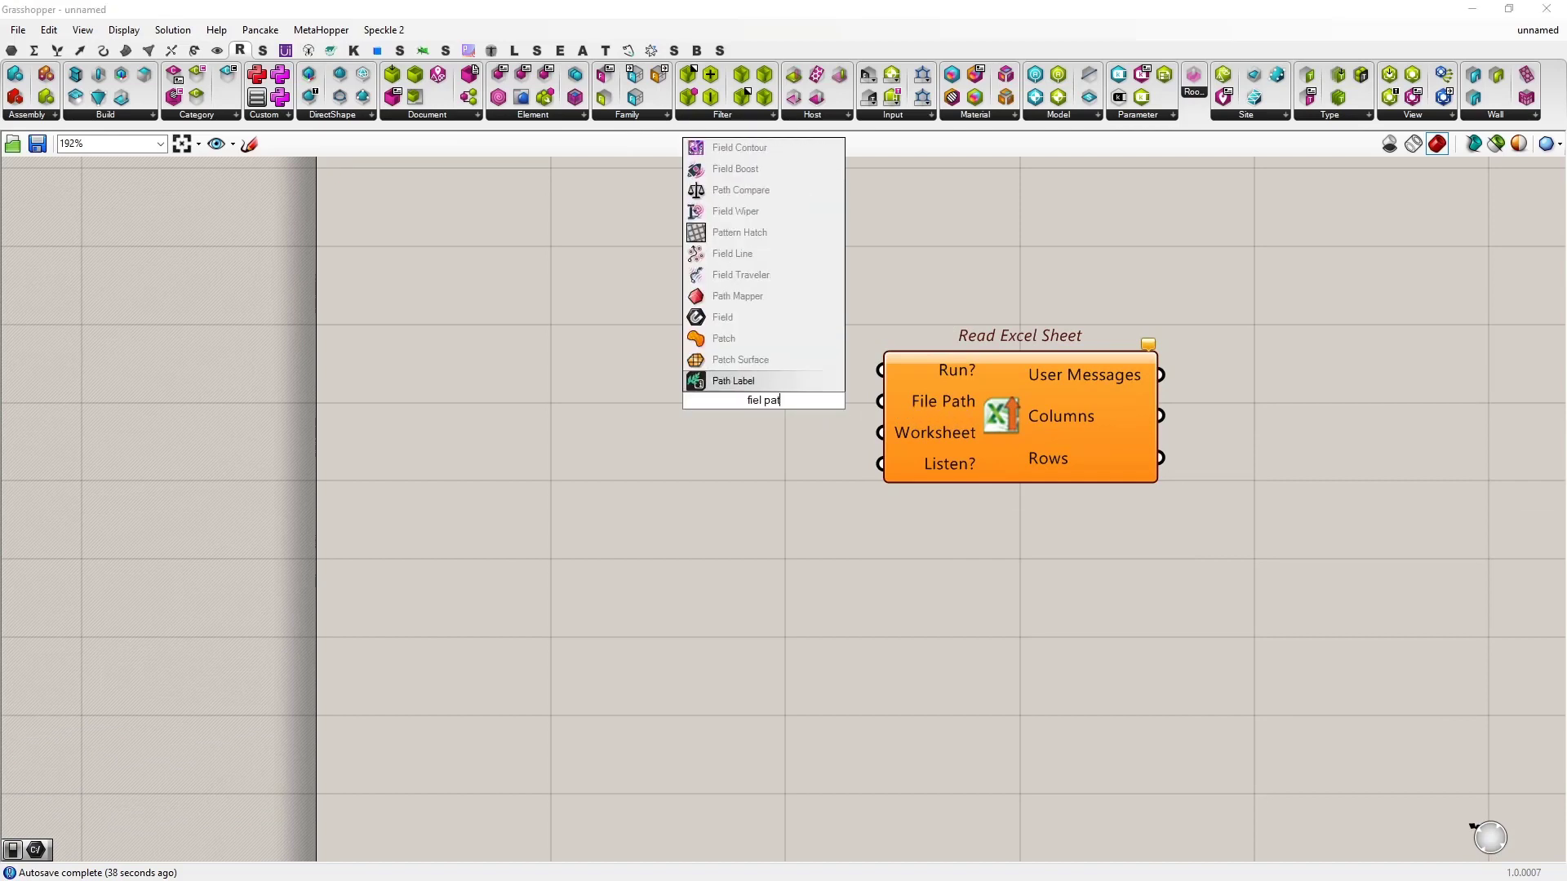
{"action": "type", "text": "h"}
{"action": "key", "text": "Return"}
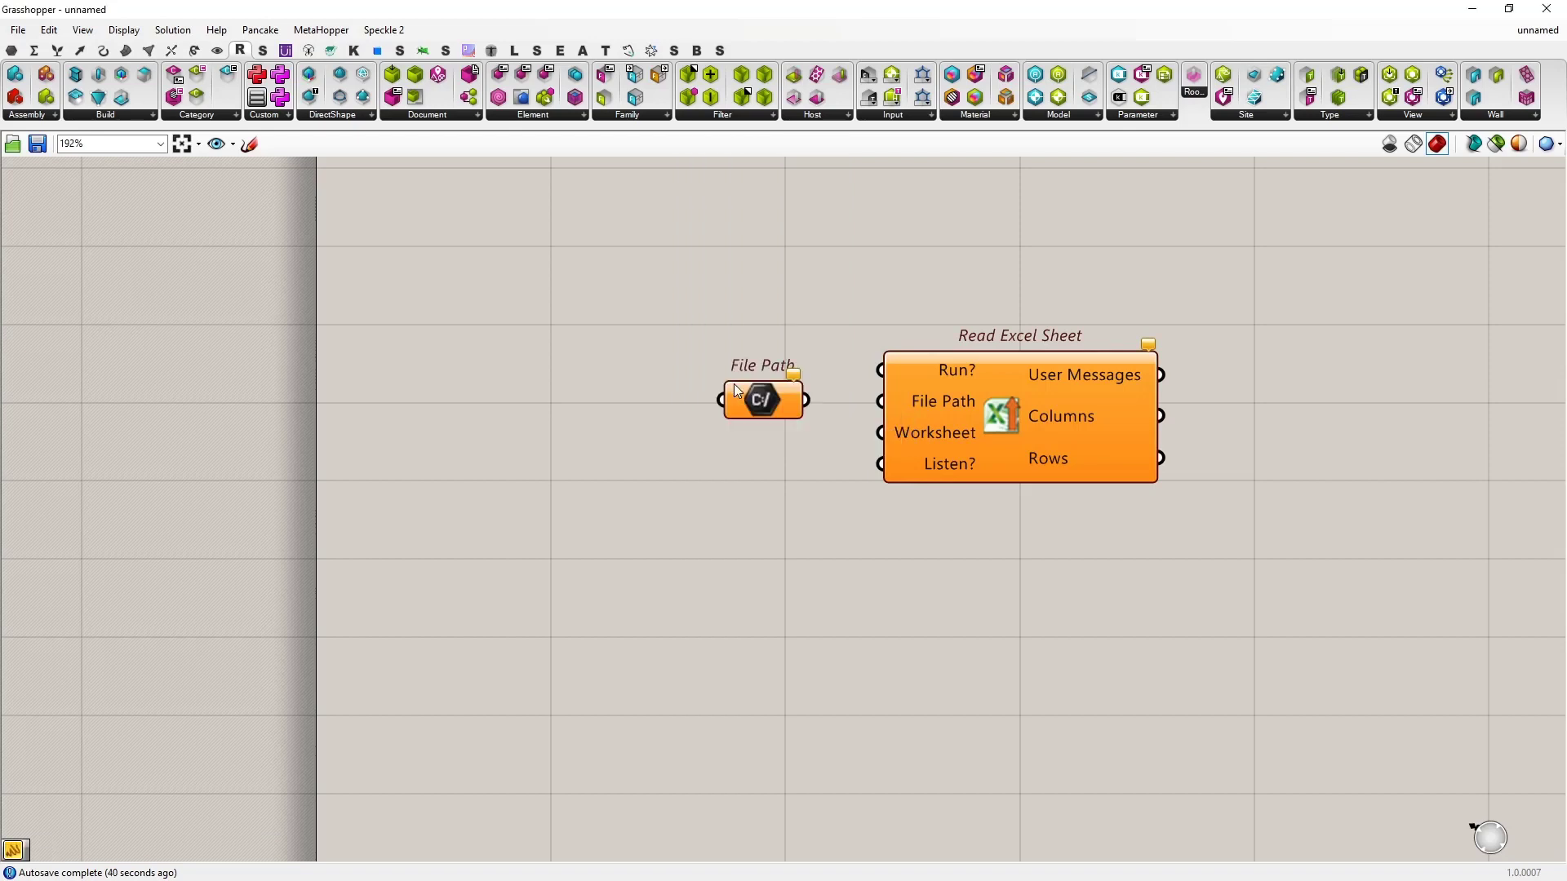
Set the File Path parameter to the existing file BG-SheetData.xlsx and connect it to the File Path input of Read Excel Sheet
{"action": "scroll", "coordinate": [733, 384], "scroll_direction": "up", "scroll_amount": 2}
{"action": "right_click", "coordinate": [723, 390]}
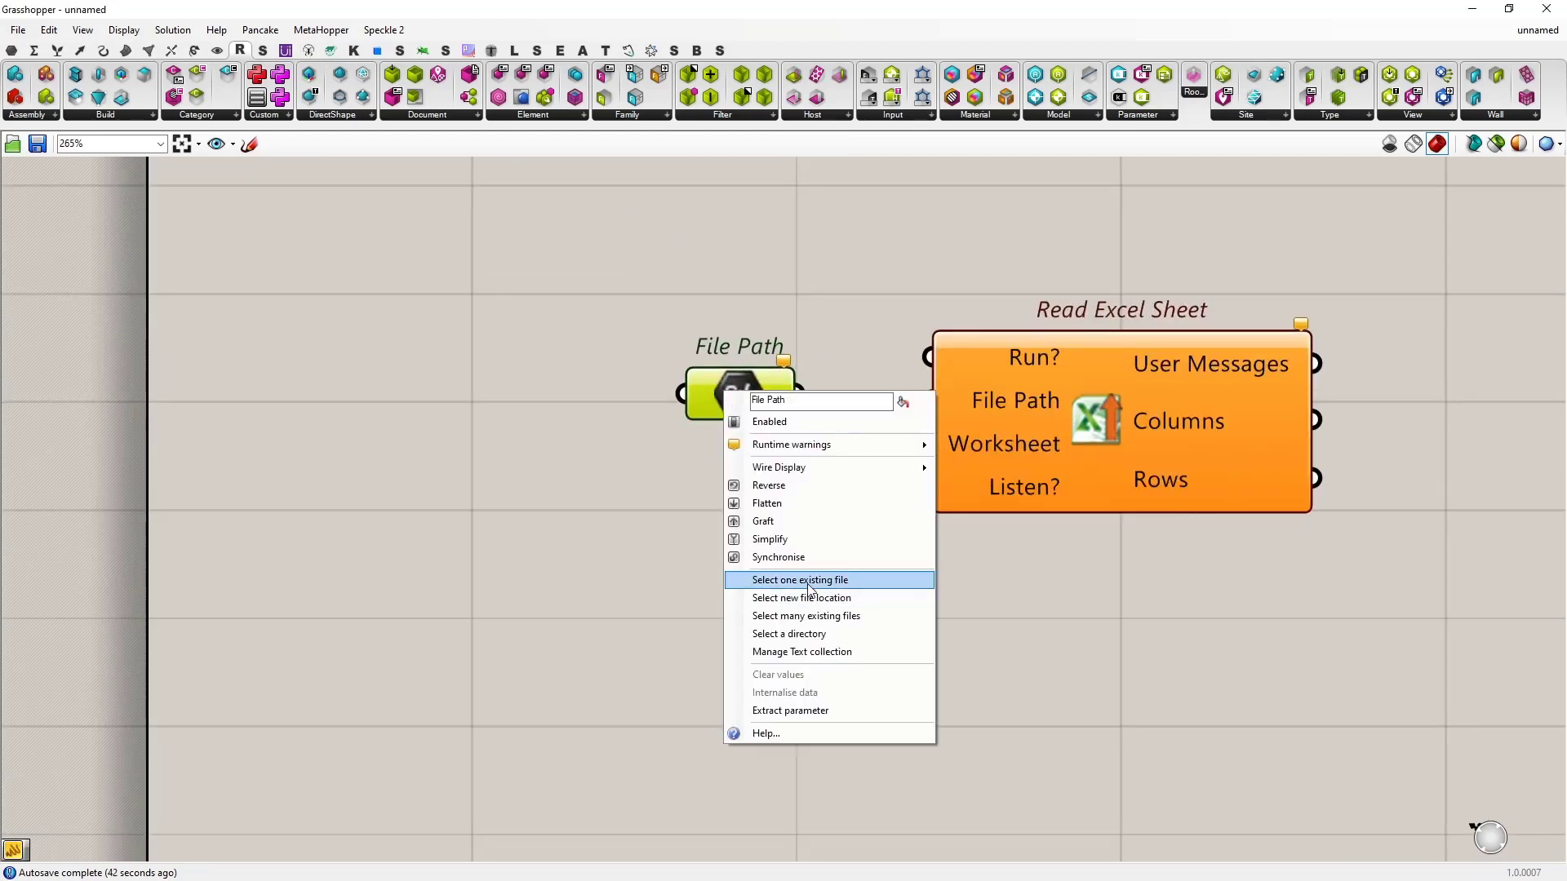
{"action": "left_click", "coordinate": [805, 581]}
{"action": "left_click", "coordinate": [298, 172]}
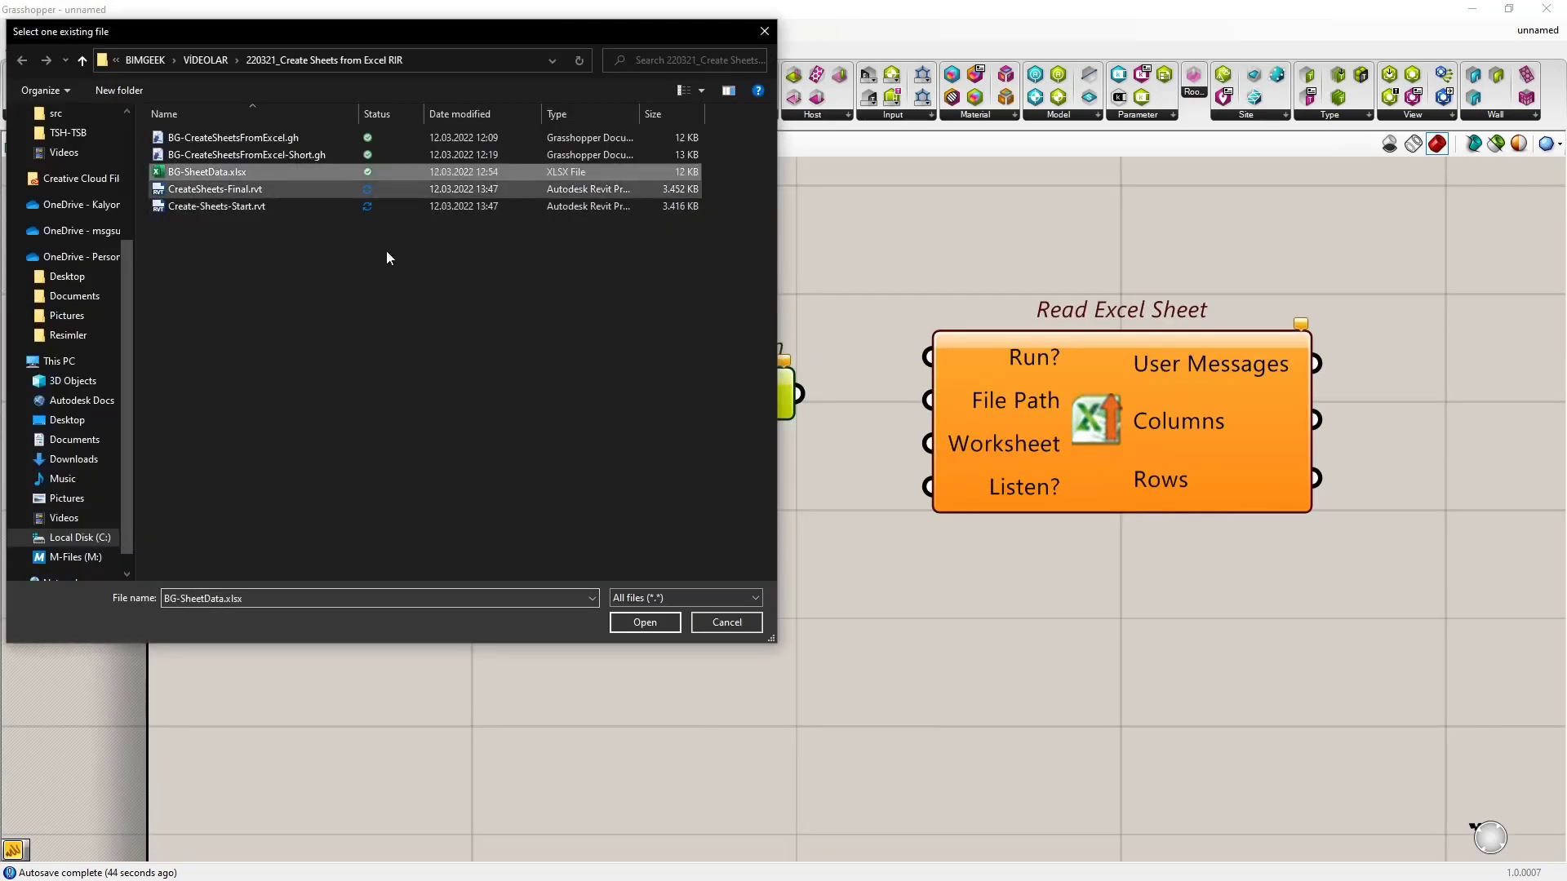
{"action": "left_click", "coordinate": [645, 620]}
{"action": "left_click_drag", "start_coordinate": [800, 395], "coordinate": [1093, 420]}
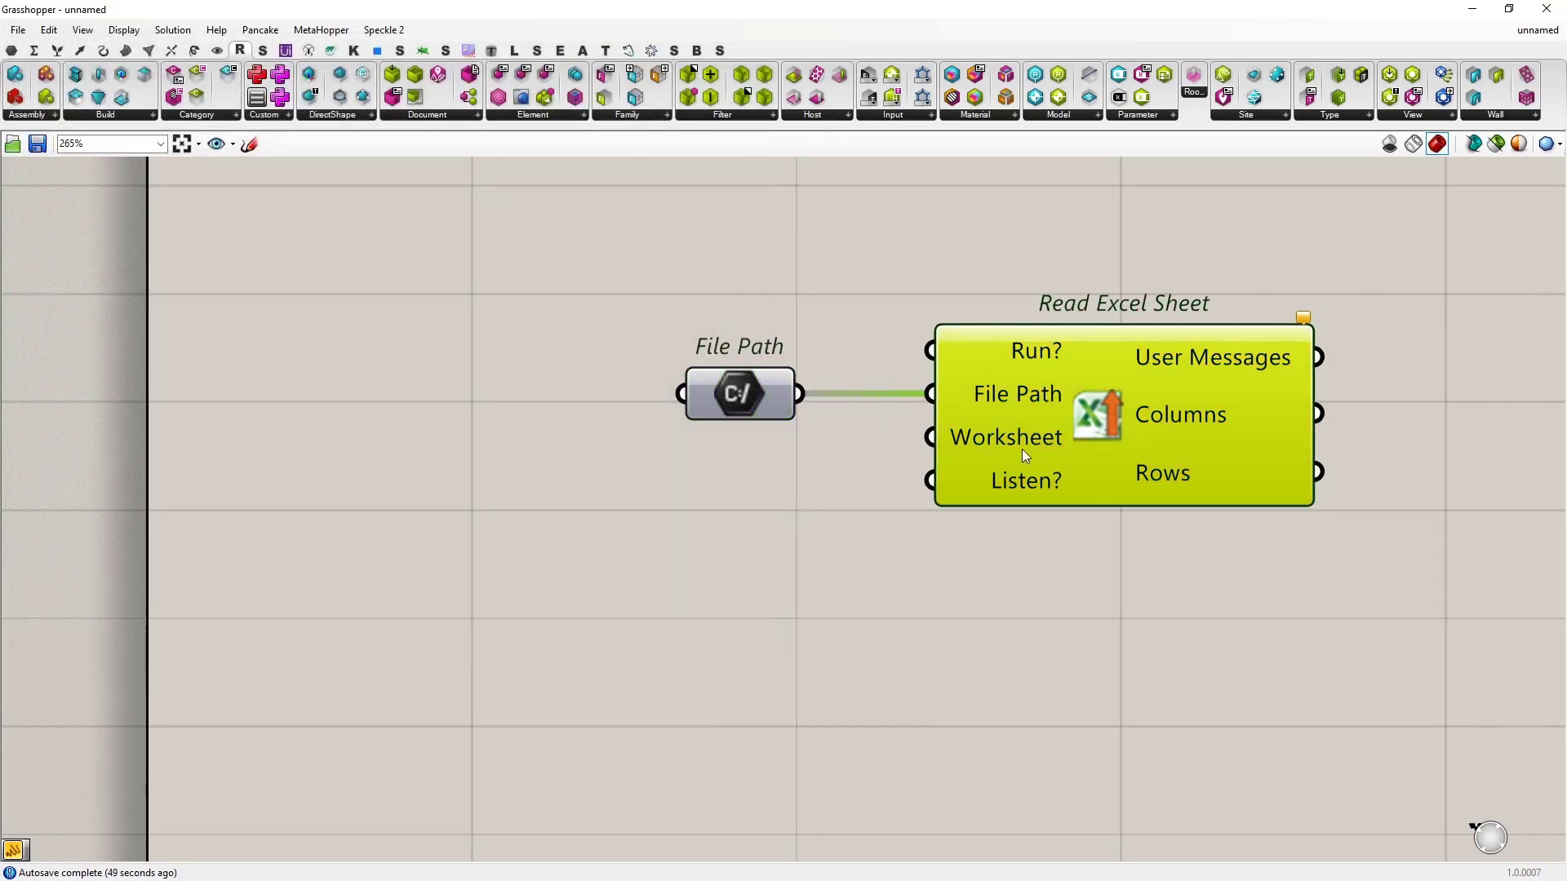
Add a panel containing Sheet1 and connect it to the Worksheet input of Read Excel Sheet
{"action": "double_click", "coordinate": [695, 527]}
{"action": "type", "text": "\"S"}
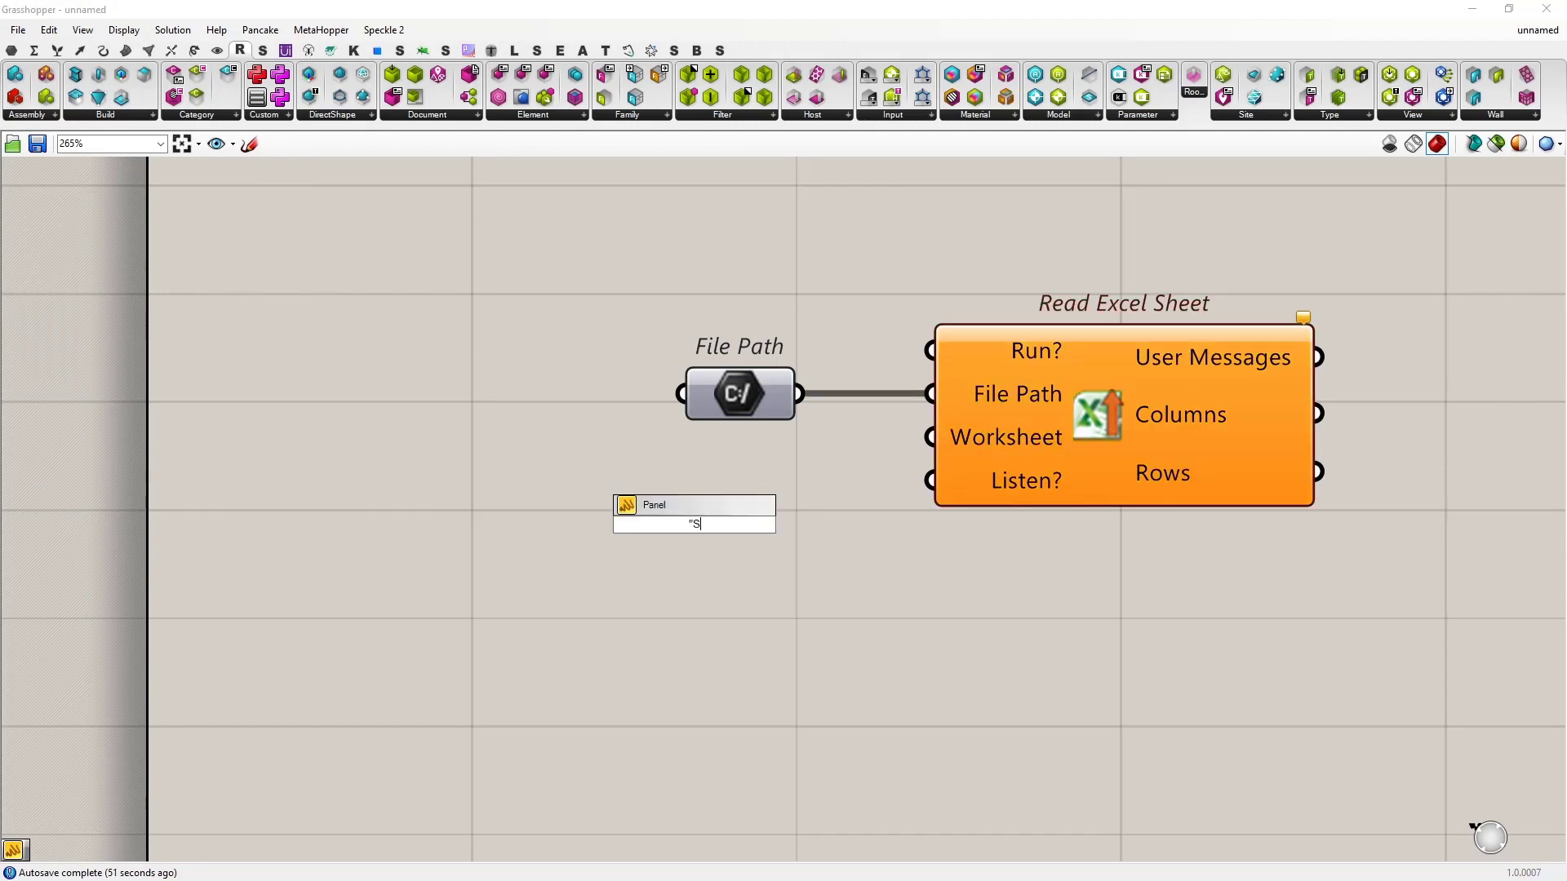
{"action": "type", "text": "heet1"}
{"action": "key", "text": "Return"}
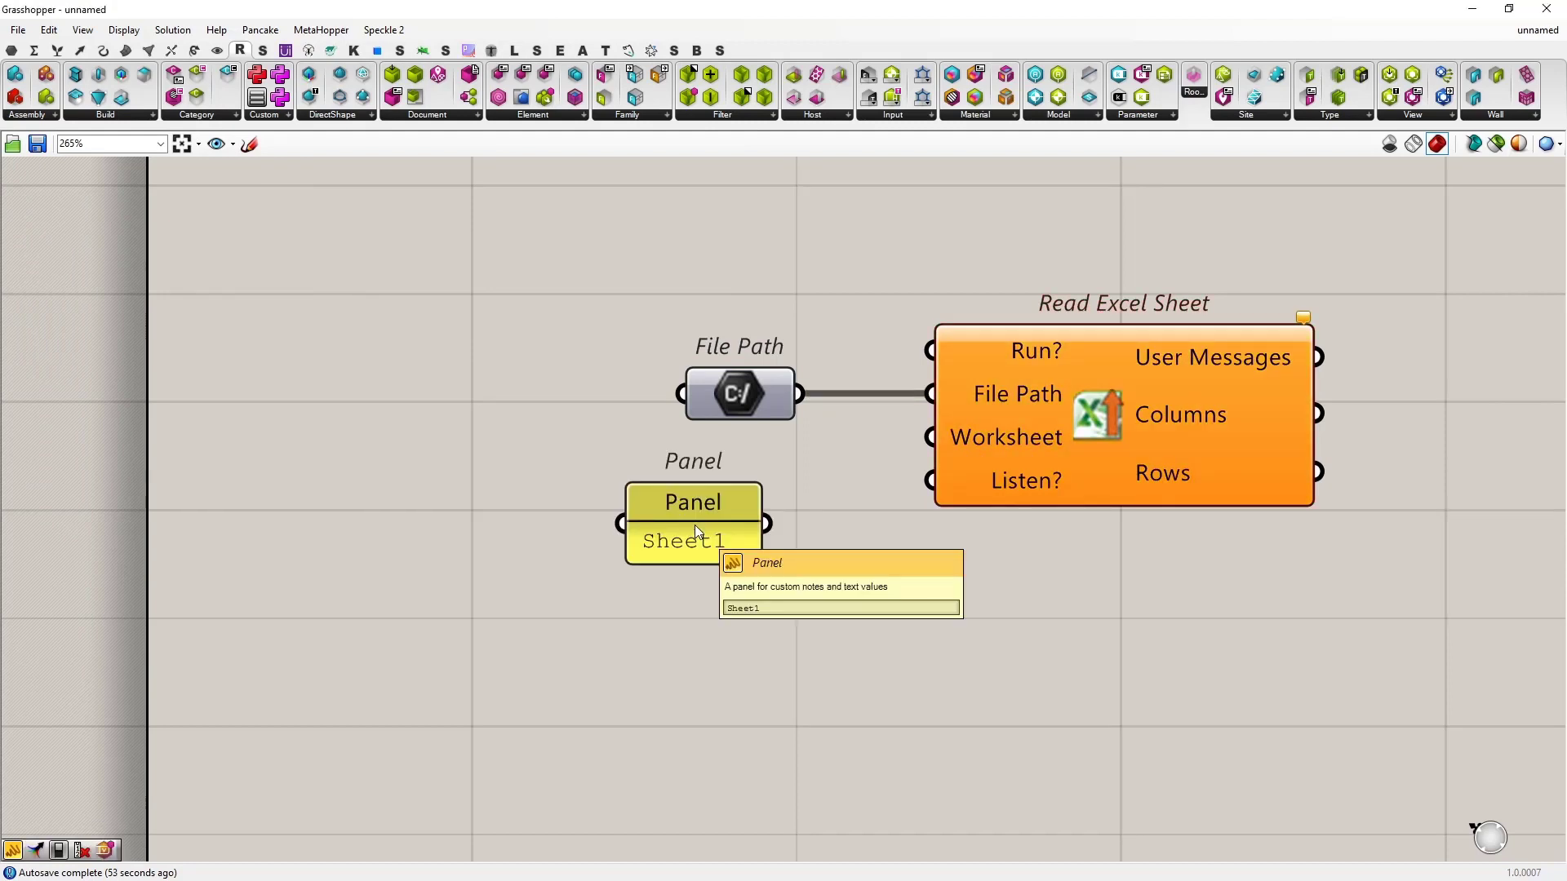
{"action": "left_click_drag", "start_coordinate": [940, 439], "coordinate": [761, 496]}
Add a Boolean Toggle set to True and connect it to the Run? input of Read Excel Sheet
{"action": "left_click", "coordinate": [756, 220]}
{"action": "double_click", "coordinate": [758, 224]}
{"action": "type", "text": "boolean"}
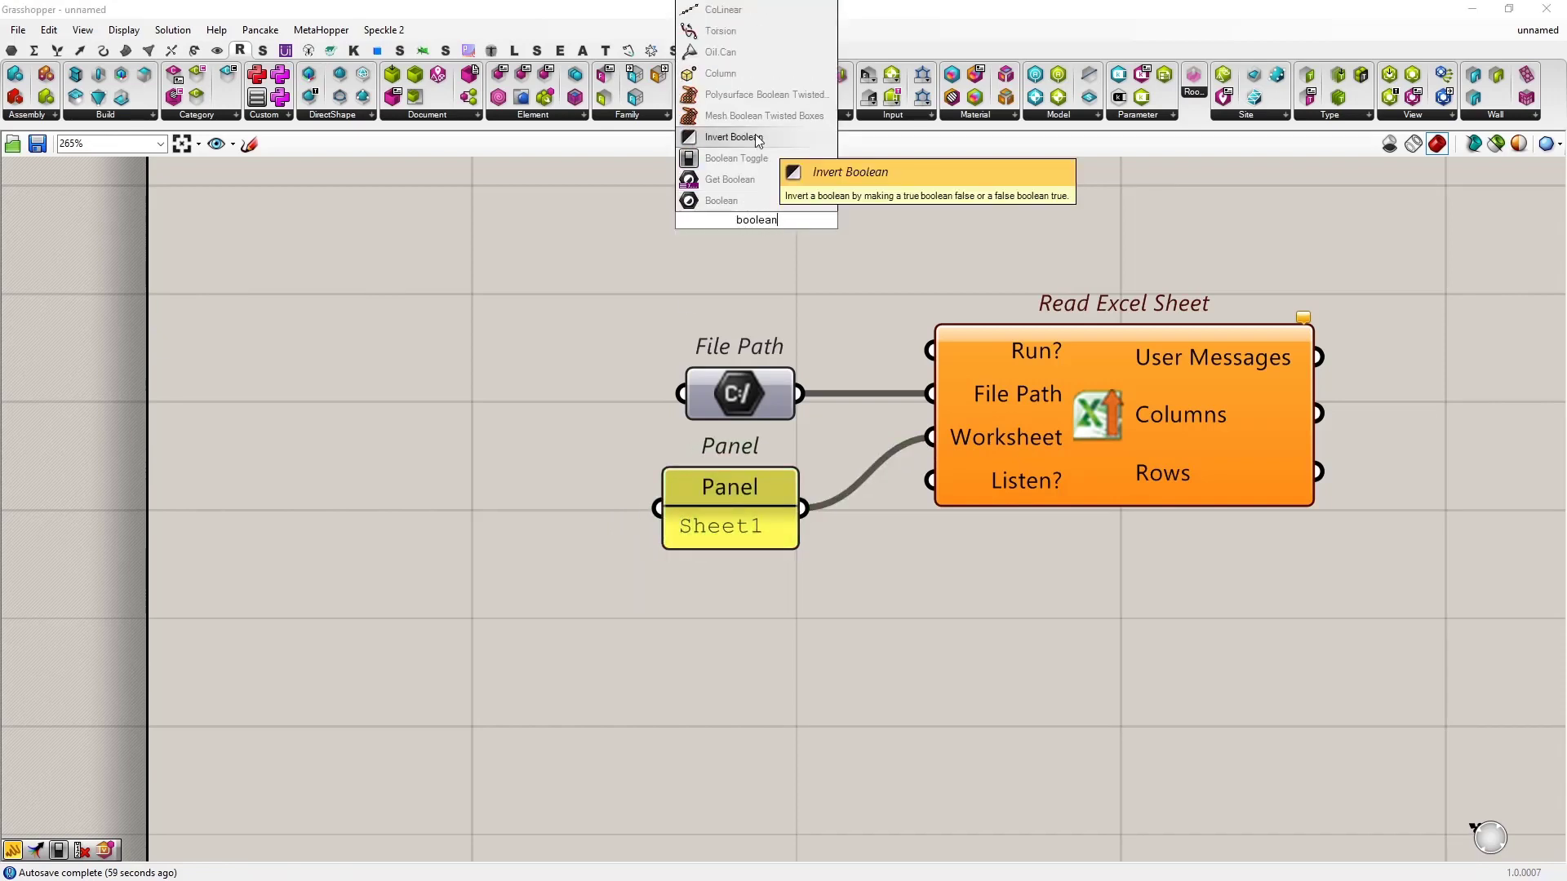
{"action": "left_click", "coordinate": [740, 164]}
{"action": "left_click_drag", "start_coordinate": [865, 221], "coordinate": [921, 346]}
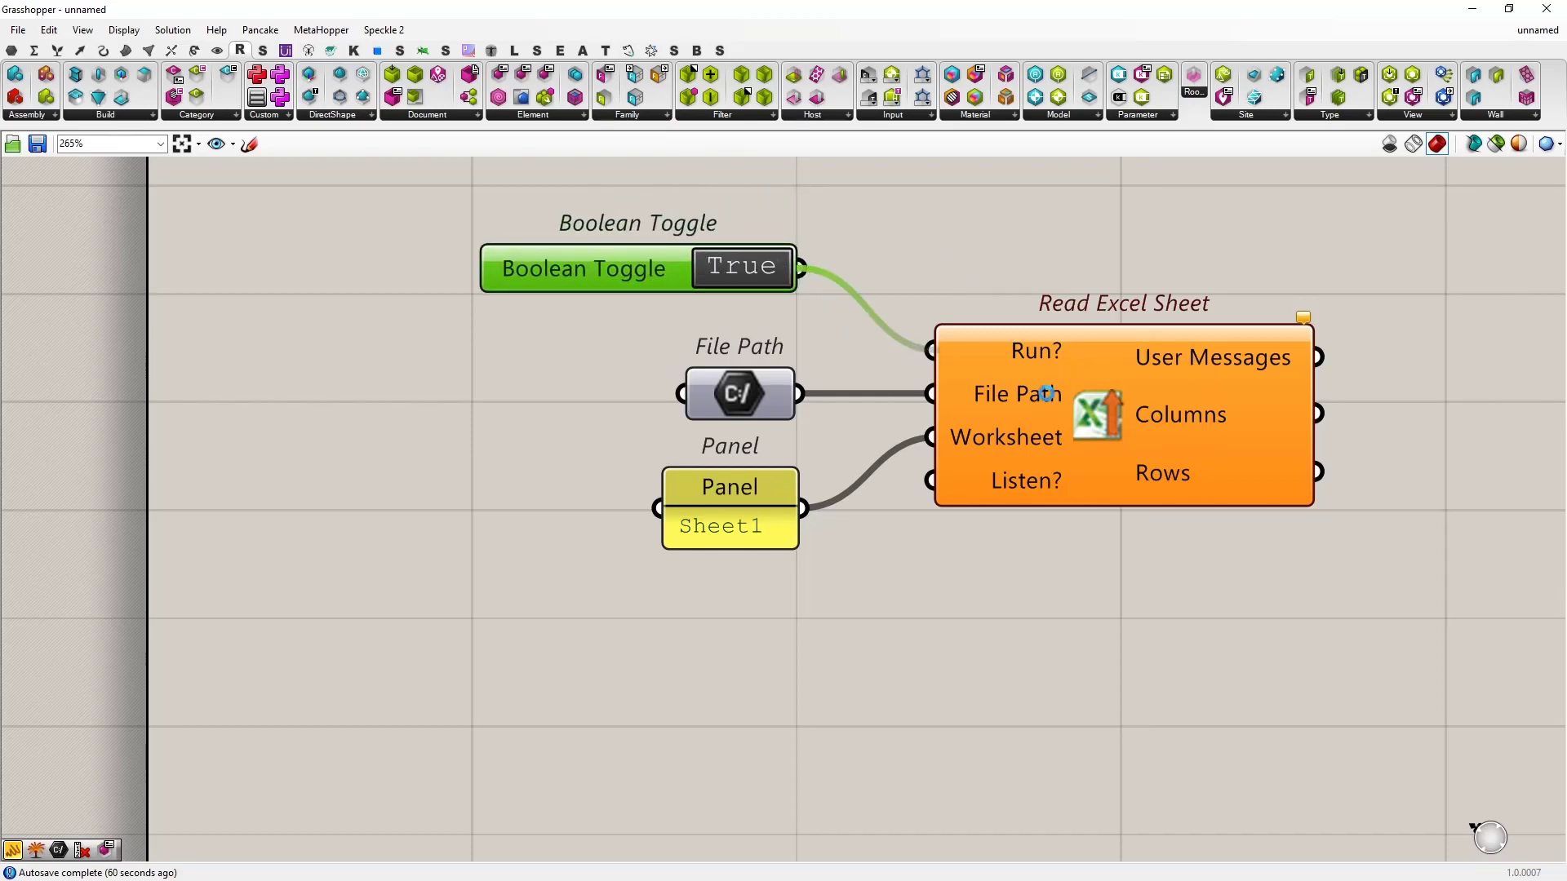
Add an empty panel, connect the Columns output of Read Excel Sheet to it and place it beside the component
{"action": "right_click_drag", "start_coordinate": [1222, 545], "coordinate": [932, 521]}
{"action": "scroll", "coordinate": [932, 521], "scroll_direction": "down", "scroll_amount": 1}
{"action": "double_click", "coordinate": [1197, 490]}
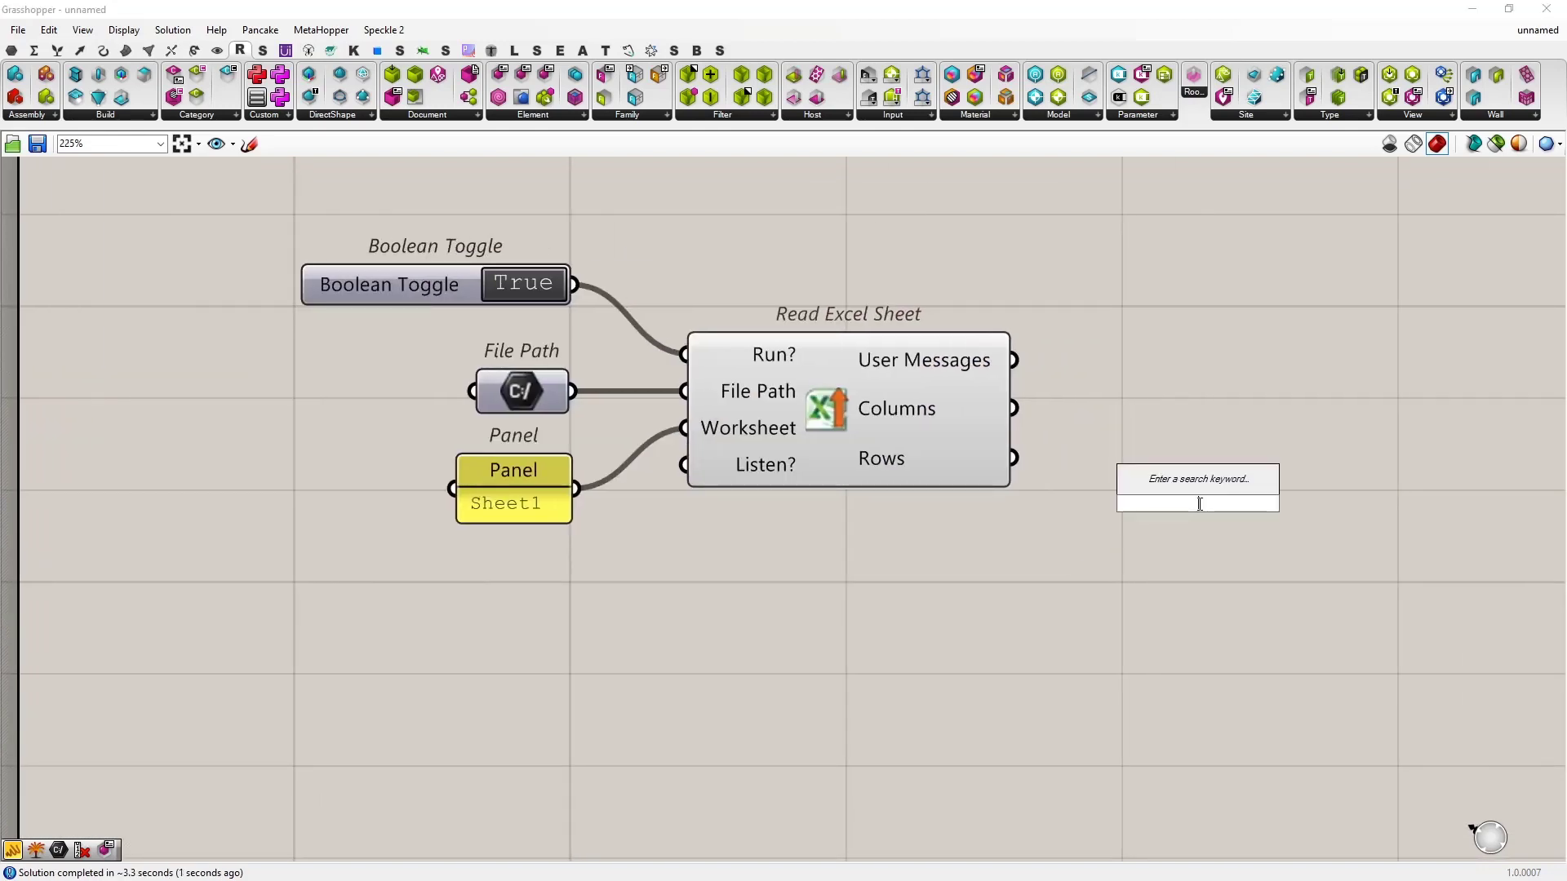
{"action": "type", "text": "panel"}
{"action": "key", "text": "Return"}
{"action": "left_click_drag", "start_coordinate": [1012, 407], "coordinate": [1048, 504]}
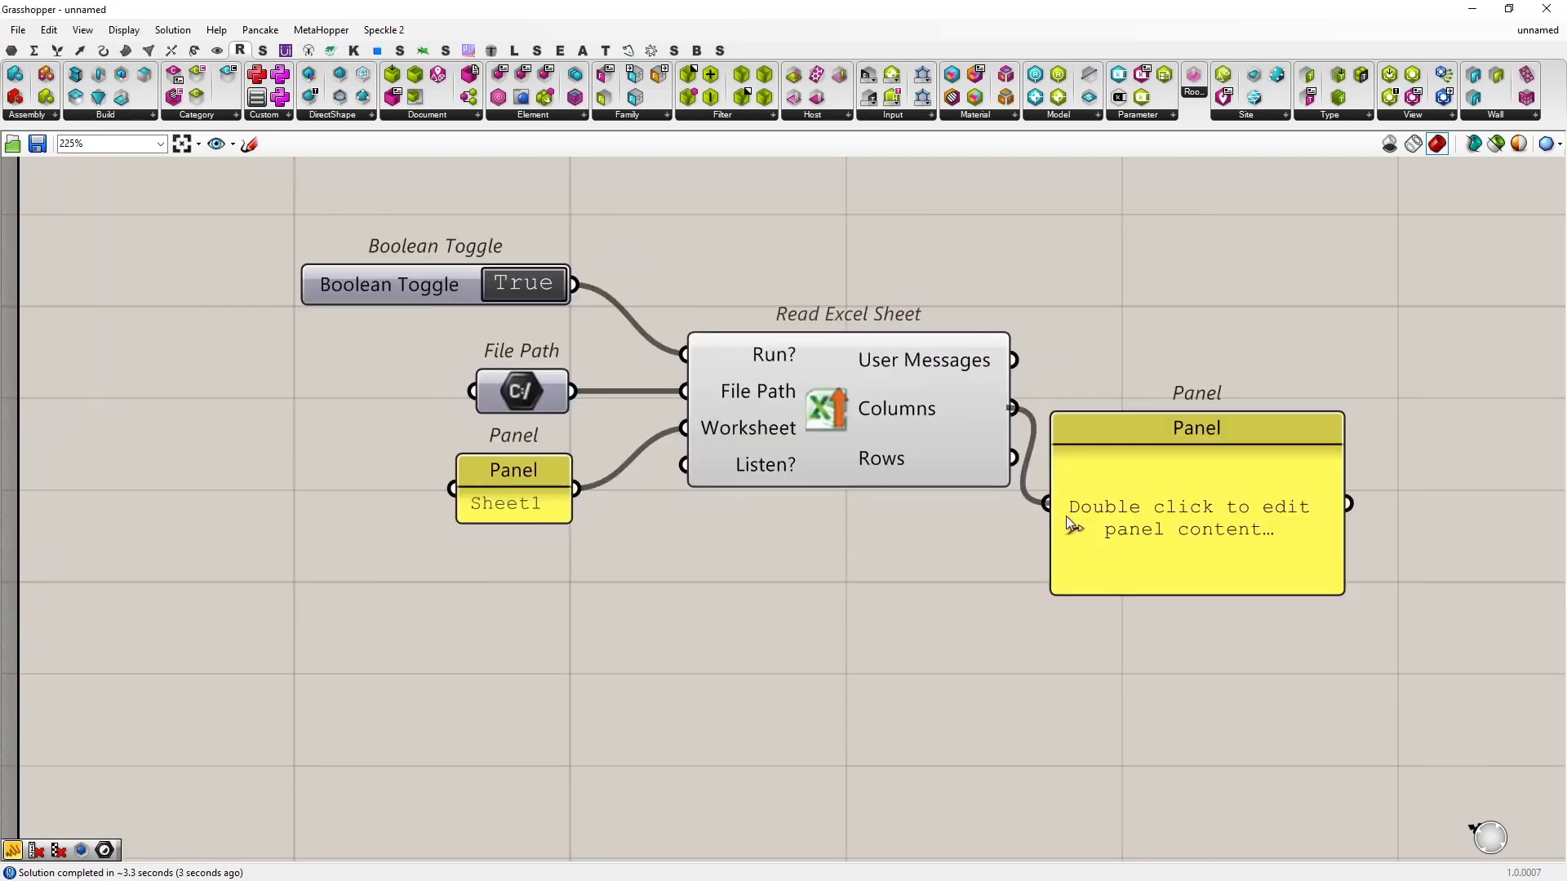
{"action": "left_click_drag", "start_coordinate": [1212, 511], "coordinate": [1245, 416]}
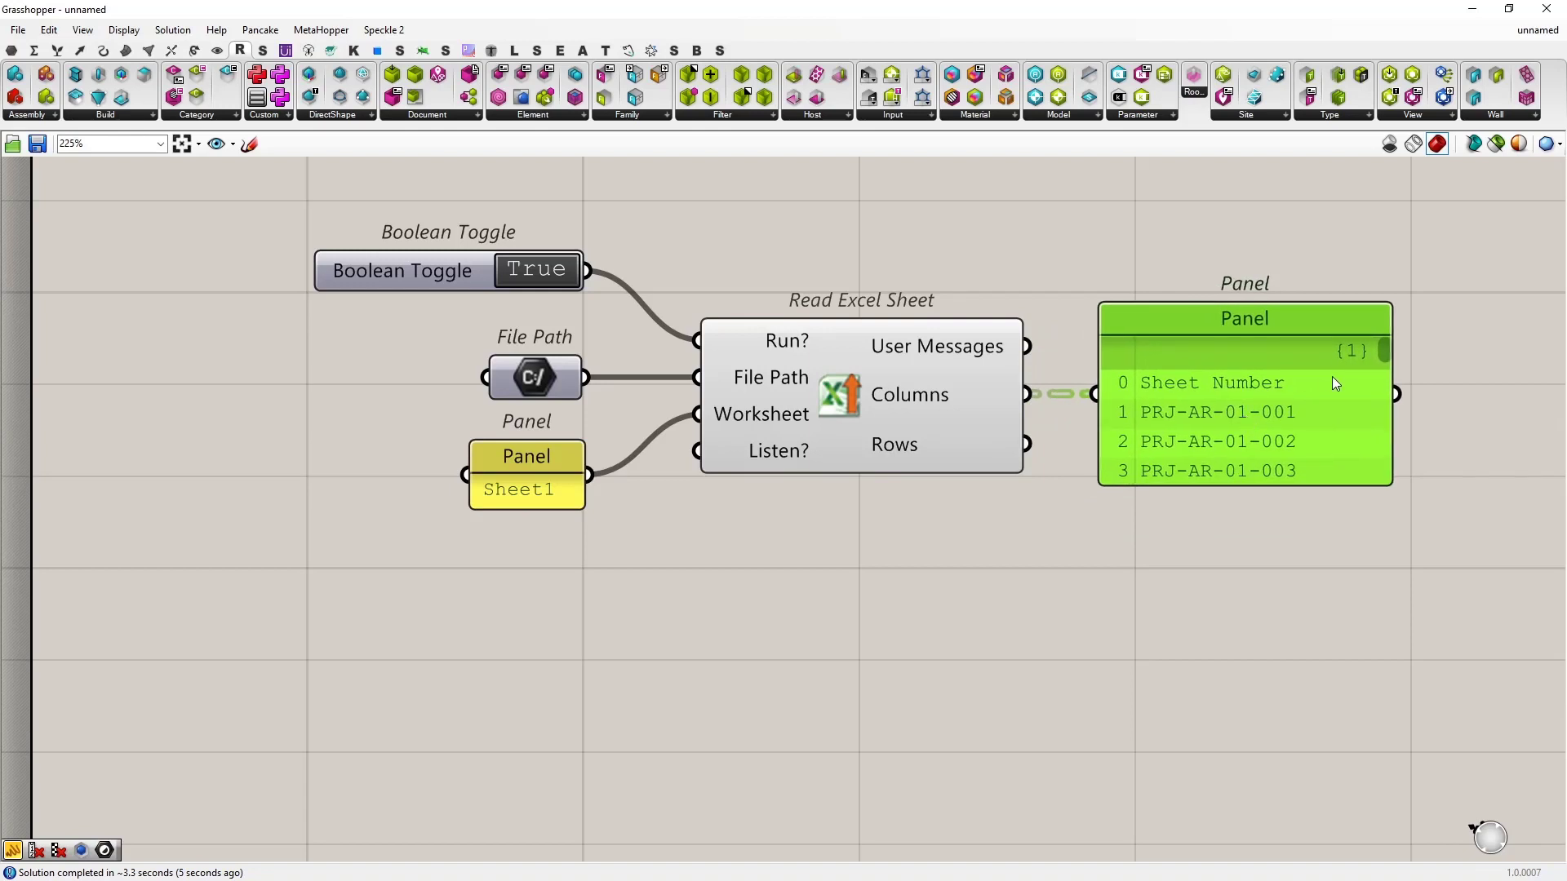
Review the column data in the output panel and move the panel up to clear space after Read Excel Sheet
{"action": "mouse_move", "coordinate": [1383, 350]}
{"action": "left_mouse_down"}
{"action": "mouse_move", "coordinate": [1399, 478]}
{"action": "mouse_move", "coordinate": [1410, 346]}
{"action": "left_mouse_up"}
{"action": "right_click_drag", "start_coordinate": [1376, 484], "coordinate": [1073, 489]}
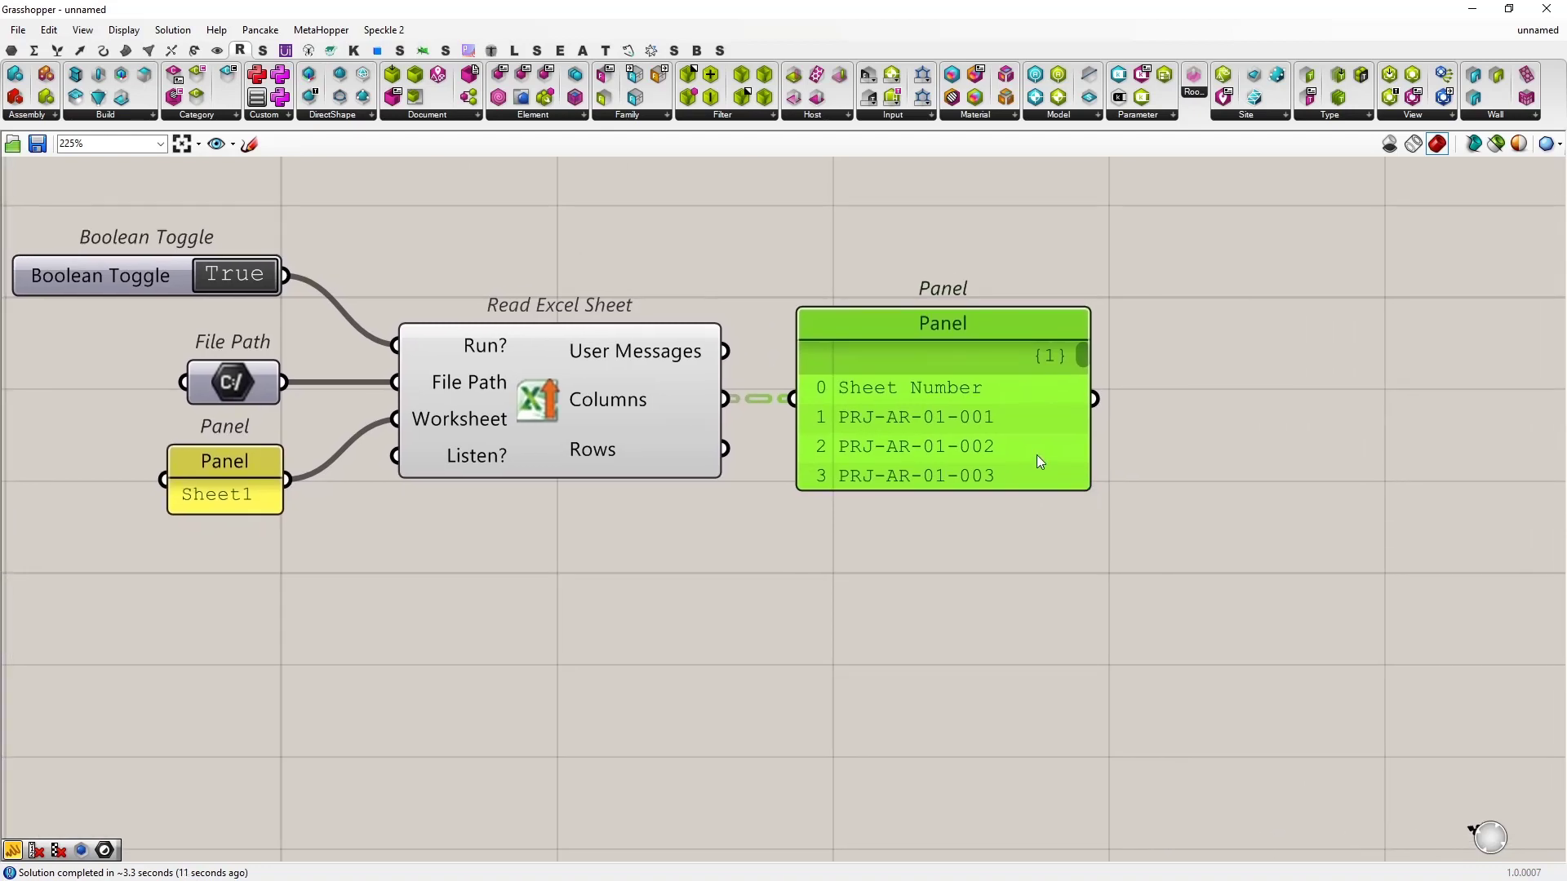
{"action": "scroll", "coordinate": [899, 400], "scroll_direction": "up", "scroll_amount": 1}
{"action": "left_click_drag", "start_coordinate": [1110, 349], "coordinate": [1129, 320]}
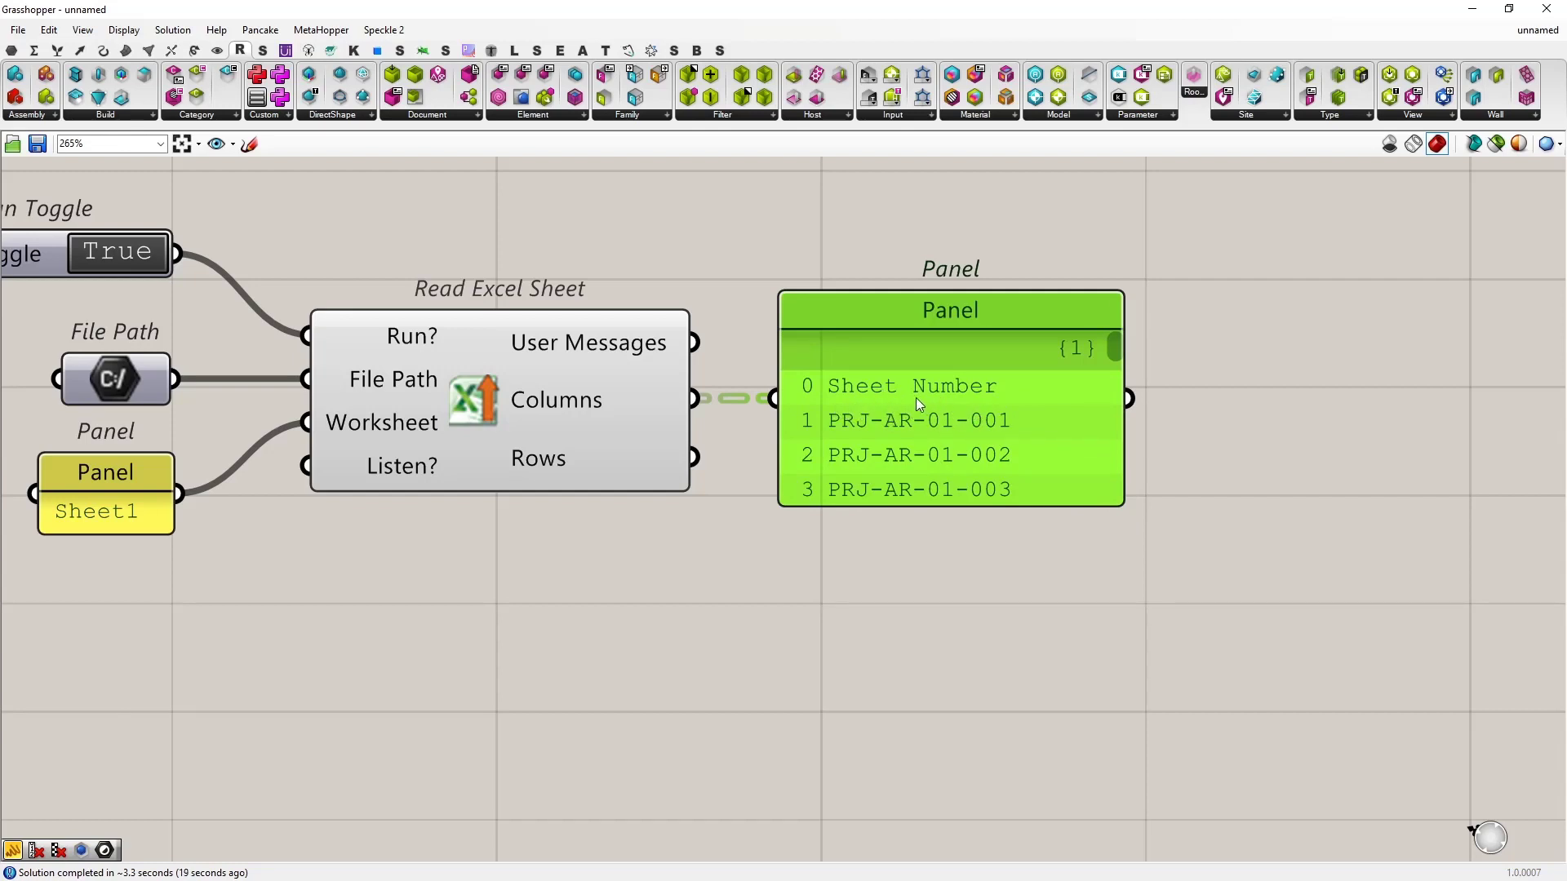
{"action": "right_click_drag", "start_coordinate": [969, 532], "coordinate": [932, 601]}
{"action": "left_click_drag", "start_coordinate": [902, 540], "coordinate": [975, 351]}
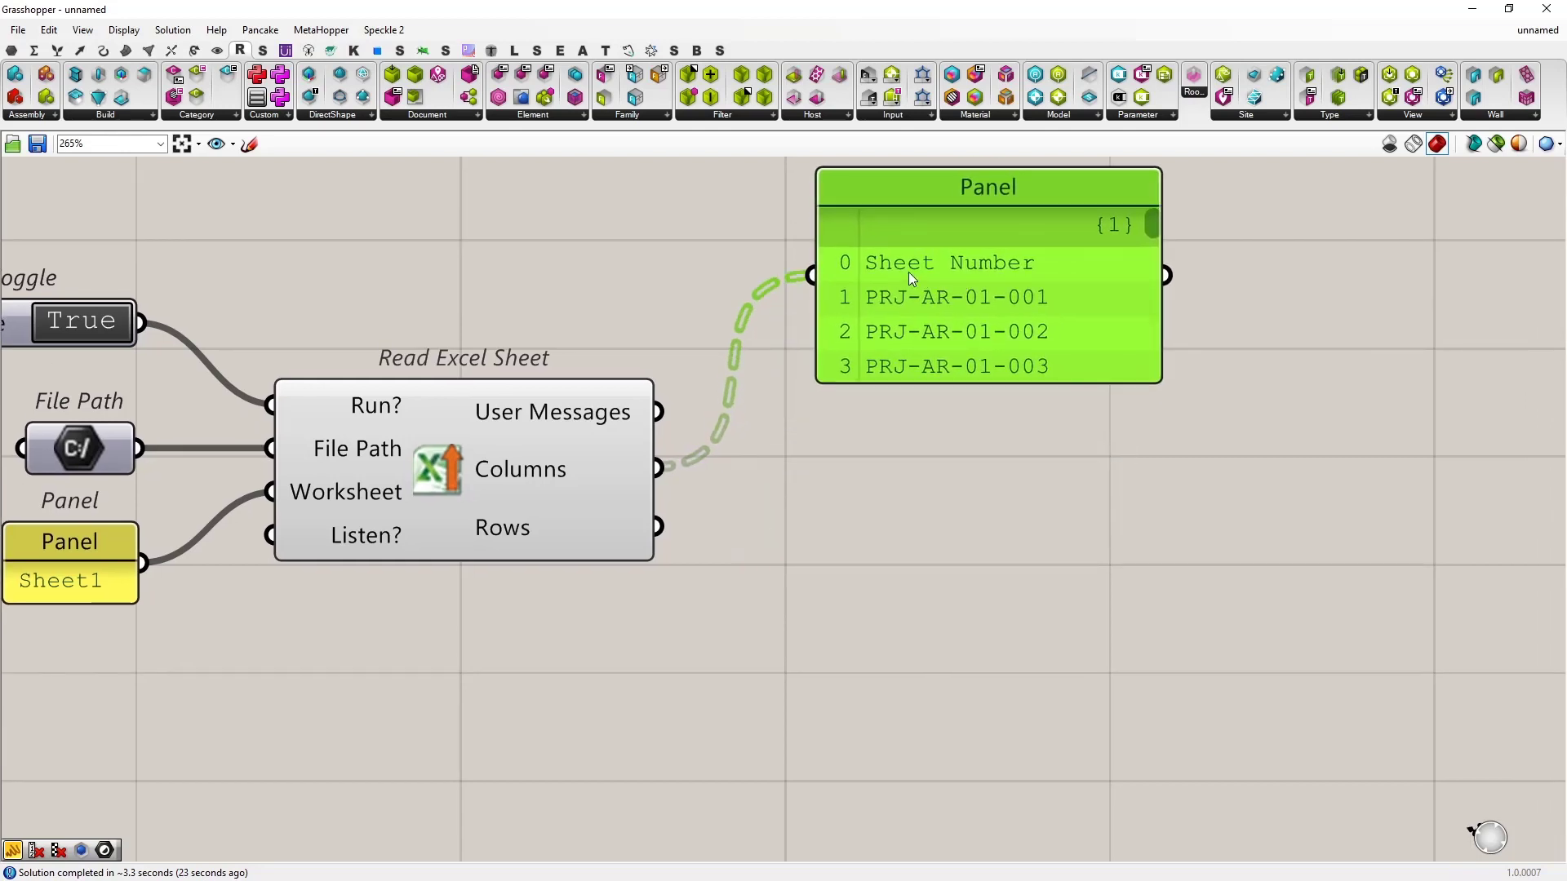
Add a Cull Index component and connect the Columns output of Read Excel Sheet to its List input
{"action": "double_click", "coordinate": [876, 507]}
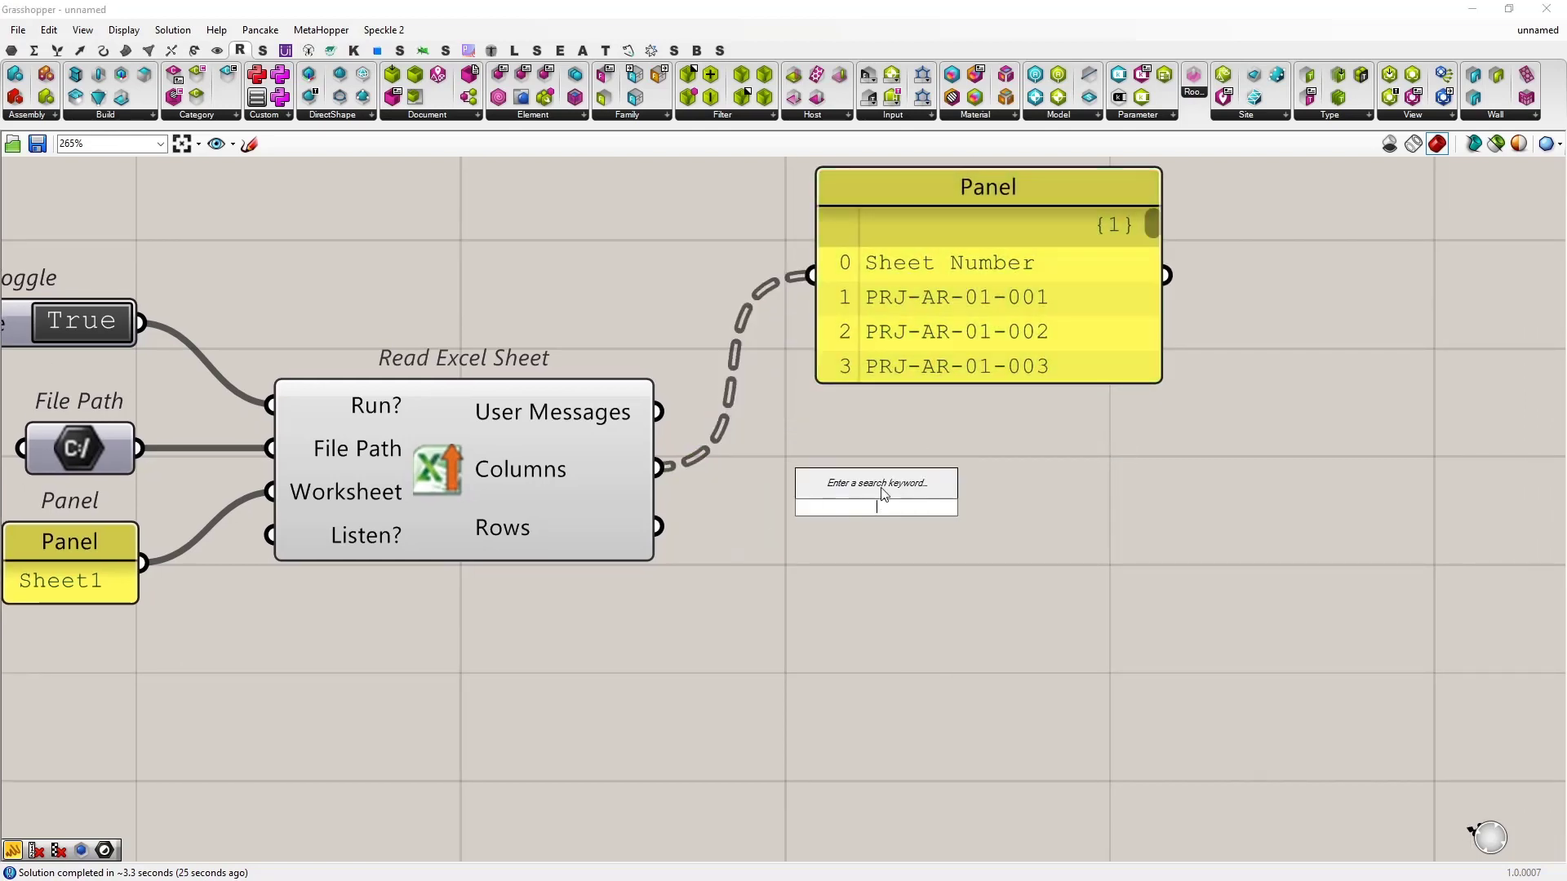
{"action": "type", "text": "cull index"}
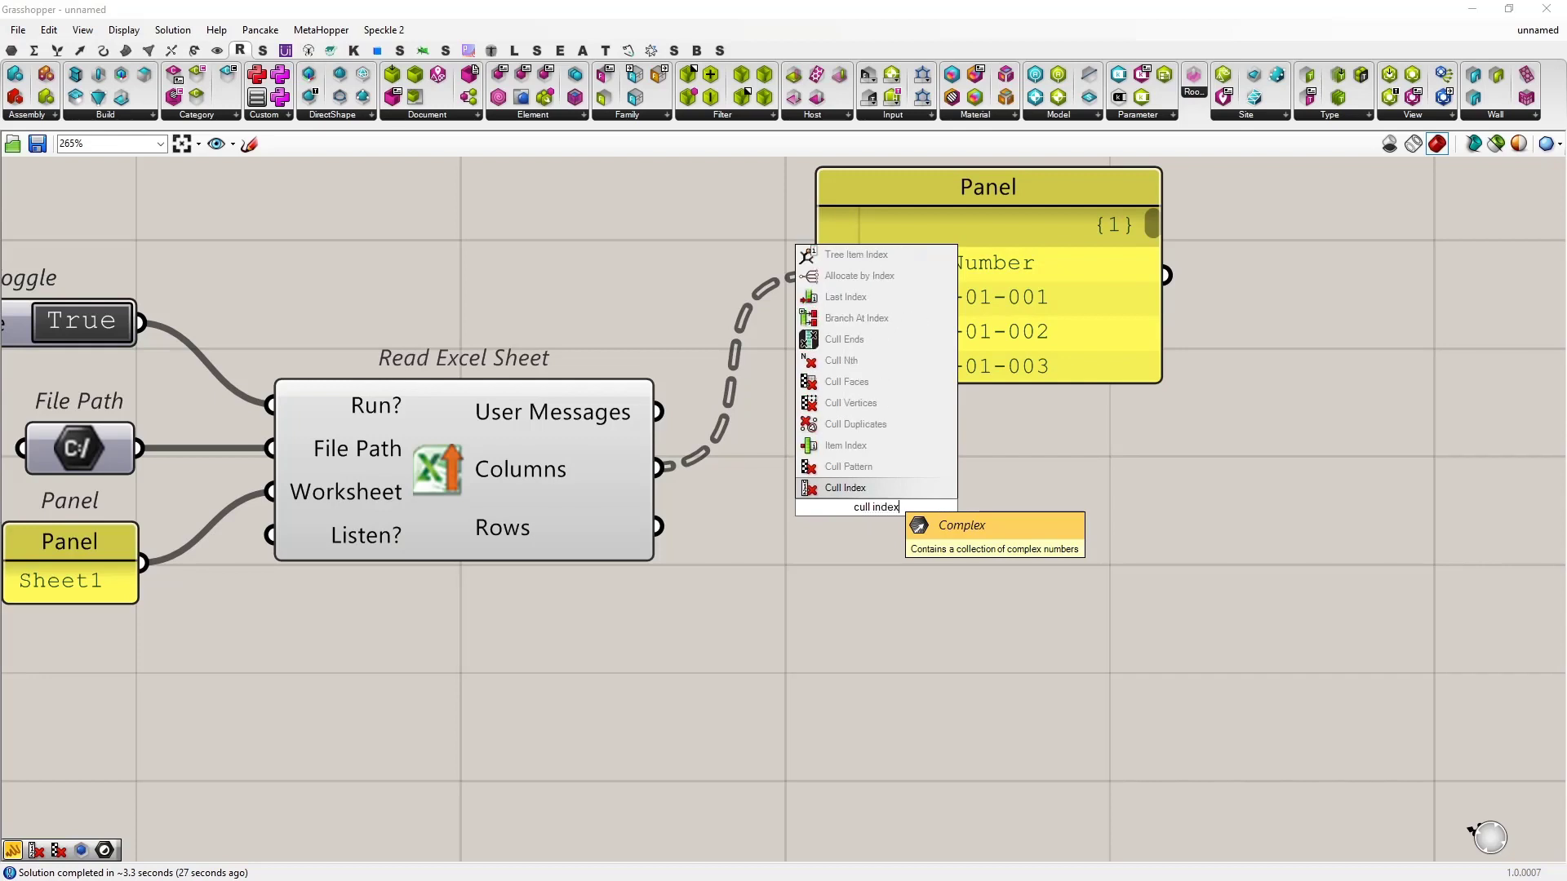
{"action": "key", "text": "Return"}
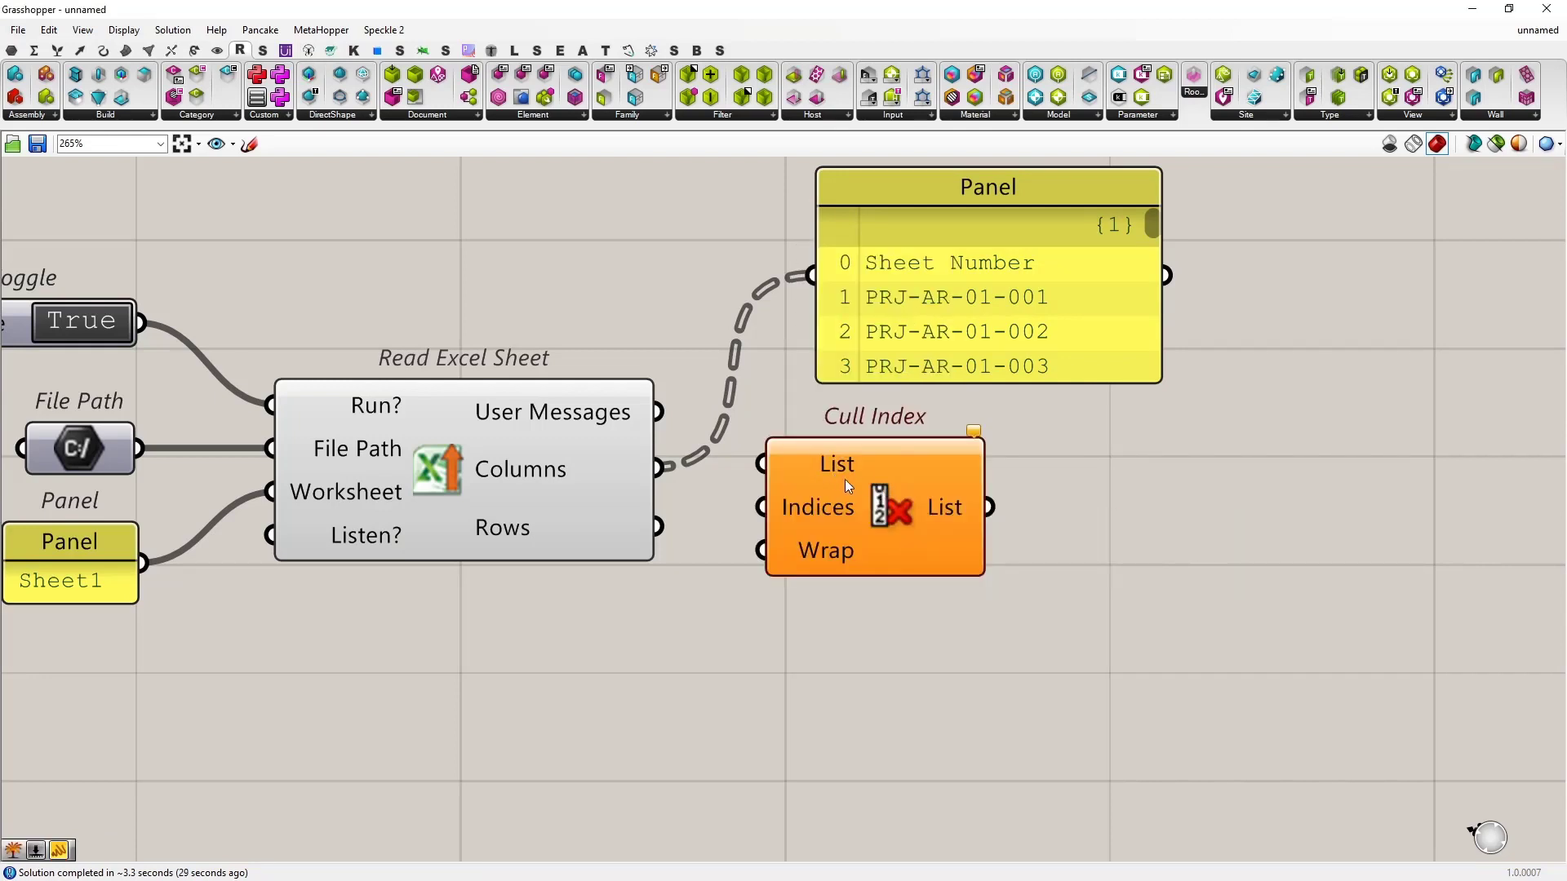
{"action": "left_click_drag", "start_coordinate": [658, 468], "coordinate": [761, 463]}
{"action": "left_click_drag", "start_coordinate": [853, 493], "coordinate": [918, 501]}
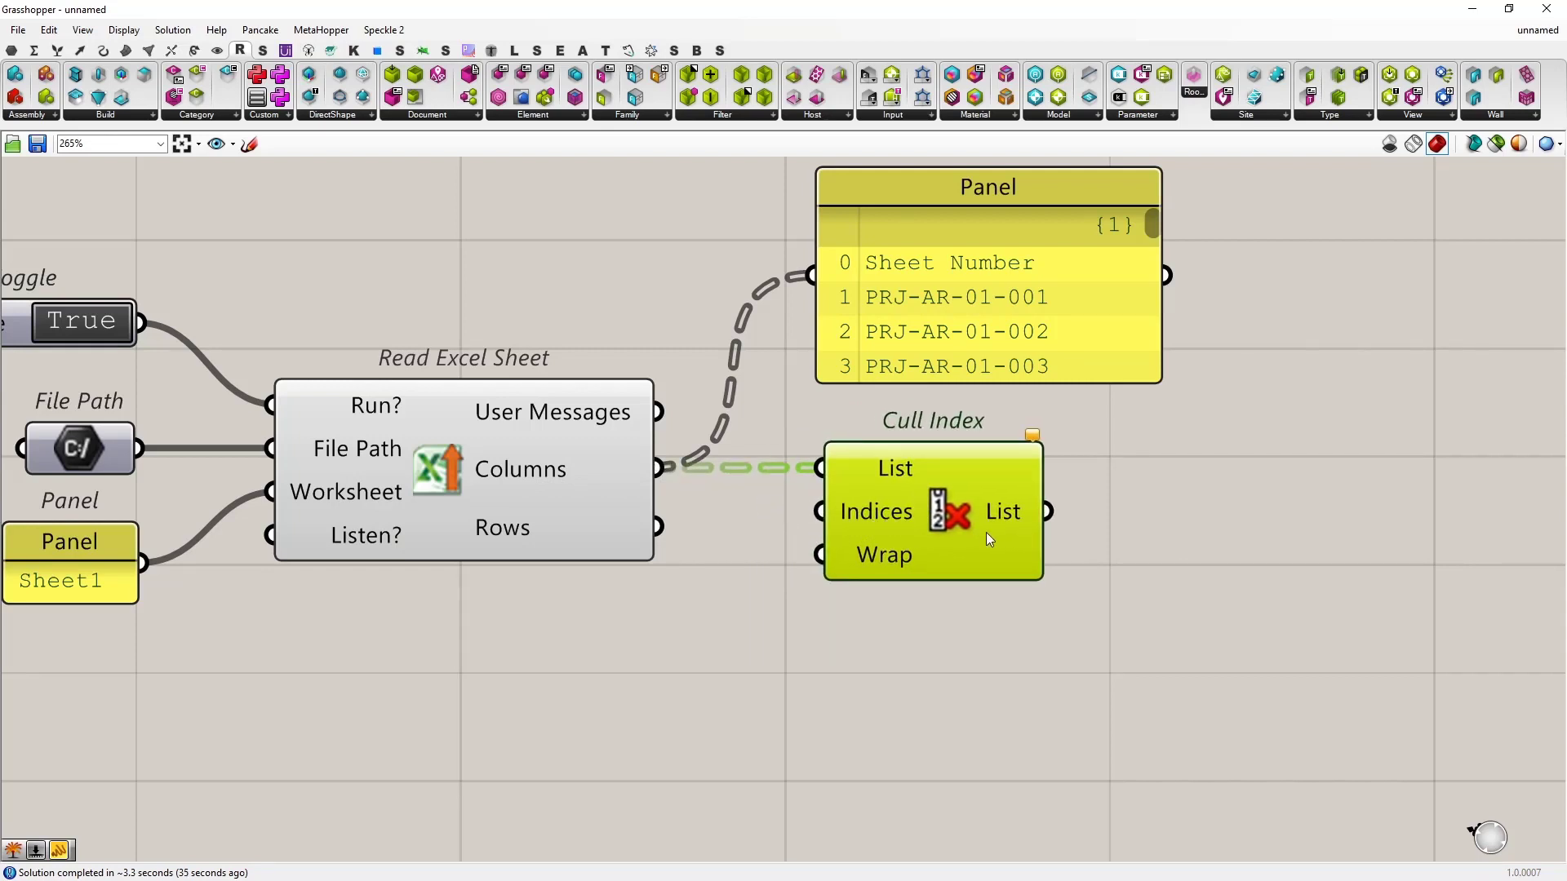
Add a panel containing 0 and connect it to the Indices input of Cull Index to remove the header items
{"action": "double_click", "coordinate": [662, 661]}
{"action": "type", "text": "0"}
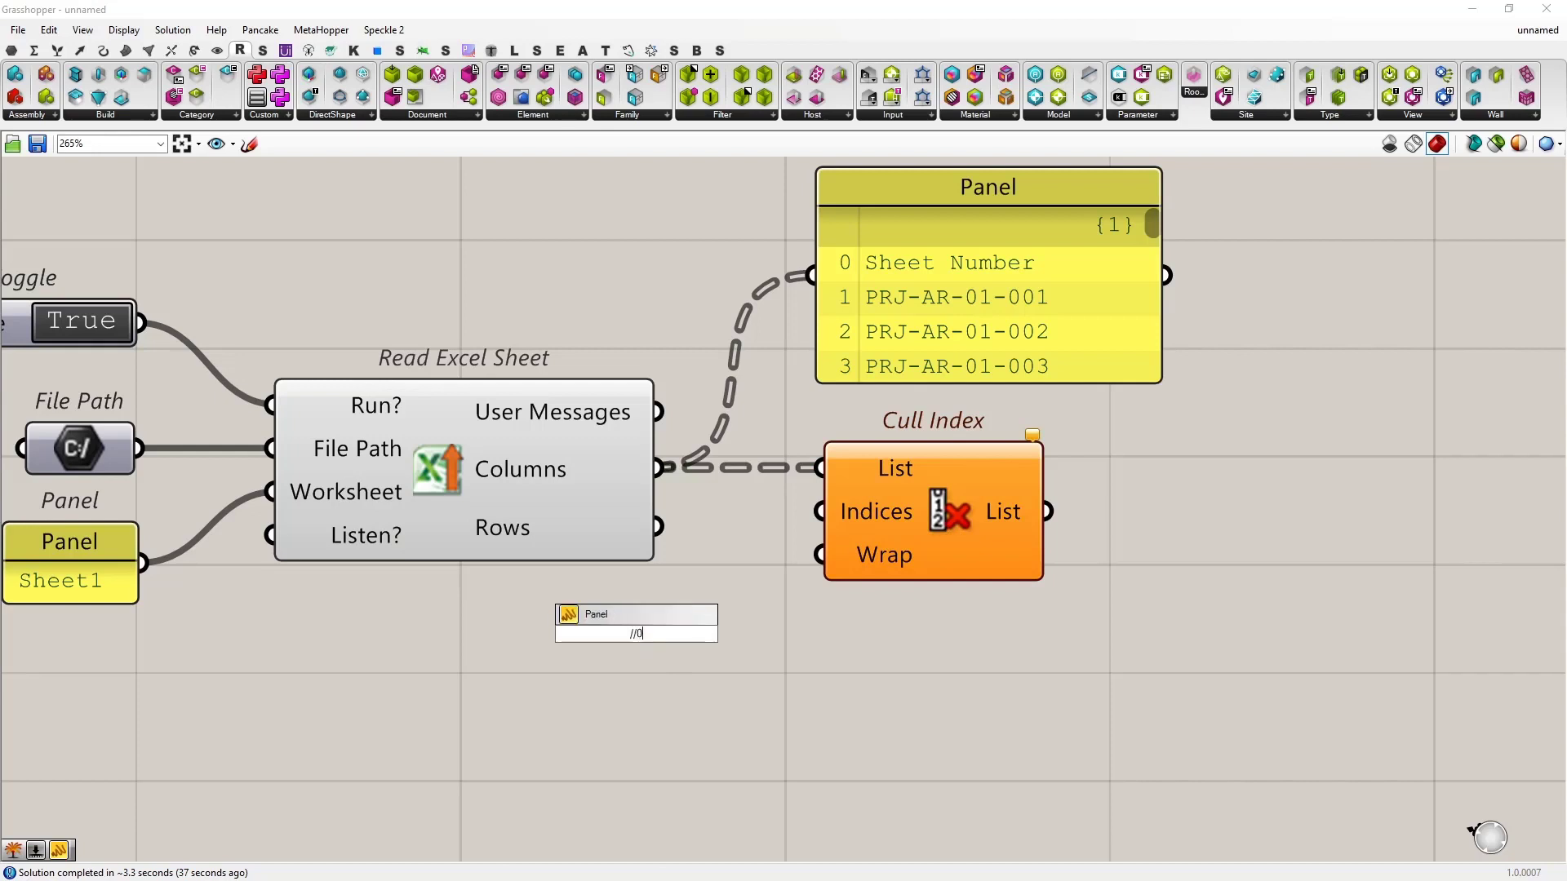
{"action": "key", "text": "Return"}
{"action": "left_click_drag", "start_coordinate": [819, 511], "coordinate": [673, 634]}
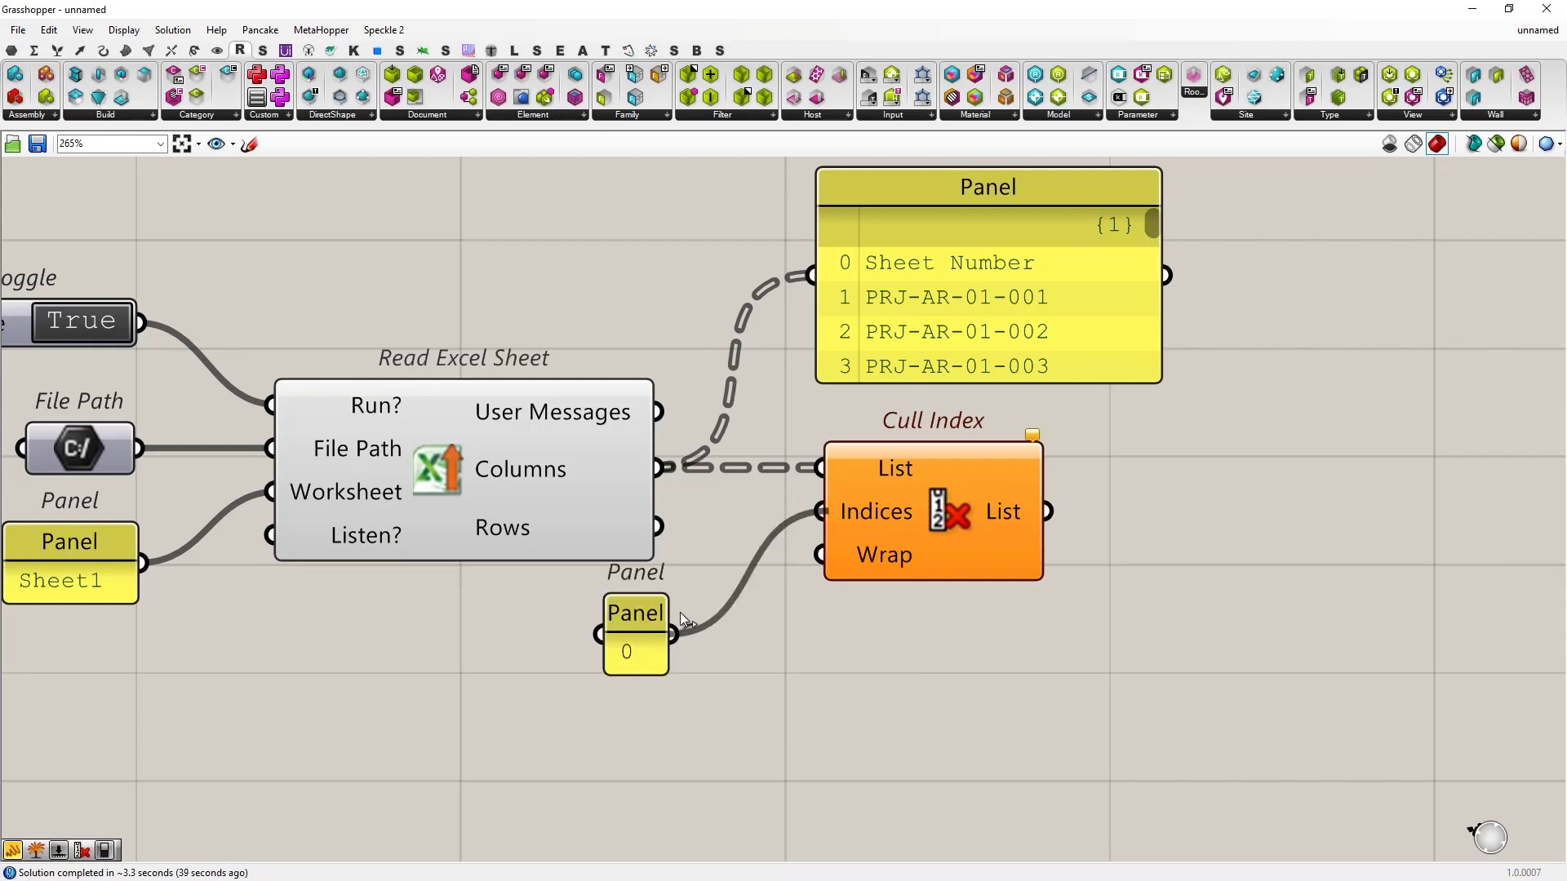
{"action": "left_click", "coordinate": [1001, 641]}
Rewire the output panel to the List output of Cull Index and place it beside that component
{"action": "left_click_drag", "start_coordinate": [1048, 512], "coordinate": [849, 285]}
{"action": "right_click_drag", "start_coordinate": [1247, 497], "coordinate": [1105, 479]}
{"action": "left_click_drag", "start_coordinate": [928, 308], "coordinate": [1199, 540]}
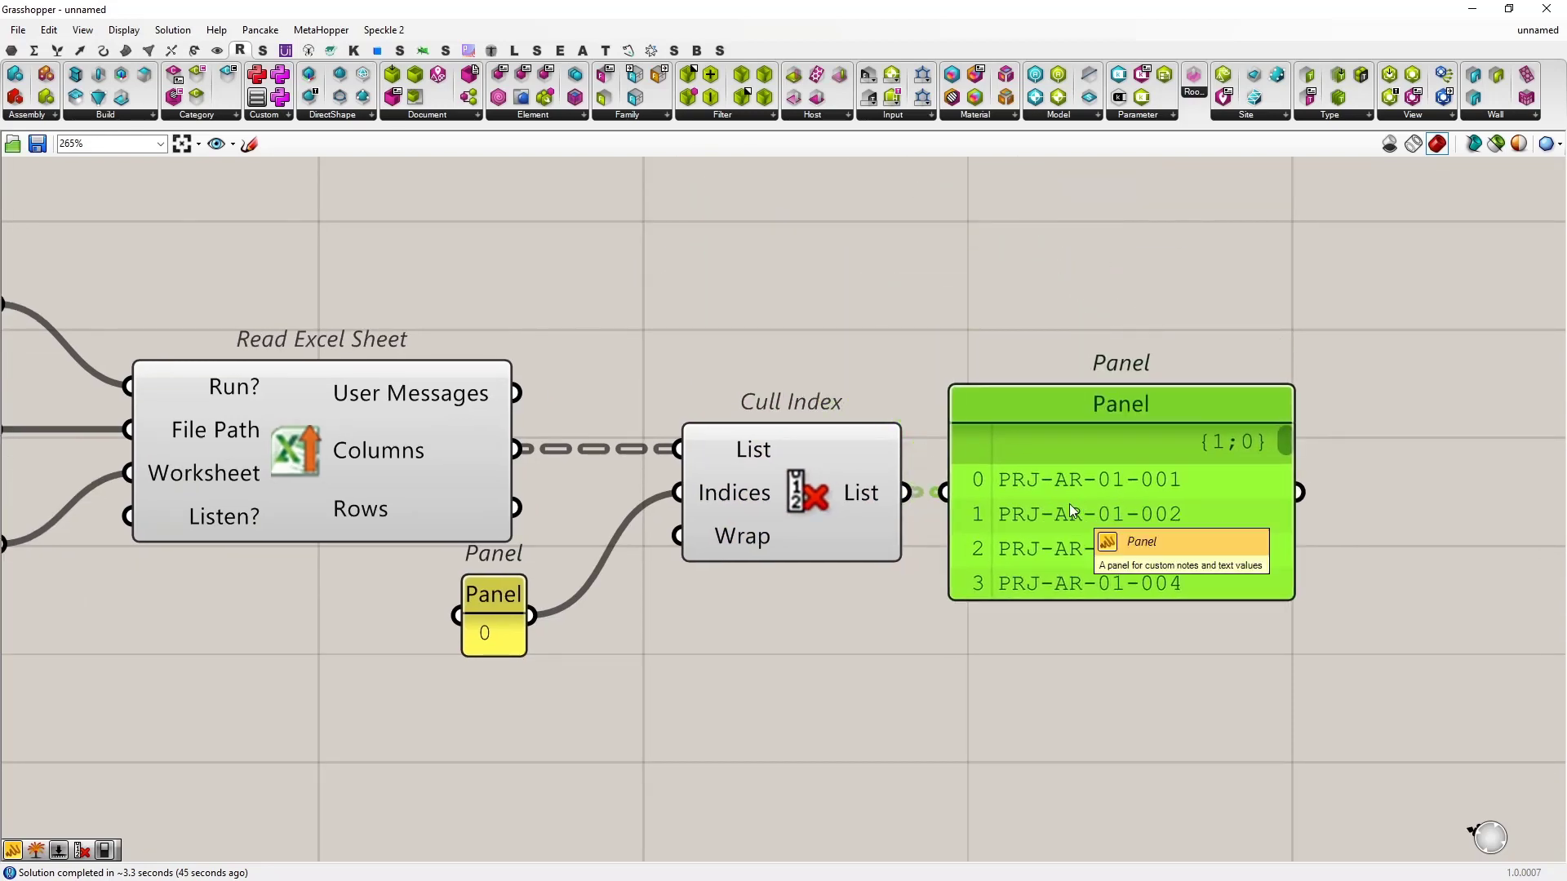
Compare the data structure of the Columns output with that of the Cull Index List output
{"action": "scroll", "coordinate": [877, 592], "scroll_direction": "down", "scroll_amount": 2}
{"action": "right_click_drag", "start_coordinate": [664, 672], "coordinate": [789, 614]}
{"action": "scroll", "coordinate": [790, 613], "scroll_direction": "up", "scroll_amount": 1}
{"action": "left_click", "coordinate": [789, 614]}
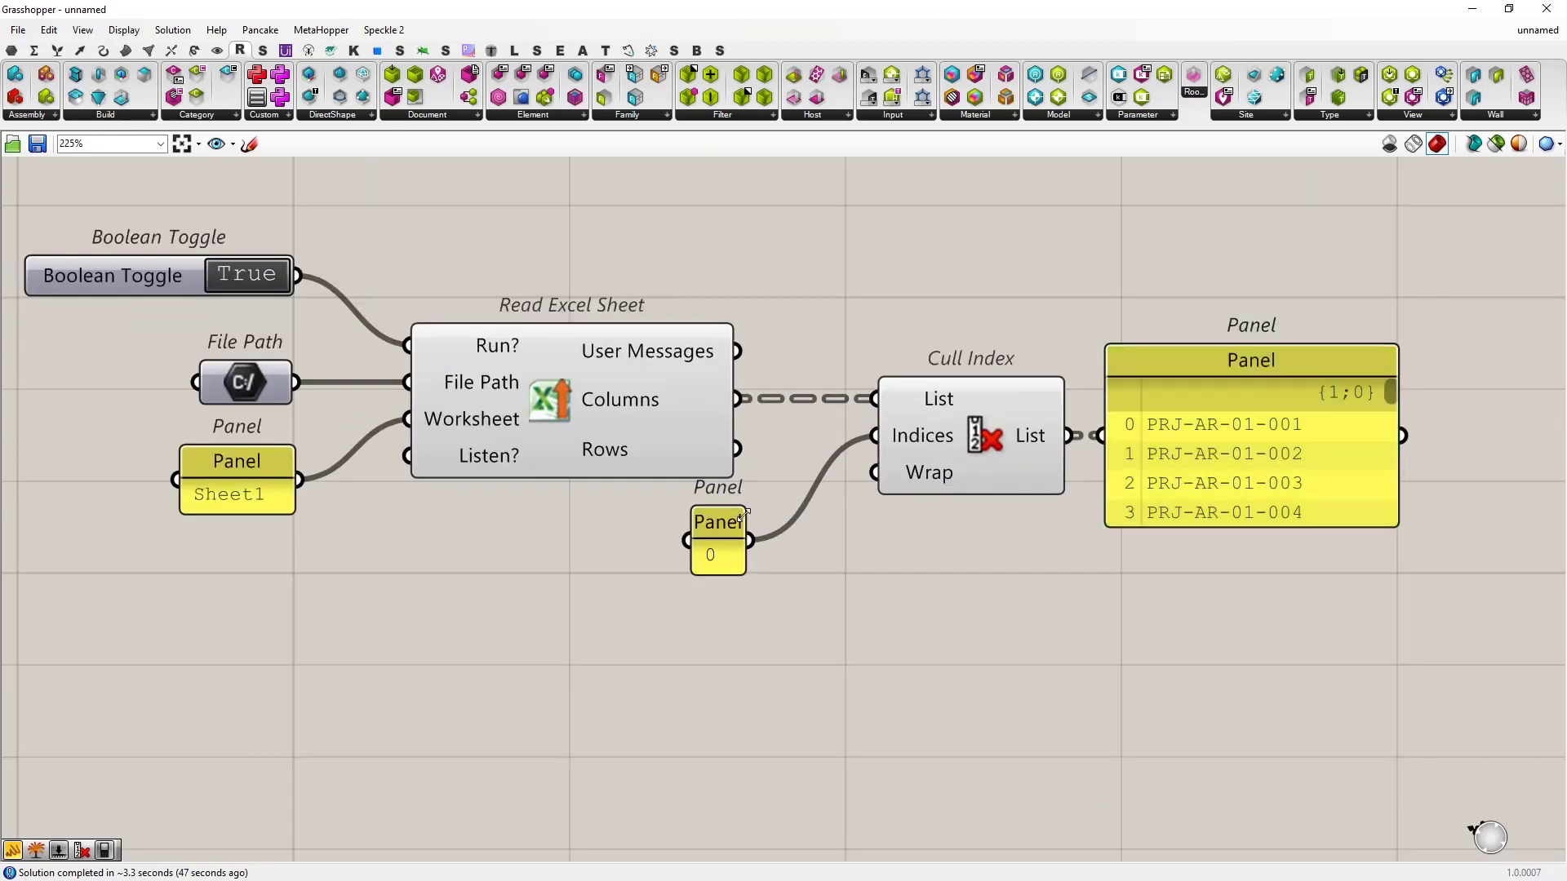
{"action": "mouse_move", "coordinate": [627, 403]}
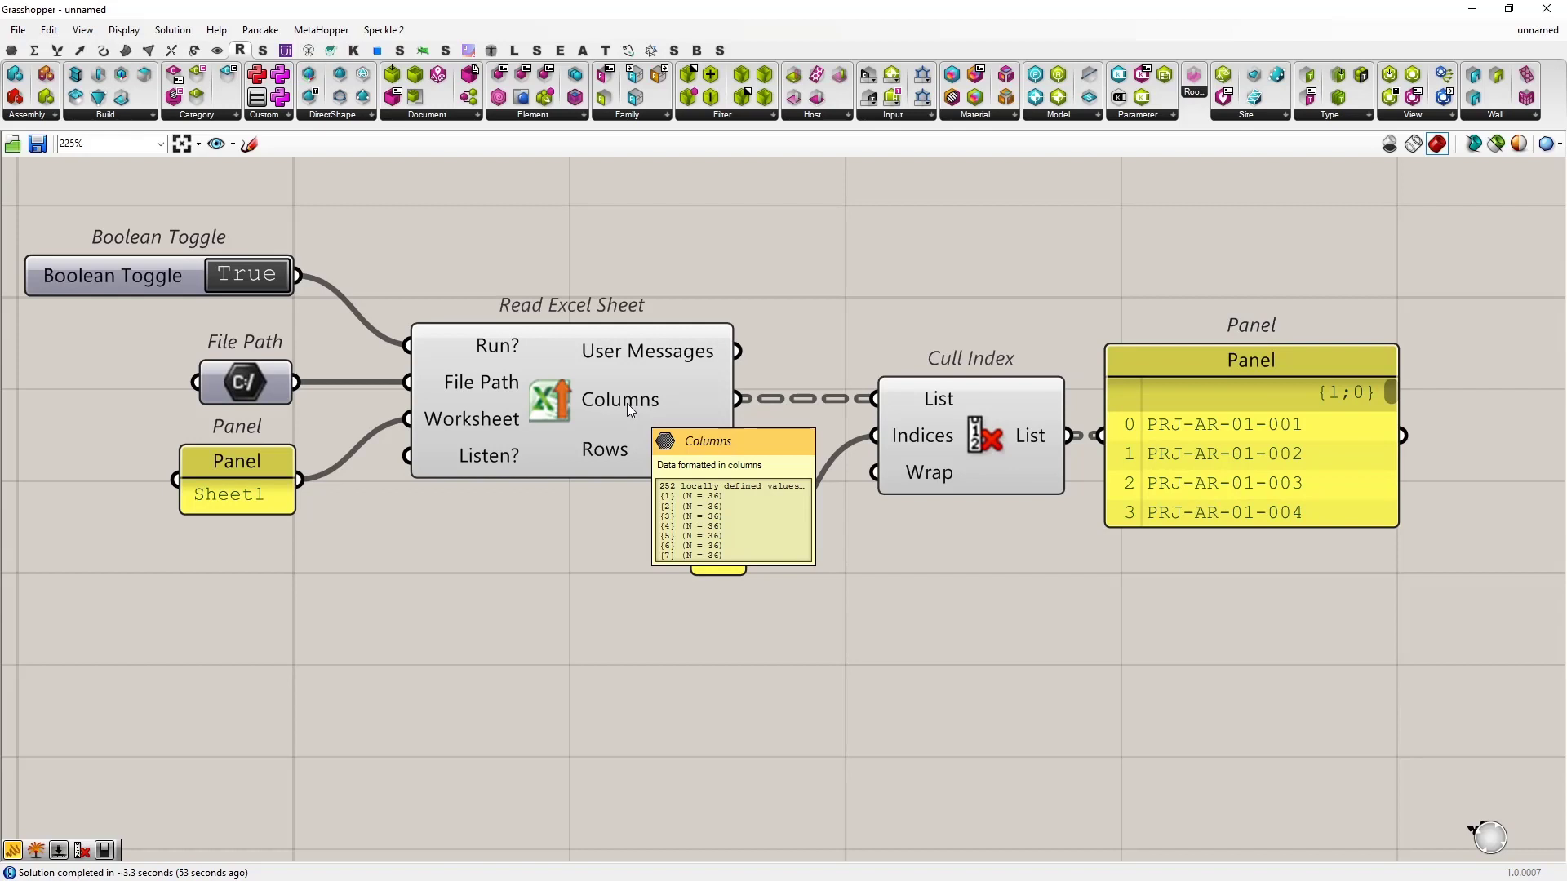
{"action": "mouse_move", "coordinate": [1040, 444]}
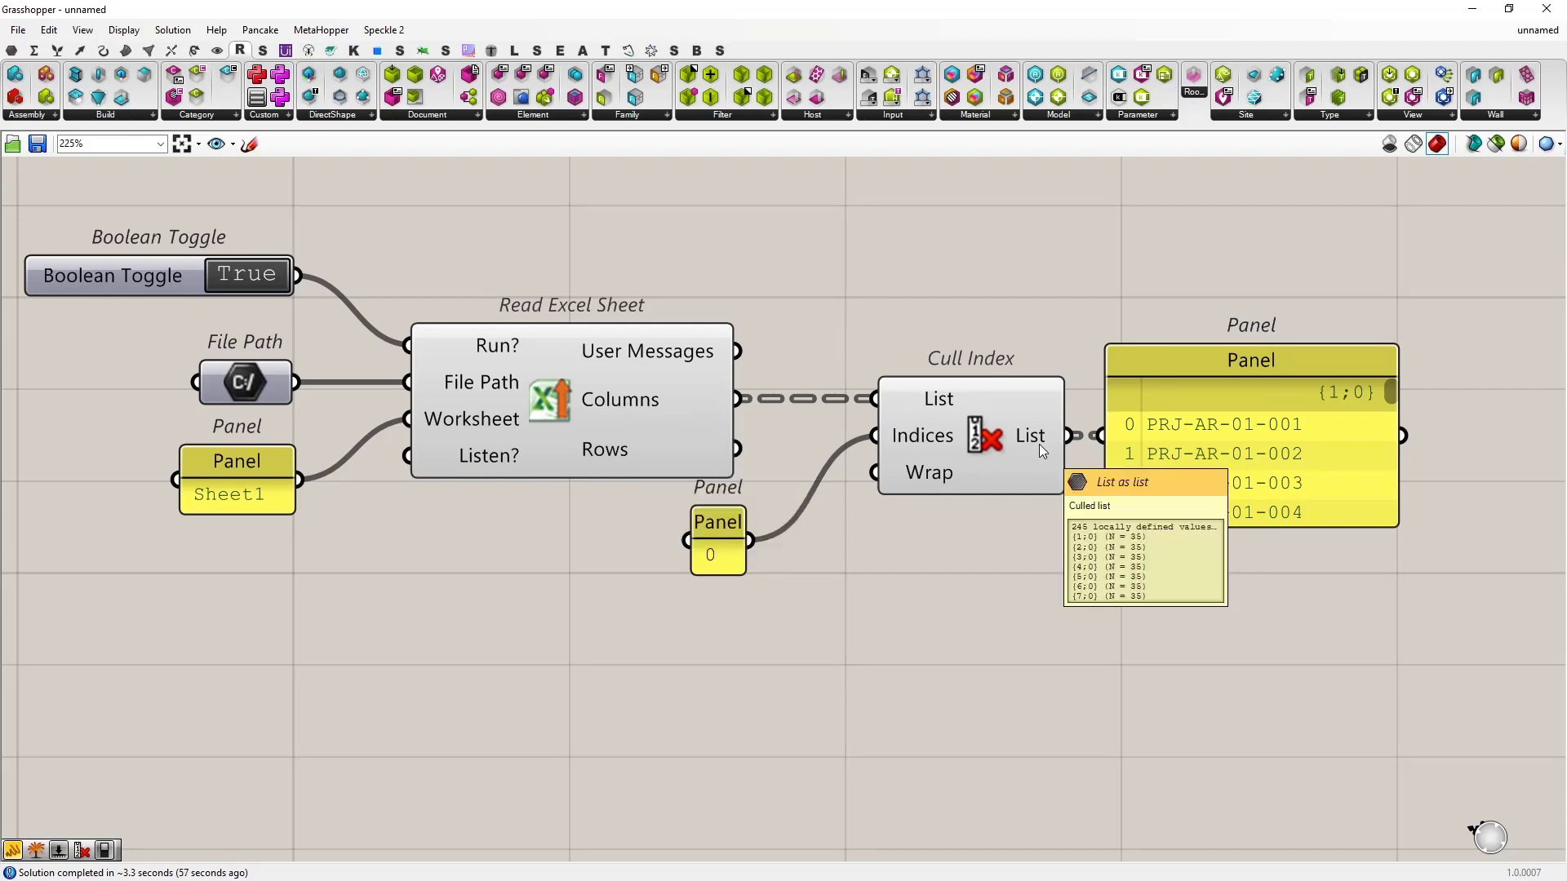
Move the output panel above the Cull Index component to free the space after it
{"action": "scroll", "coordinate": [1010, 563], "scroll_direction": "down", "scroll_amount": 2}
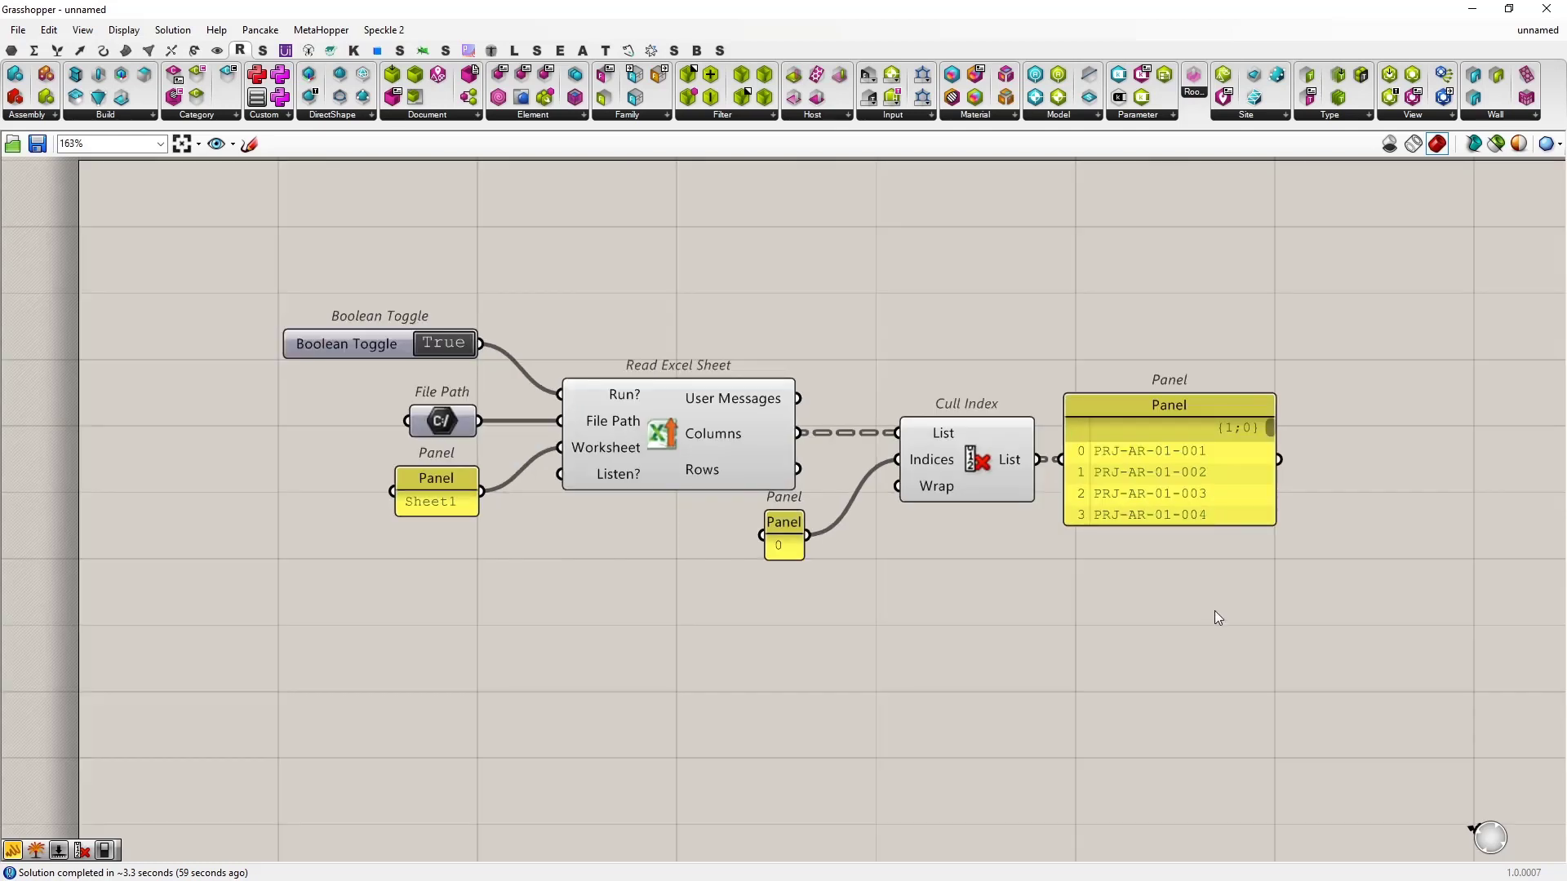
{"action": "right_click_drag", "start_coordinate": [1214, 611], "coordinate": [1042, 642]}
{"action": "left_click_drag", "start_coordinate": [1031, 526], "coordinate": [1074, 346]}
{"action": "left_click", "coordinate": [1026, 481]}
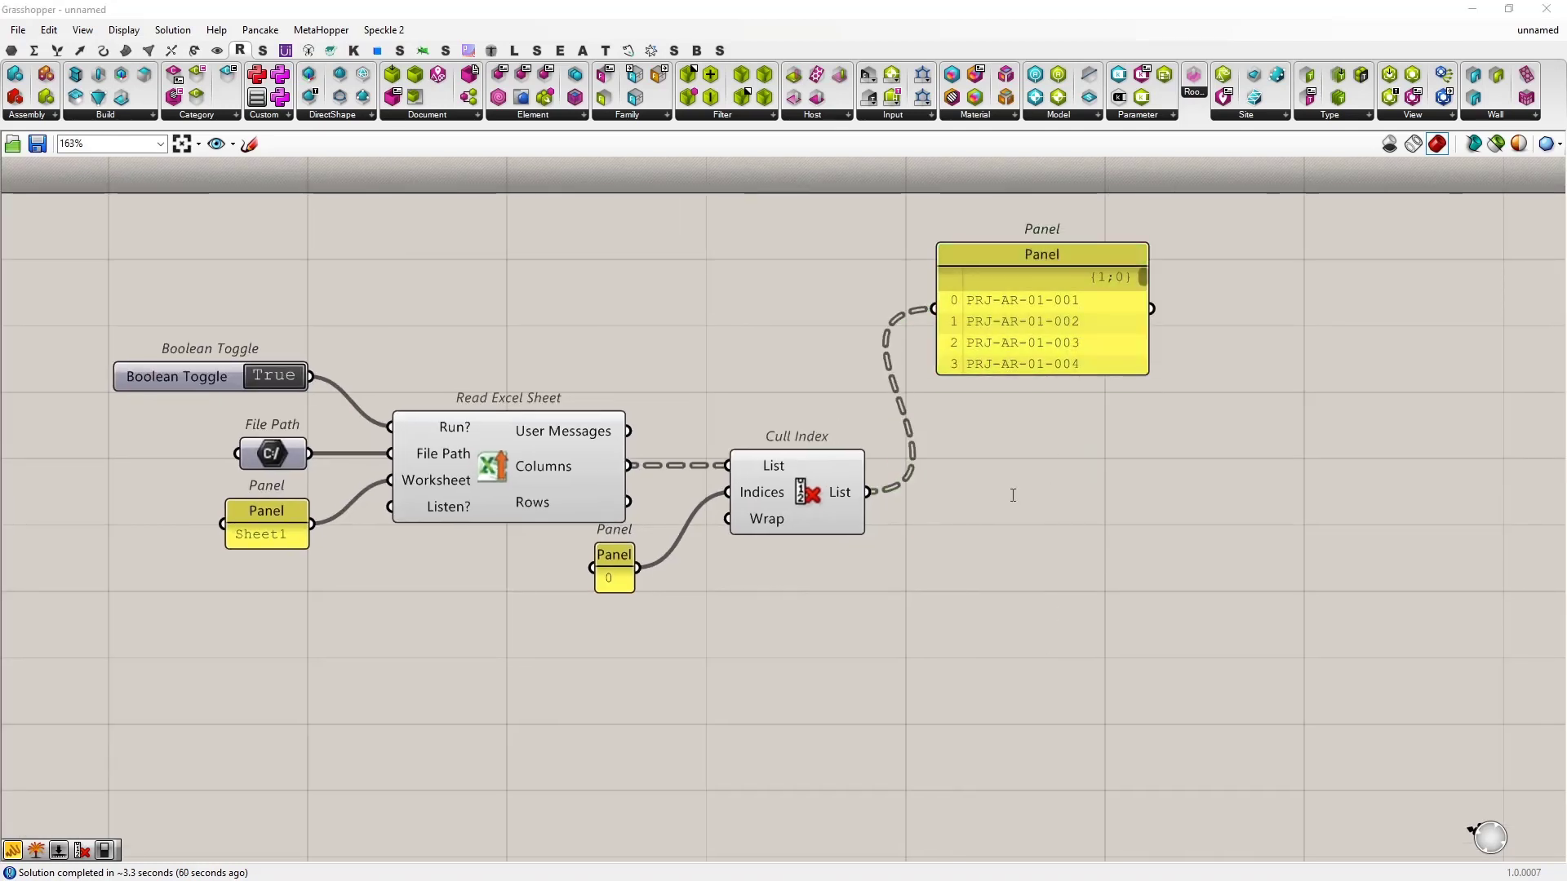
Add an Explode Tree component, connect the Cull Index List output to its Data input and align it beside Cull Index
{"action": "double_click", "coordinate": [1012, 491]}
{"action": "type", "text": "explode"}
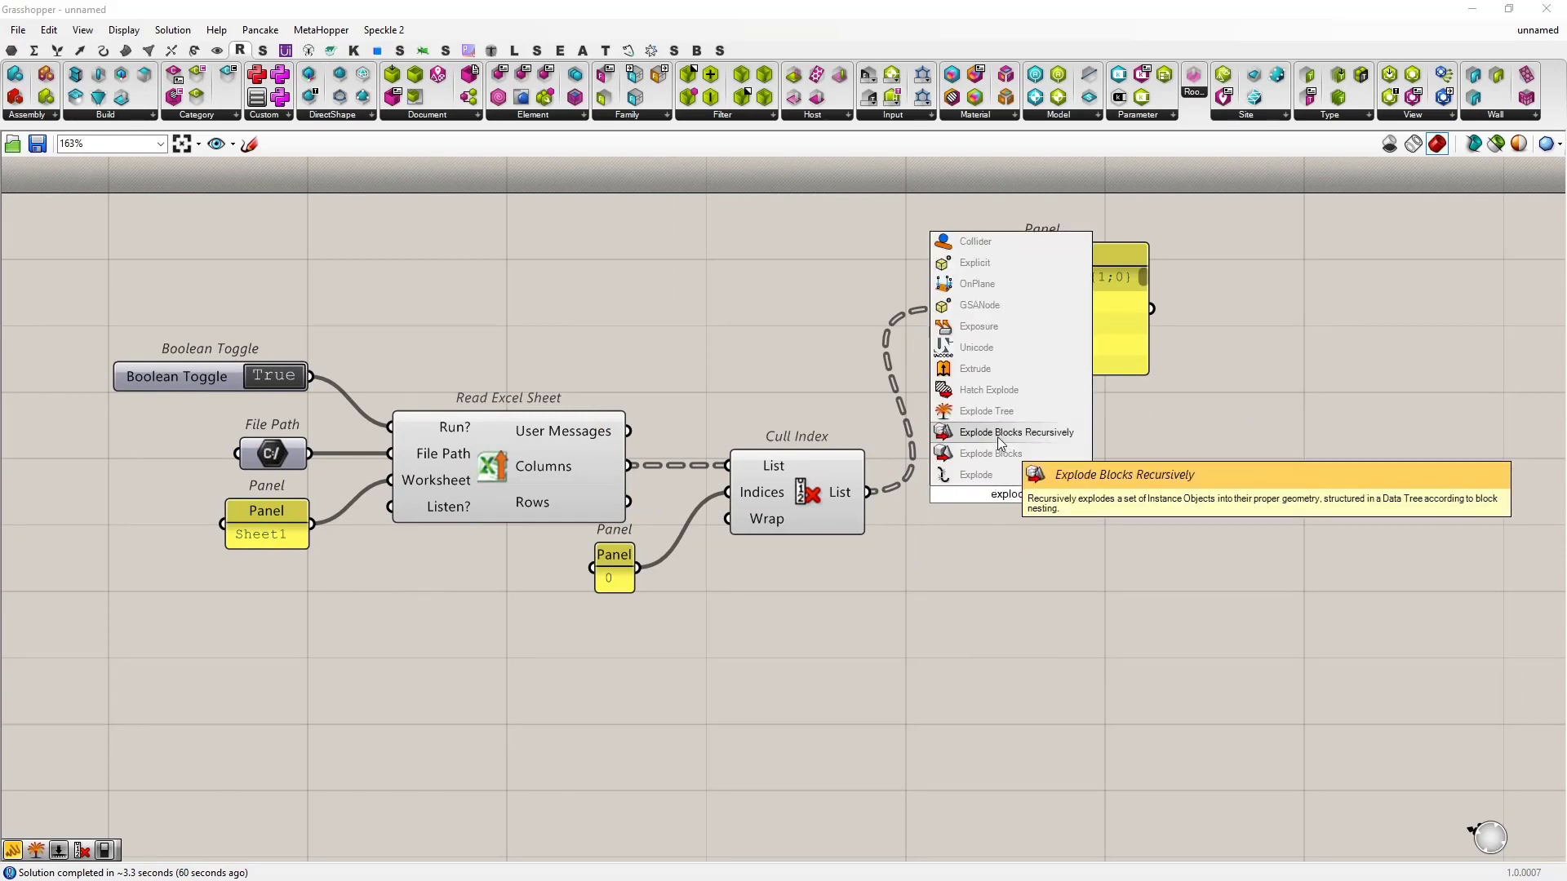
{"action": "left_click", "coordinate": [984, 412]}
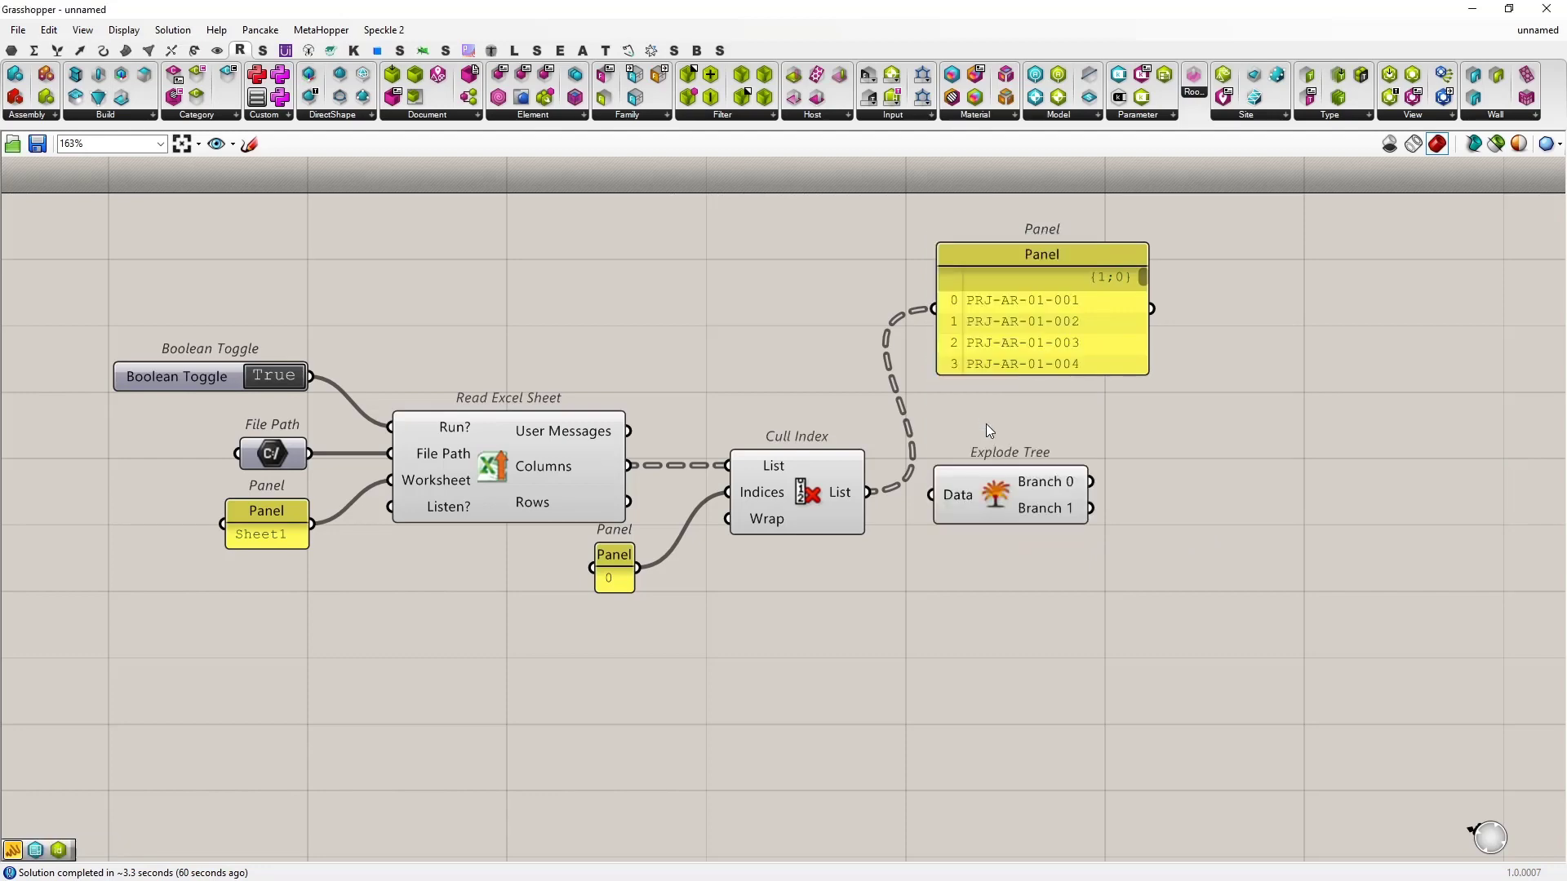
{"action": "left_click", "coordinate": [986, 497]}
{"action": "scroll", "coordinate": [898, 500], "scroll_direction": "up", "scroll_amount": 3}
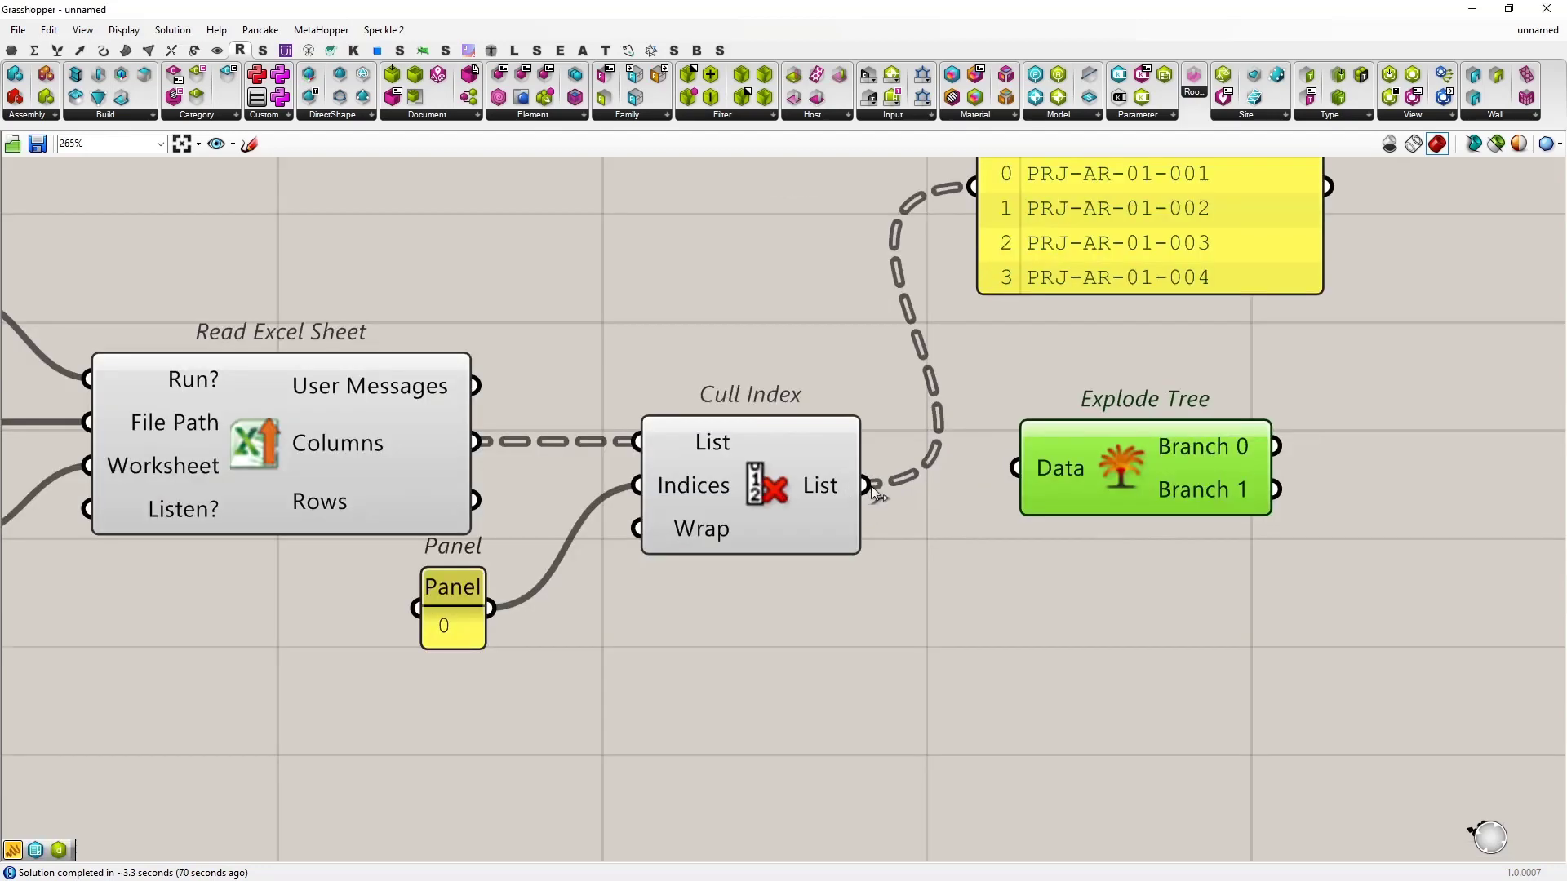
{"action": "left_click_drag", "start_coordinate": [869, 487], "coordinate": [1016, 469]}
{"action": "left_click_drag", "start_coordinate": [1113, 472], "coordinate": [1065, 486]}
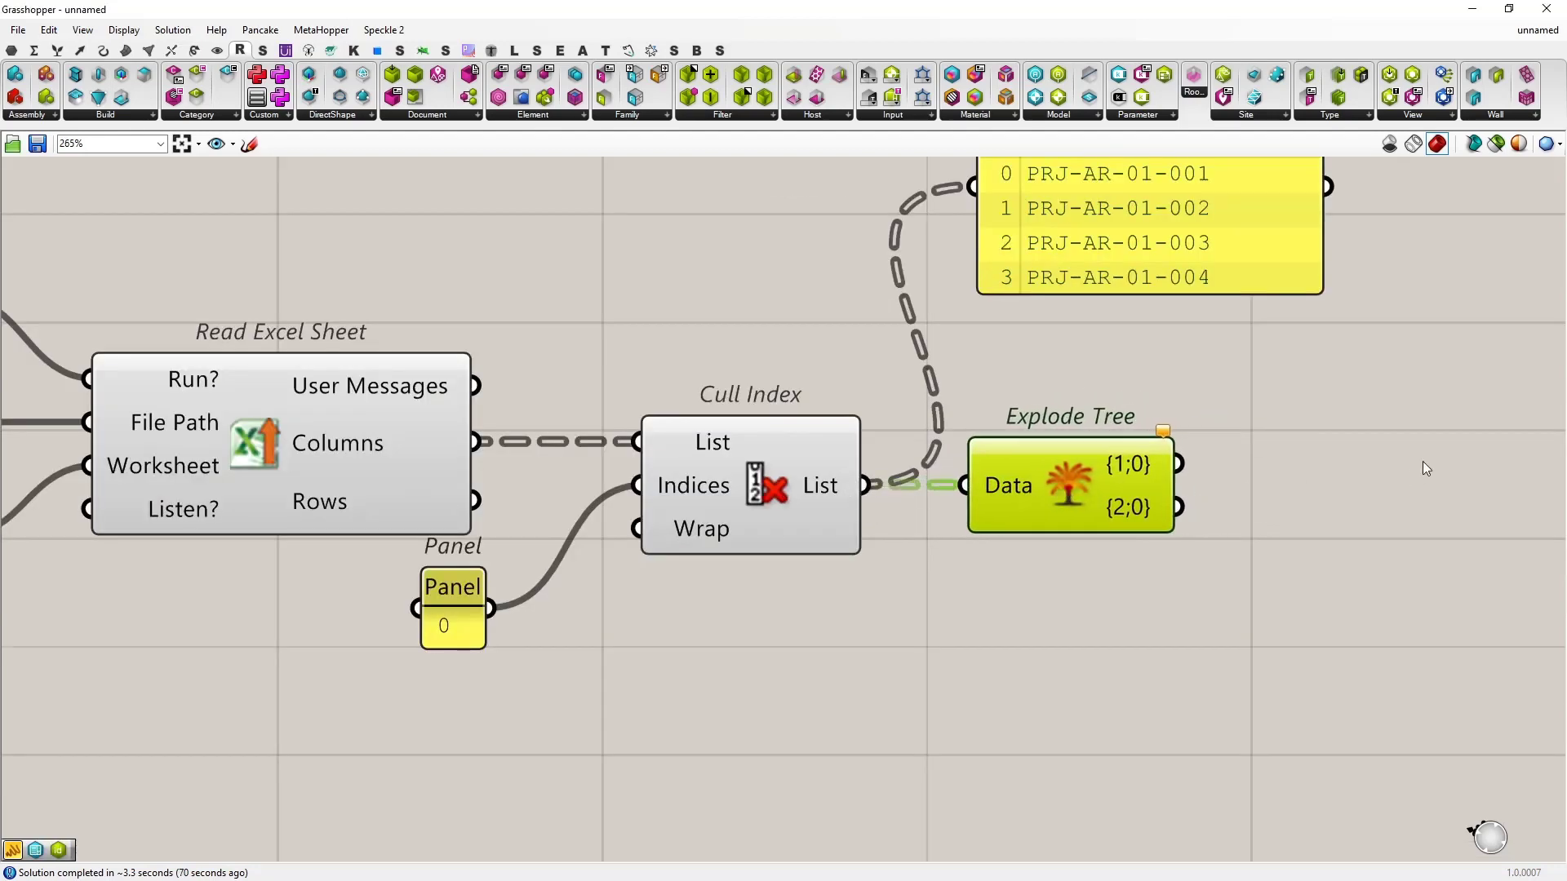
Check the warning on Explode Tree and add branch outputs until it has seven, {1;0} to {7;0}
{"action": "scroll", "coordinate": [1339, 455], "scroll_direction": "up", "scroll_amount": 3}
{"action": "left_click", "coordinate": [1142, 444]}
{"action": "mouse_move", "coordinate": [1055, 424]}
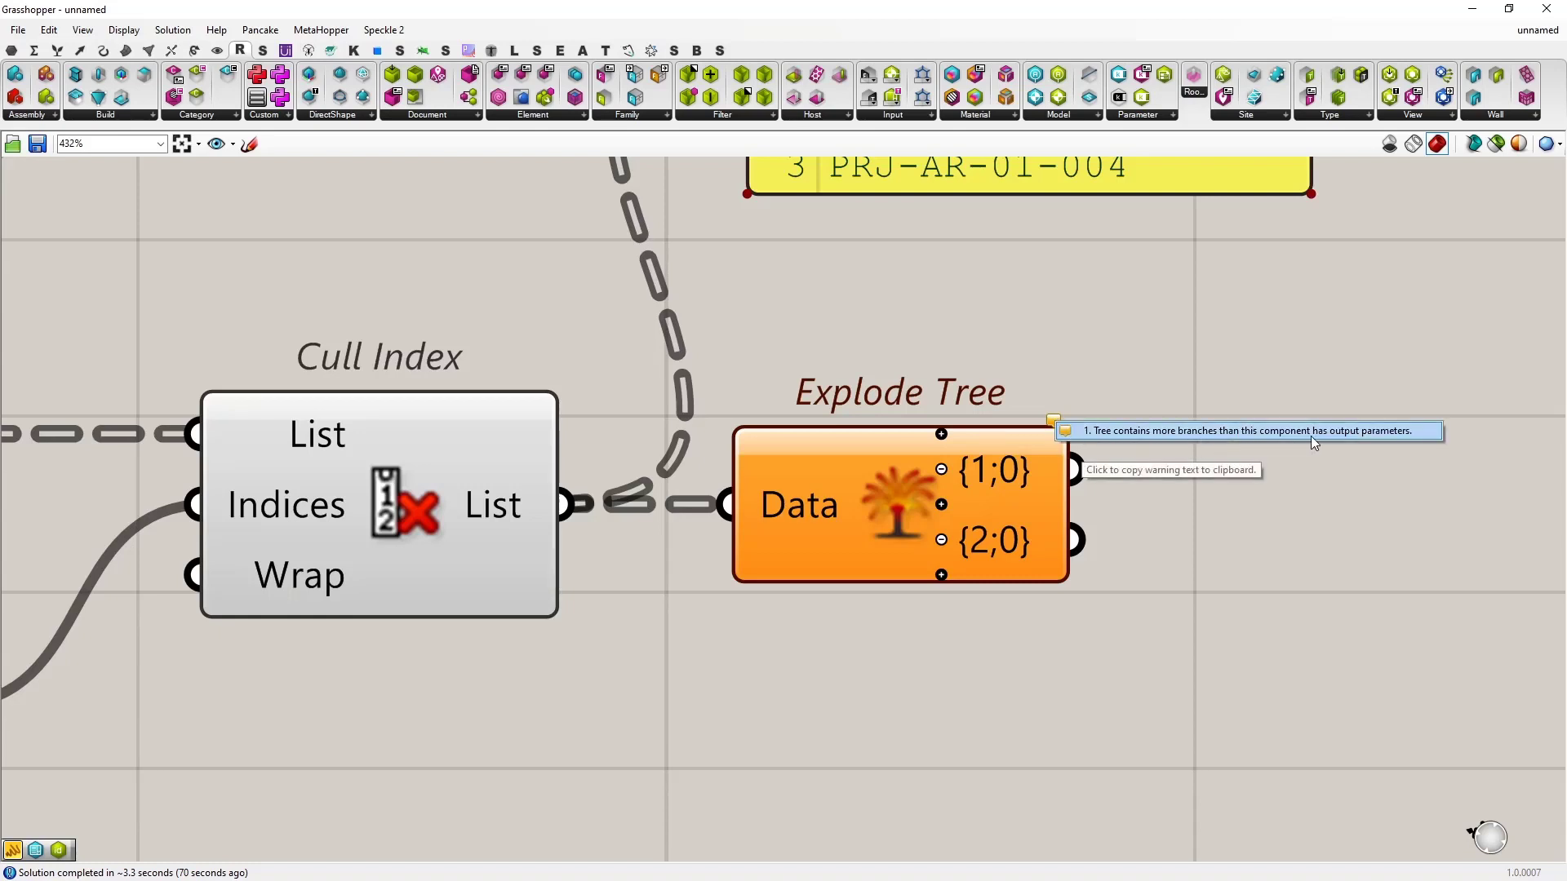
{"action": "scroll", "coordinate": [1118, 413], "scroll_direction": "down", "scroll_amount": 1}
{"action": "scroll", "coordinate": [985, 536], "scroll_direction": "up", "scroll_amount": 3}
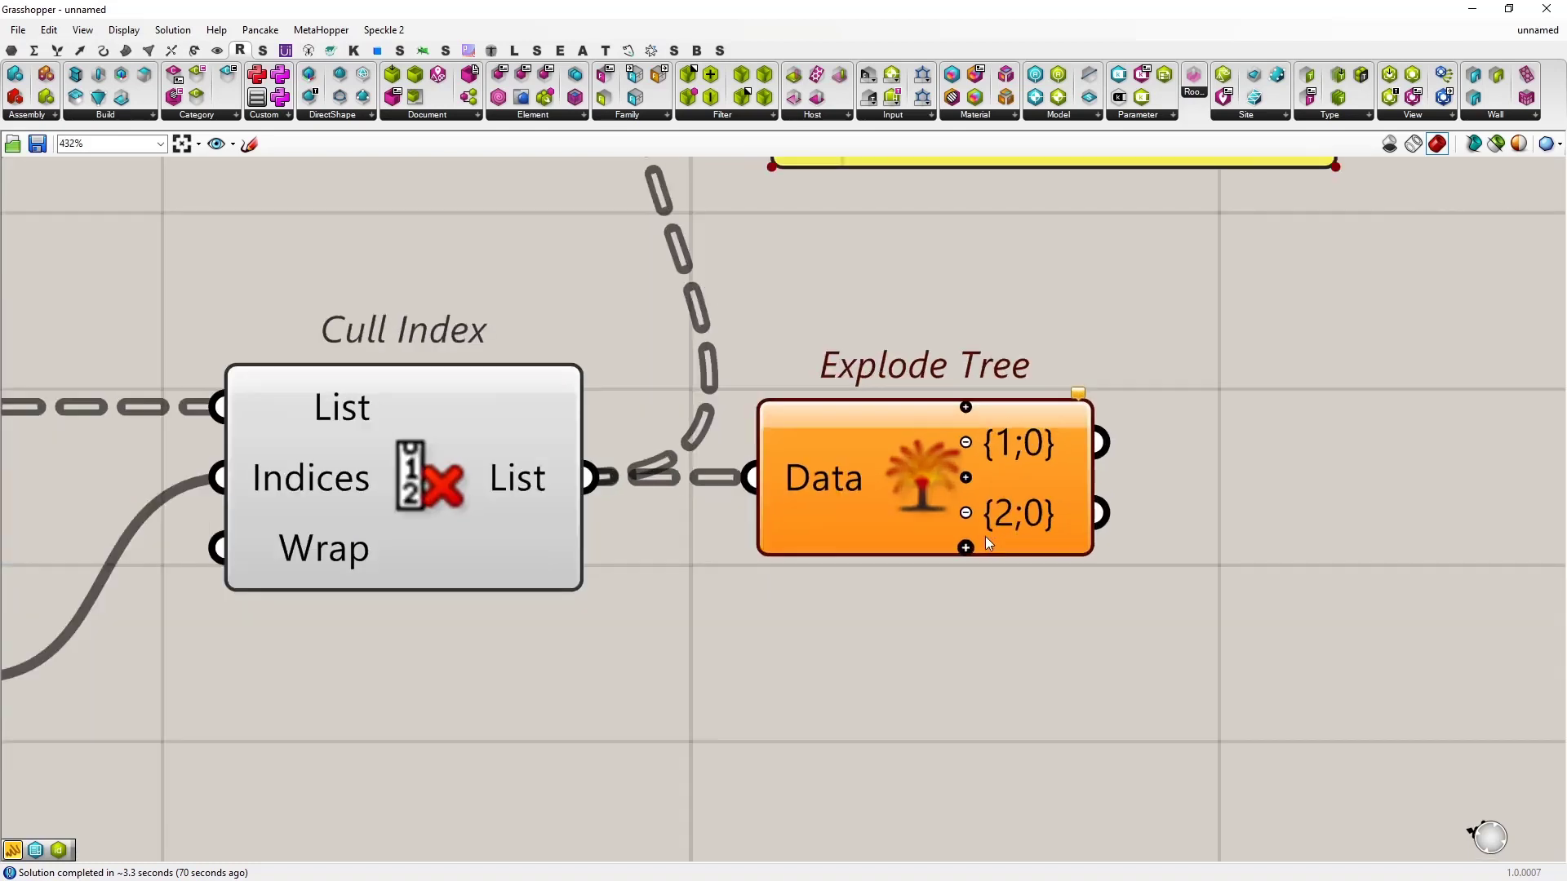
{"action": "left_click", "coordinate": [963, 551]}
{"action": "left_click", "coordinate": [963, 589]}
{"action": "left_click", "coordinate": [963, 632]}
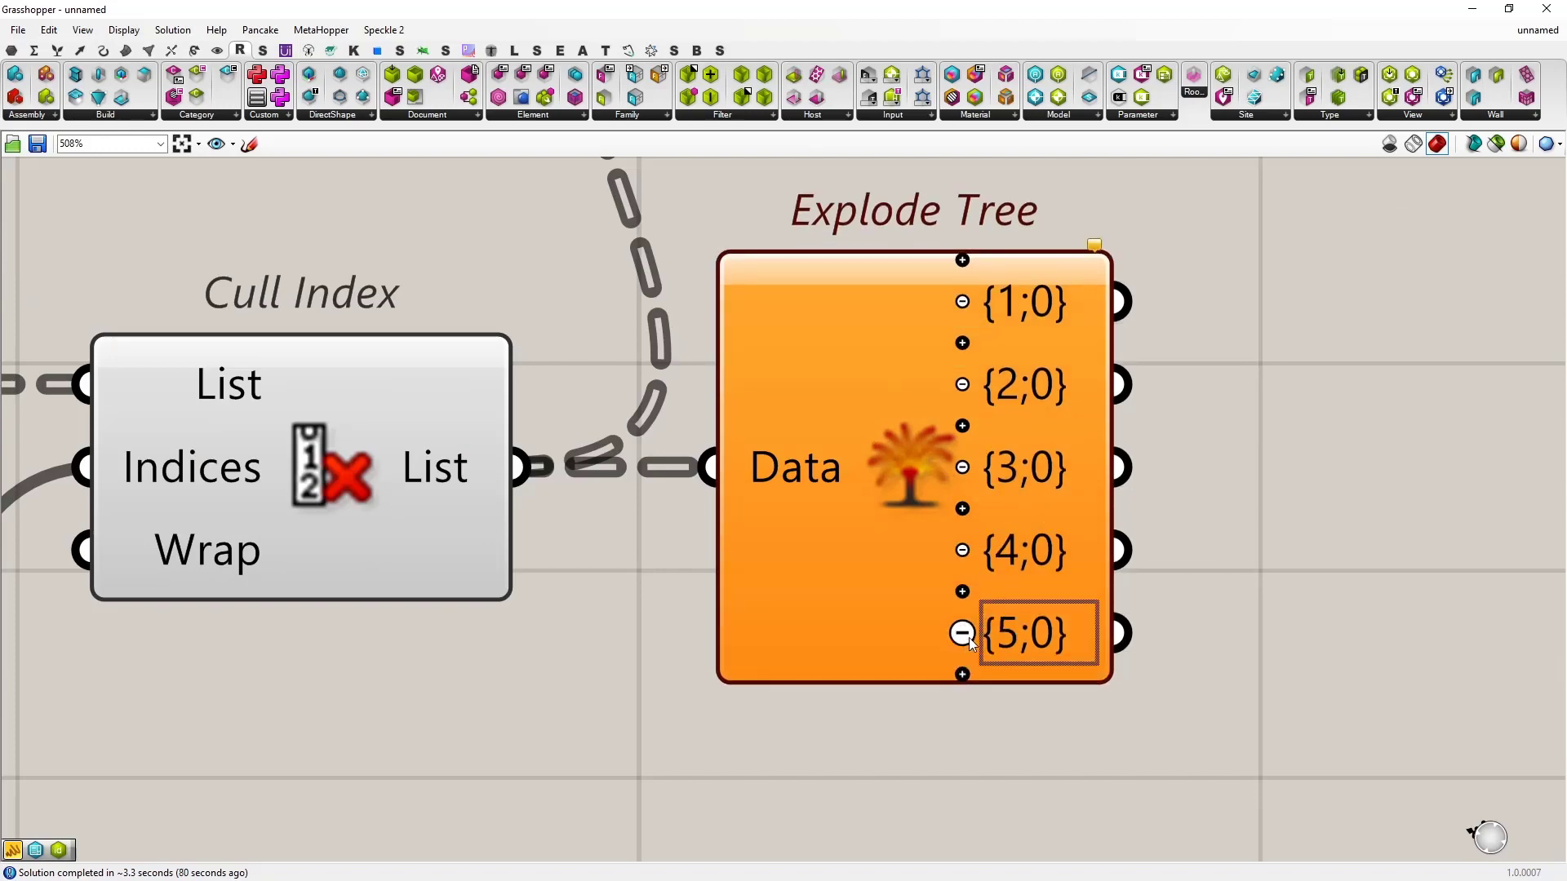
{"action": "scroll", "coordinate": [1031, 581], "scroll_direction": "down", "scroll_amount": 2}
{"action": "right_click_drag", "start_coordinate": [1128, 661], "coordinate": [1133, 521]}
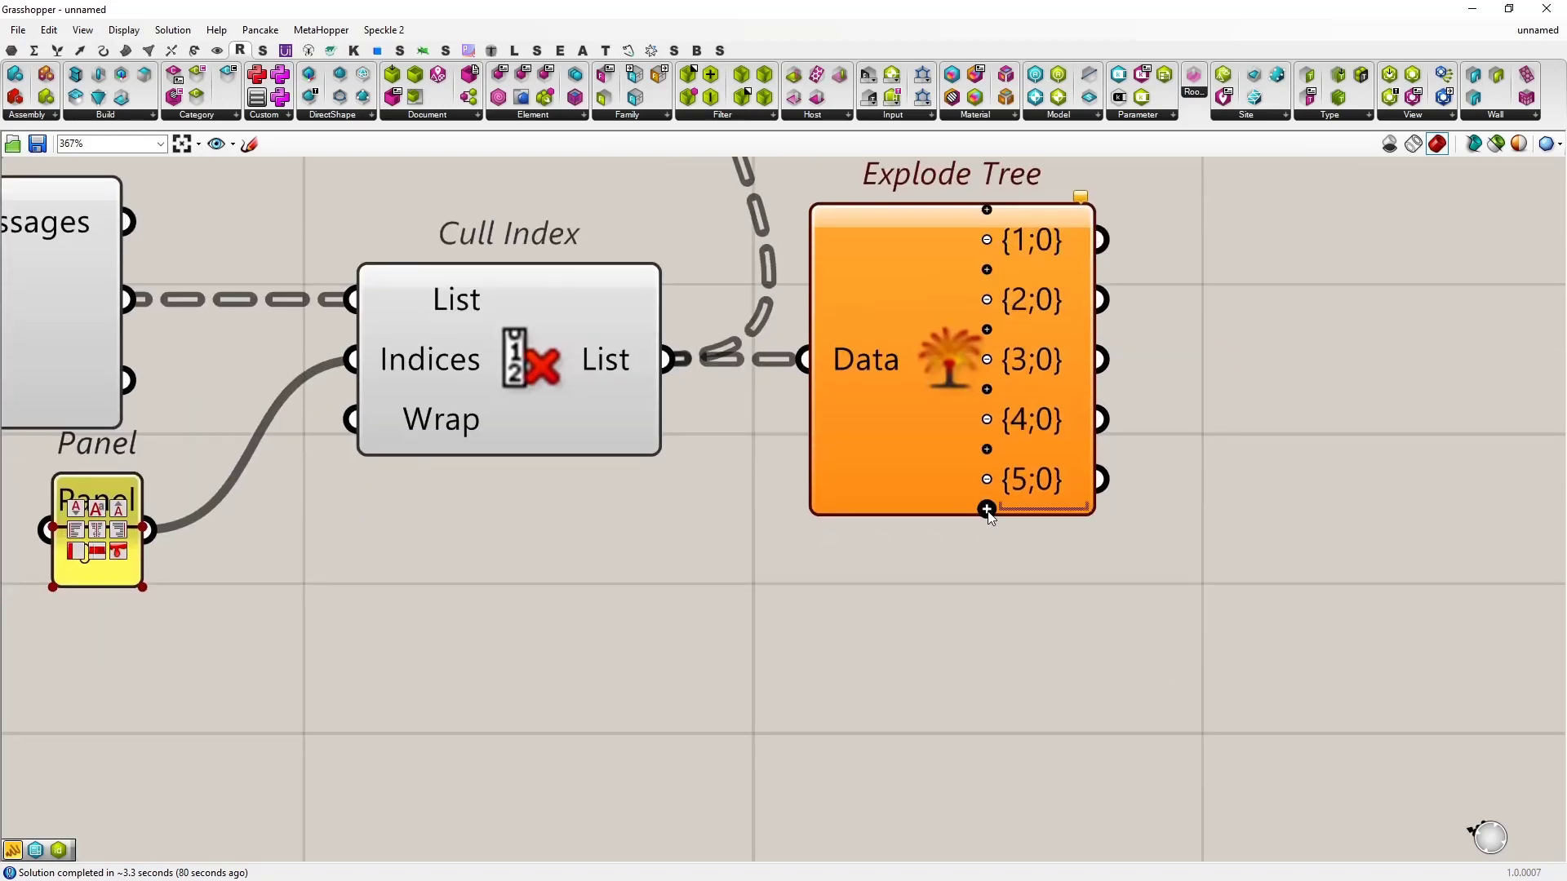
{"action": "left_click", "coordinate": [986, 511]}
{"action": "left_click", "coordinate": [986, 541]}
Move the output panel further out and rewire it to the {1;0} output of Explode Tree
{"action": "scroll", "coordinate": [1036, 479], "scroll_direction": "down", "scroll_amount": 4}
{"action": "right_click_drag", "start_coordinate": [1039, 480], "coordinate": [861, 642]}
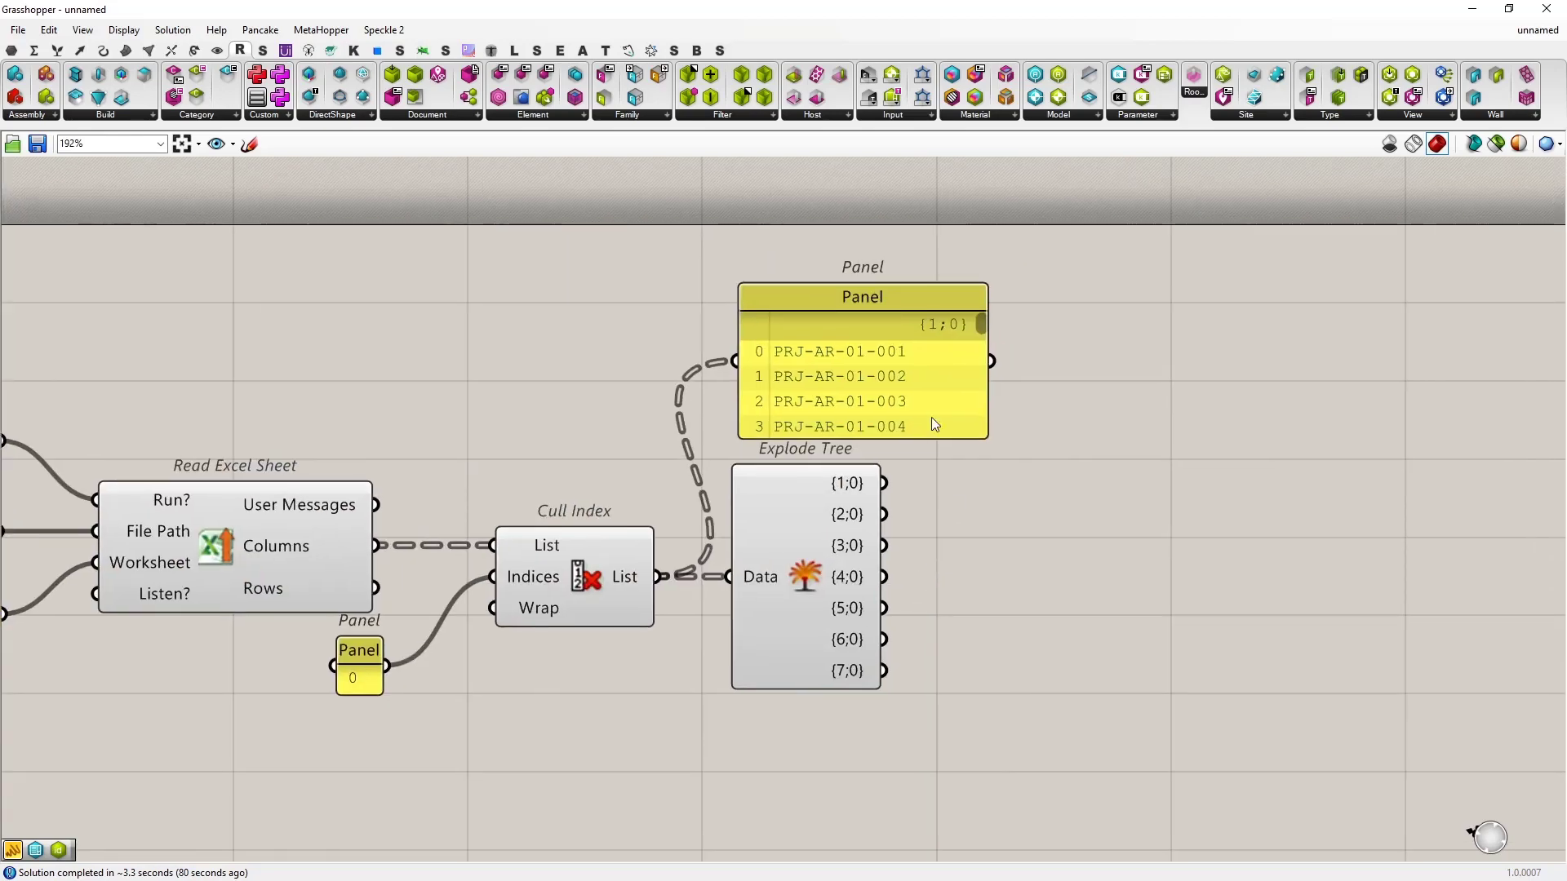
{"action": "left_click_drag", "start_coordinate": [837, 381], "coordinate": [1064, 372]}
{"action": "scroll", "coordinate": [917, 445], "scroll_direction": "up", "scroll_amount": 3}
{"action": "left_click_drag", "start_coordinate": [865, 504], "coordinate": [994, 287]}
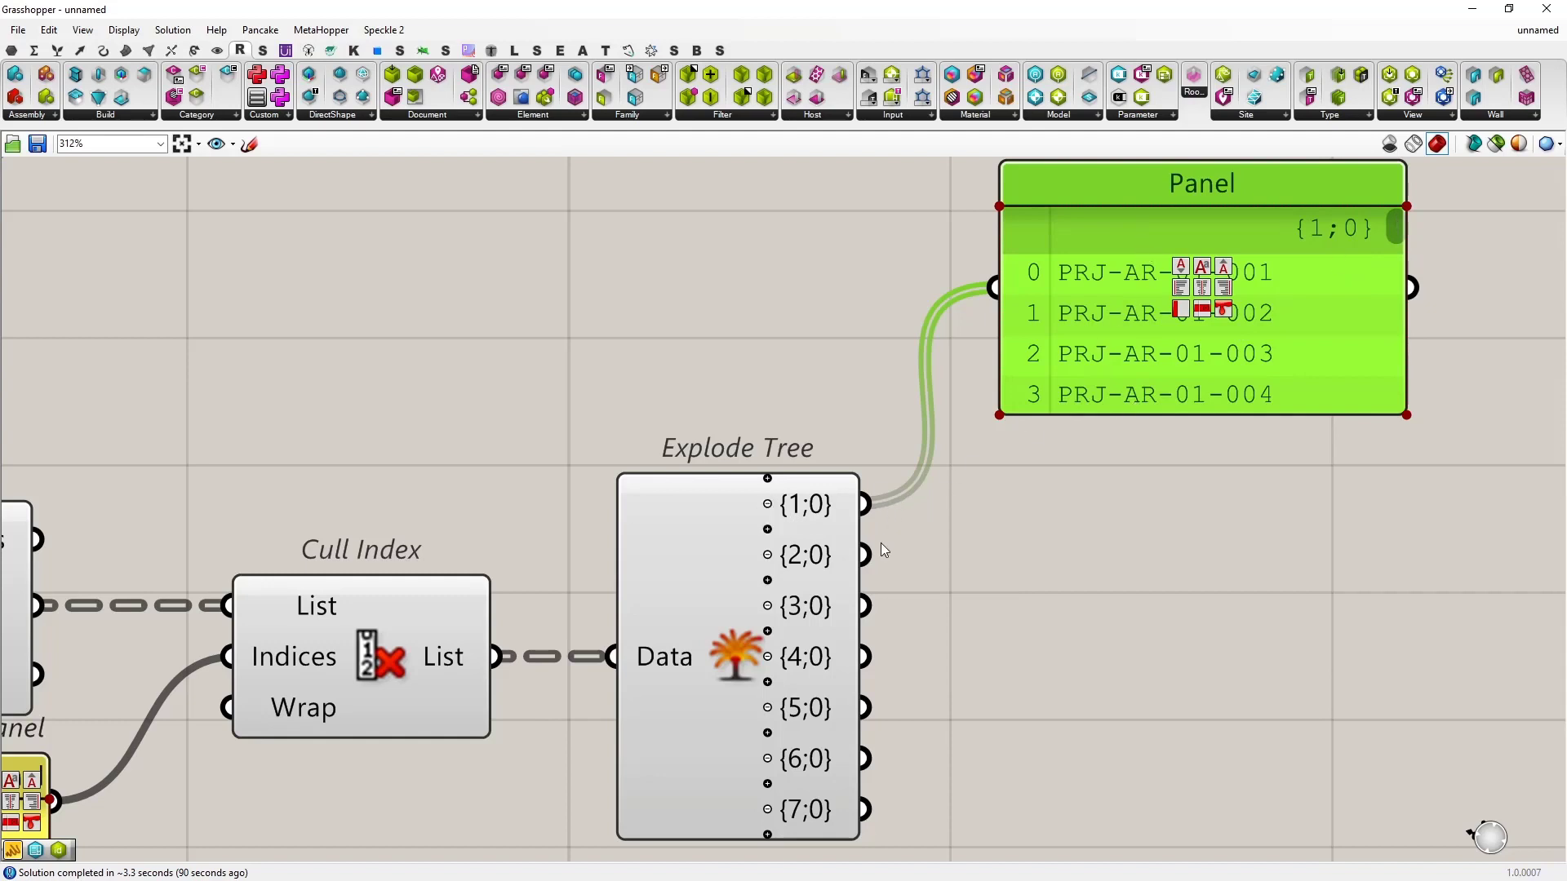
Check the {2;0} to {5;0} outputs of Explode Tree one by one in the panel and delete the panel
{"action": "left_click_drag", "start_coordinate": [867, 555], "coordinate": [1098, 532]}
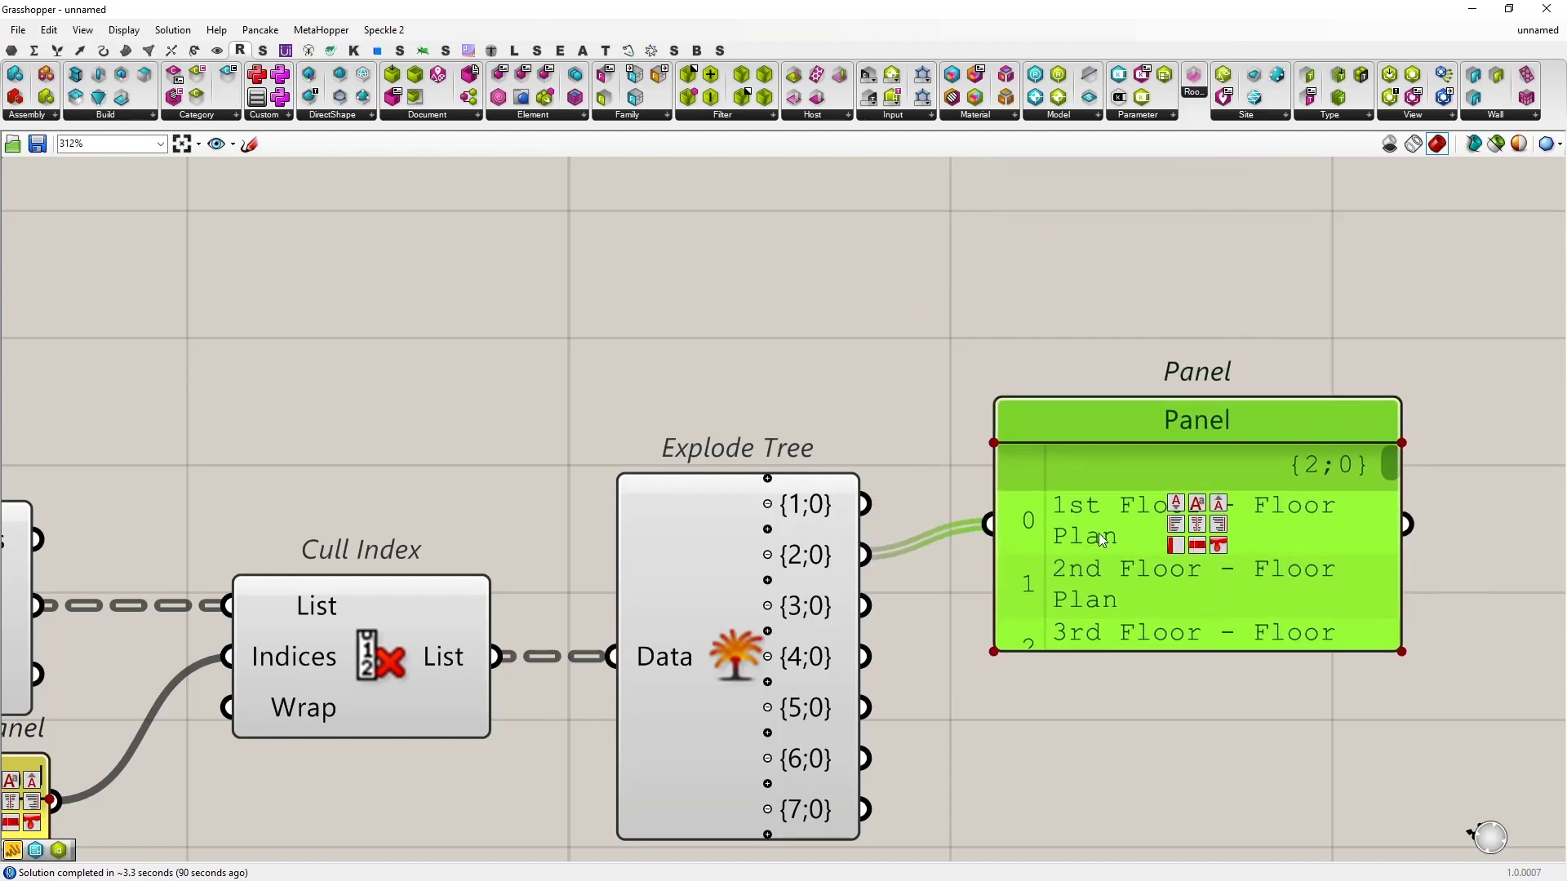
{"action": "scroll", "coordinate": [1098, 532], "scroll_direction": "down", "scroll_amount": 1}
{"action": "left_click_drag", "start_coordinate": [865, 606], "coordinate": [942, 580]}
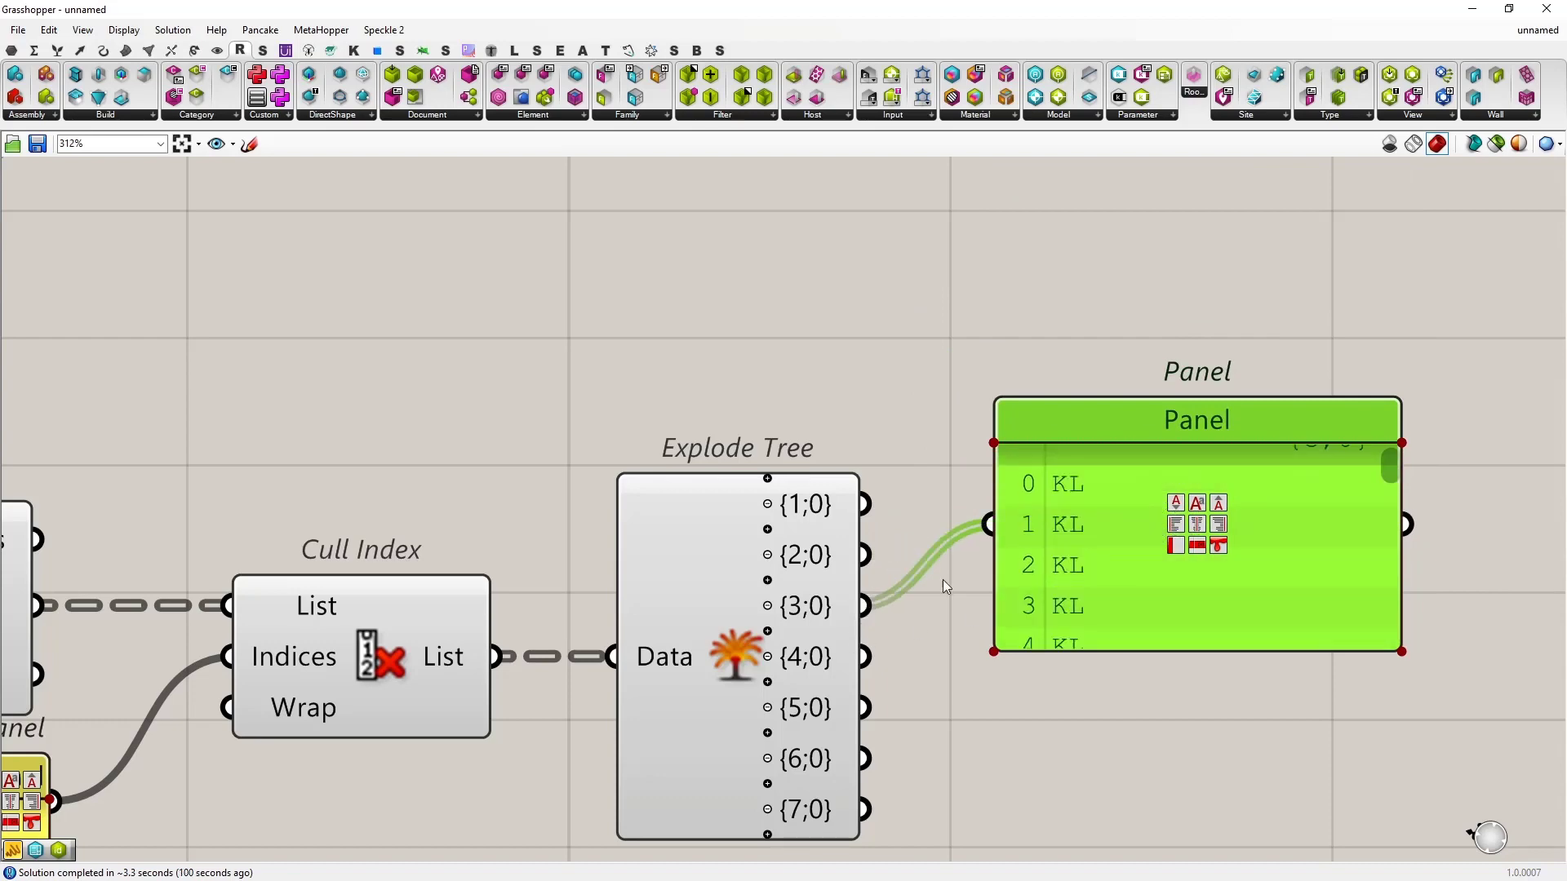
{"action": "left_click_drag", "start_coordinate": [865, 657], "coordinate": [989, 524]}
{"action": "left_click_drag", "start_coordinate": [865, 709], "coordinate": [989, 524]}
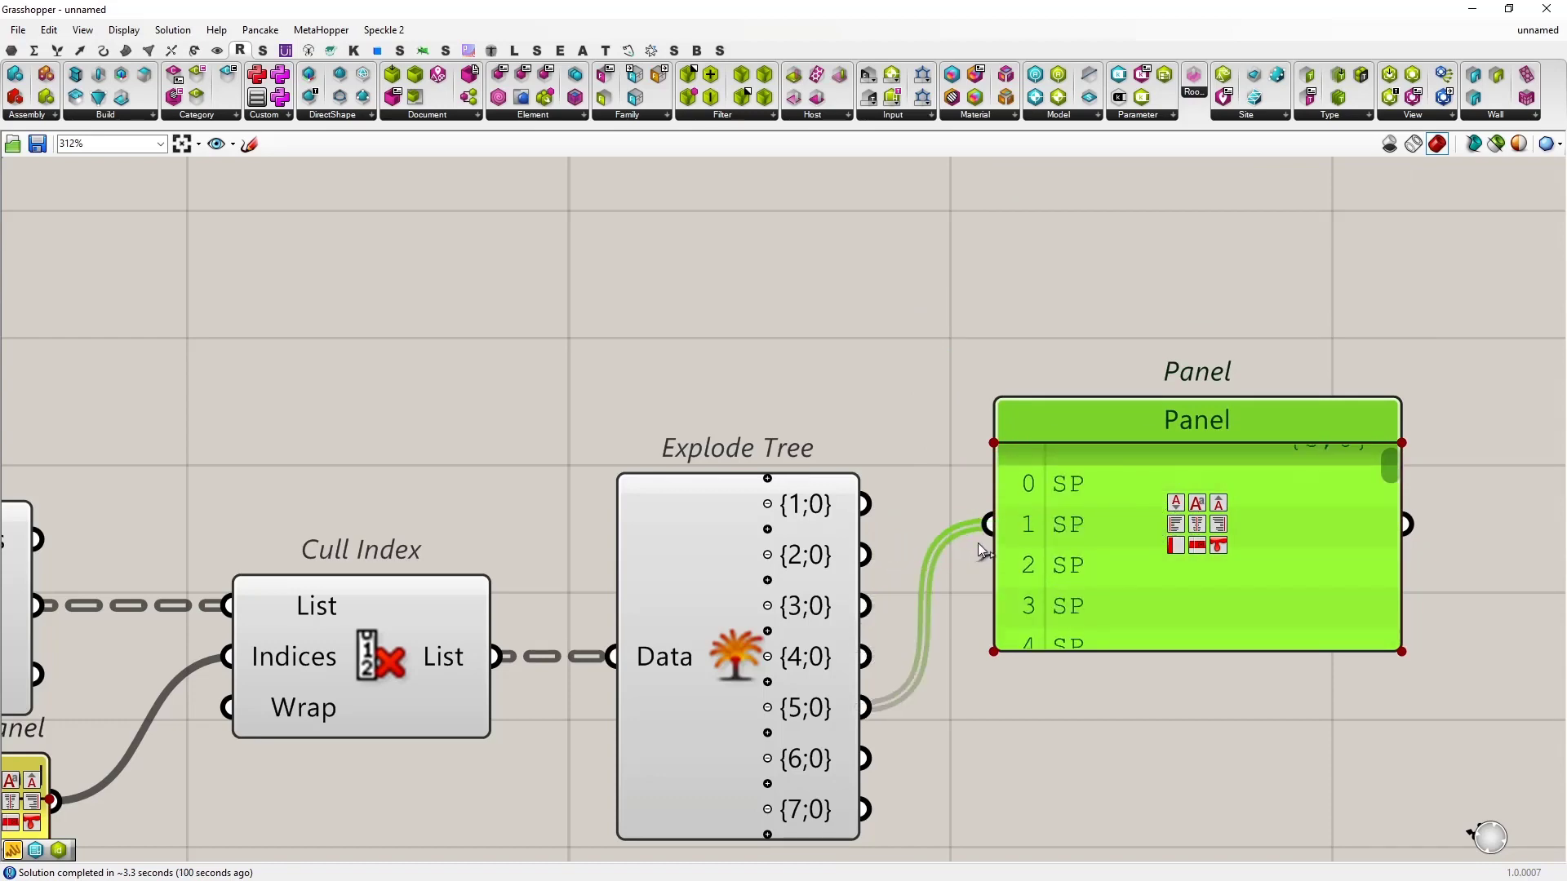
{"action": "scroll", "coordinate": [1060, 574], "scroll_direction": "down", "scroll_amount": 2}
{"action": "key", "text": "Delete"}
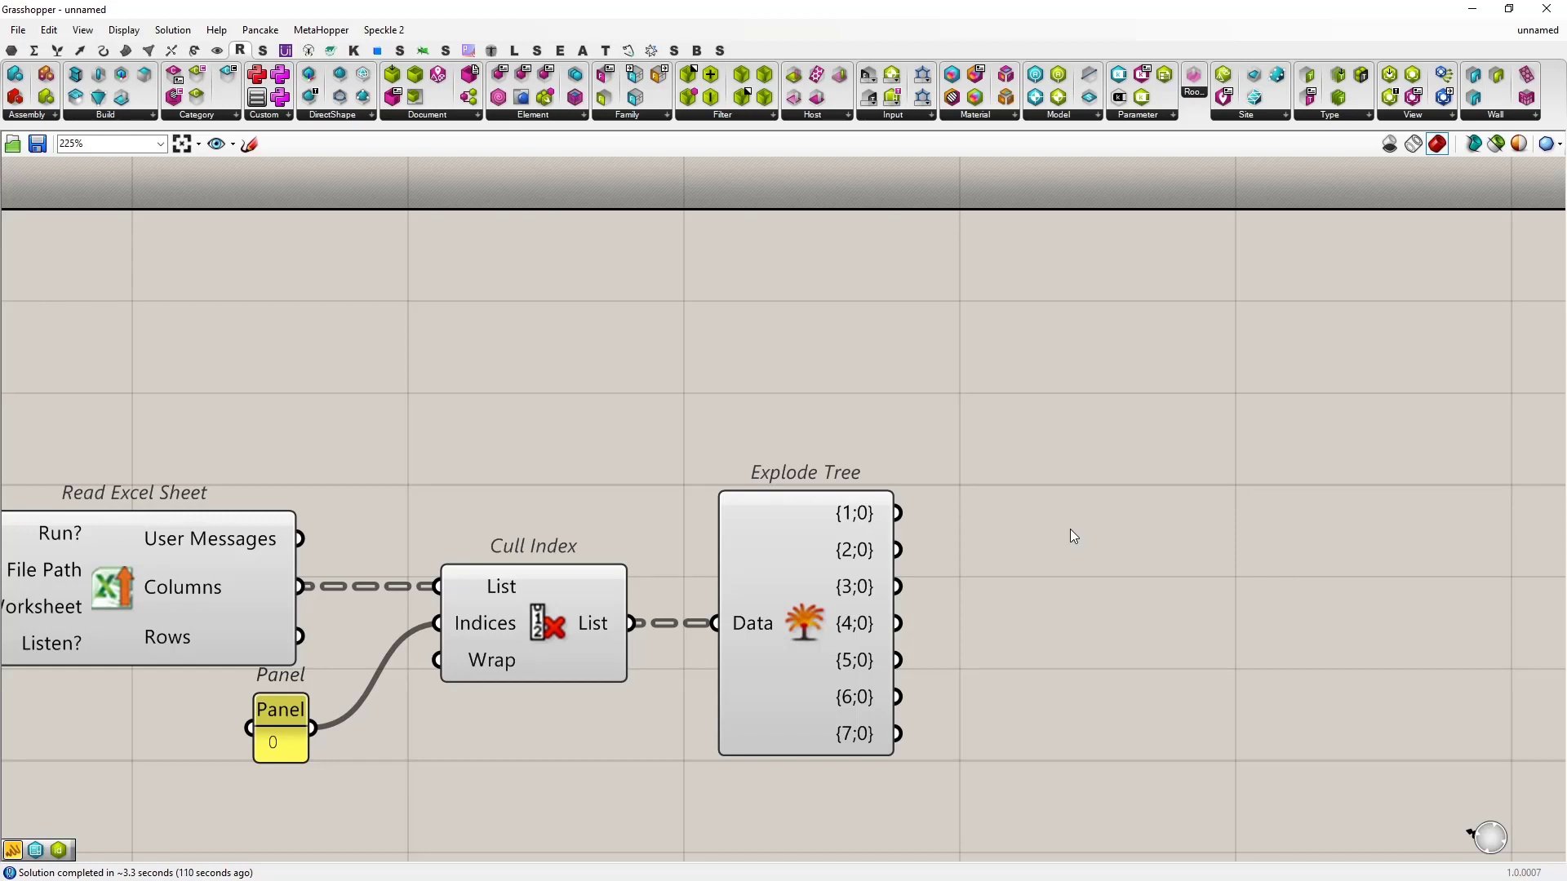
Add an Add Sheet component and place it beside Explode Tree
{"action": "right_click_drag", "start_coordinate": [1122, 548], "coordinate": [1012, 403]}
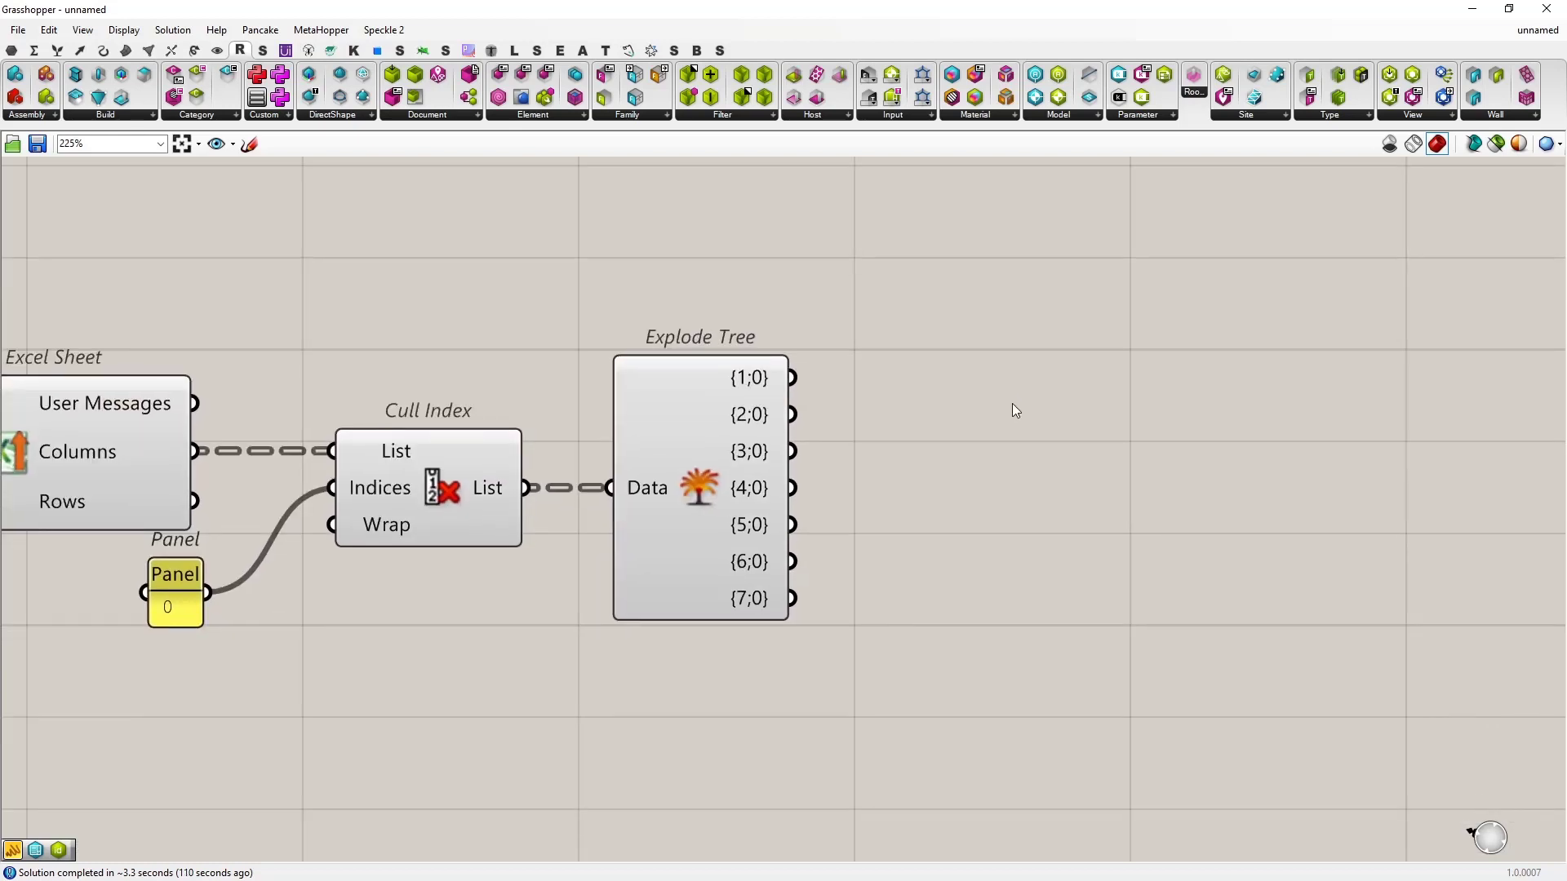
{"action": "double_click", "coordinate": [1012, 403]}
{"action": "type", "text": "add sheet"}
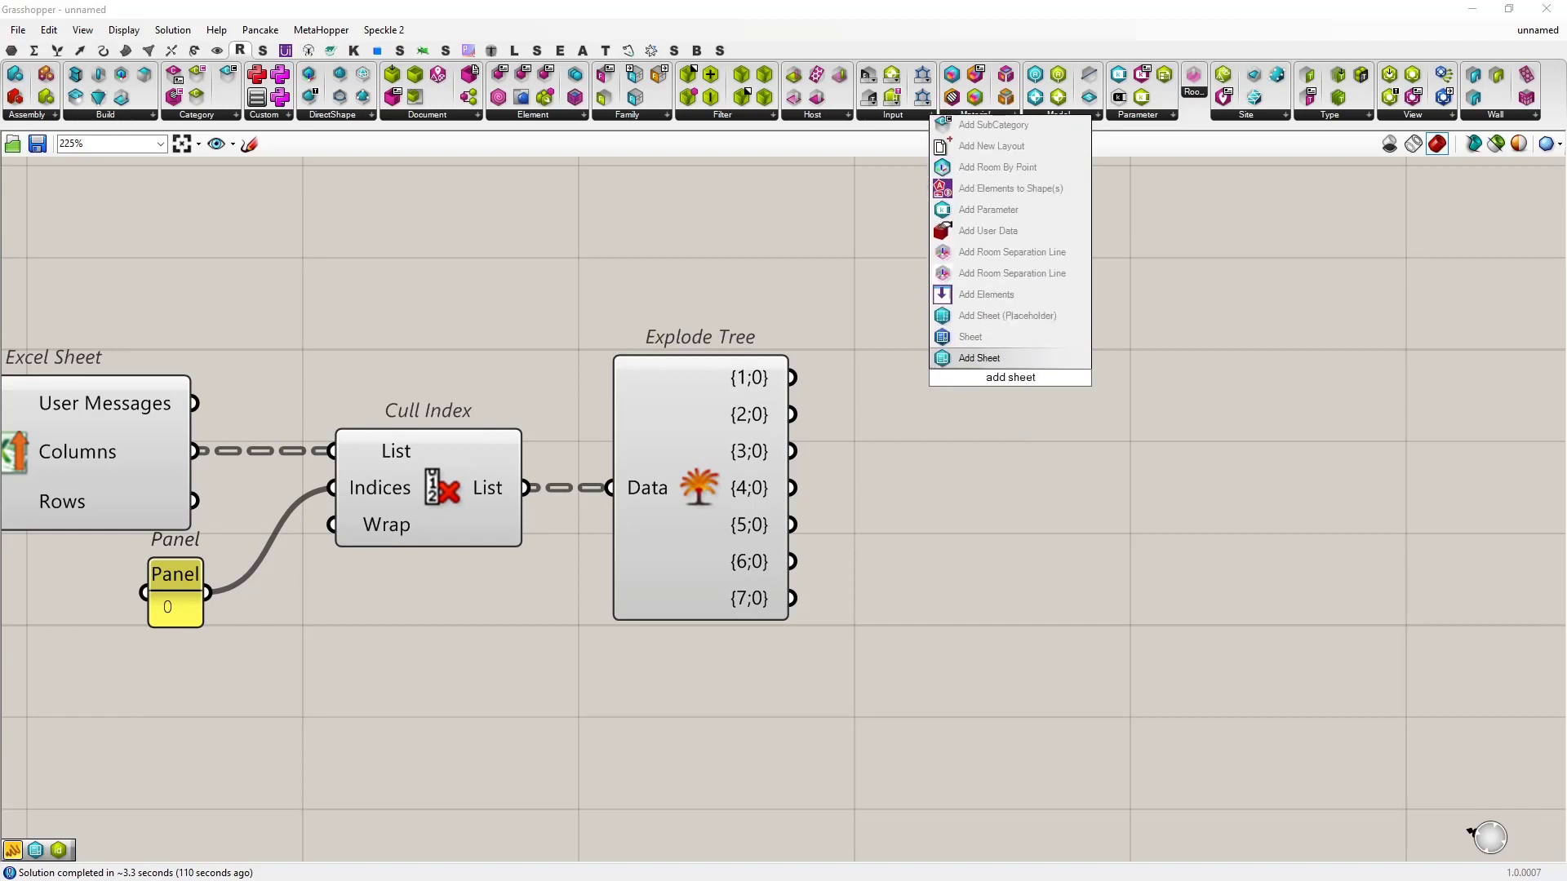
{"action": "key", "text": "Return"}
{"action": "scroll", "coordinate": [997, 372], "scroll_direction": "up", "scroll_amount": 2}
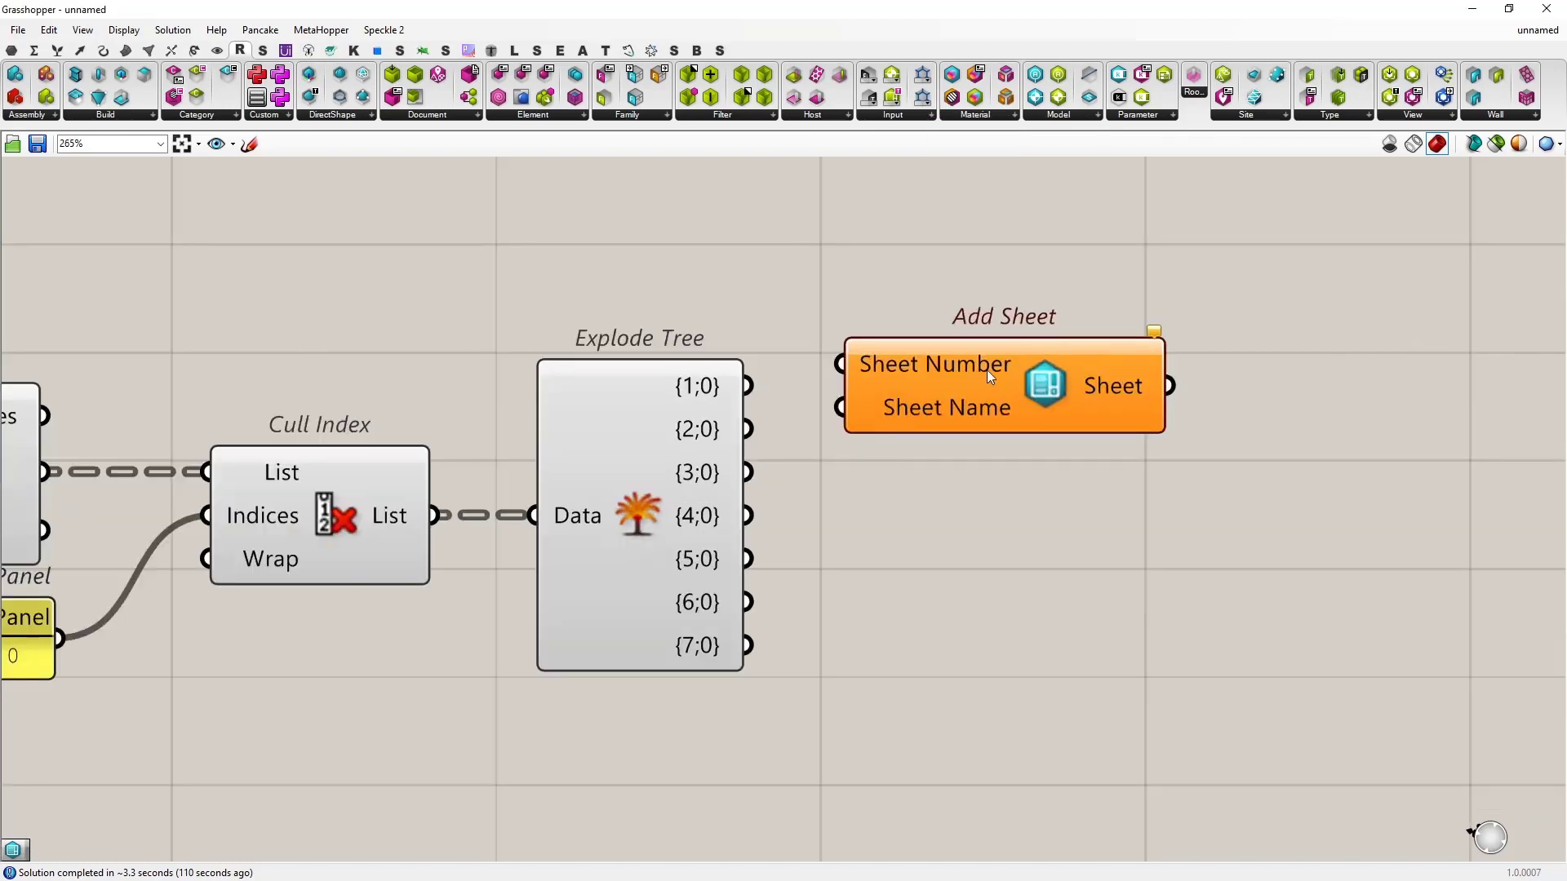
{"action": "left_click_drag", "start_coordinate": [986, 370], "coordinate": [1083, 408]}
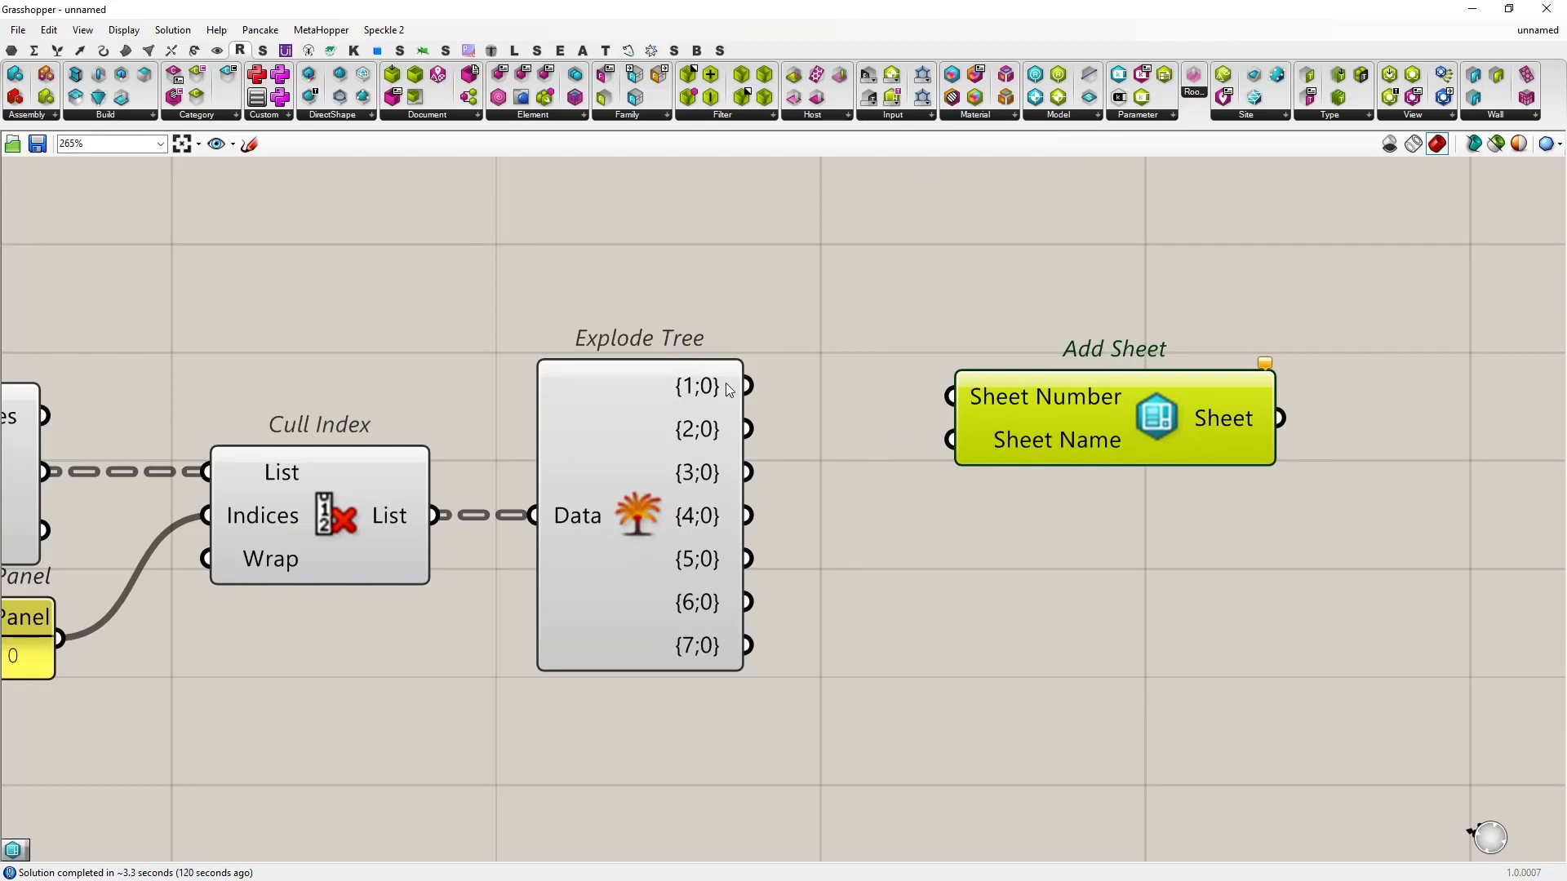
Connect Explode Tree output {1;0} to Sheet Number and {2;0} to Sheet Name, aligning Add Sheet with the branch outputs
{"action": "mouse_move", "coordinate": [690, 399]}
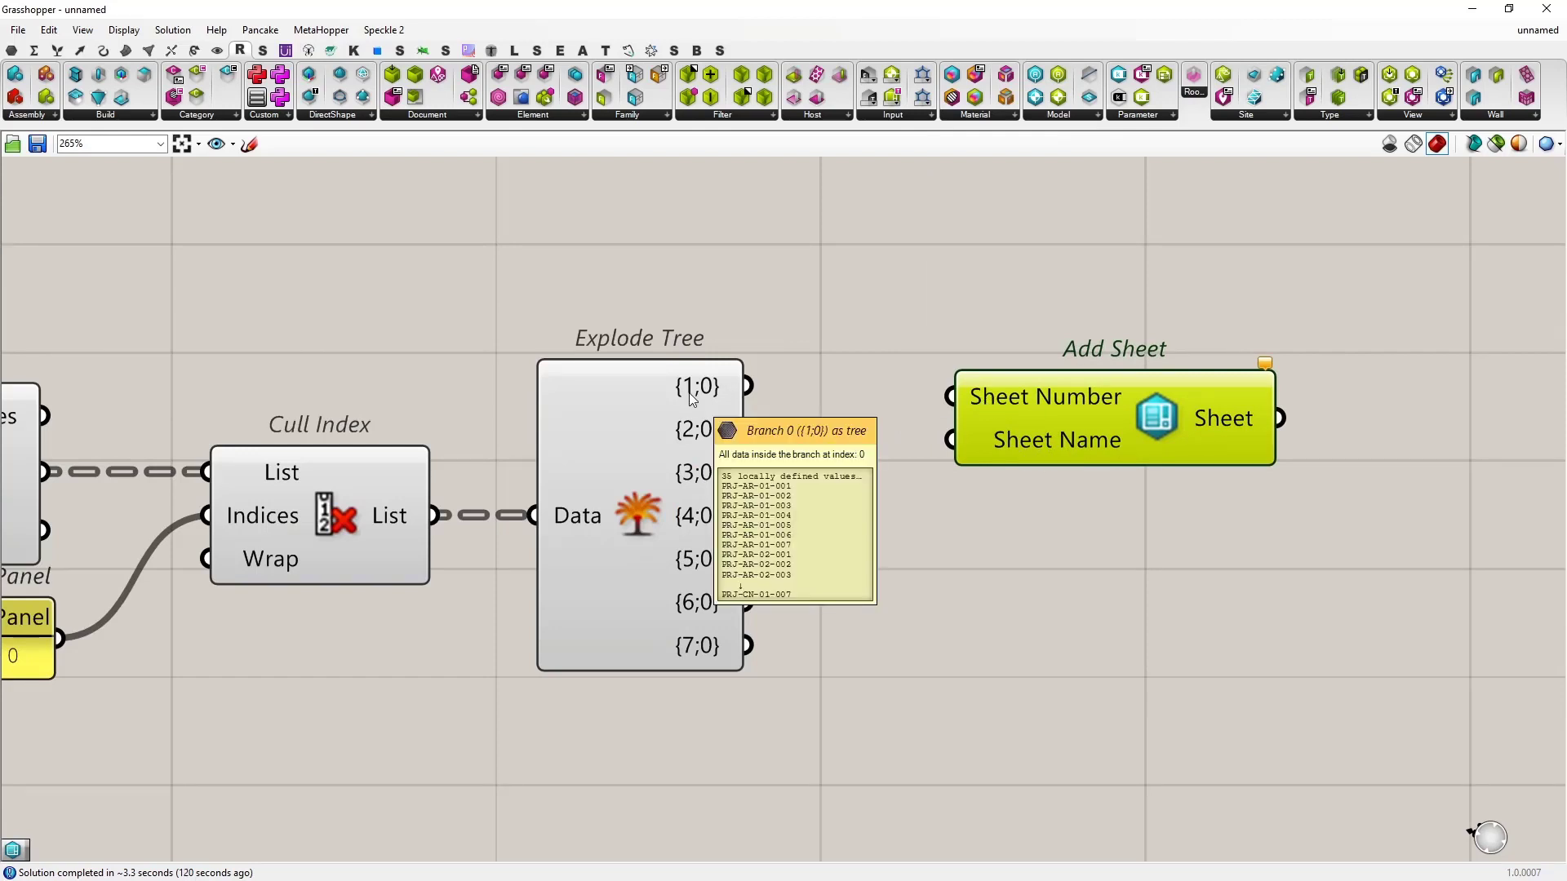
{"action": "left_click_drag", "start_coordinate": [748, 386], "coordinate": [953, 397]}
{"action": "left_click_drag", "start_coordinate": [1061, 420], "coordinate": [1069, 407]}
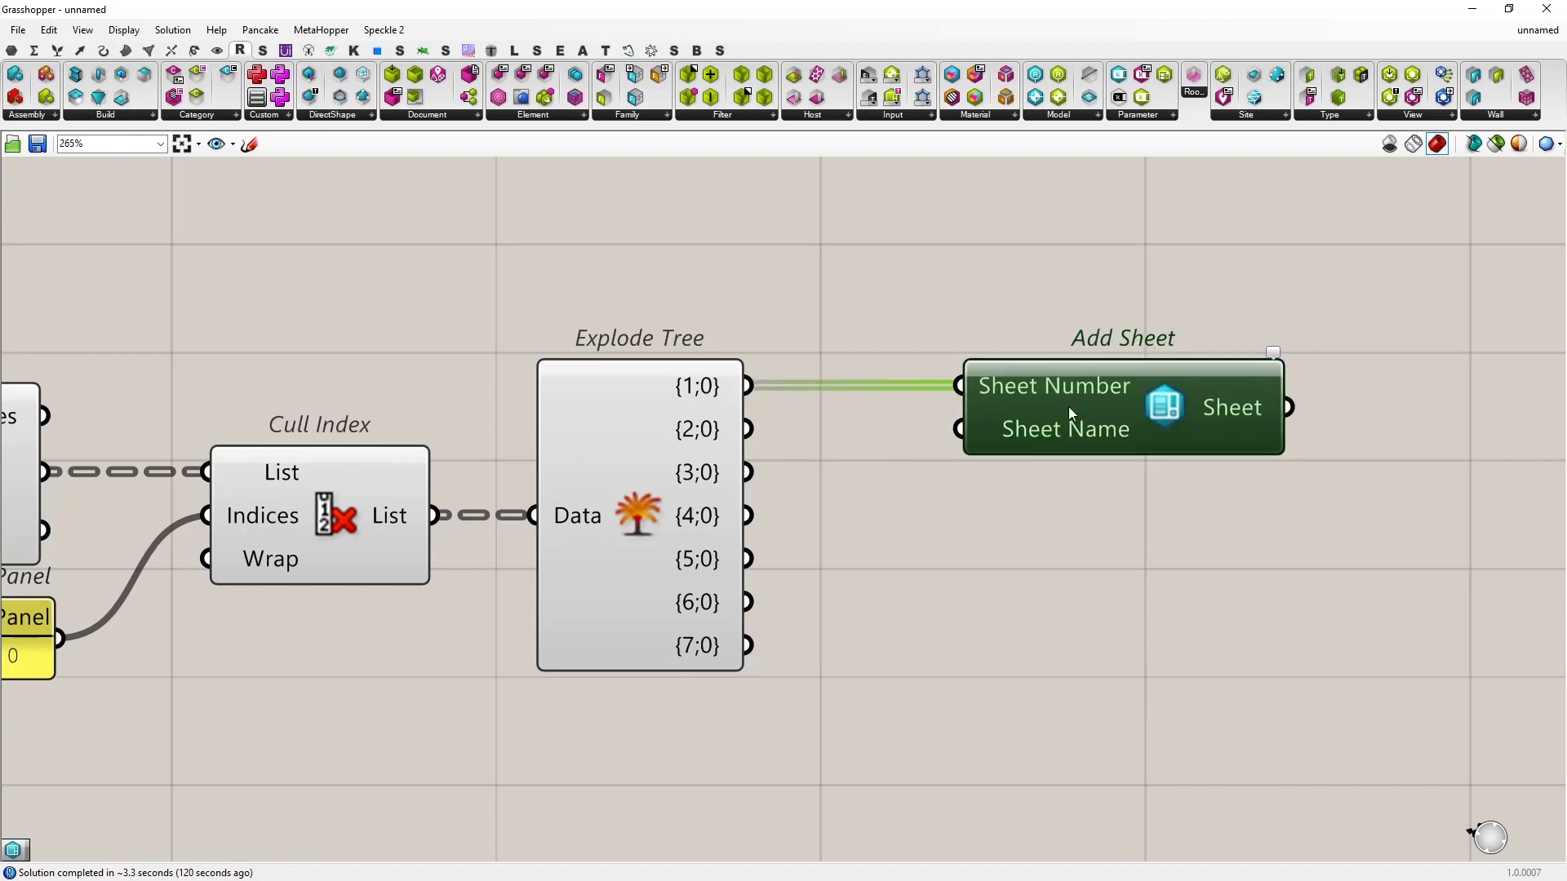
{"action": "left_click_drag", "start_coordinate": [755, 432], "coordinate": [957, 428]}
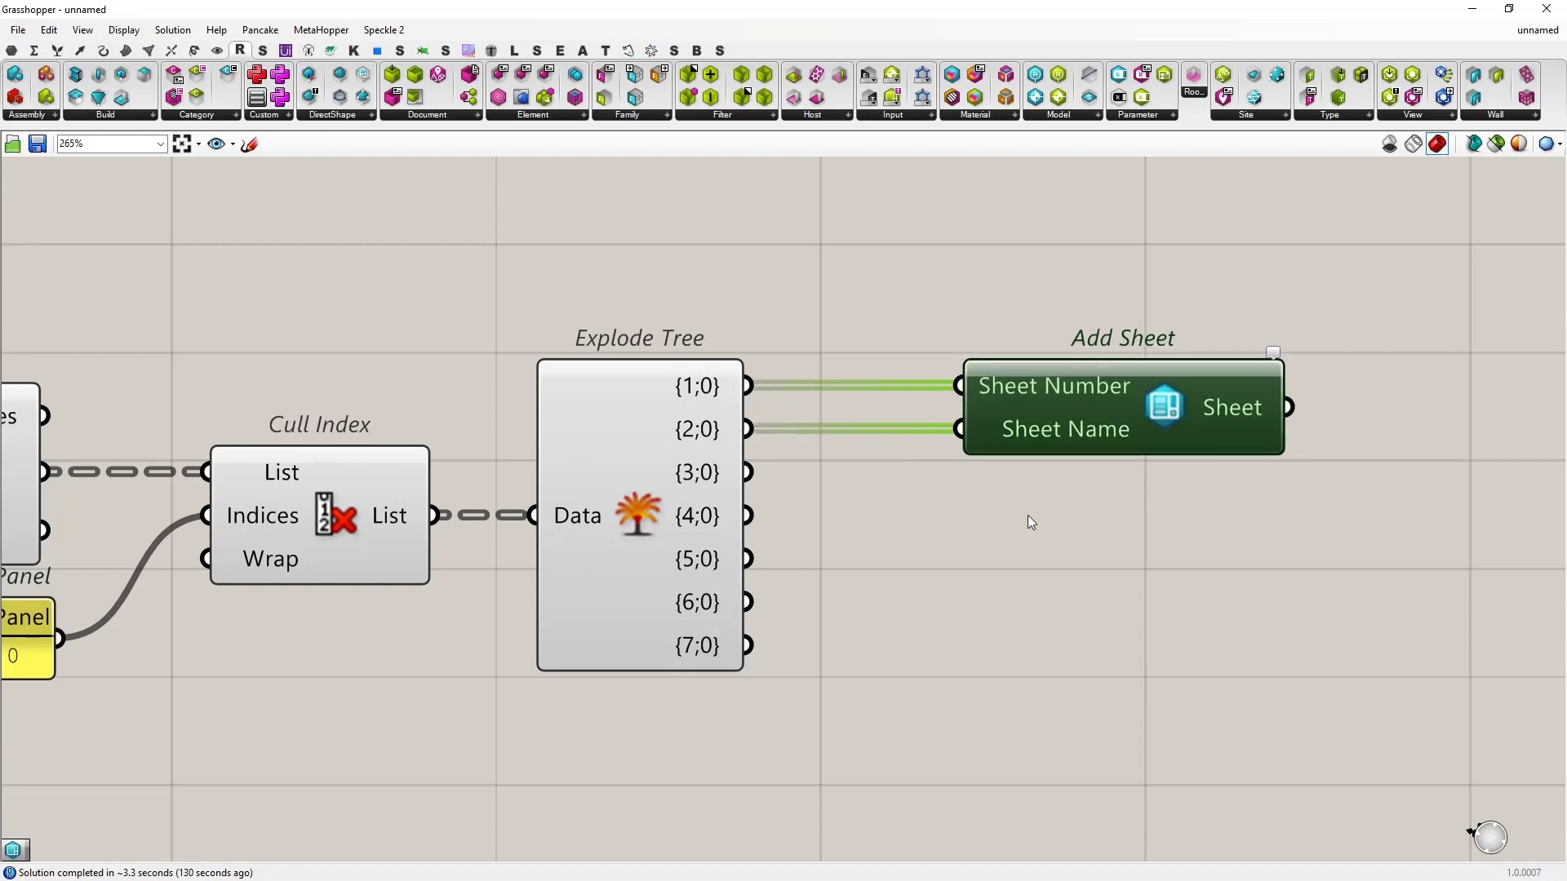
{"action": "left_click", "coordinate": [1090, 482]}
Check the Sheet output of Add Sheet and dock the Grasshopper window beside Revit with that component in view
{"action": "mouse_move", "coordinate": [1242, 411]}
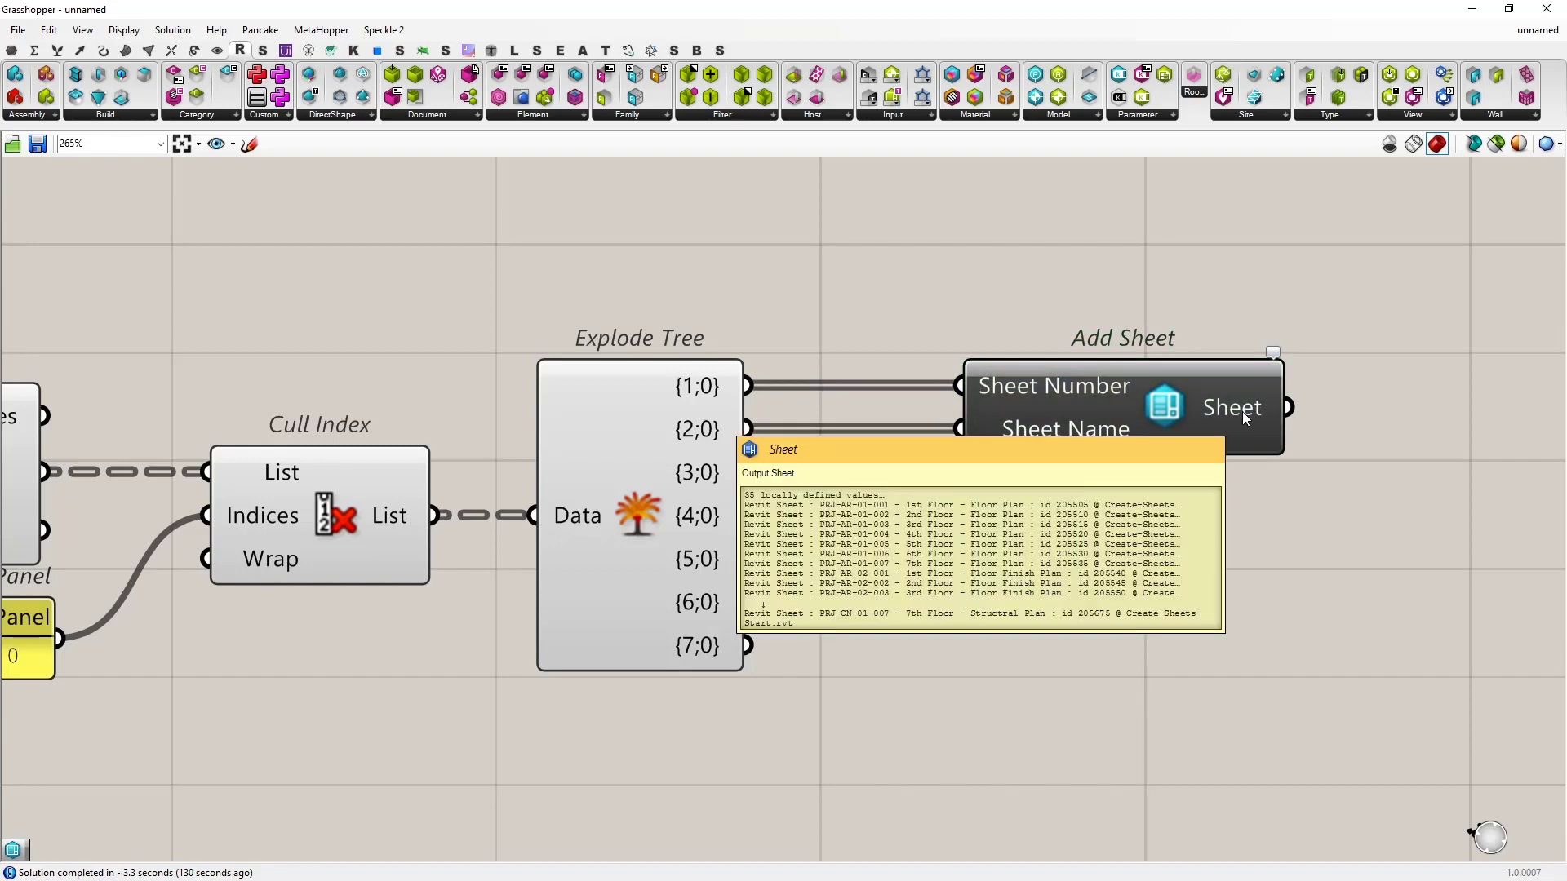
{"action": "key", "text": "super+Right"}
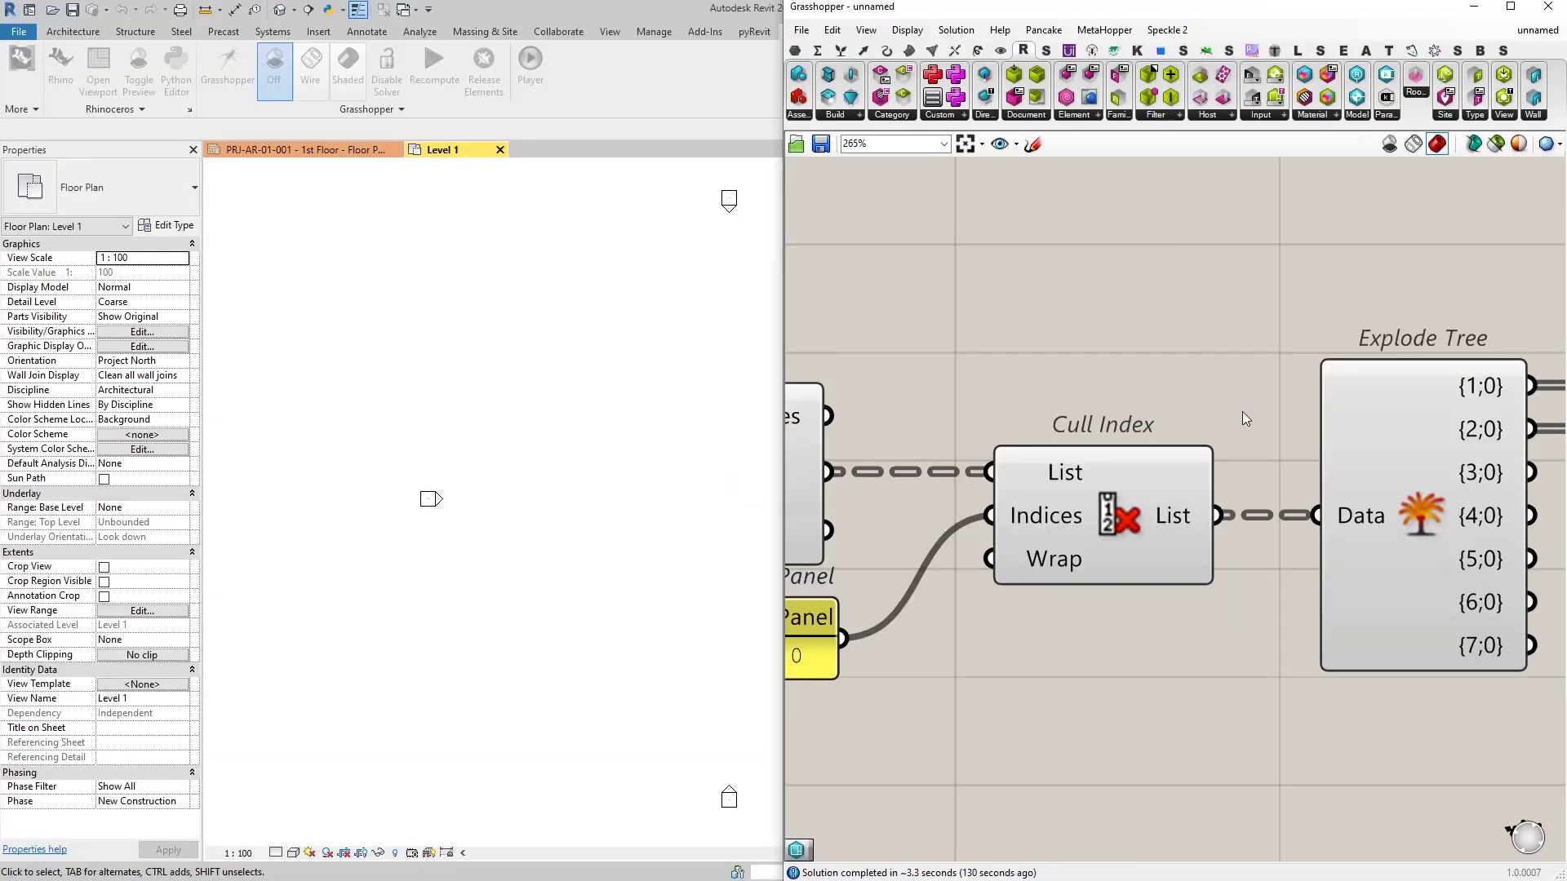
{"action": "scroll", "coordinate": [1242, 411], "scroll_direction": "down", "scroll_amount": 4}
{"action": "right_click_drag", "start_coordinate": [1448, 536], "coordinate": [1099, 511]}
{"action": "scroll", "coordinate": [1268, 377], "scroll_direction": "up", "scroll_amount": 4}
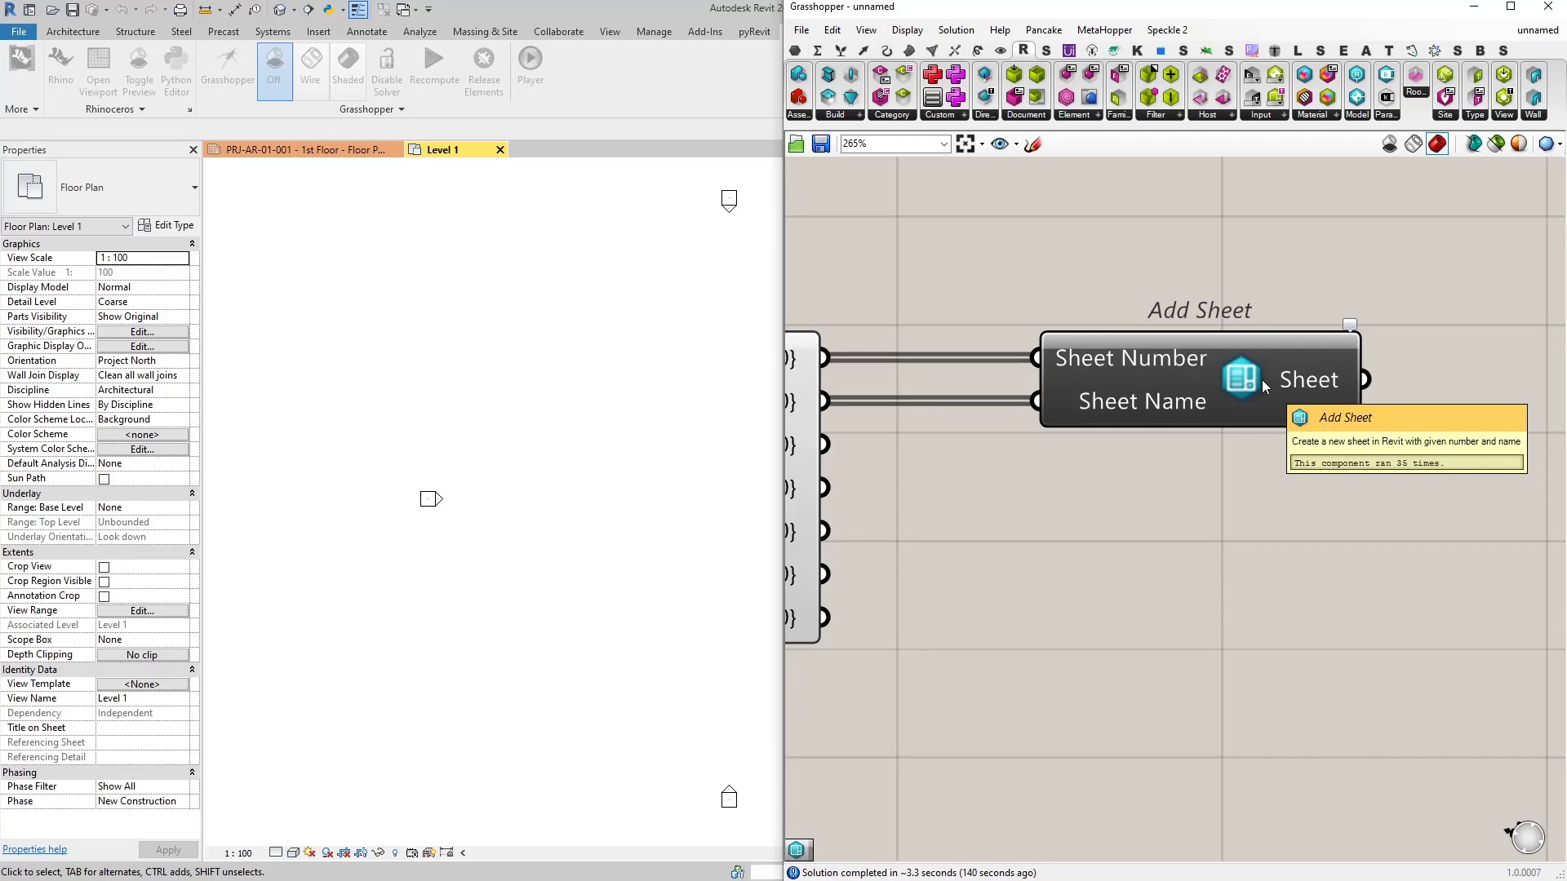
Switch to Revit, expand the Sheets category of the project and select sheet PRJ-AR-01-001 to review its properties
{"action": "left_click", "coordinate": [1473, 7]}
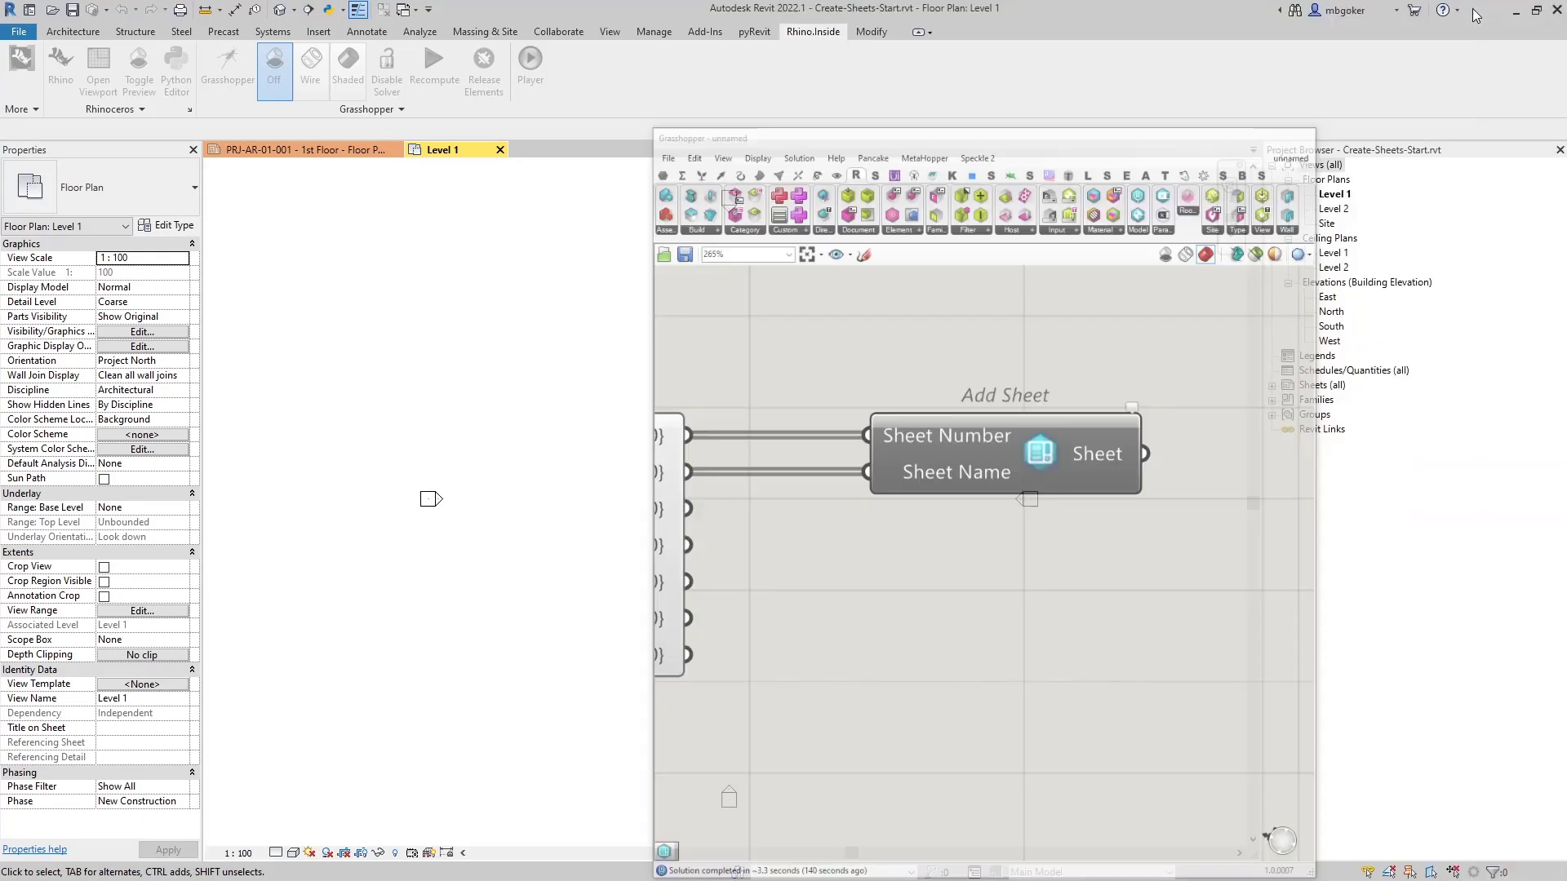
{"action": "left_click", "coordinate": [1271, 385]}
{"action": "scroll", "coordinate": [1312, 346], "scroll_direction": "down", "scroll_amount": 3}
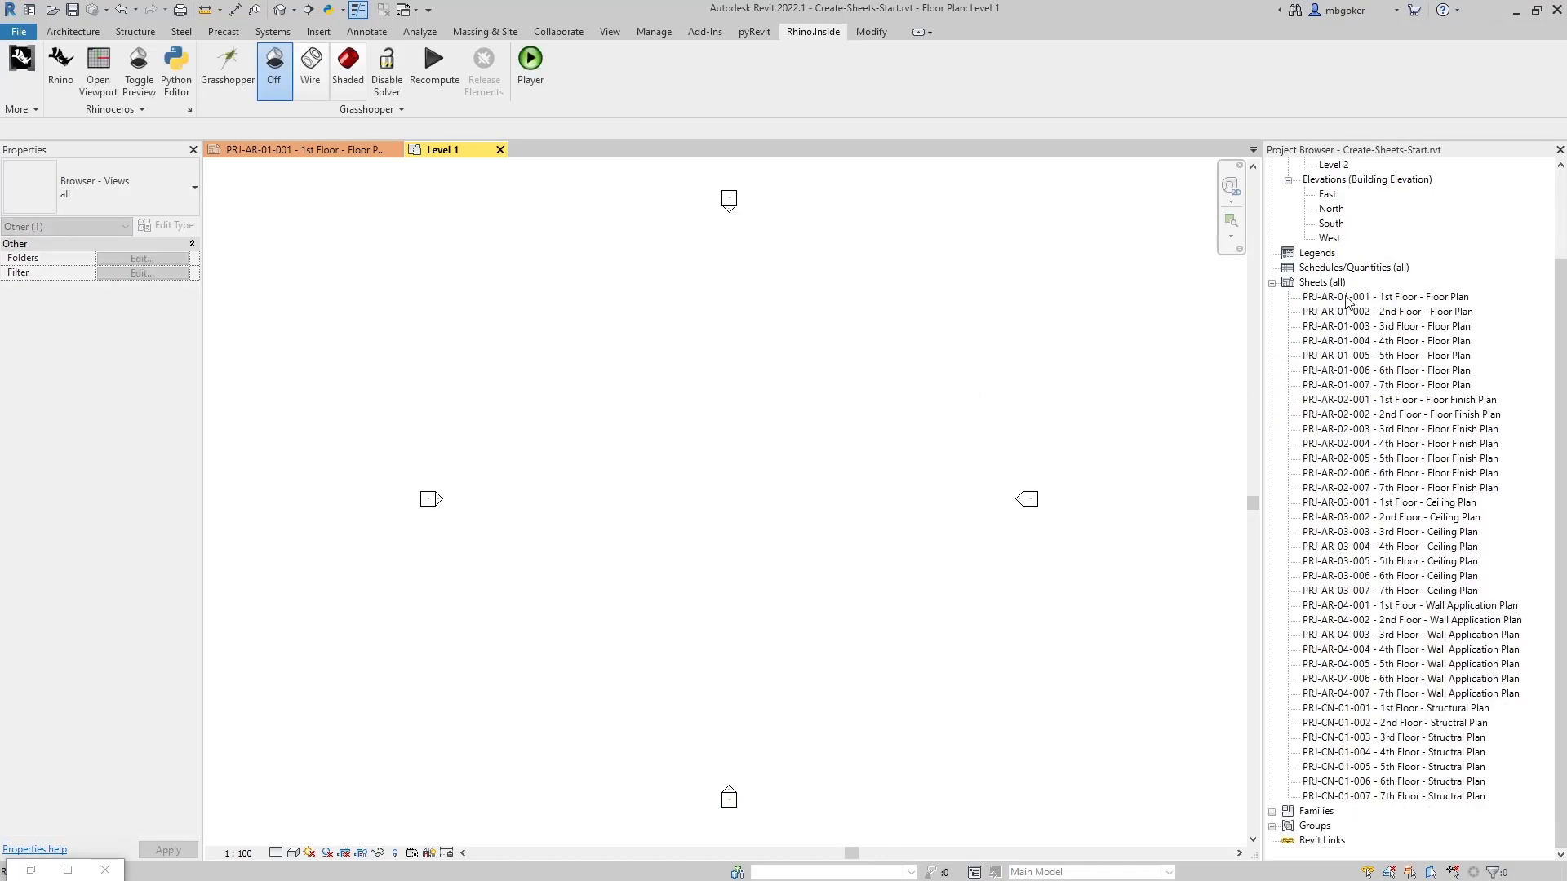
{"action": "left_click", "coordinate": [1338, 299]}
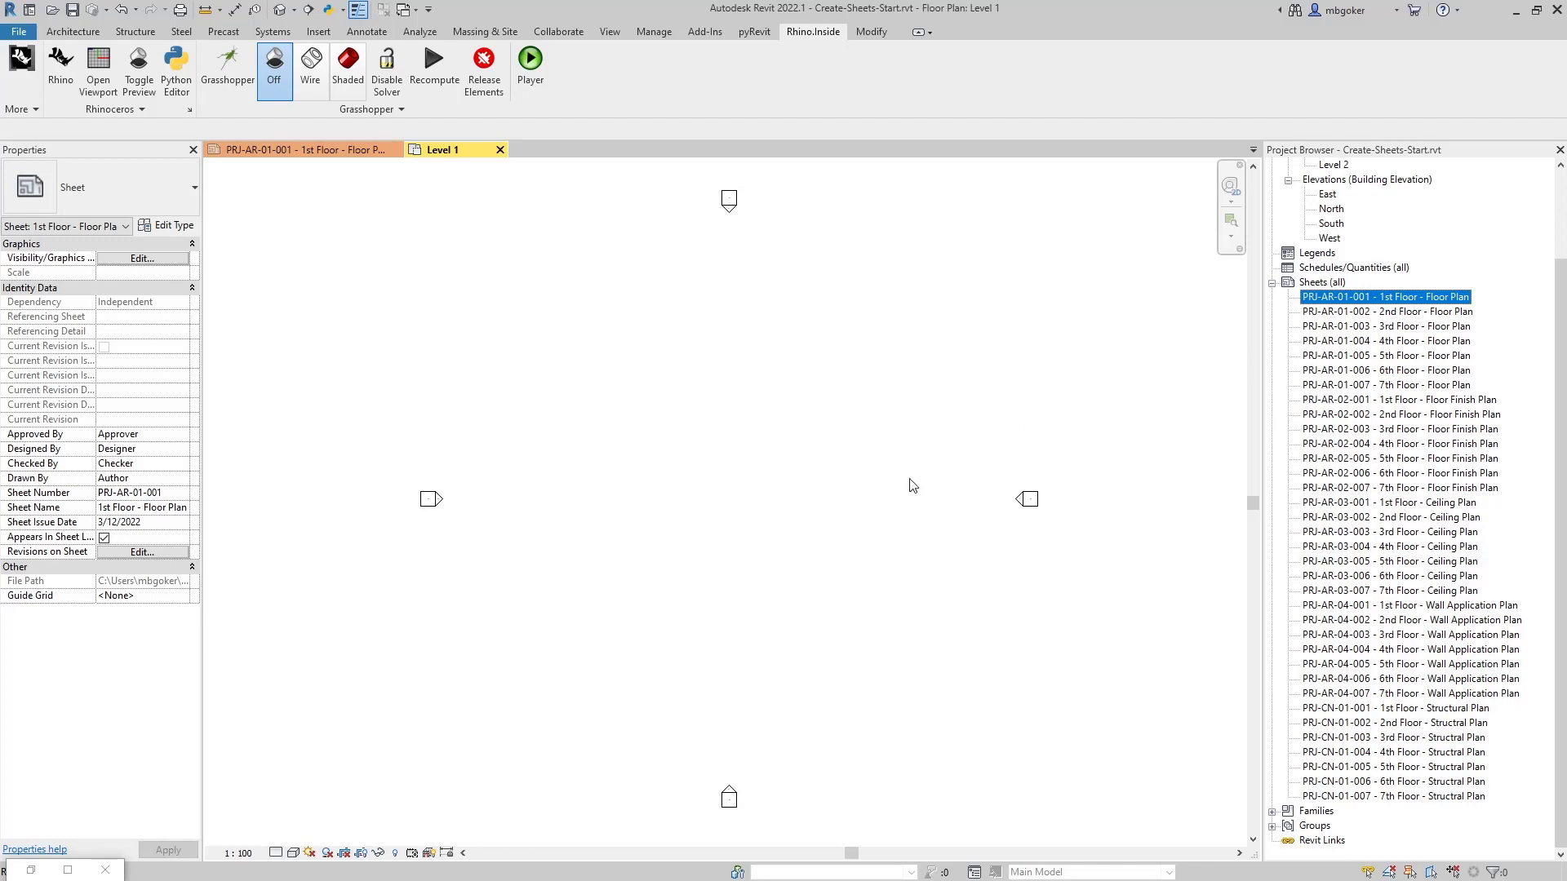
Open the sheet PRJ-AR-01-001 - 1st Floor - Floor Plan and close the Level 1 view
{"action": "left_click", "coordinate": [746, 454]}
{"action": "left_click", "coordinate": [1373, 302]}
{"action": "double_click", "coordinate": [1373, 302]}
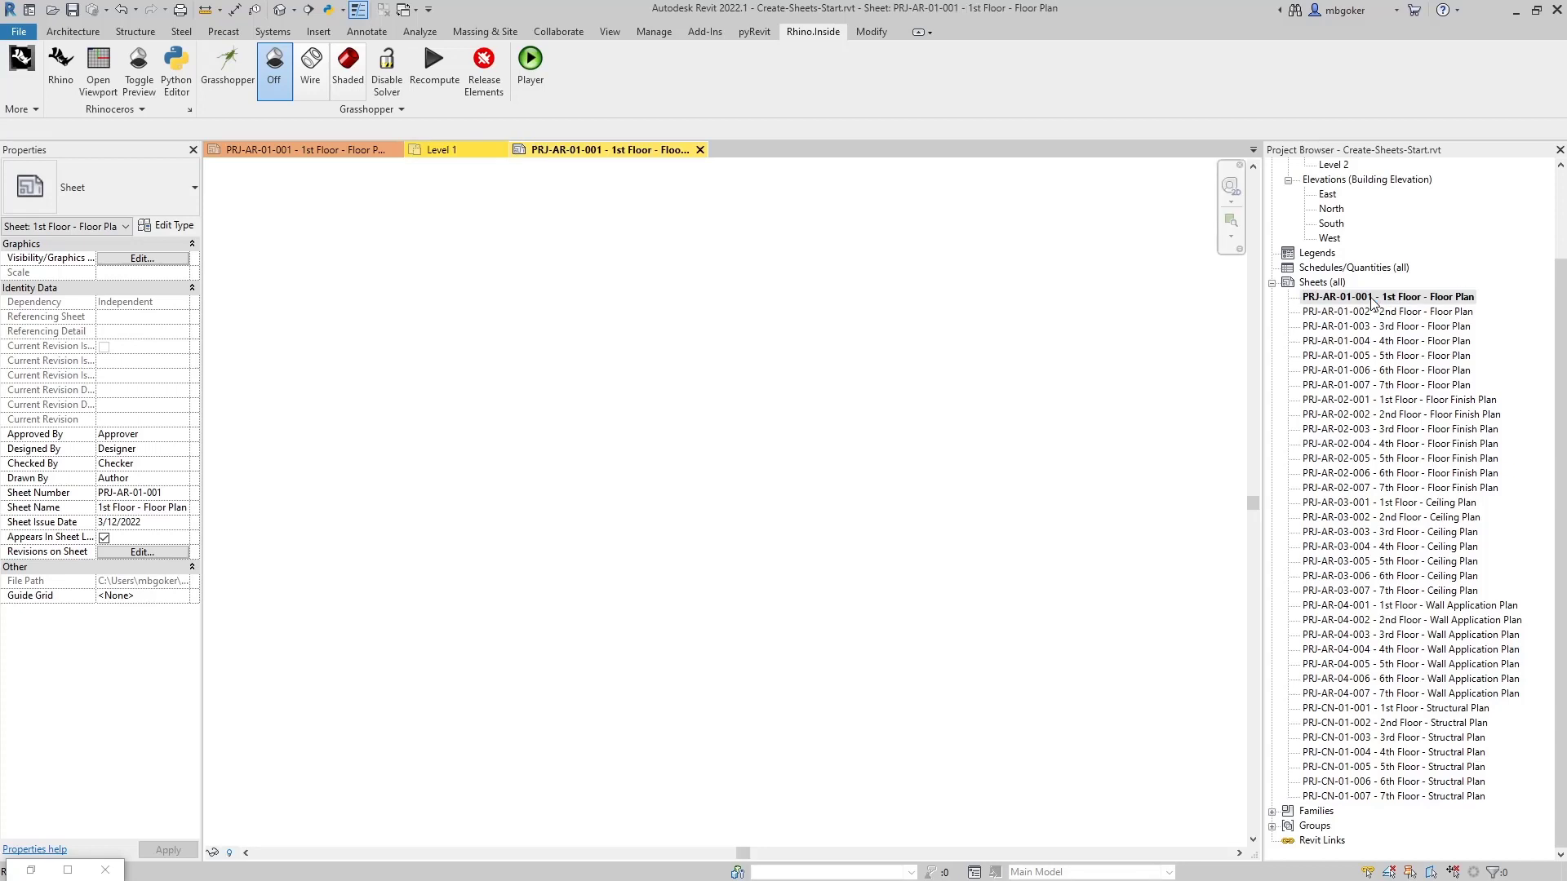
{"action": "left_click", "coordinate": [499, 150]}
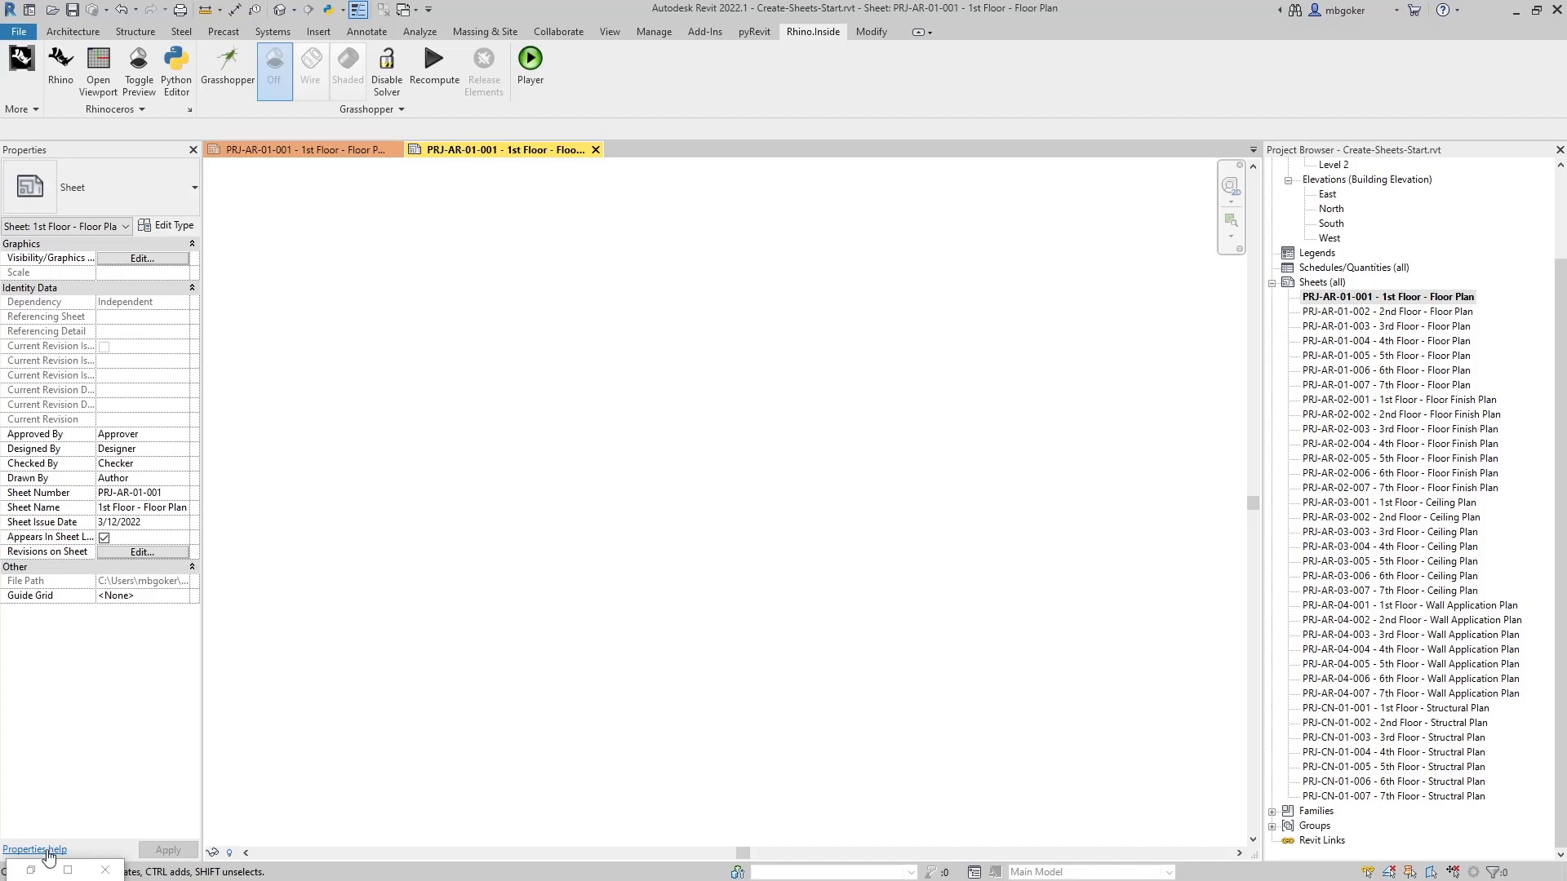
Switch back to Grasshopper, add an Add Title Block component and position it above and beyond Add Sheet
{"action": "left_click", "coordinate": [38, 875]}
{"action": "scroll", "coordinate": [1115, 531], "scroll_direction": "down", "scroll_amount": 3}
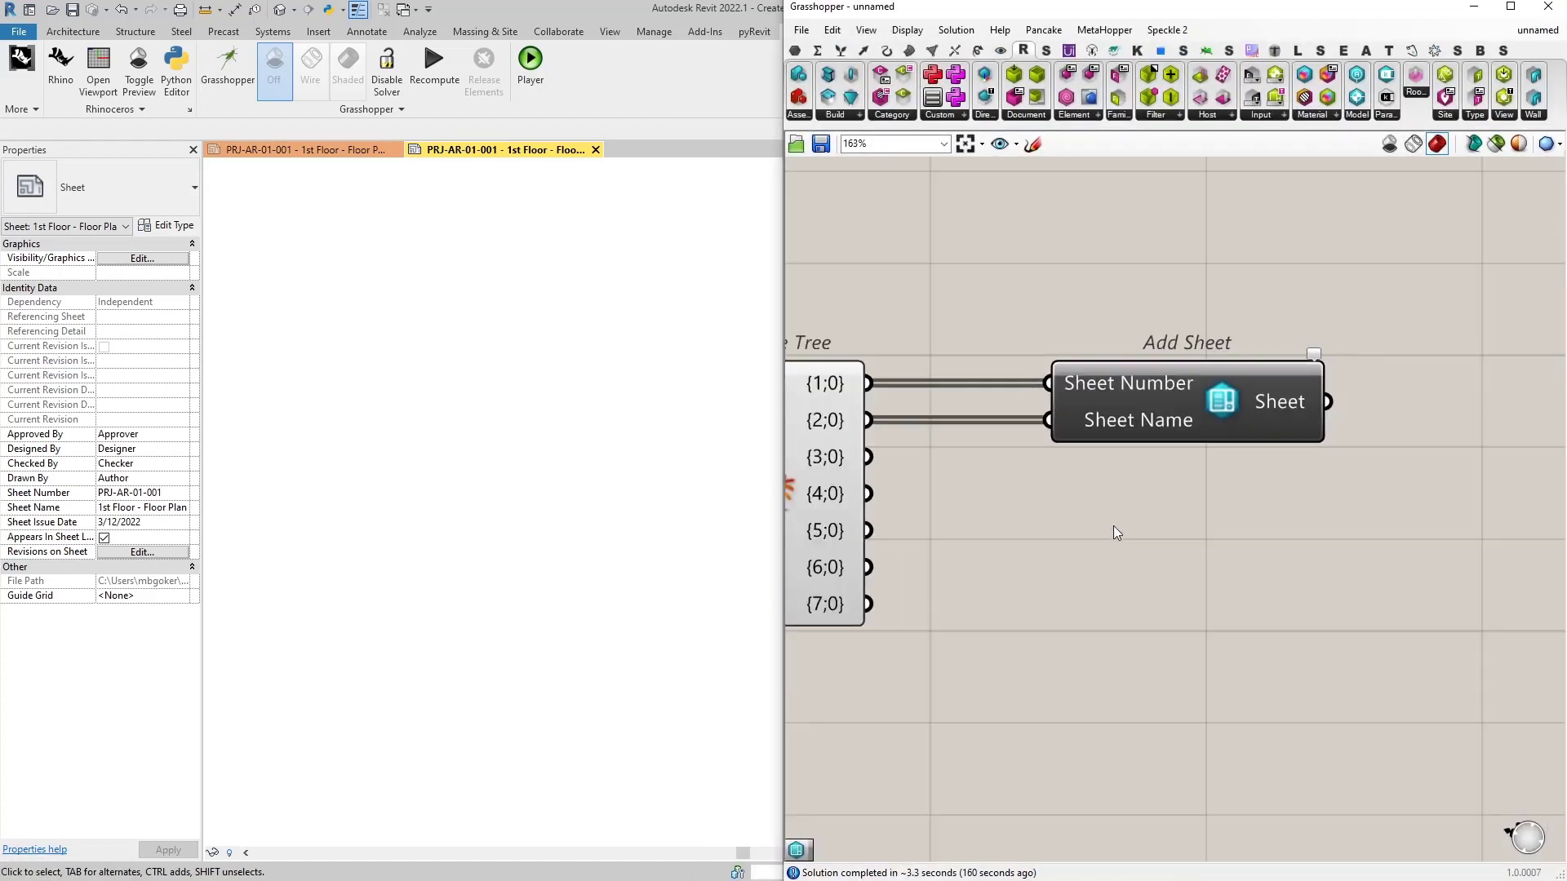
{"action": "right_click_drag", "start_coordinate": [1298, 506], "coordinate": [1087, 518]}
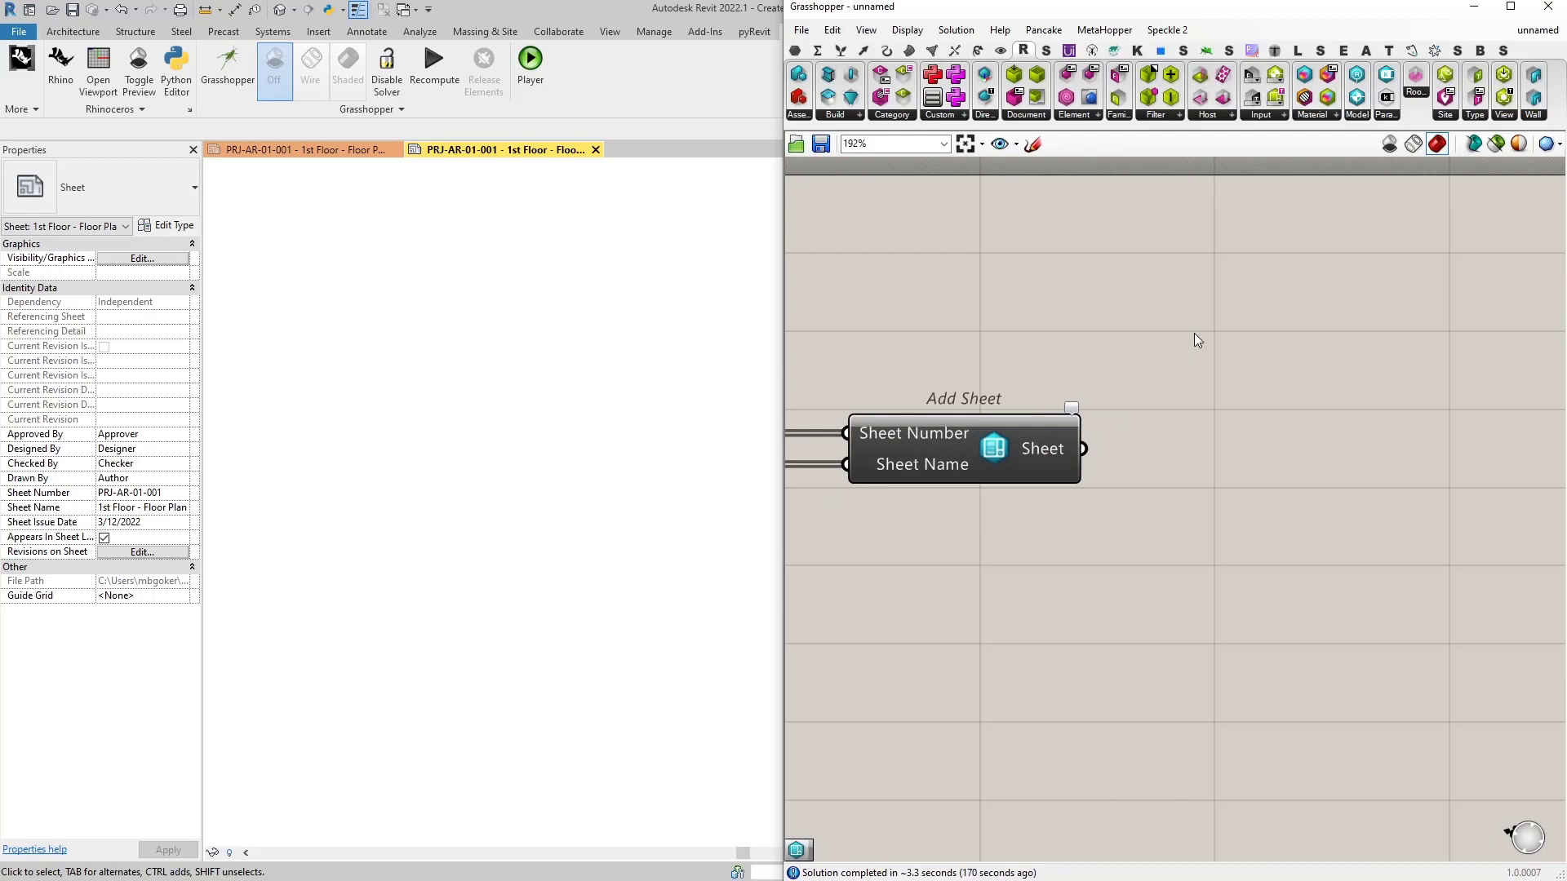
{"action": "double_click", "coordinate": [1269, 291]}
{"action": "type", "text": "titlebl"}
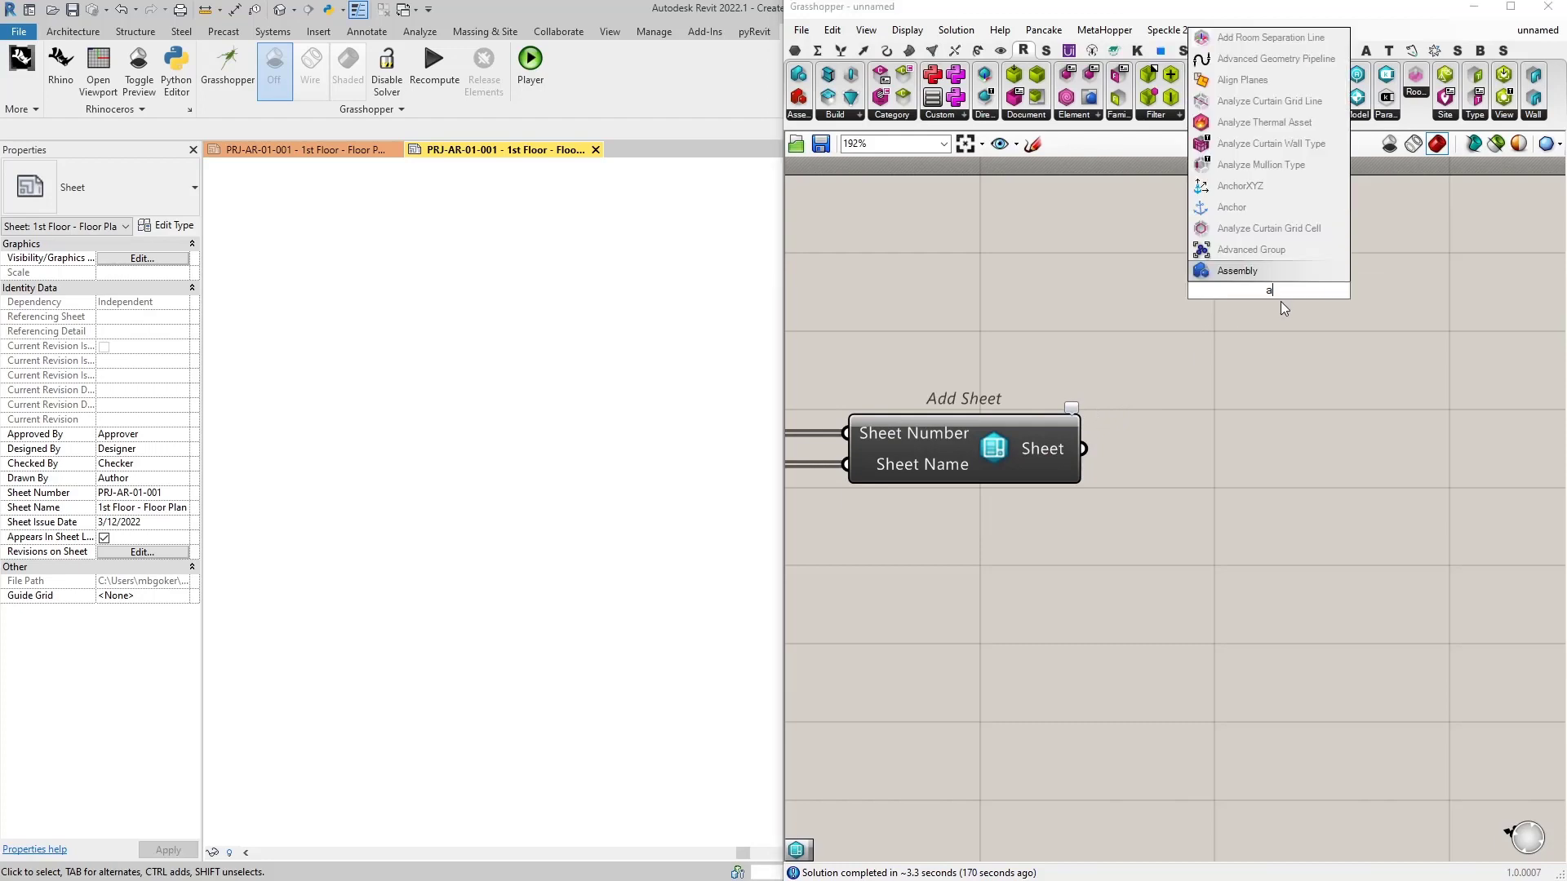
{"action": "key", "text": "BackSpace"}
{"action": "key", "text": "BackSpace"}
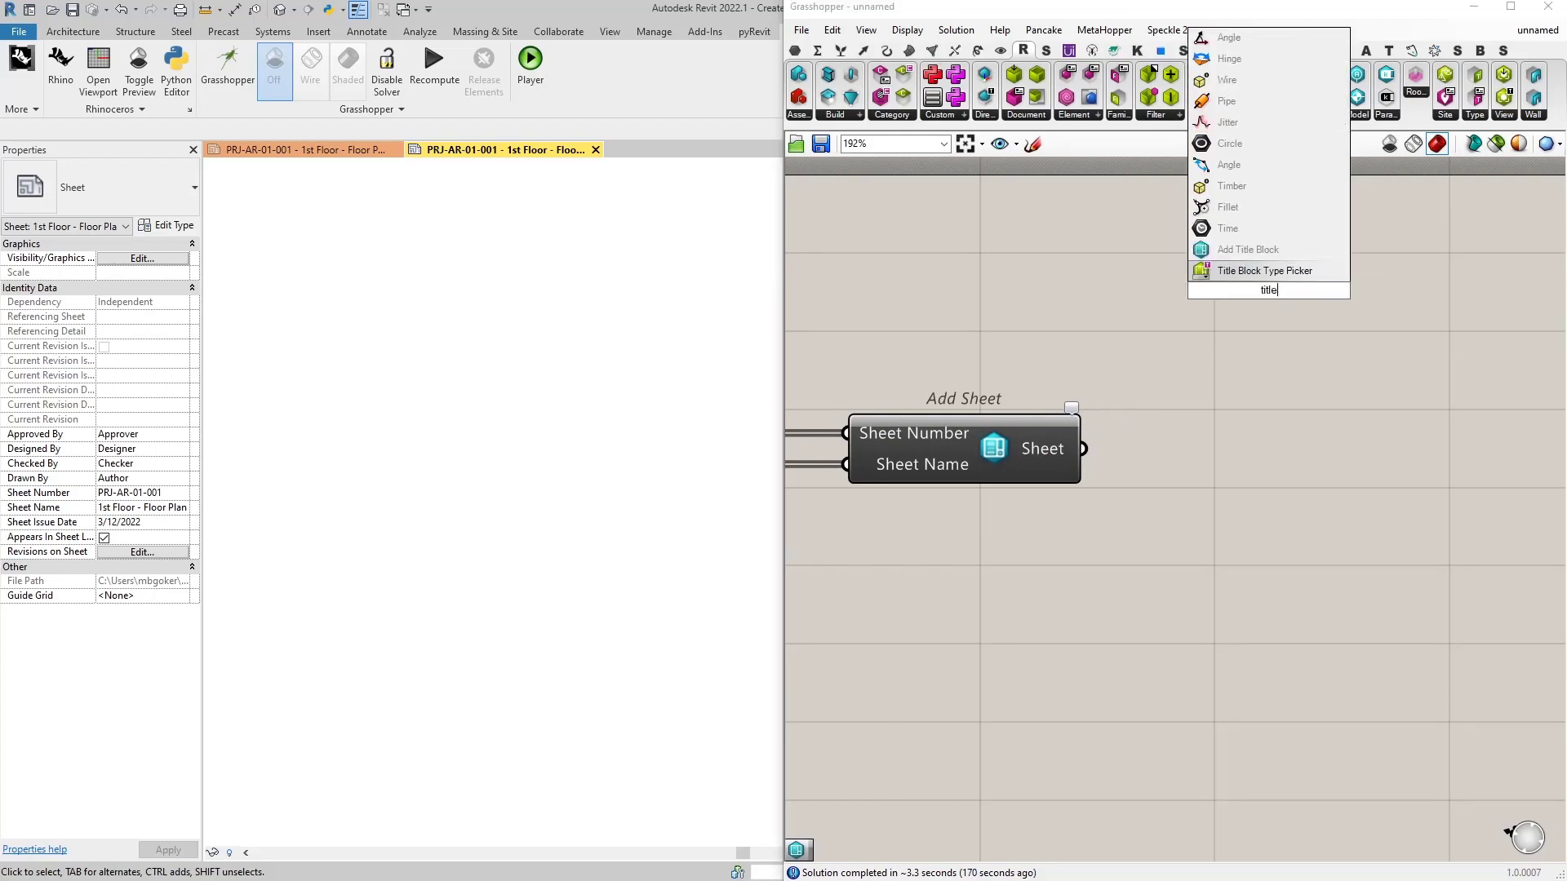
{"action": "left_click", "coordinate": [1225, 251]}
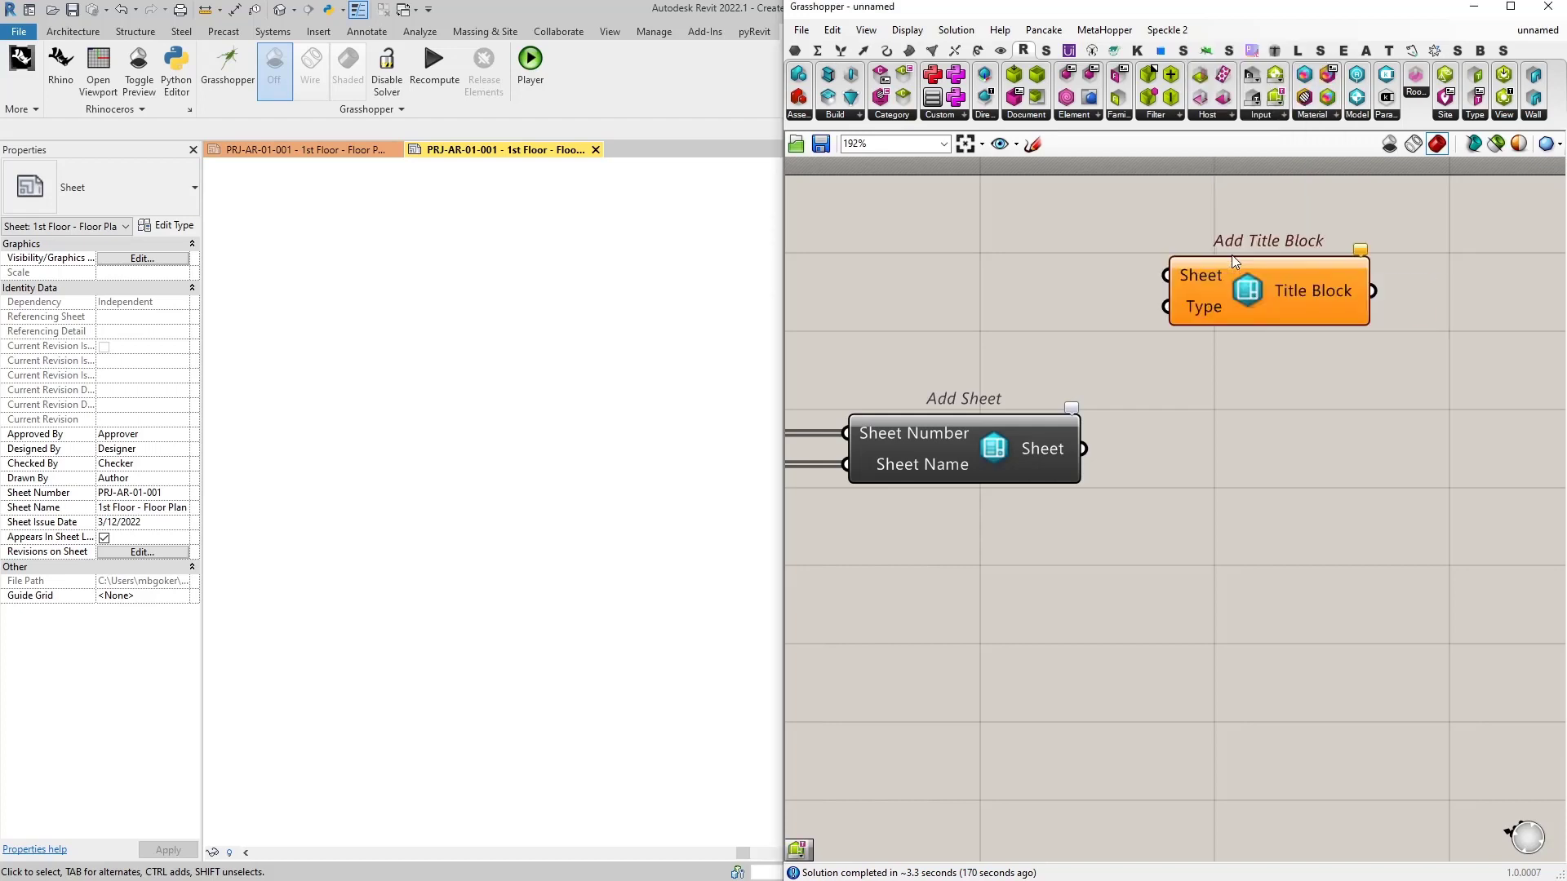
{"action": "right_click_drag", "start_coordinate": [1261, 350], "coordinate": [1209, 392]}
{"action": "left_click_drag", "start_coordinate": [1209, 335], "coordinate": [1251, 356]}
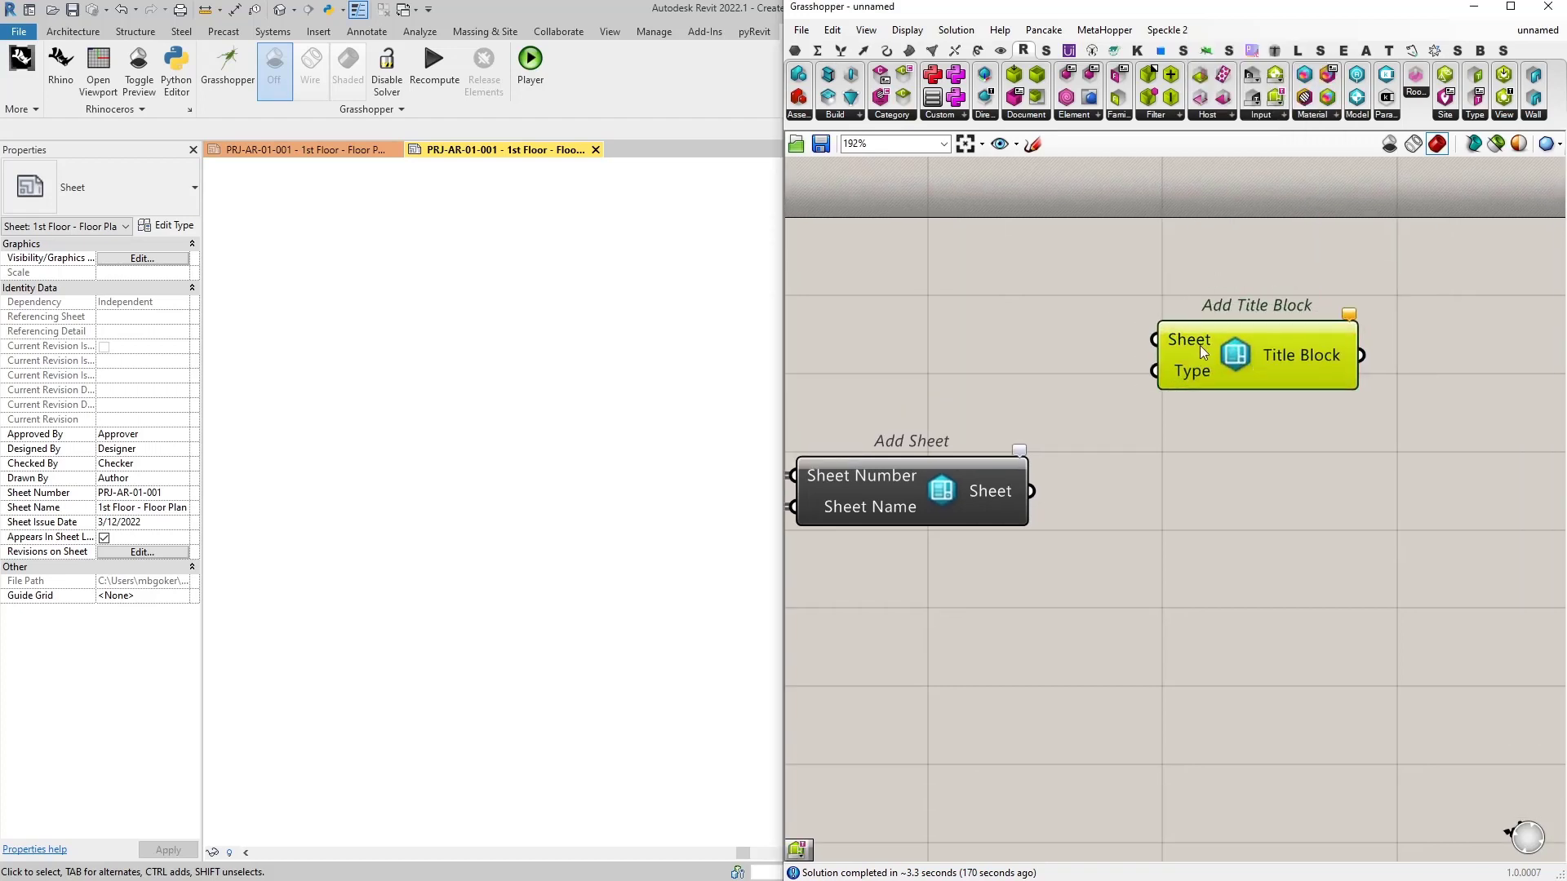
{"action": "scroll", "coordinate": [1196, 350], "scroll_direction": "up", "scroll_amount": 2}
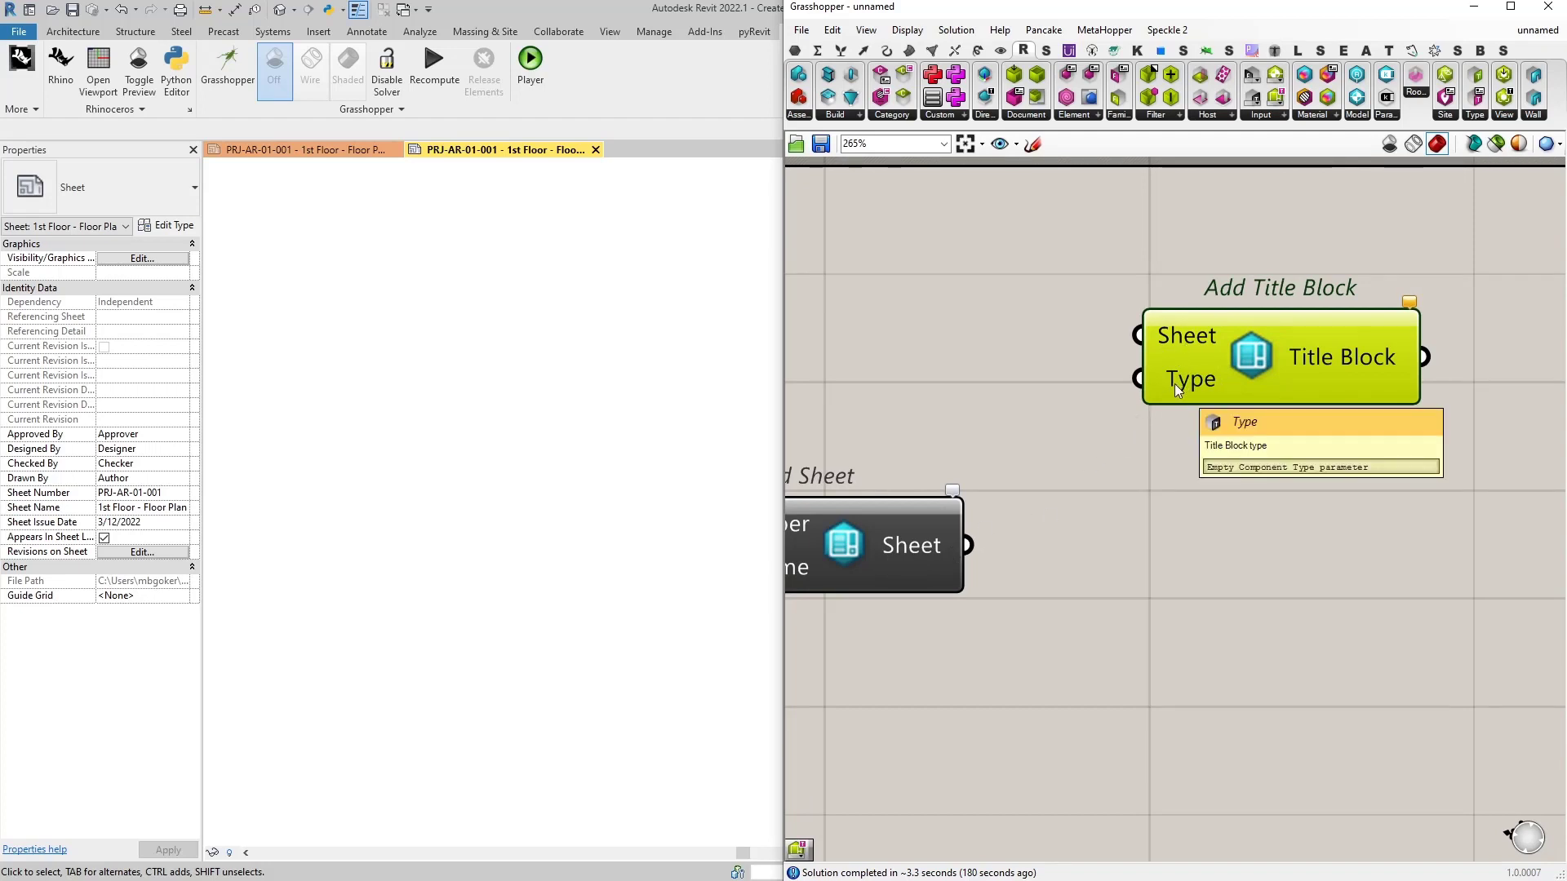
Add a Title Block Type Picker above Add Sheet, select A0 metric : A0 metric and connect it to the Type input of Add Title Block
{"action": "scroll", "coordinate": [1174, 384], "scroll_direction": "down", "scroll_amount": 2}
{"action": "right_click_drag", "start_coordinate": [1036, 400], "coordinate": [1091, 367]}
{"action": "double_click", "coordinate": [1090, 361]}
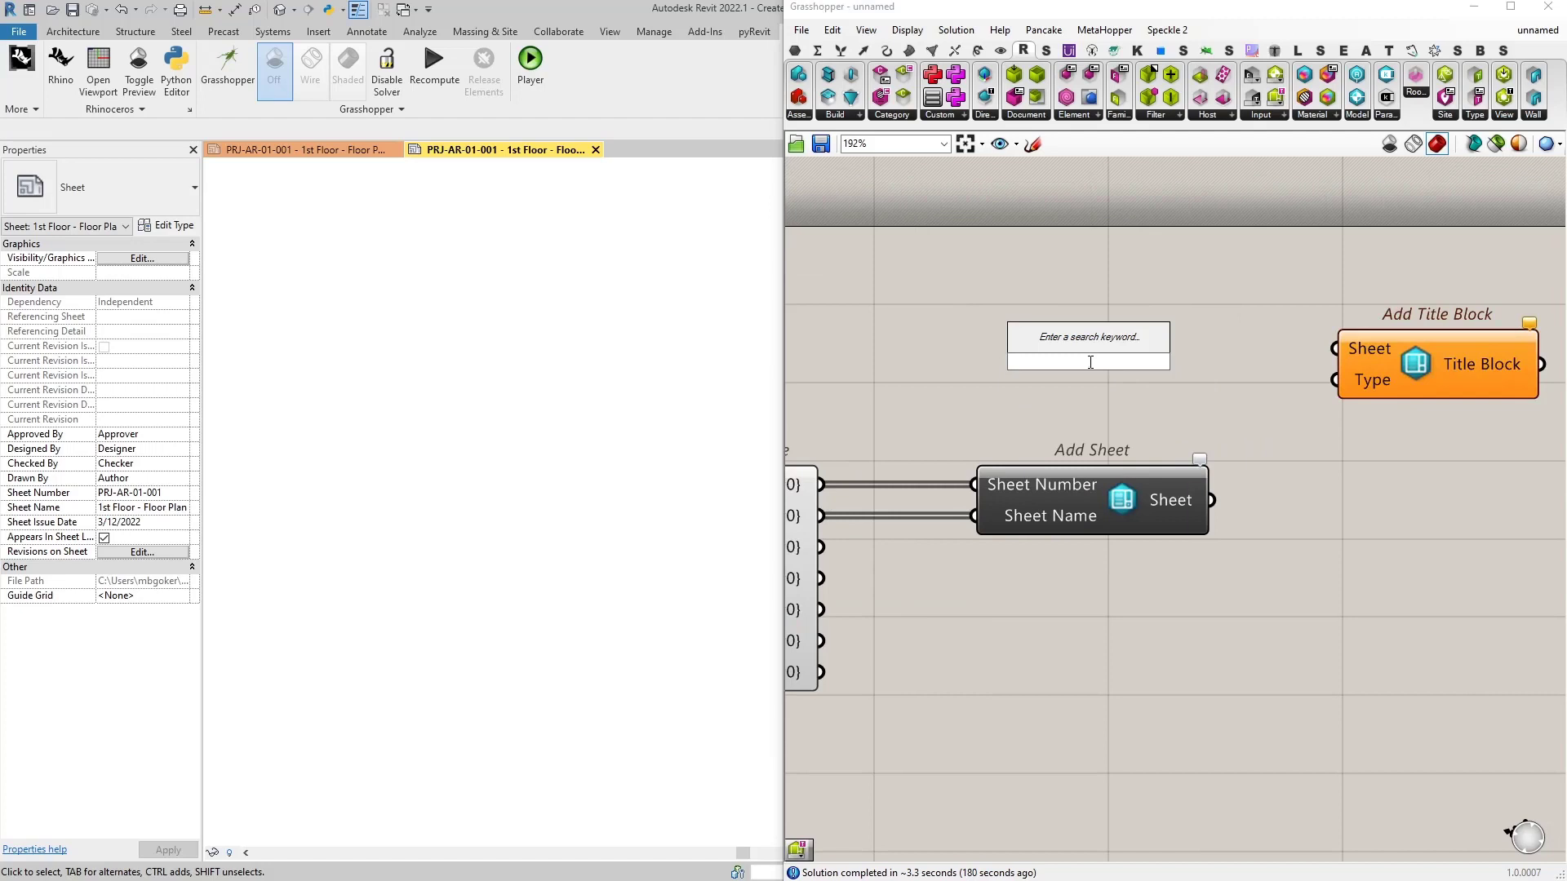
{"action": "type", "text": "title"}
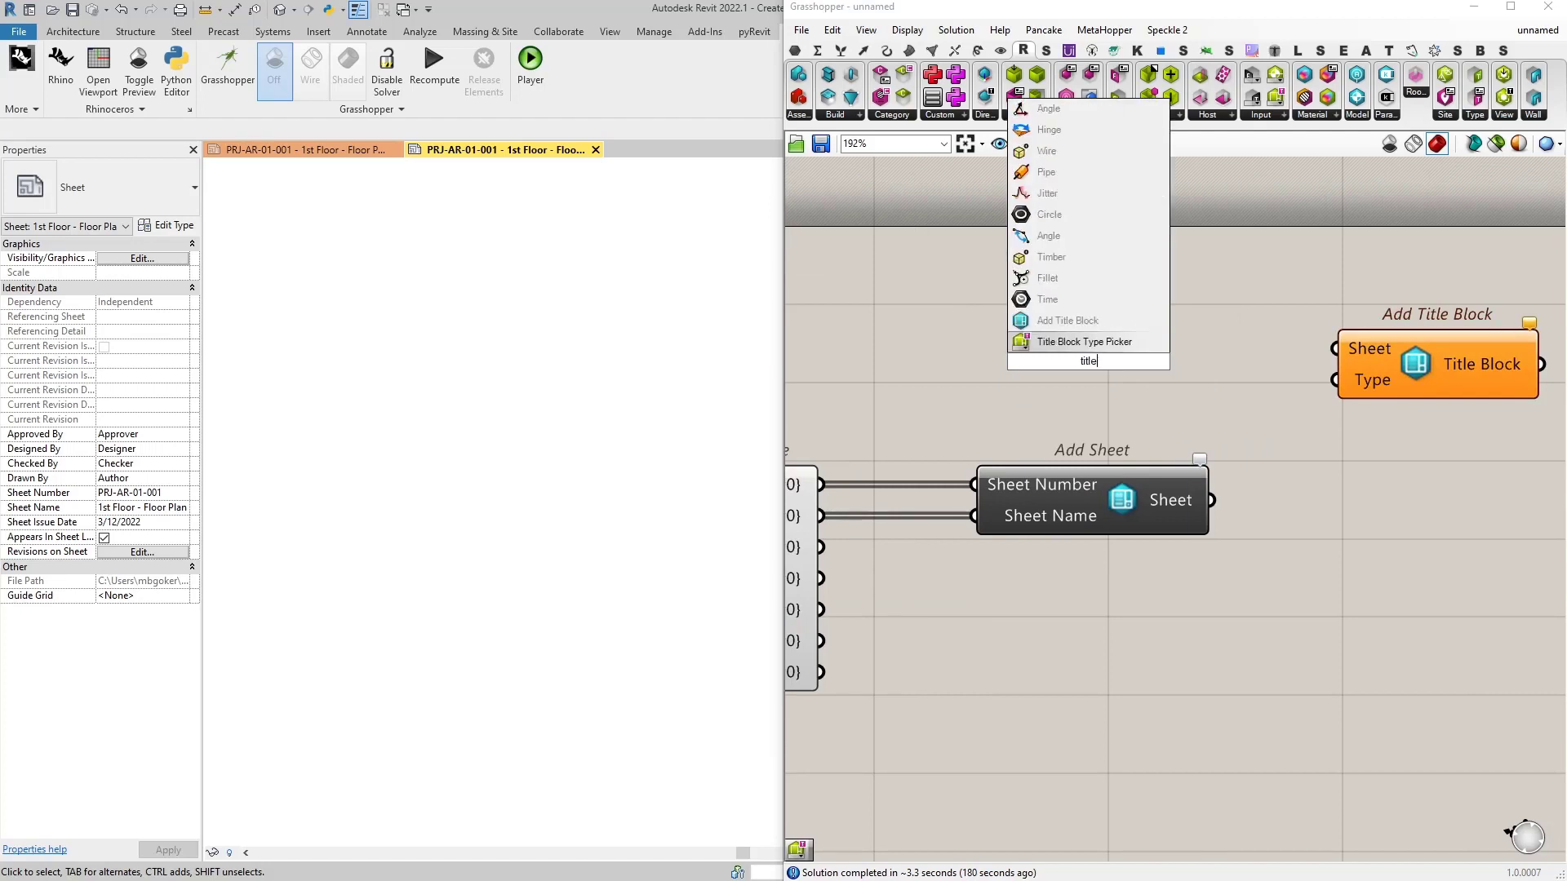
{"action": "left_click", "coordinate": [1040, 344]}
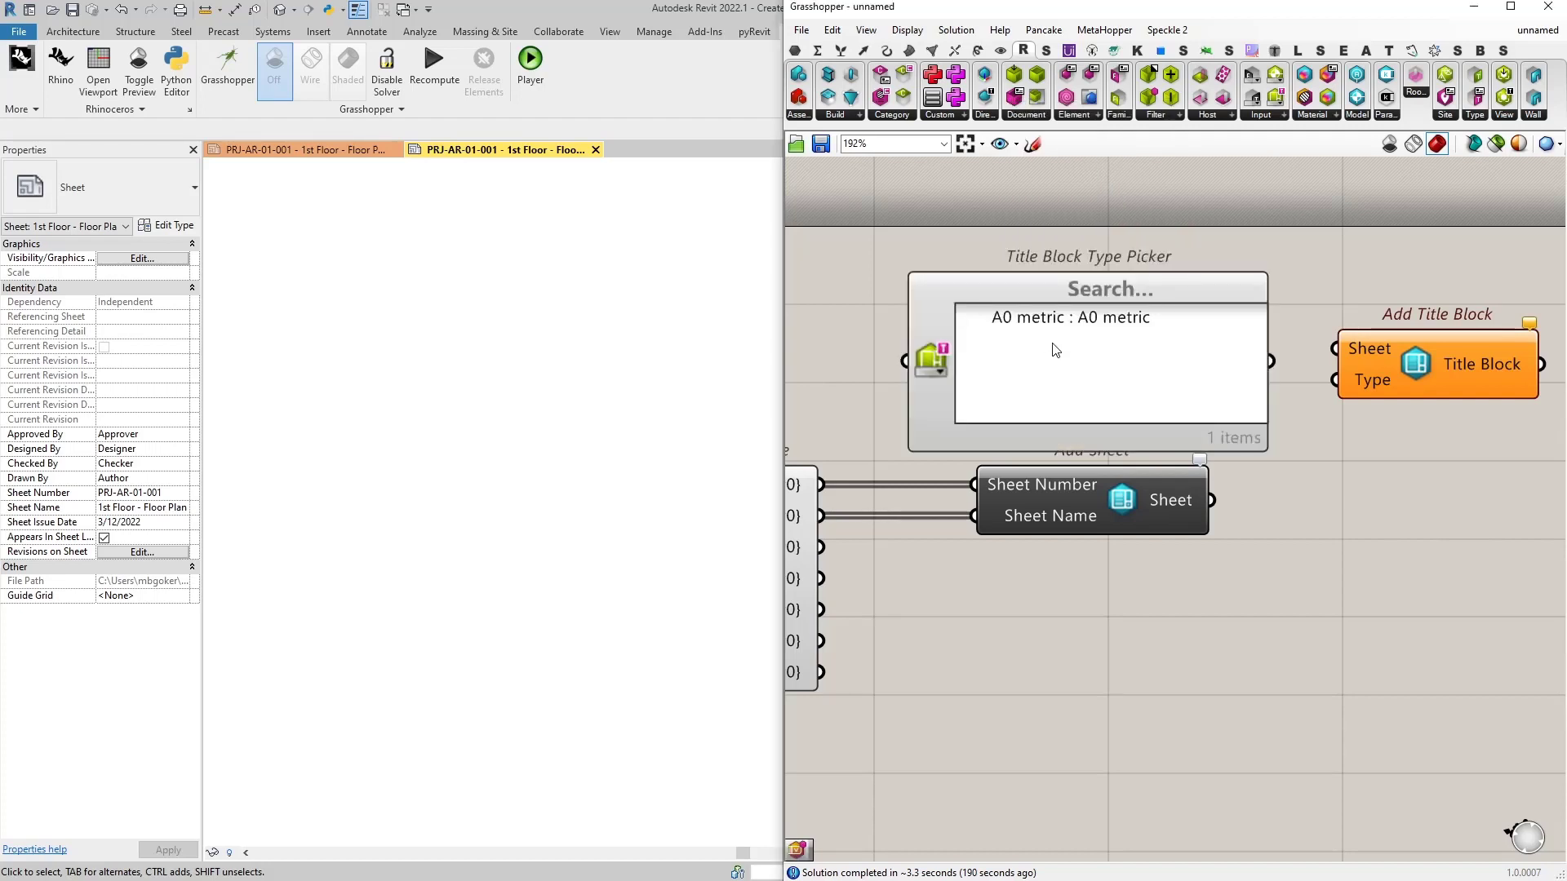
{"action": "left_click", "coordinate": [992, 296]}
{"action": "left_click_drag", "start_coordinate": [1277, 382], "coordinate": [1336, 381]}
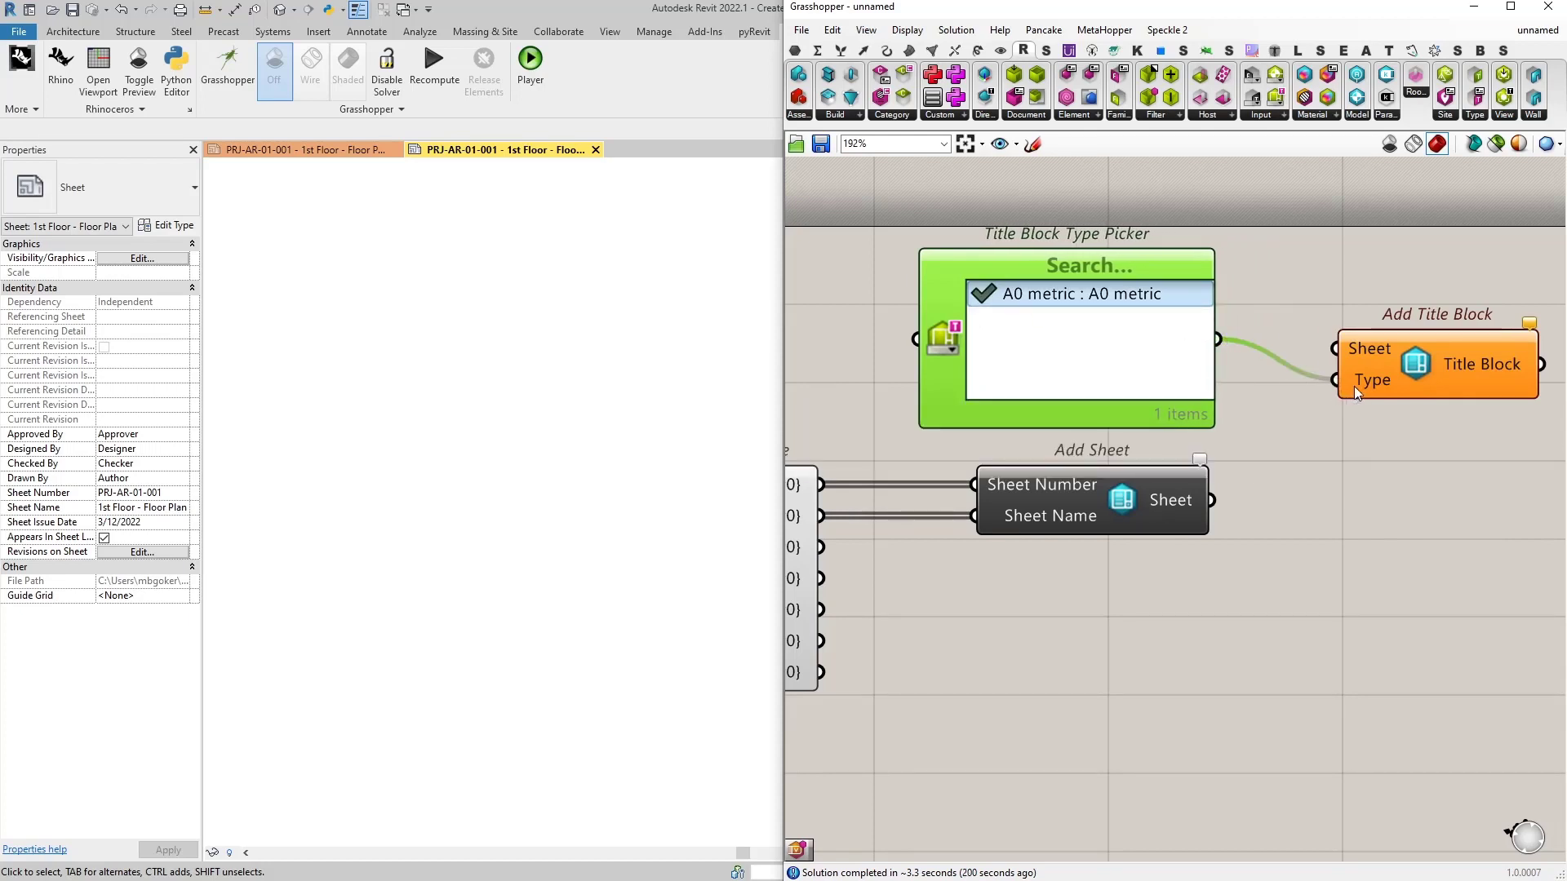
Connect the Sheet output of Add Sheet to the Sheet input of Add Title Block
{"action": "right_click_drag", "start_coordinate": [1280, 457], "coordinate": [1092, 445]}
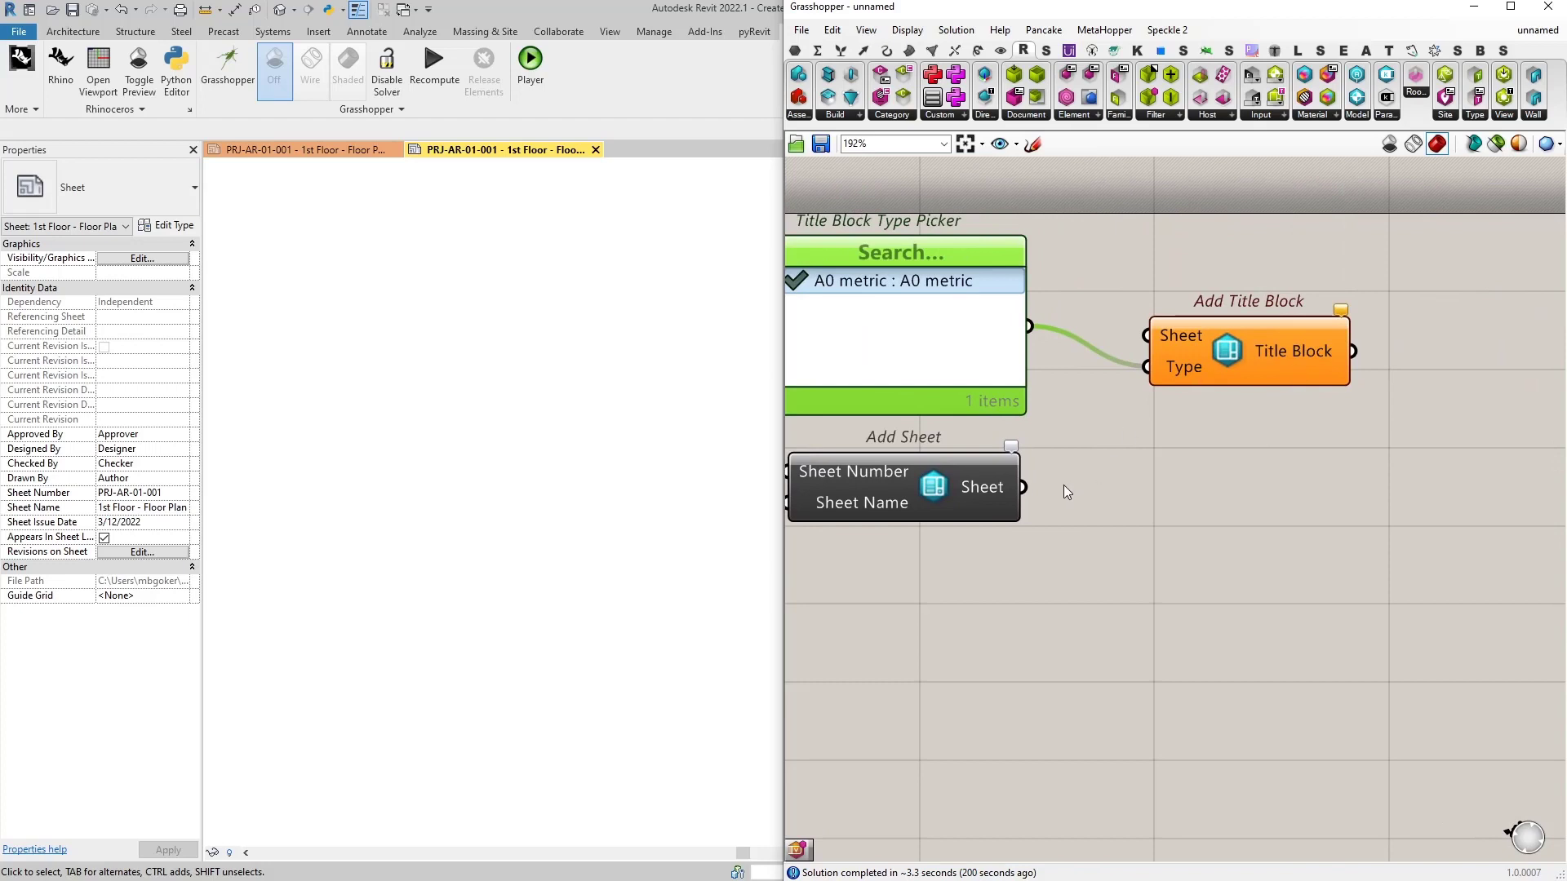
{"action": "left_click_drag", "start_coordinate": [1023, 488], "coordinate": [1158, 335]}
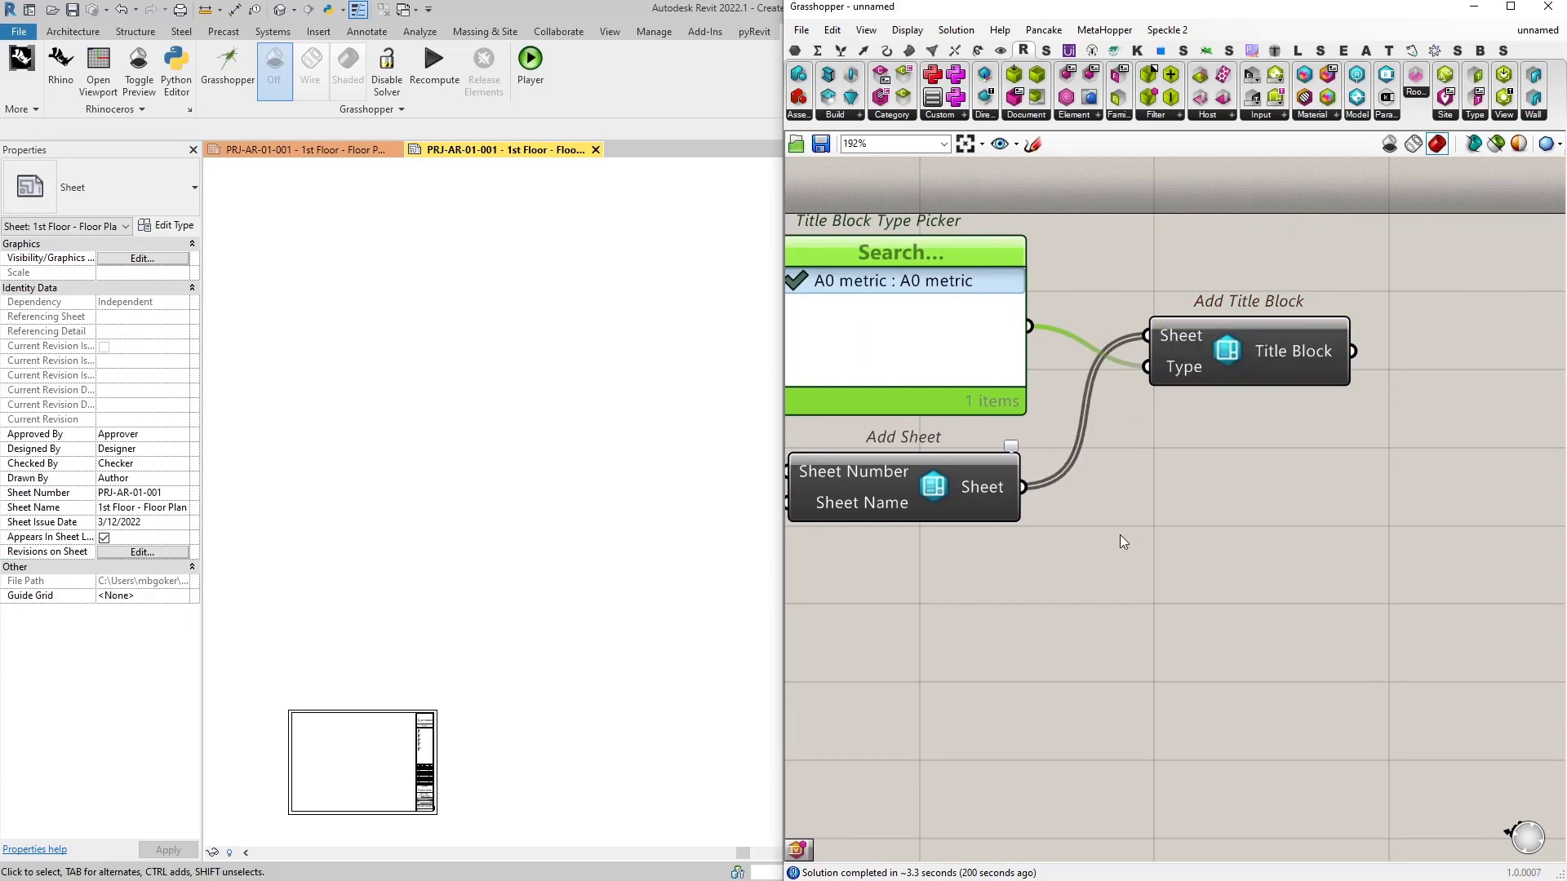
{"action": "left_click", "coordinate": [1120, 542]}
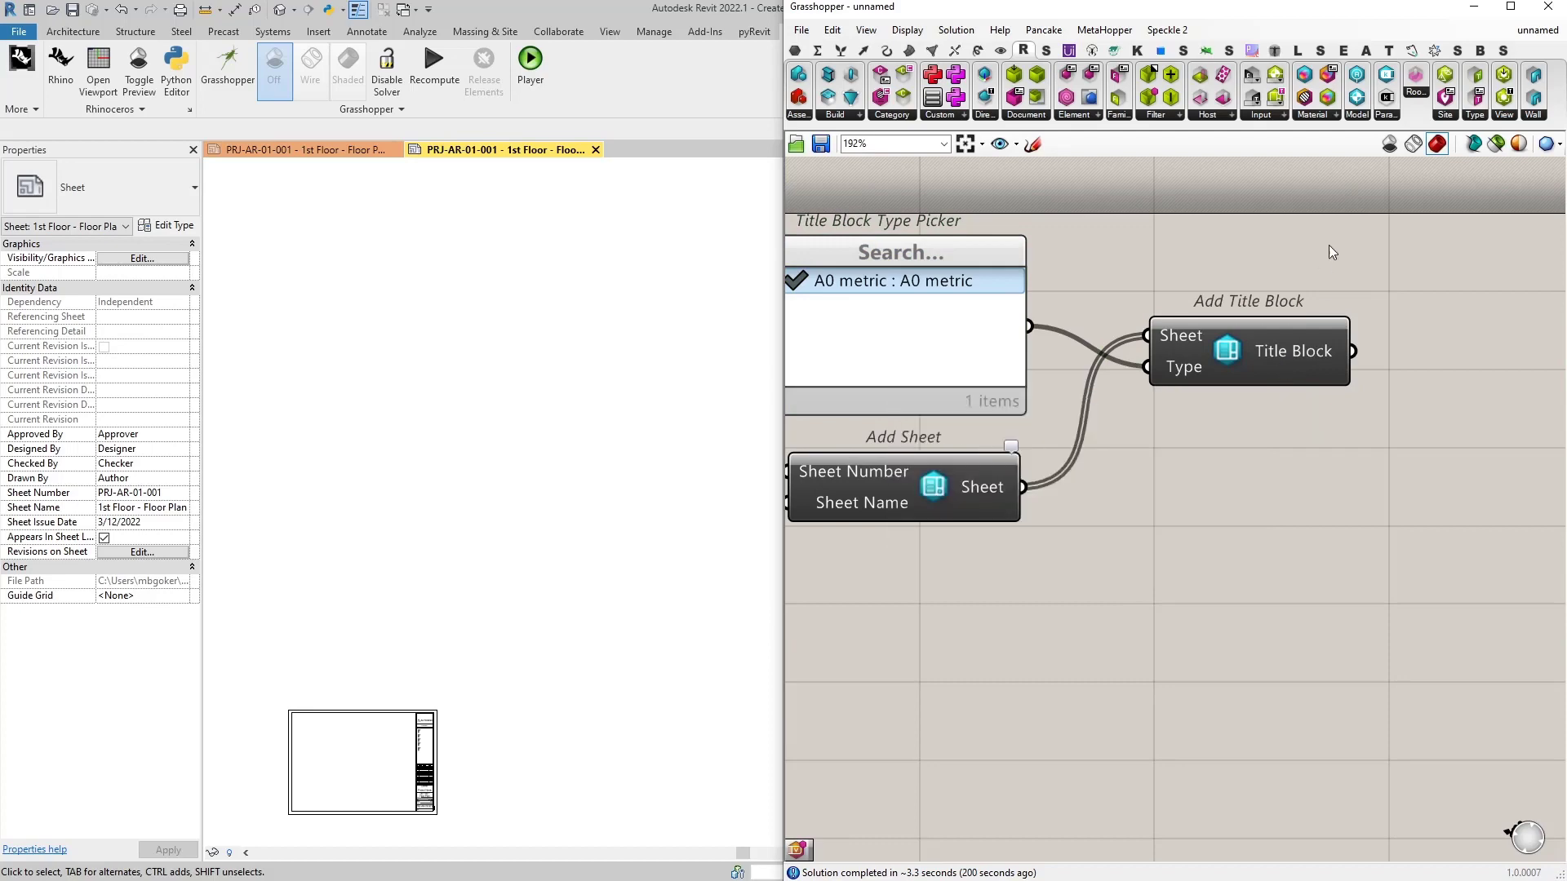
Switch to Revit and select the title block on sheet PRJ-AR-01-001 to examine its properties
{"action": "left_click", "coordinate": [1475, 12]}
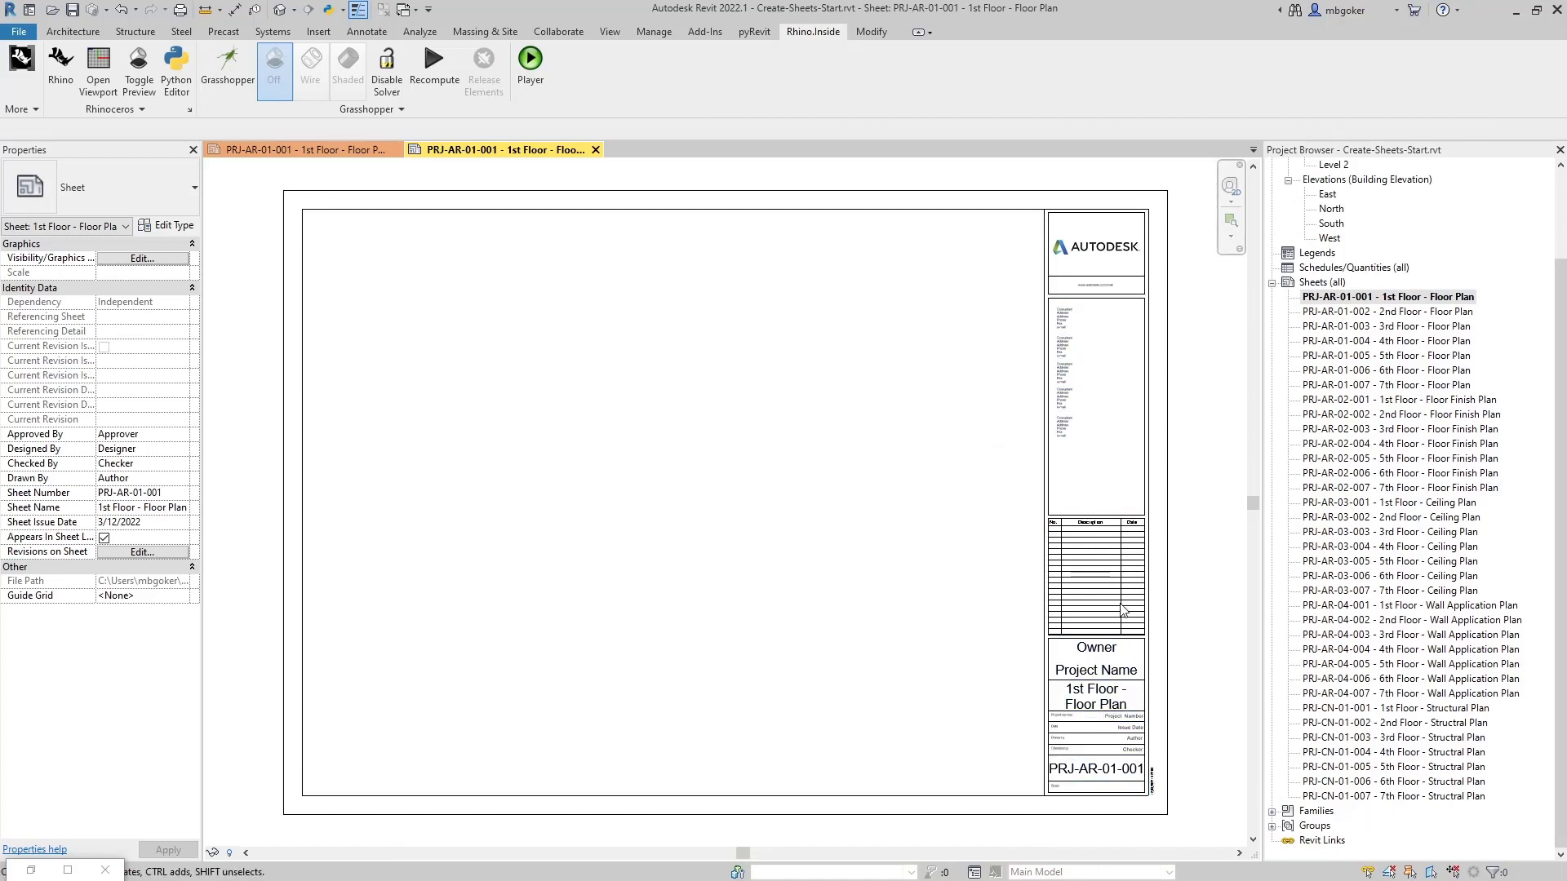
{"action": "left_click", "coordinate": [1123, 551]}
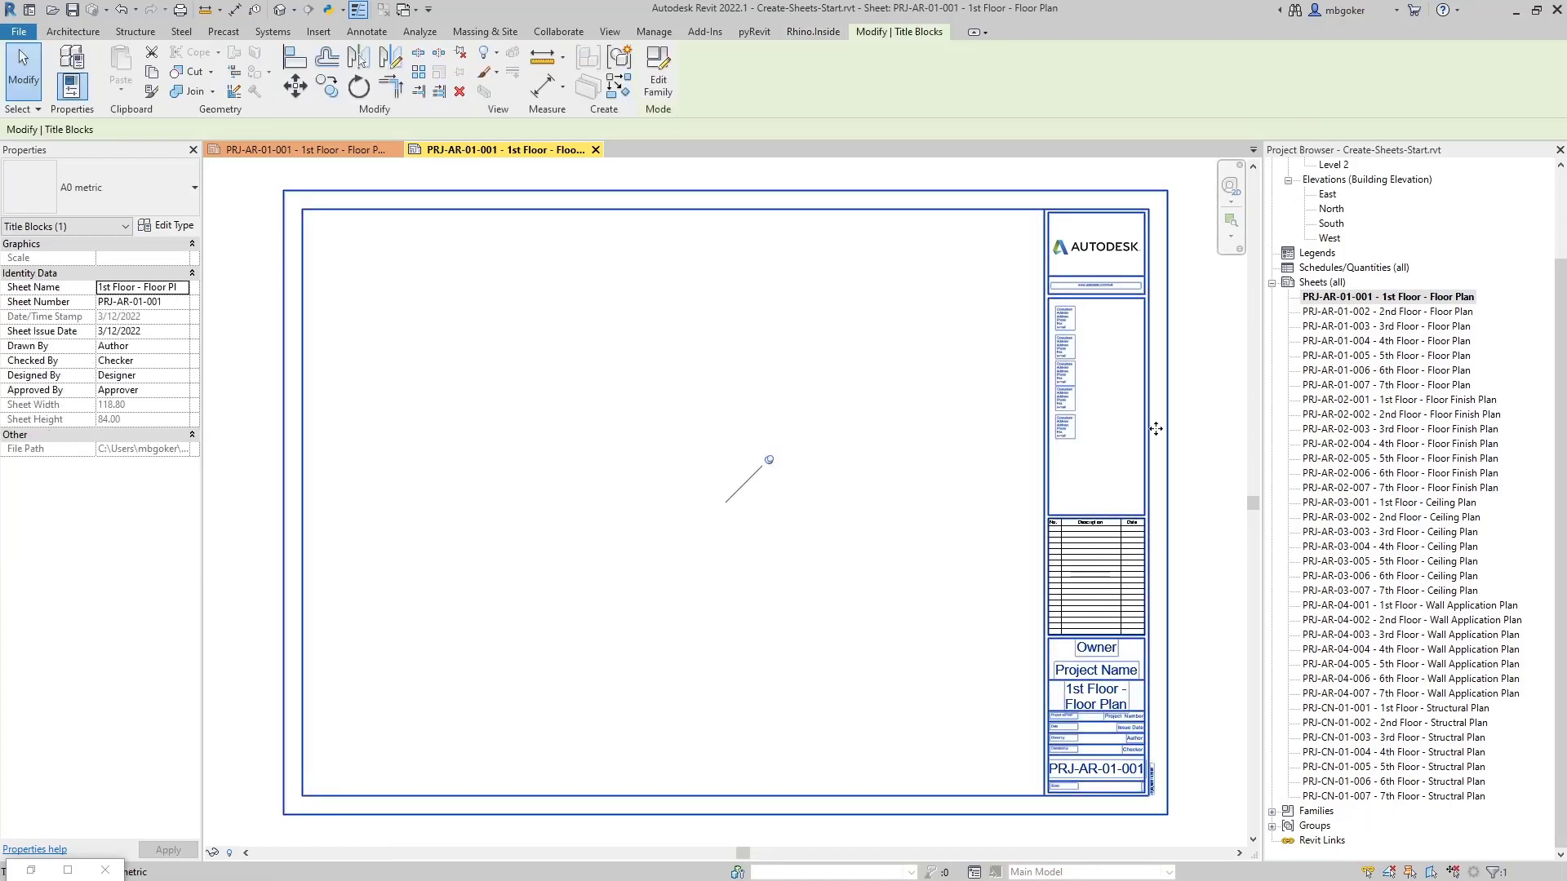
Open sheet PRJ-AR-01-005 - 5th Floor - Floor Plan to examine its title block, and close that view
{"action": "left_click", "coordinate": [1377, 357]}
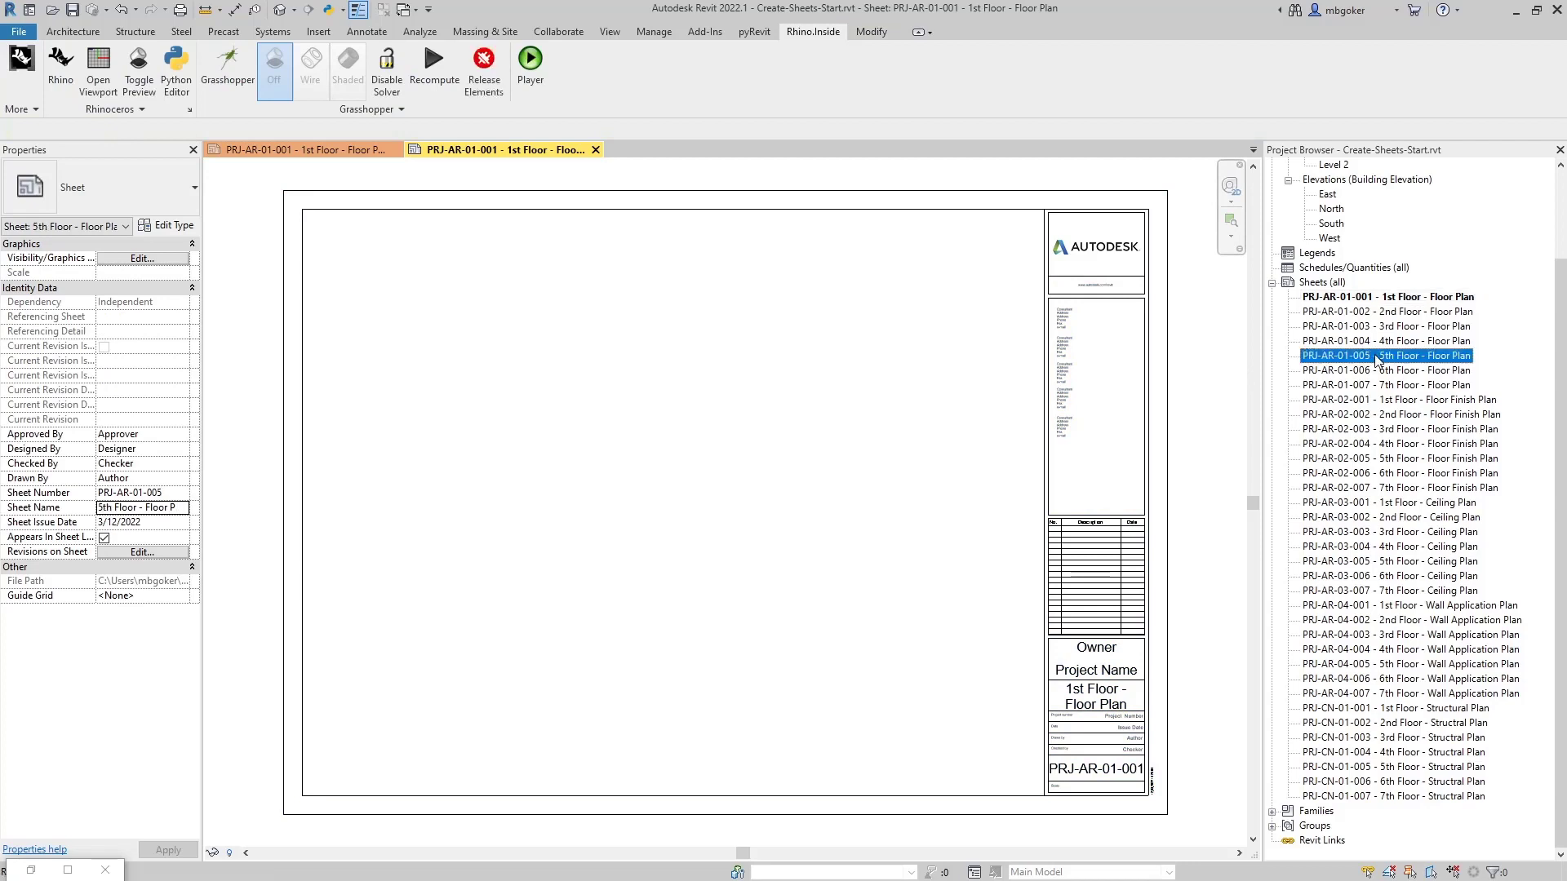
{"action": "double_click", "coordinate": [1377, 357]}
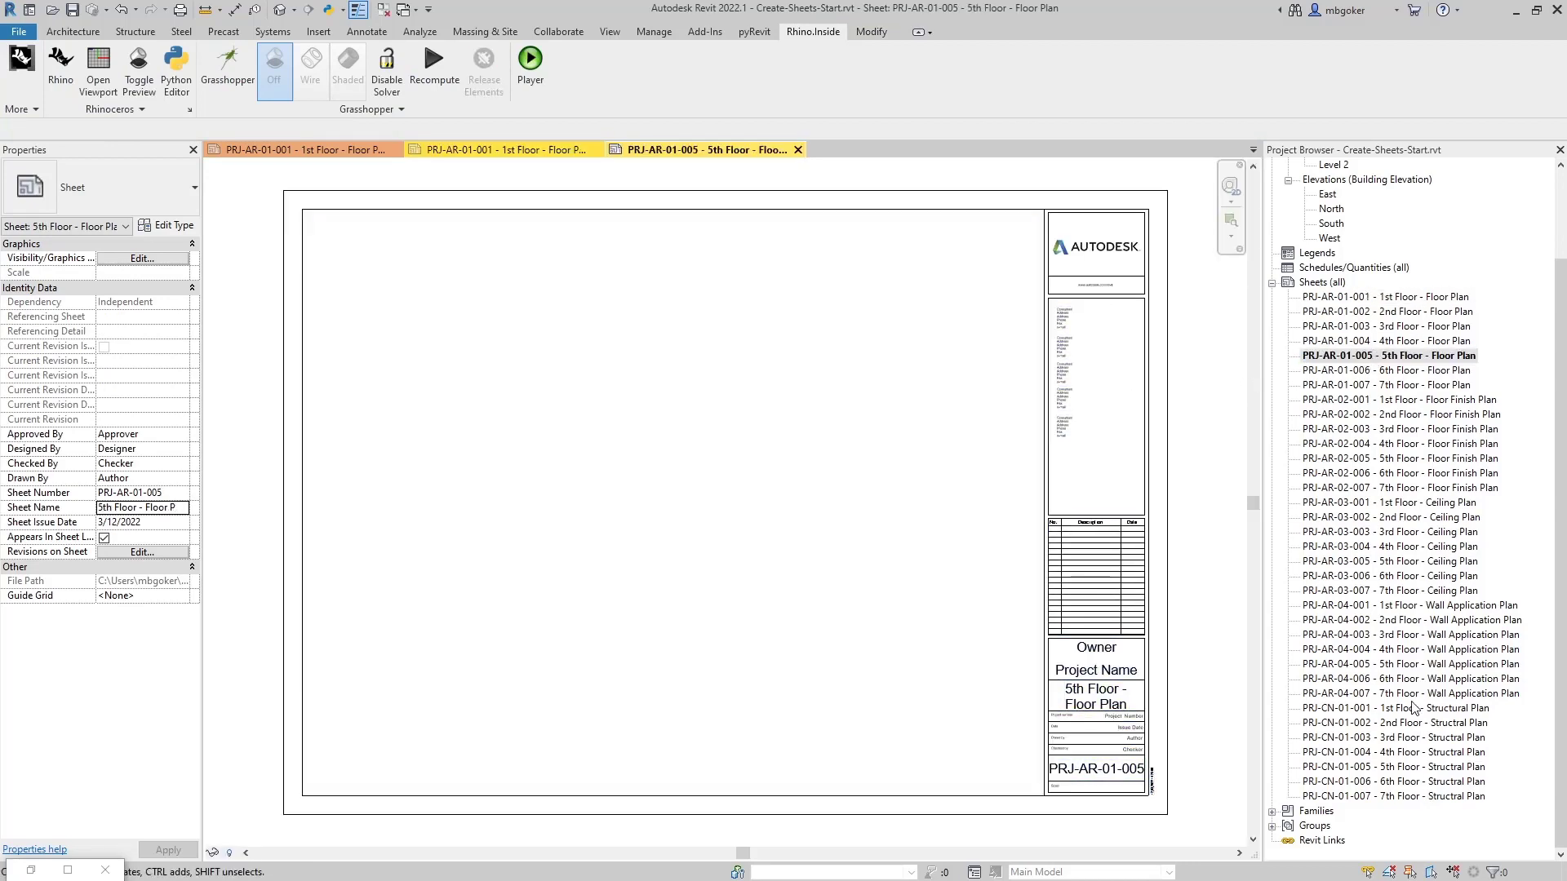
{"action": "left_click", "coordinate": [798, 149]}
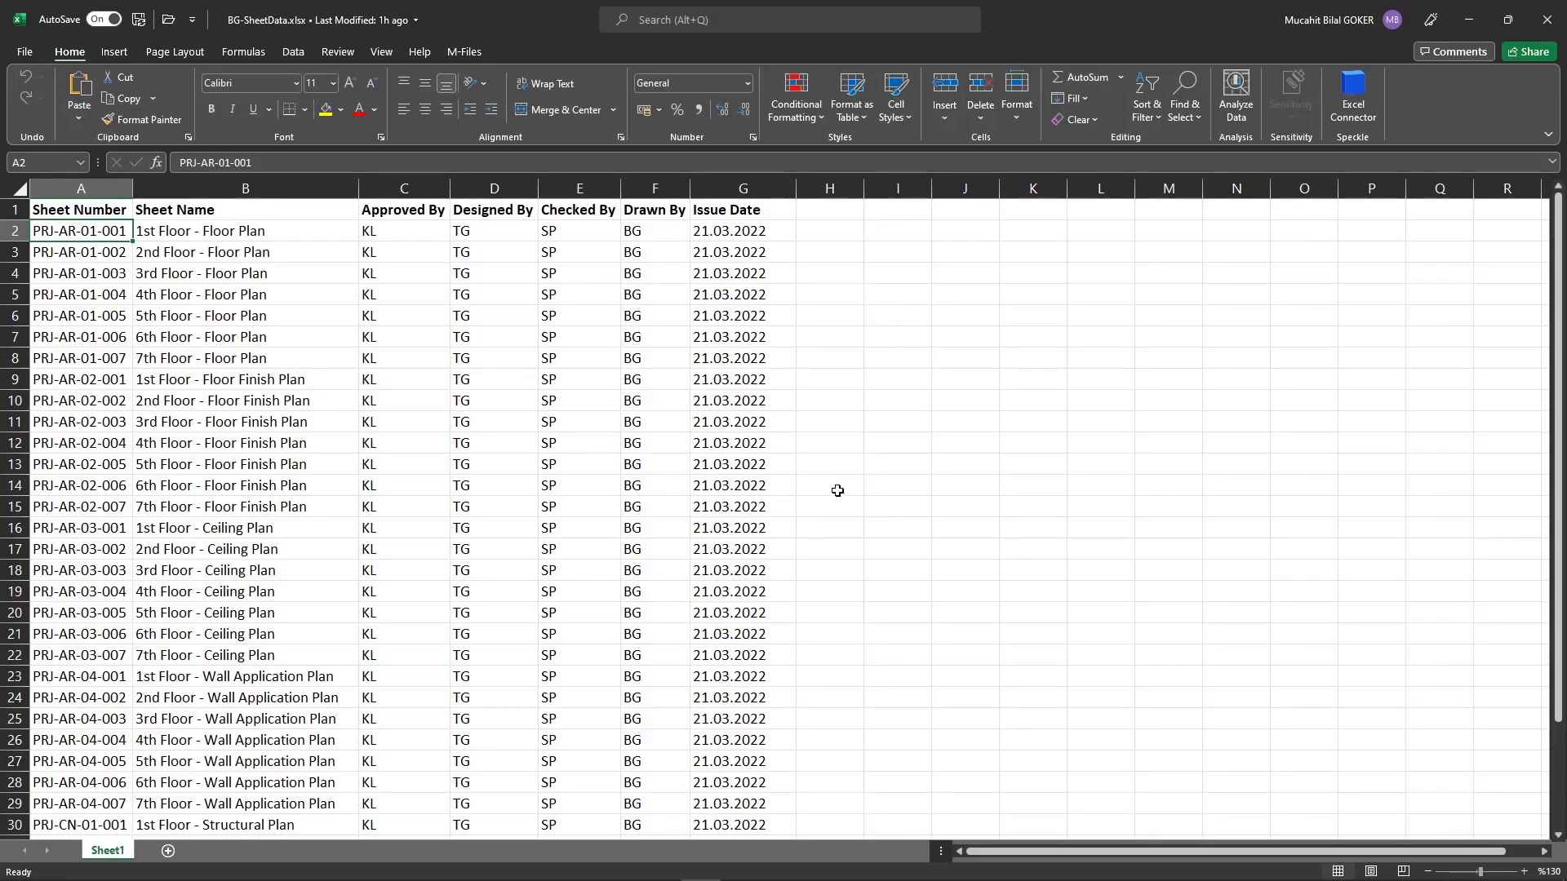
Compare the Approved By, Designed By, Checked By and Drawn By columns of BG-SheetData.xlsx in Excel with the sheet properties in Revit
{"action": "left_click", "coordinate": [396, 194]}
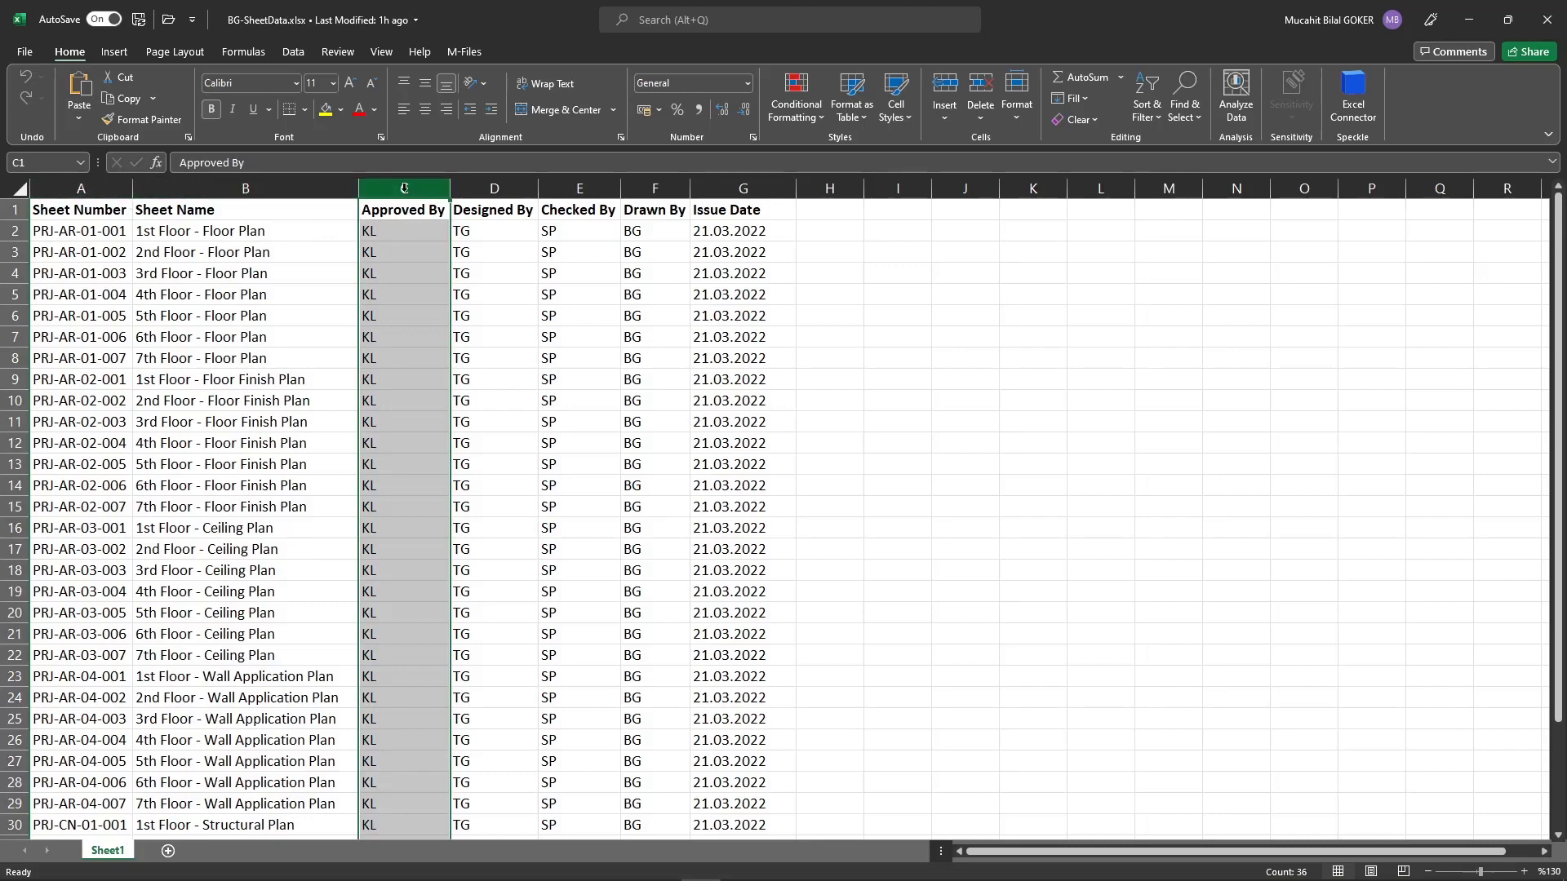
{"action": "left_click_drag", "start_coordinate": [507, 51], "coordinate": [943, 101]}
{"action": "left_click", "coordinate": [932, 243]}
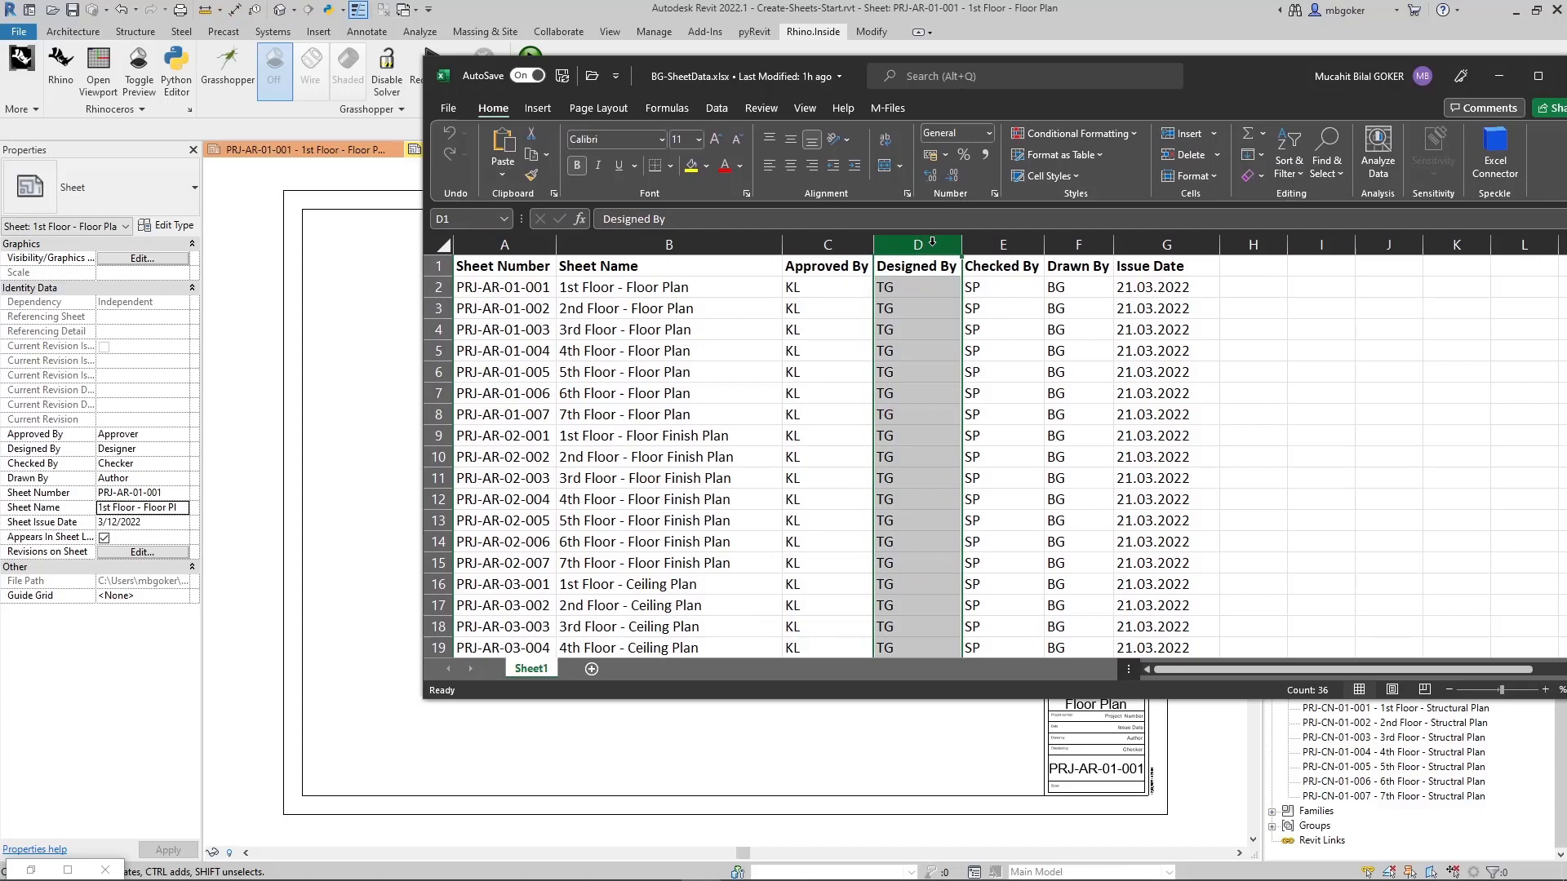
{"action": "left_click", "coordinate": [1012, 245]}
{"action": "left_click", "coordinate": [1081, 246]}
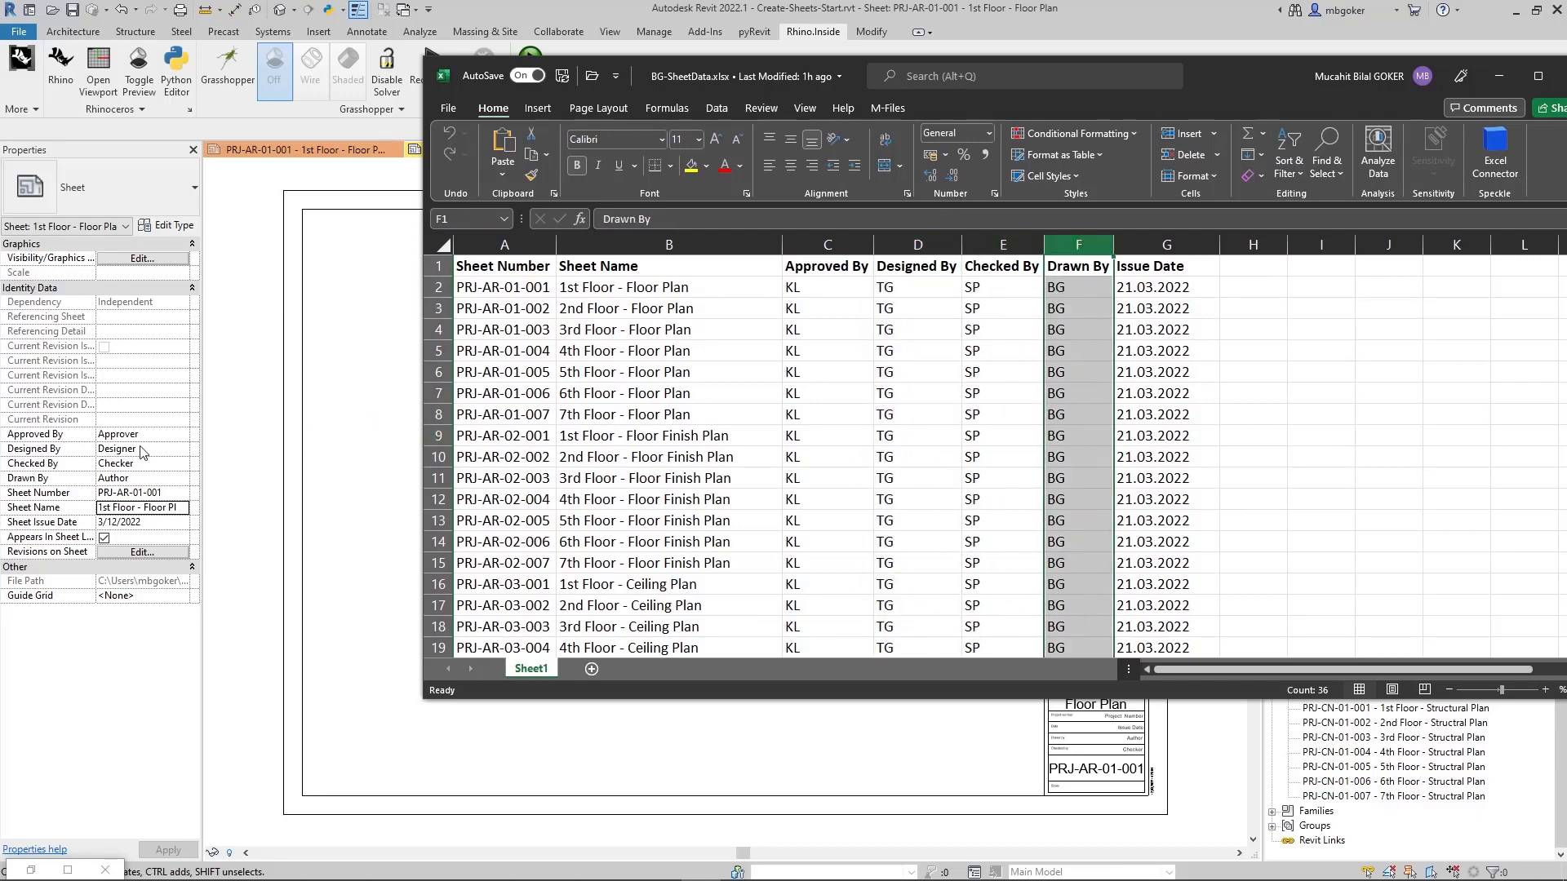
{"action": "left_click", "coordinate": [64, 441]}
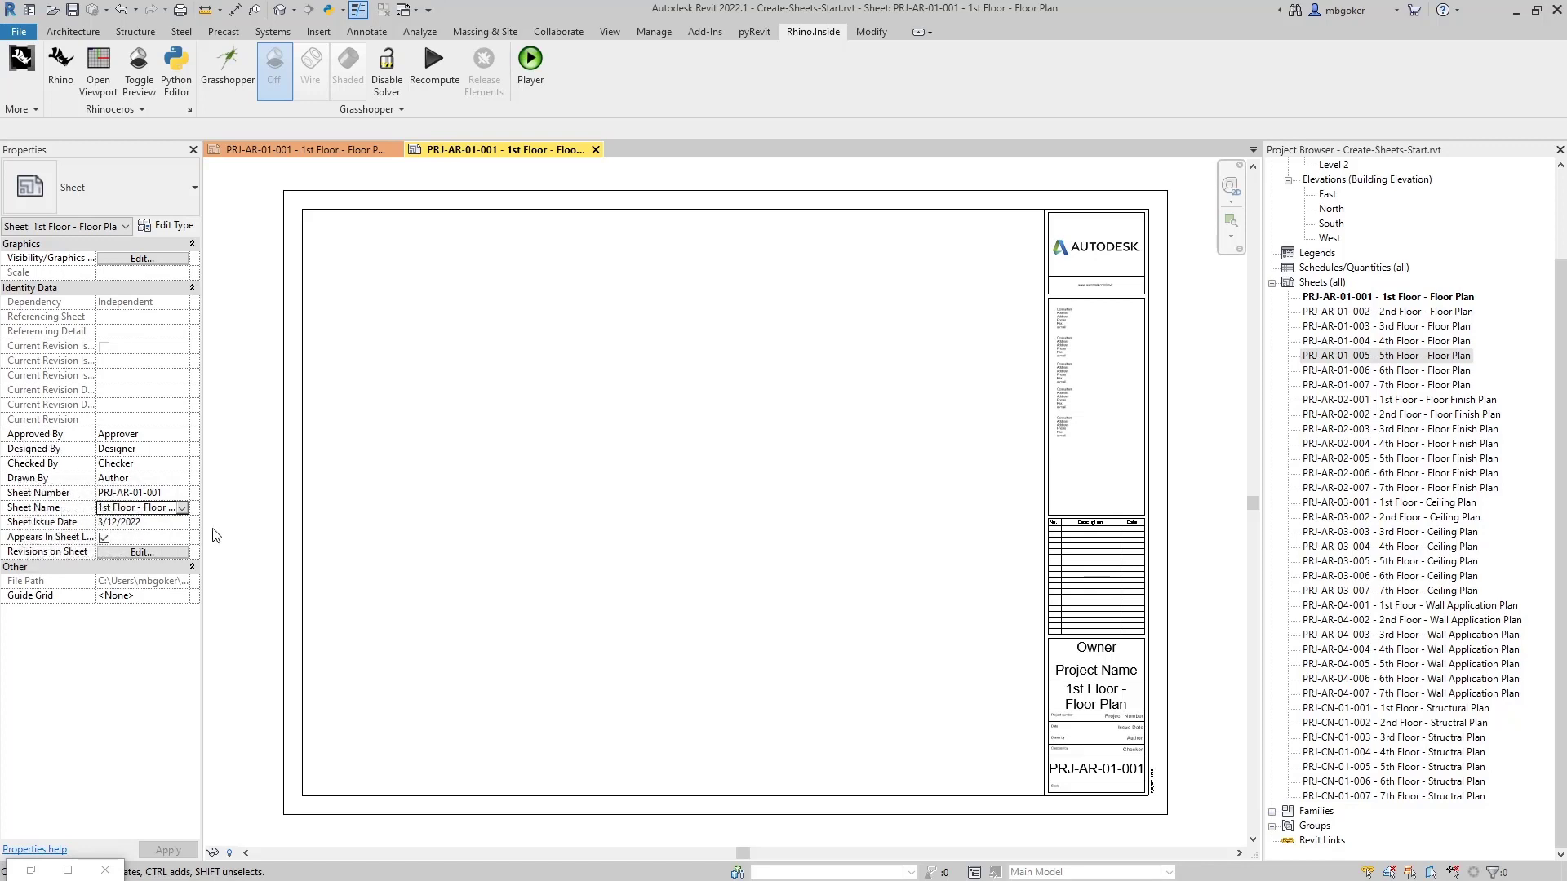
{"action": "key", "text": "alt+Tab"}
{"action": "left_click", "coordinate": [828, 244]}
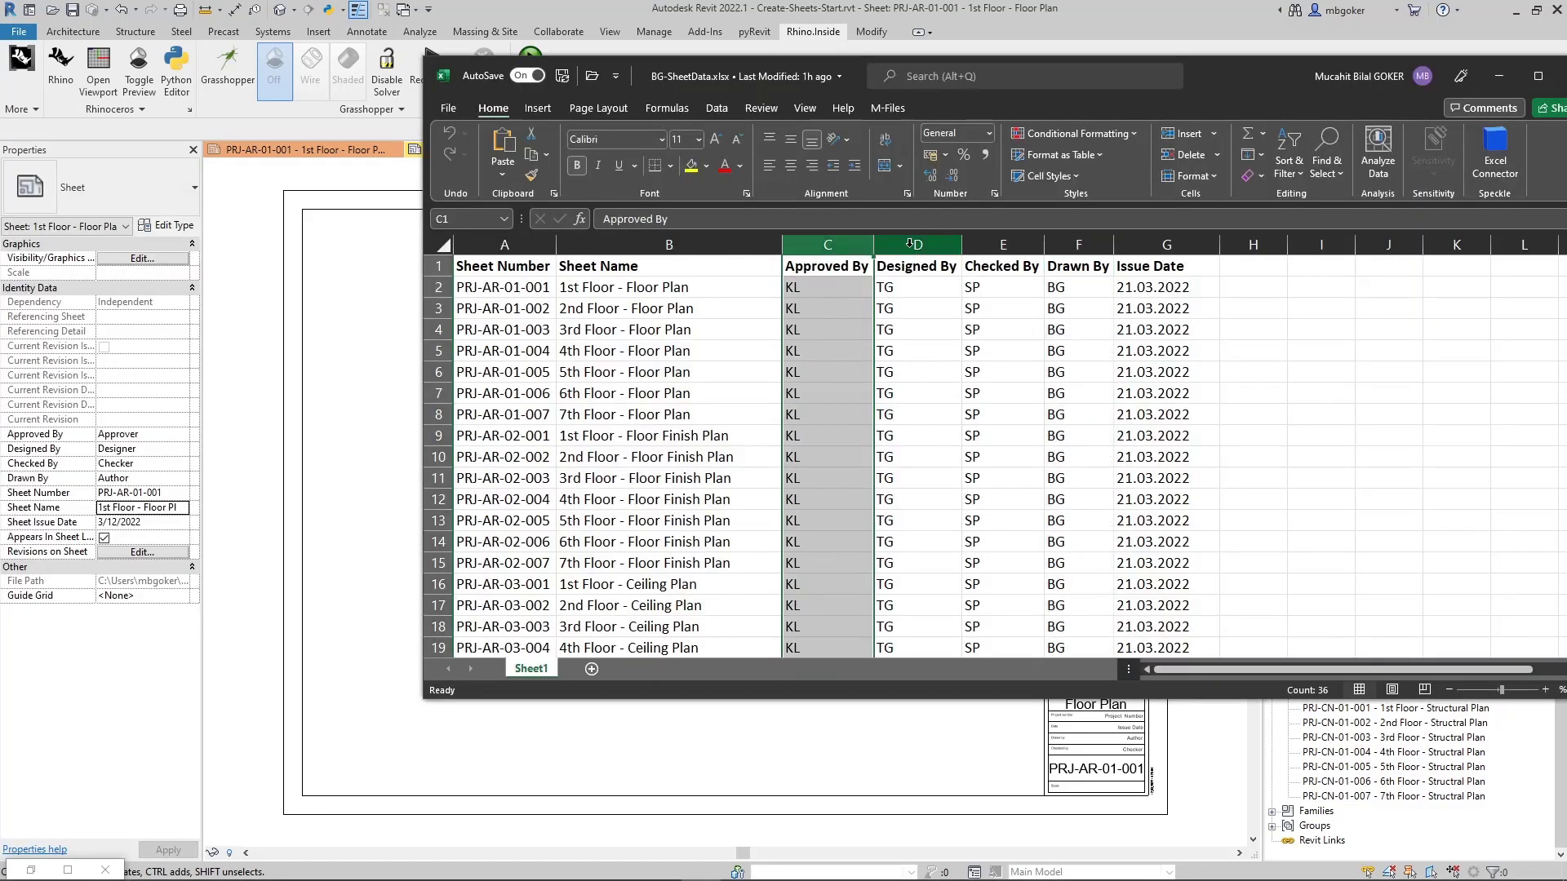
{"action": "left_click", "coordinate": [917, 245]}
{"action": "left_click", "coordinate": [1003, 245]}
{"action": "left_click", "coordinate": [1078, 244]}
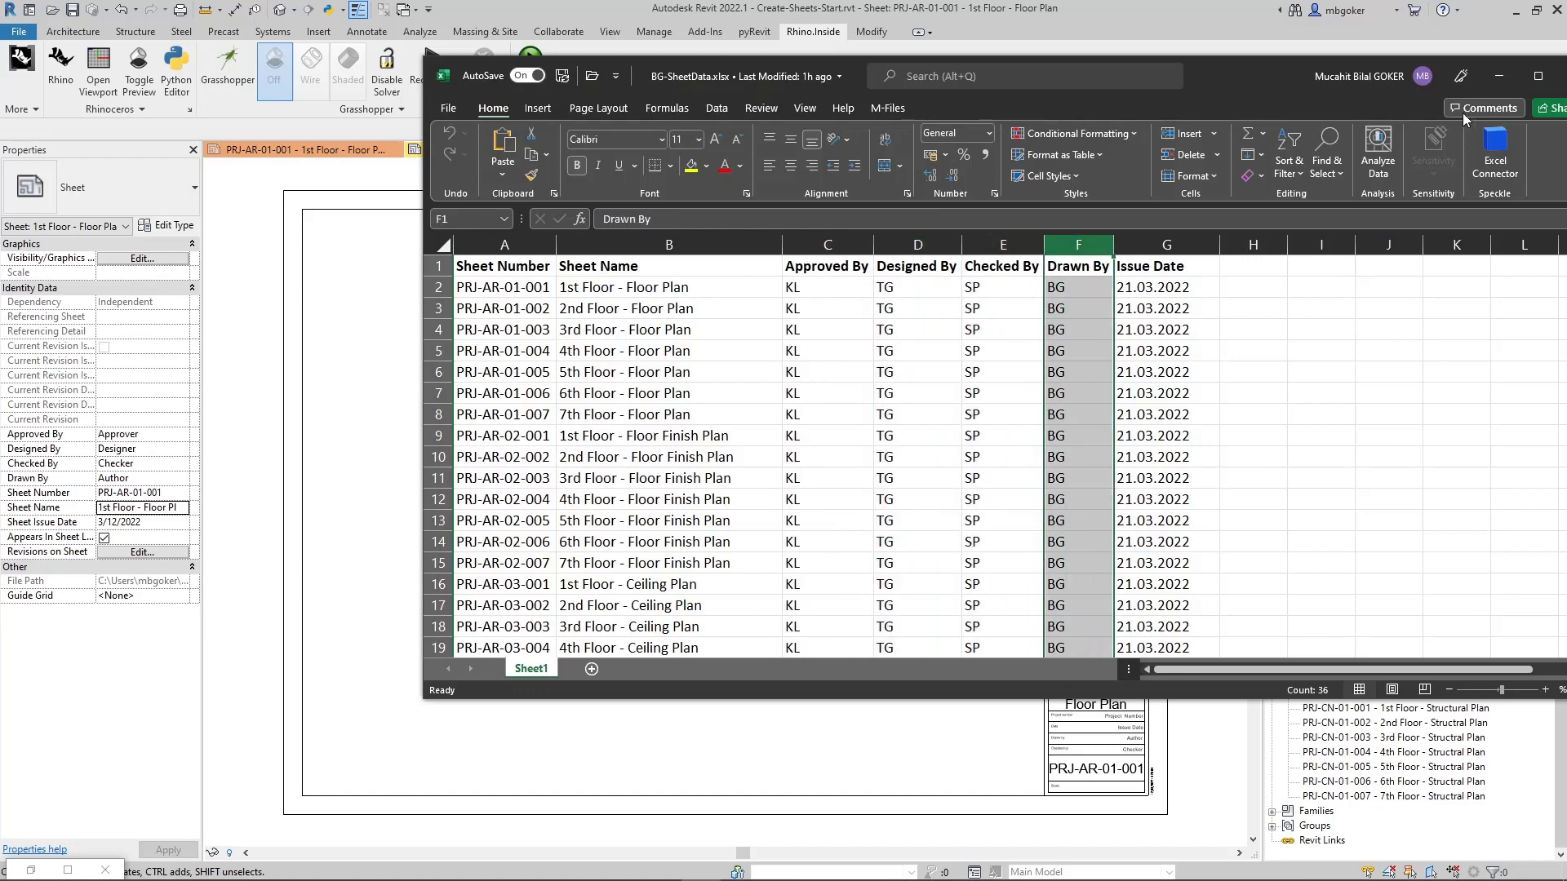
{"action": "key", "text": "alt+Tab"}
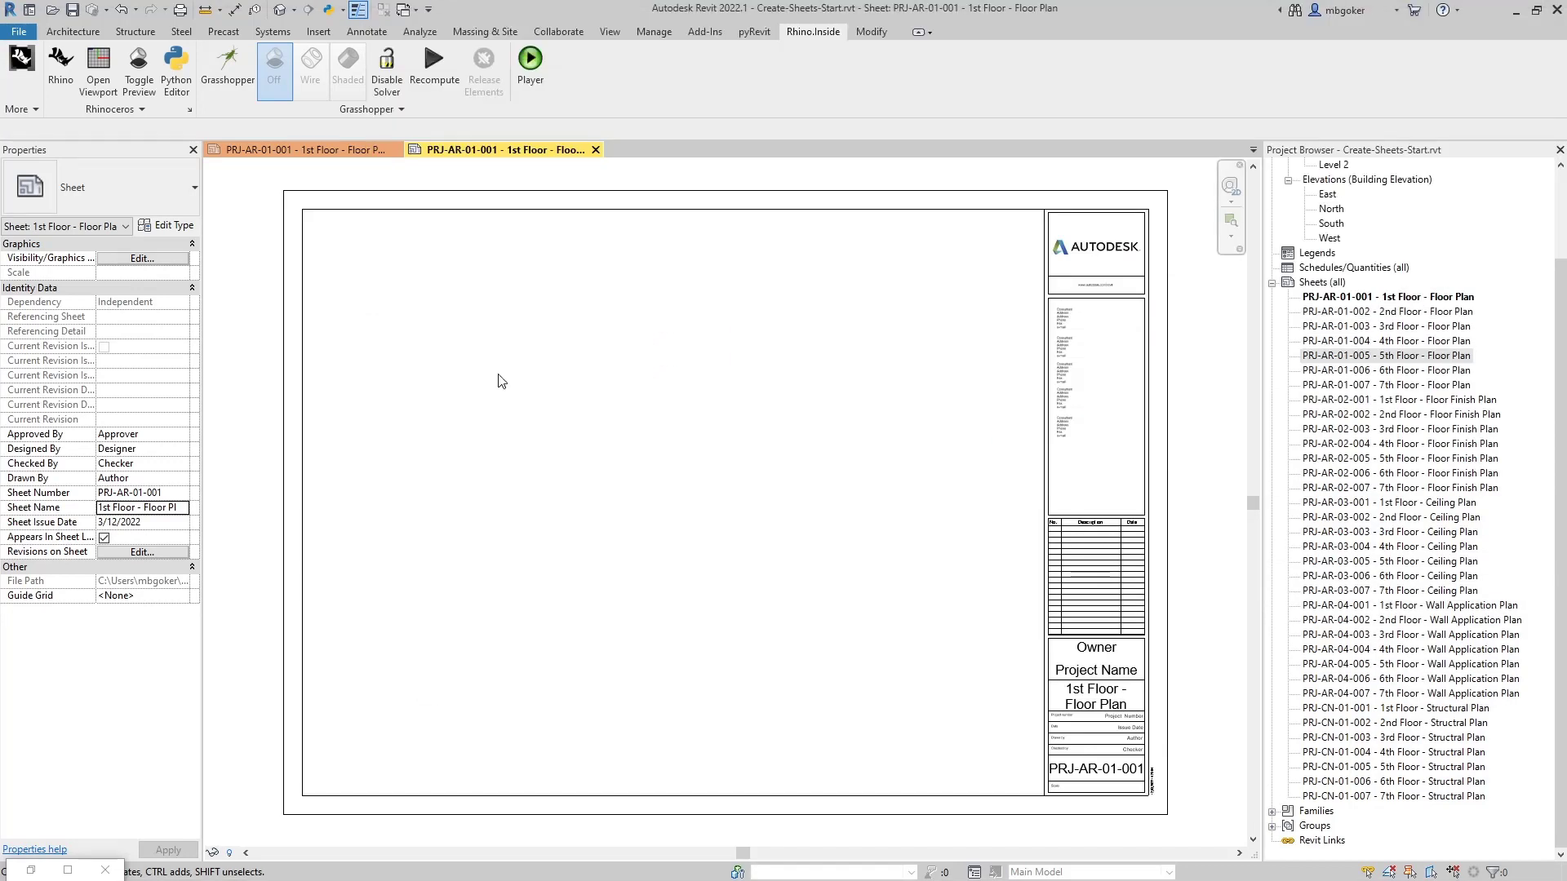
Switch to Grasshopper, add an Element Parameter component beside Add Sheet and connect the Sheet output to its Element input
{"action": "left_click", "coordinate": [32, 870]}
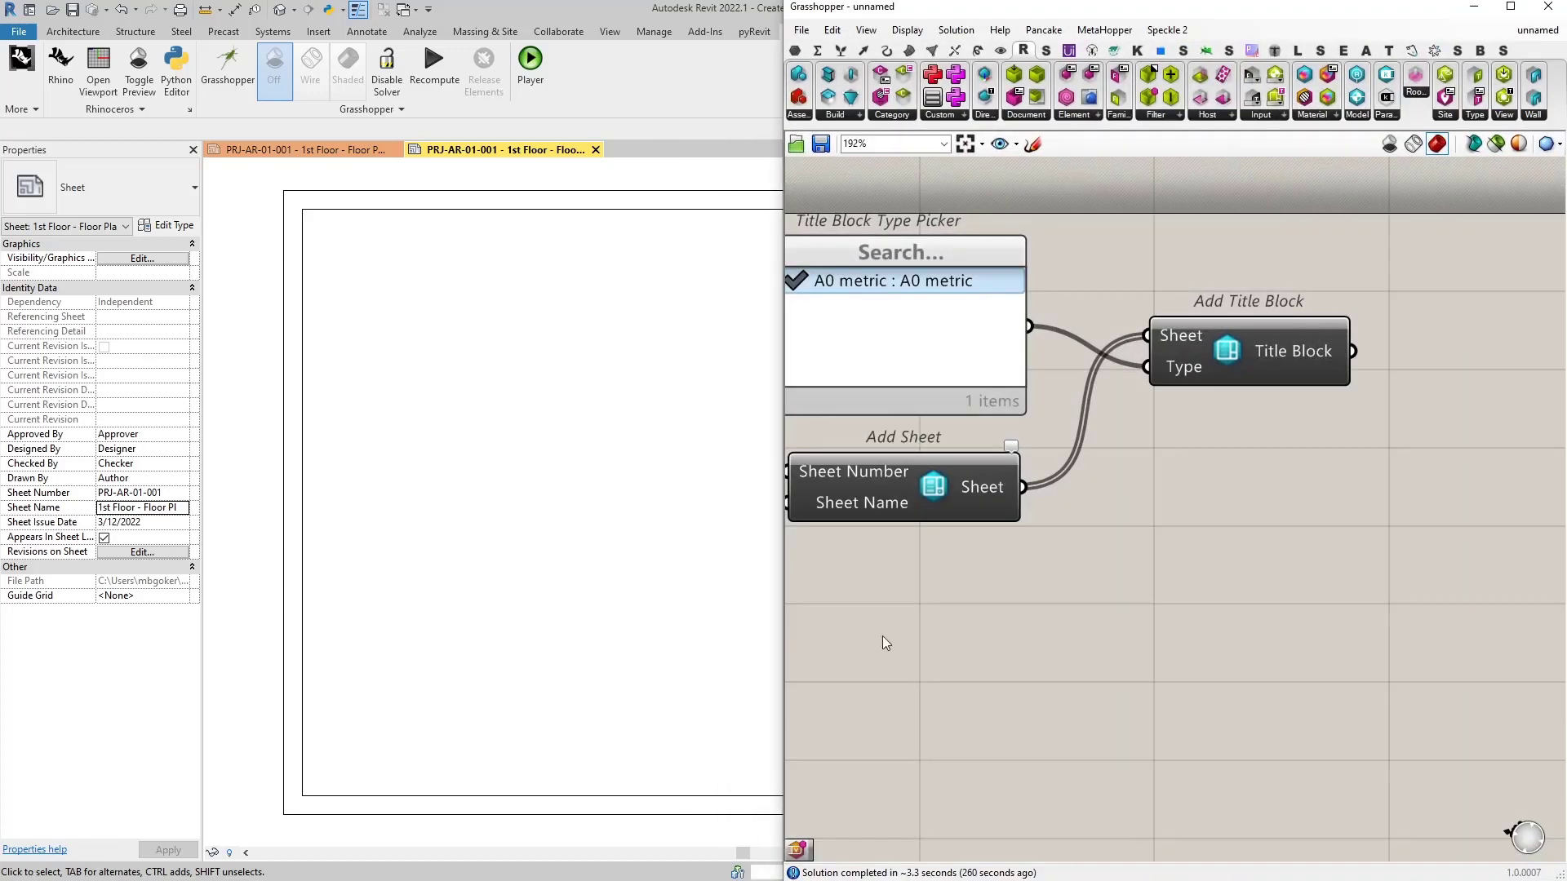
{"action": "scroll", "coordinate": [1158, 492], "scroll_direction": "down", "scroll_amount": 3}
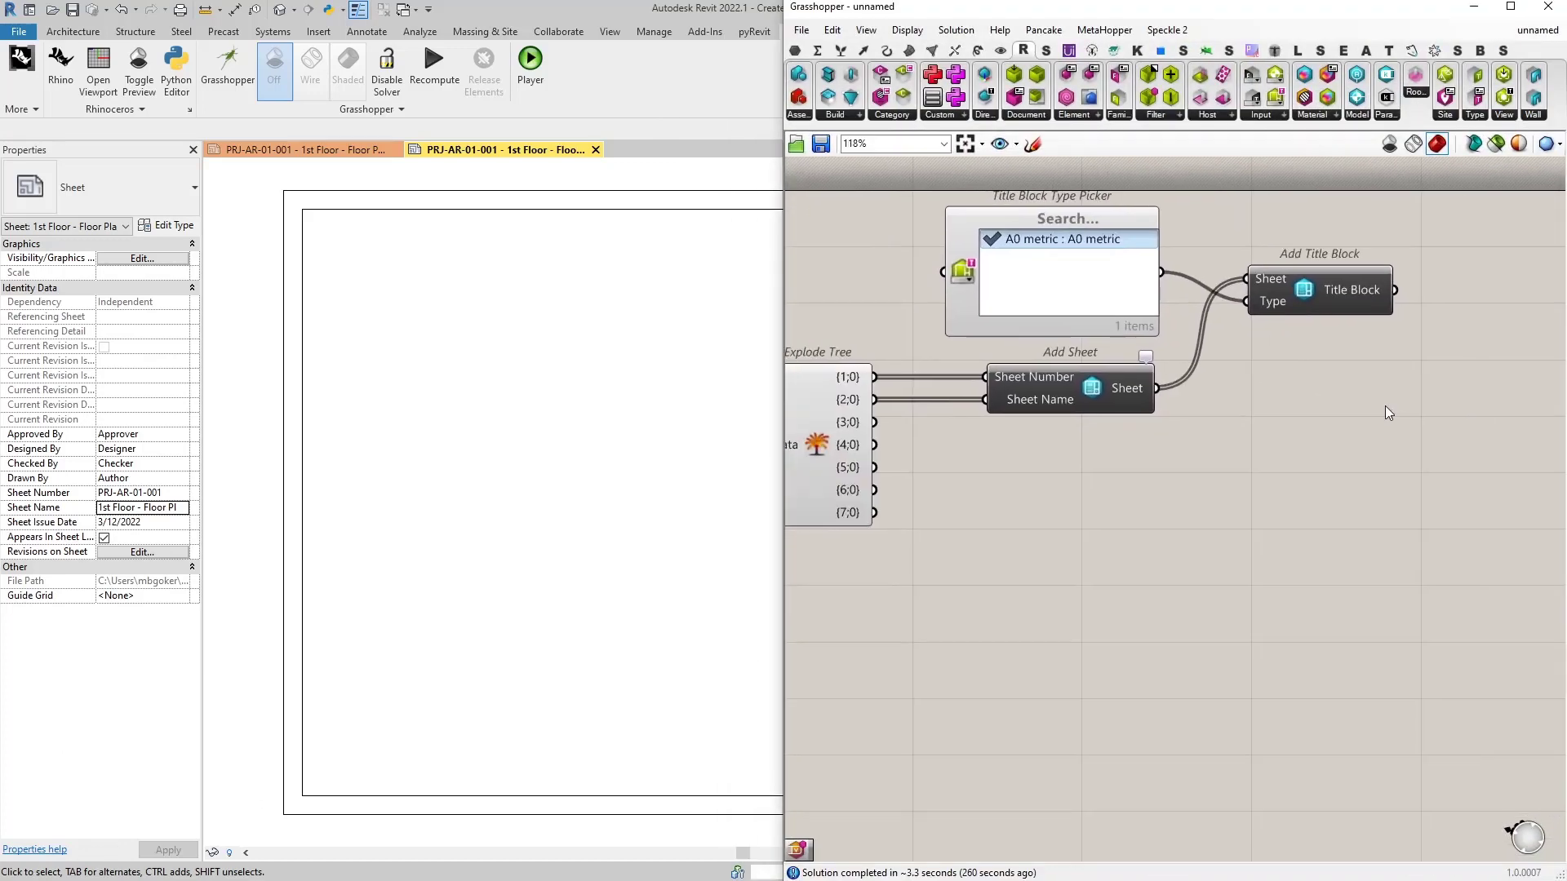
{"action": "scroll", "coordinate": [1387, 412], "scroll_direction": "down", "scroll_amount": 1}
{"action": "scroll", "coordinate": [1182, 446], "scroll_direction": "up", "scroll_amount": 1}
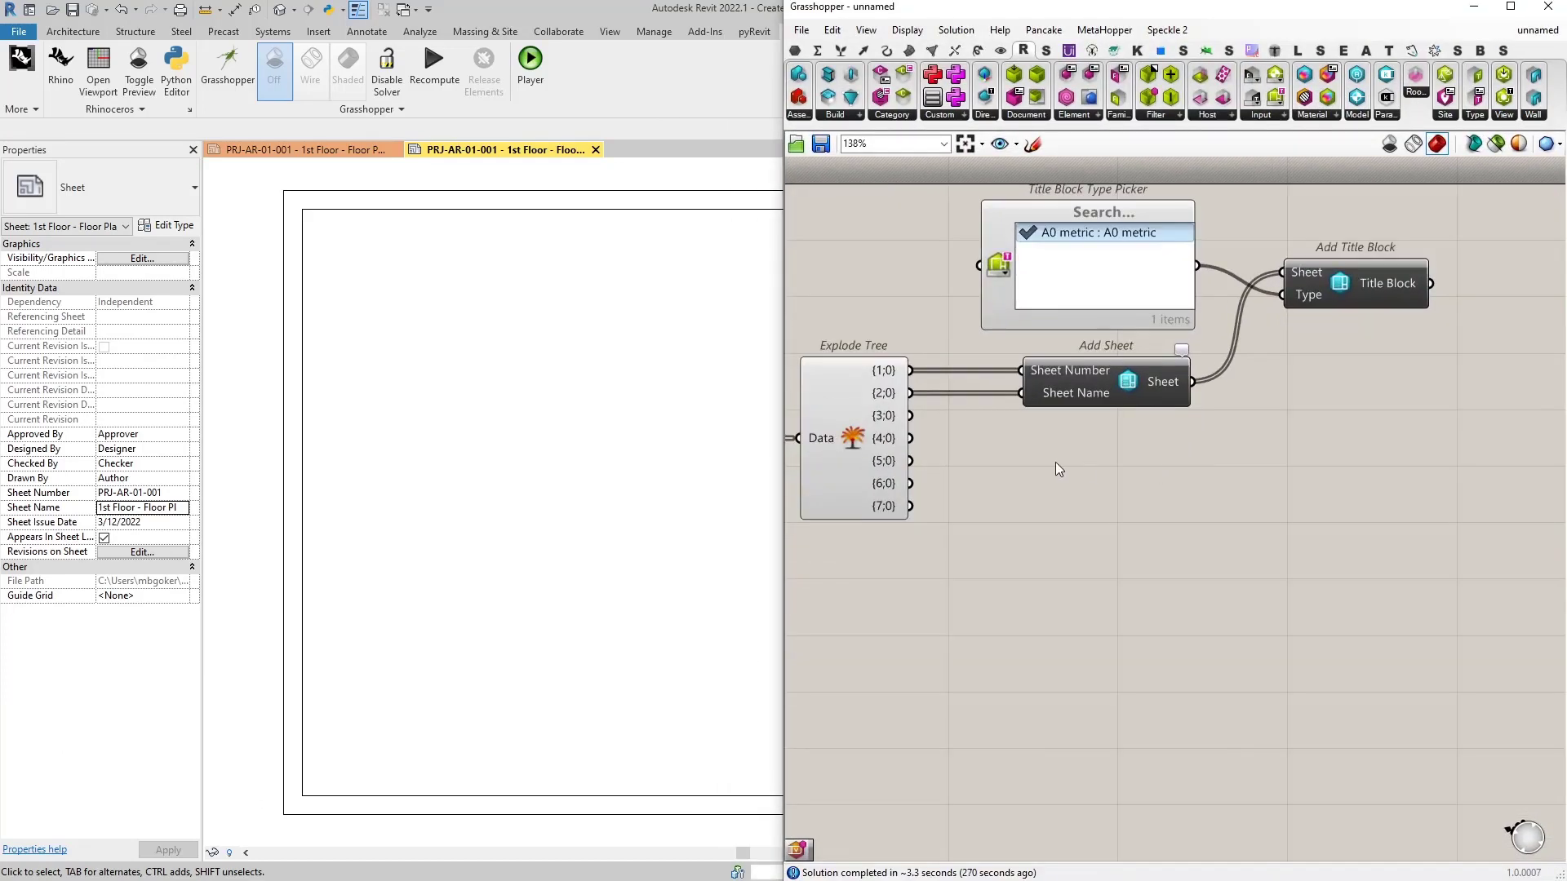
{"action": "double_click", "coordinate": [1339, 463]}
{"action": "type", "text": "element parame"}
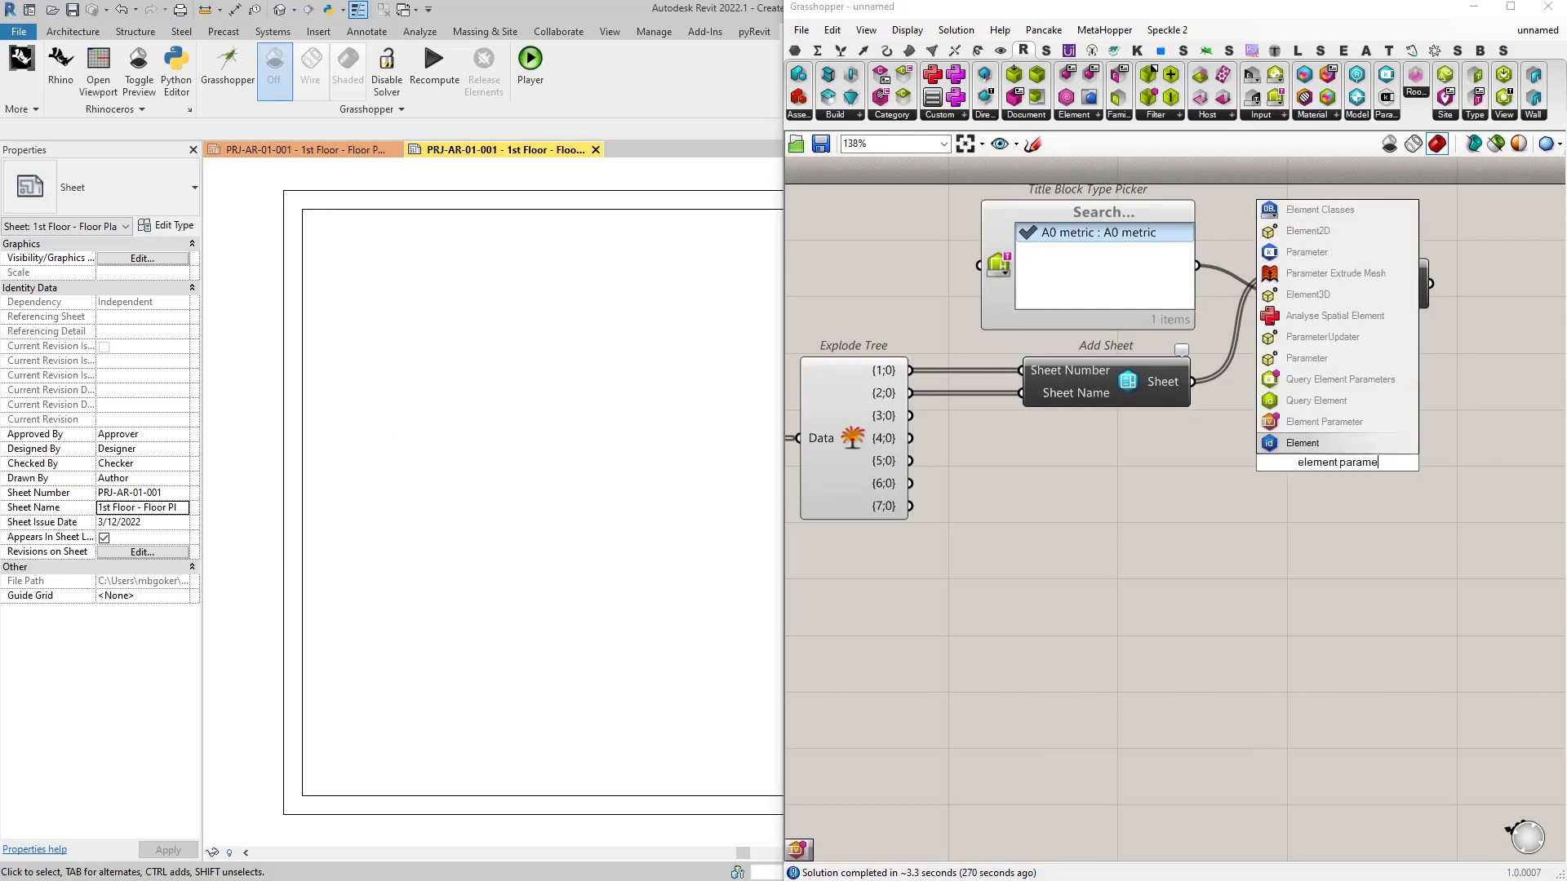
{"action": "key", "text": "Return"}
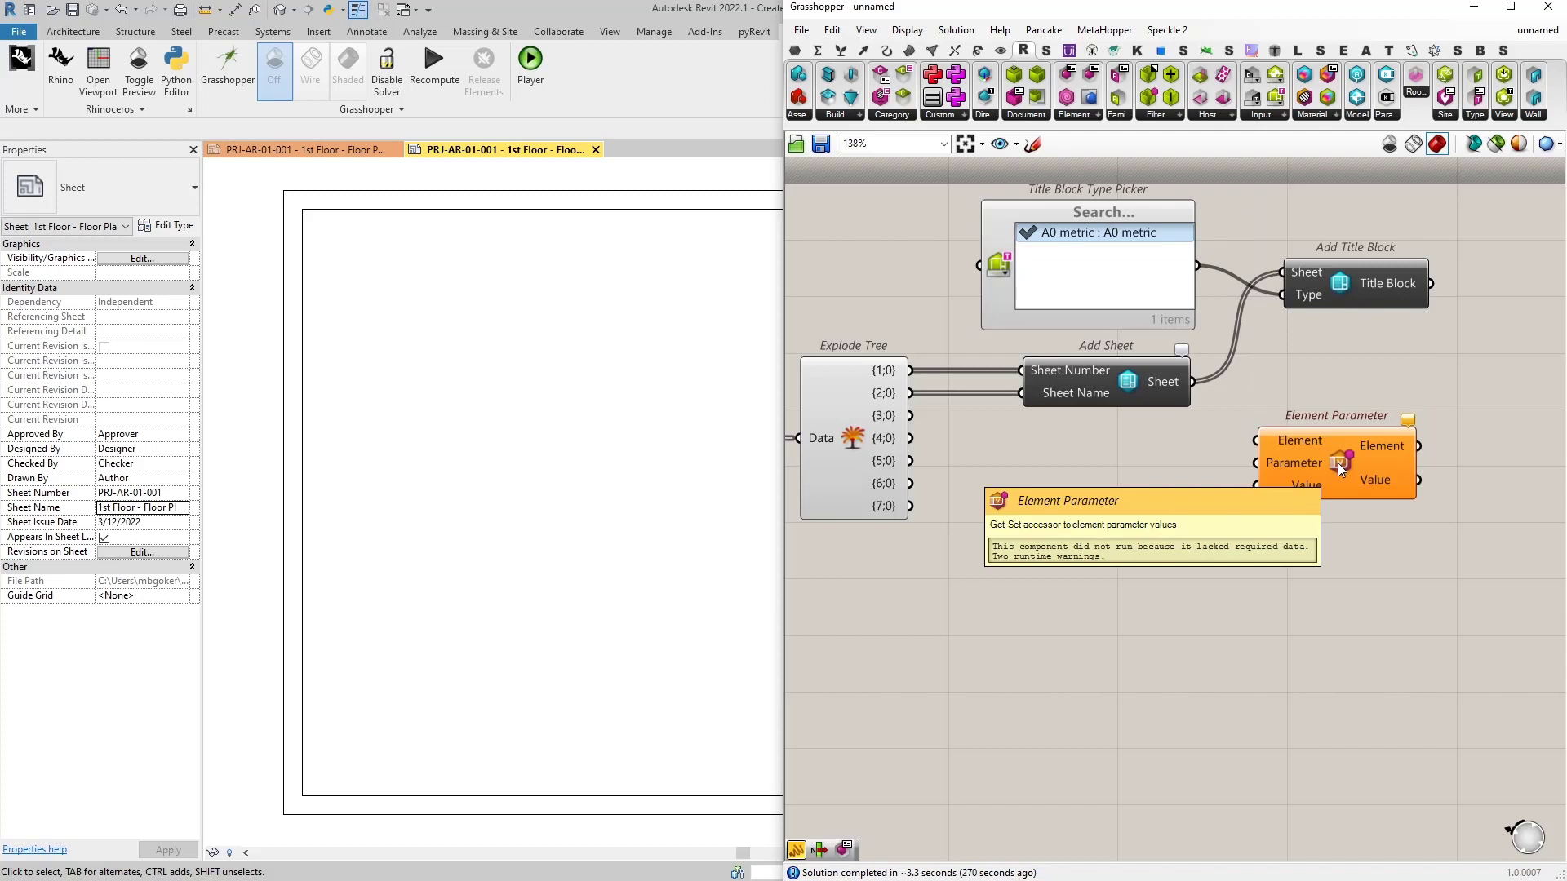
{"action": "scroll", "coordinate": [1224, 404], "scroll_direction": "up", "scroll_amount": 2}
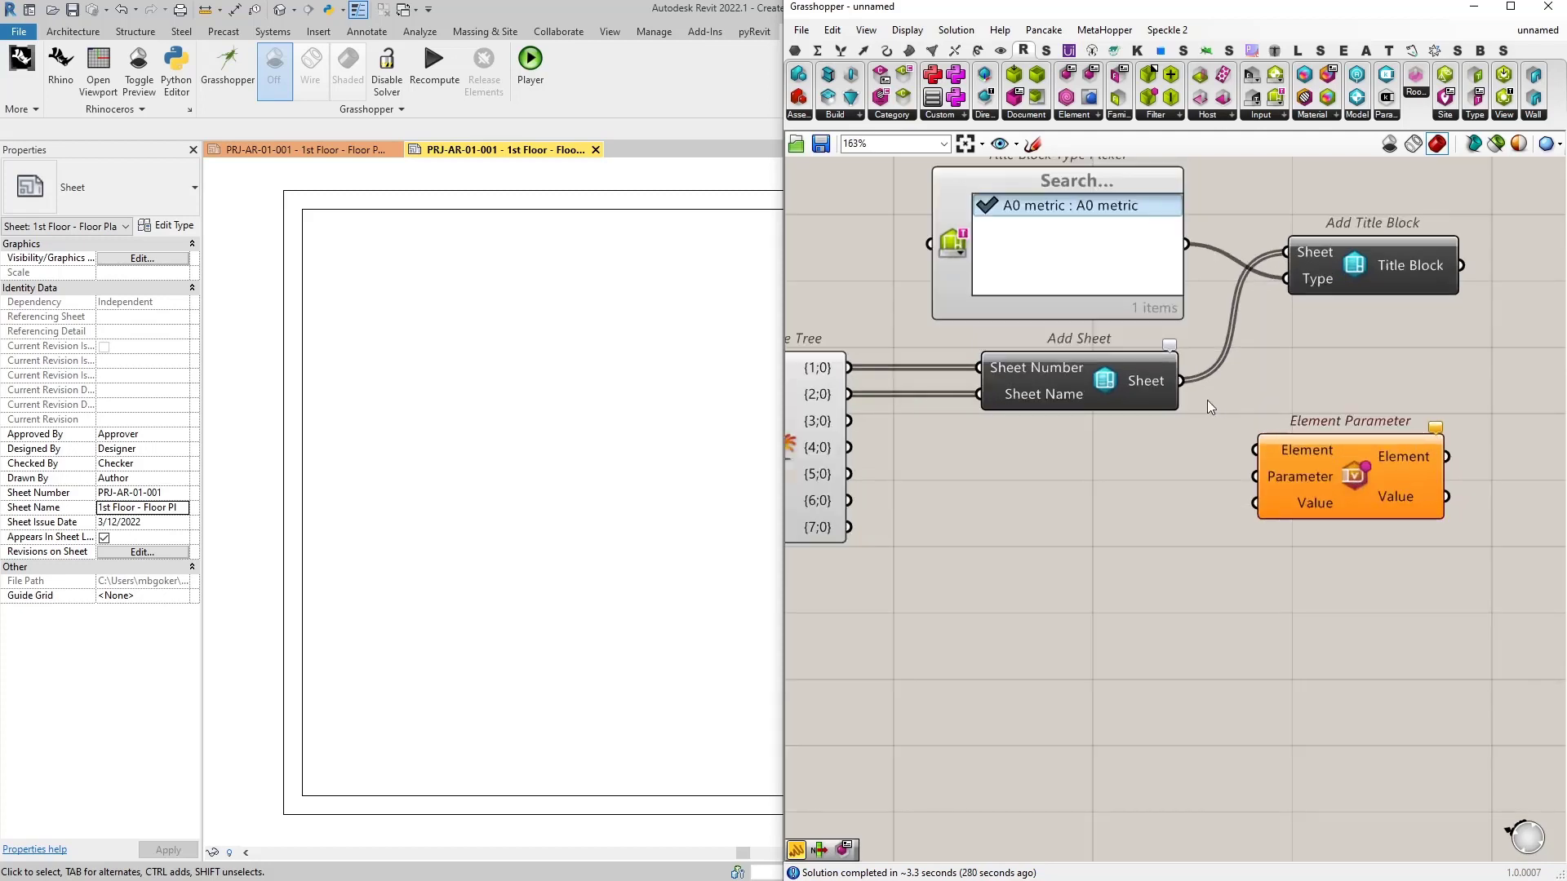
{"action": "left_click_drag", "start_coordinate": [1182, 379], "coordinate": [1352, 403]}
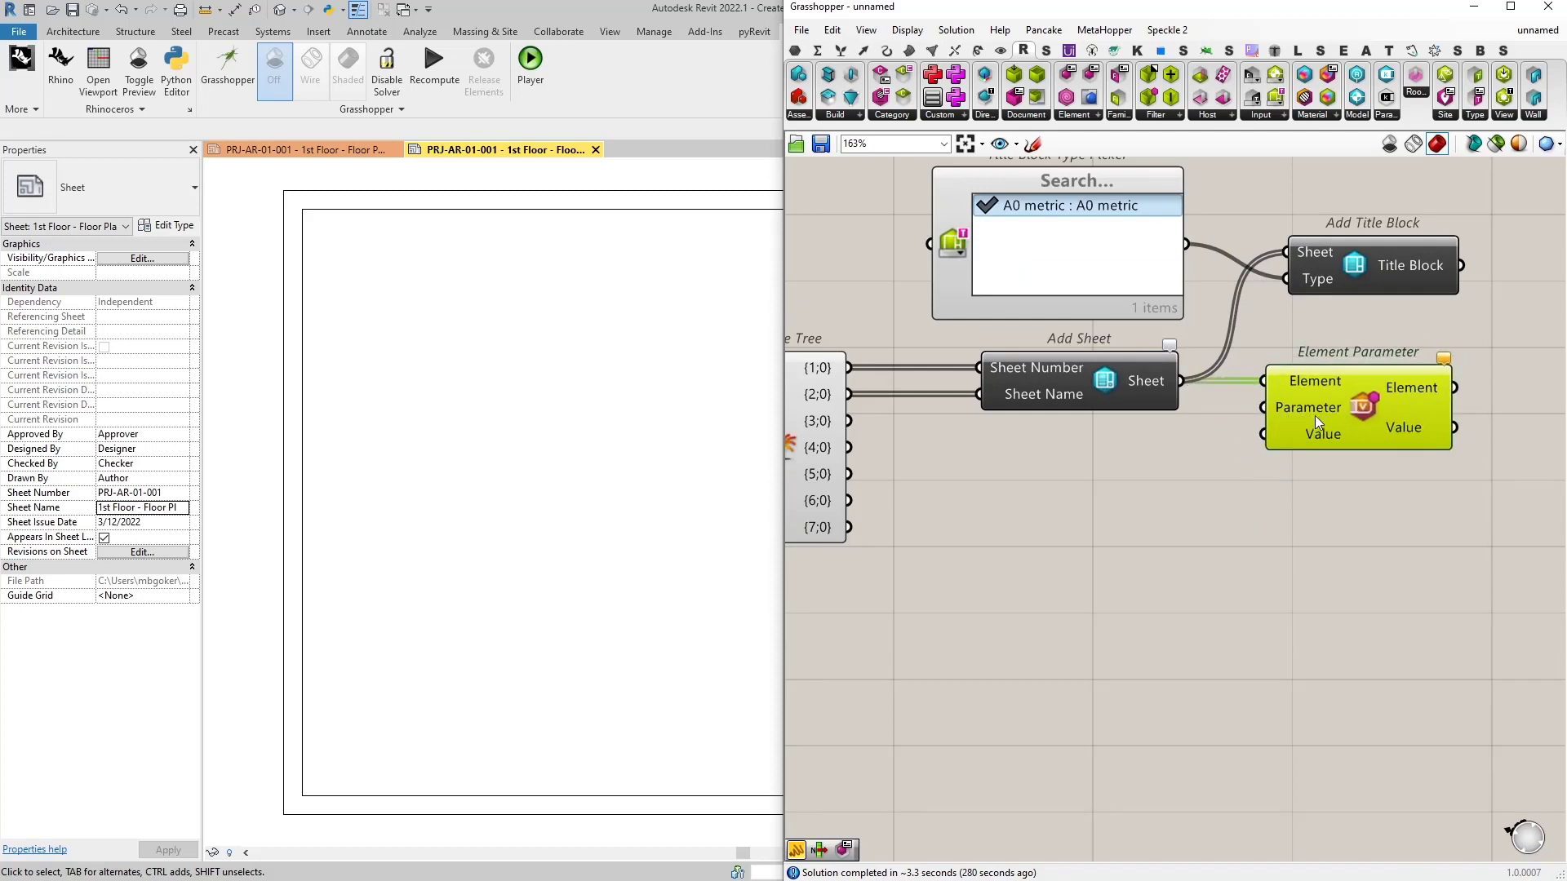
Add a panel containing Approved By below Add Sheet and connect it to the Parameter input of Element Parameter
{"action": "double_click", "coordinate": [1083, 463]}
{"action": "type", "text": "\"Approved By"}
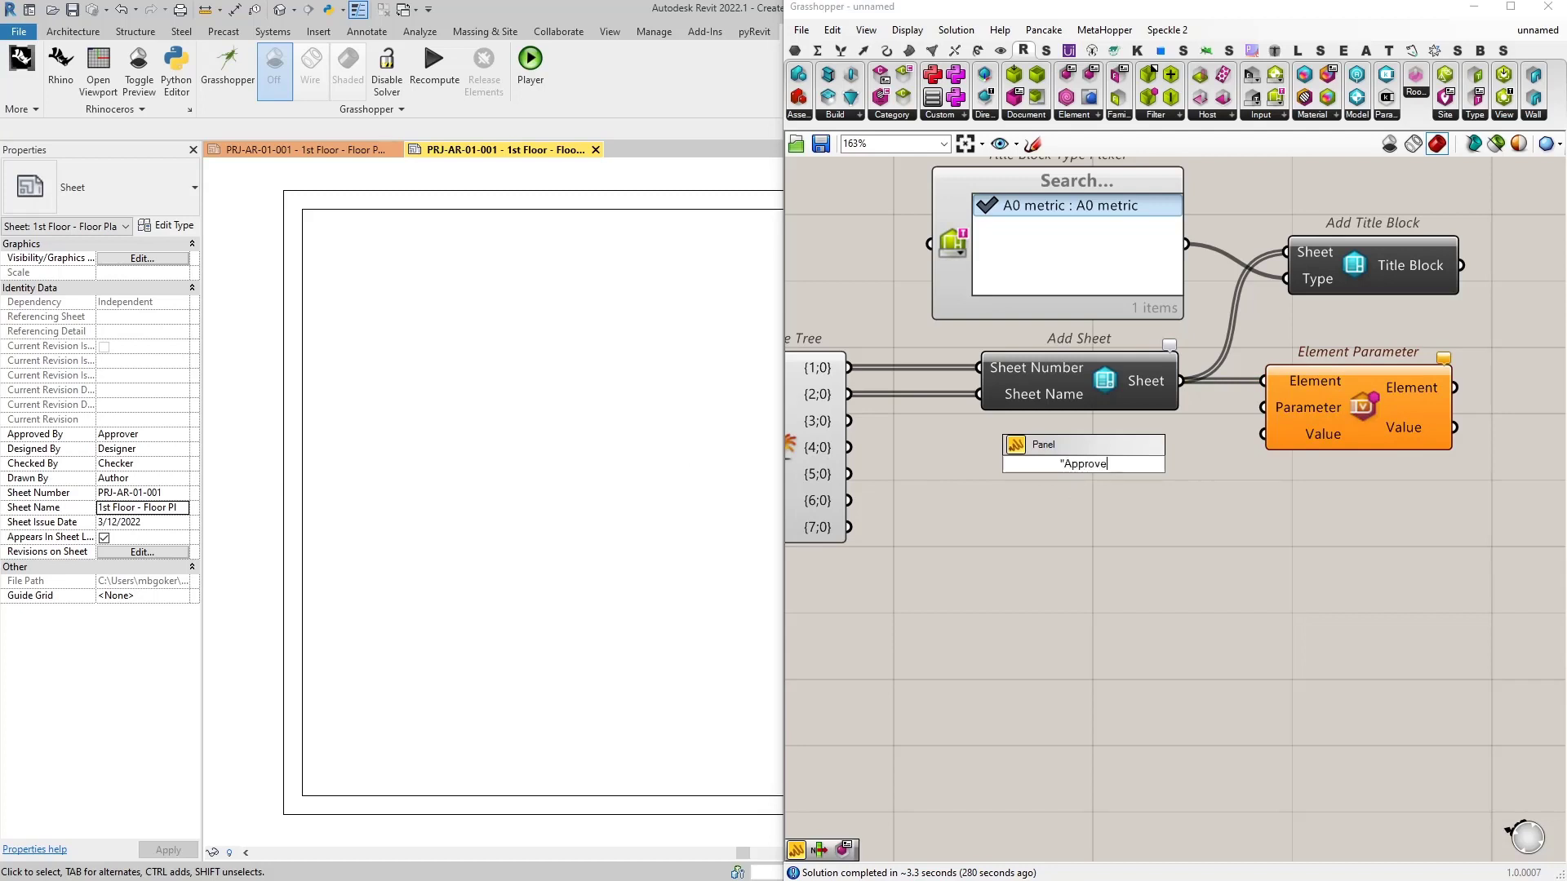
{"action": "key", "text": "Return"}
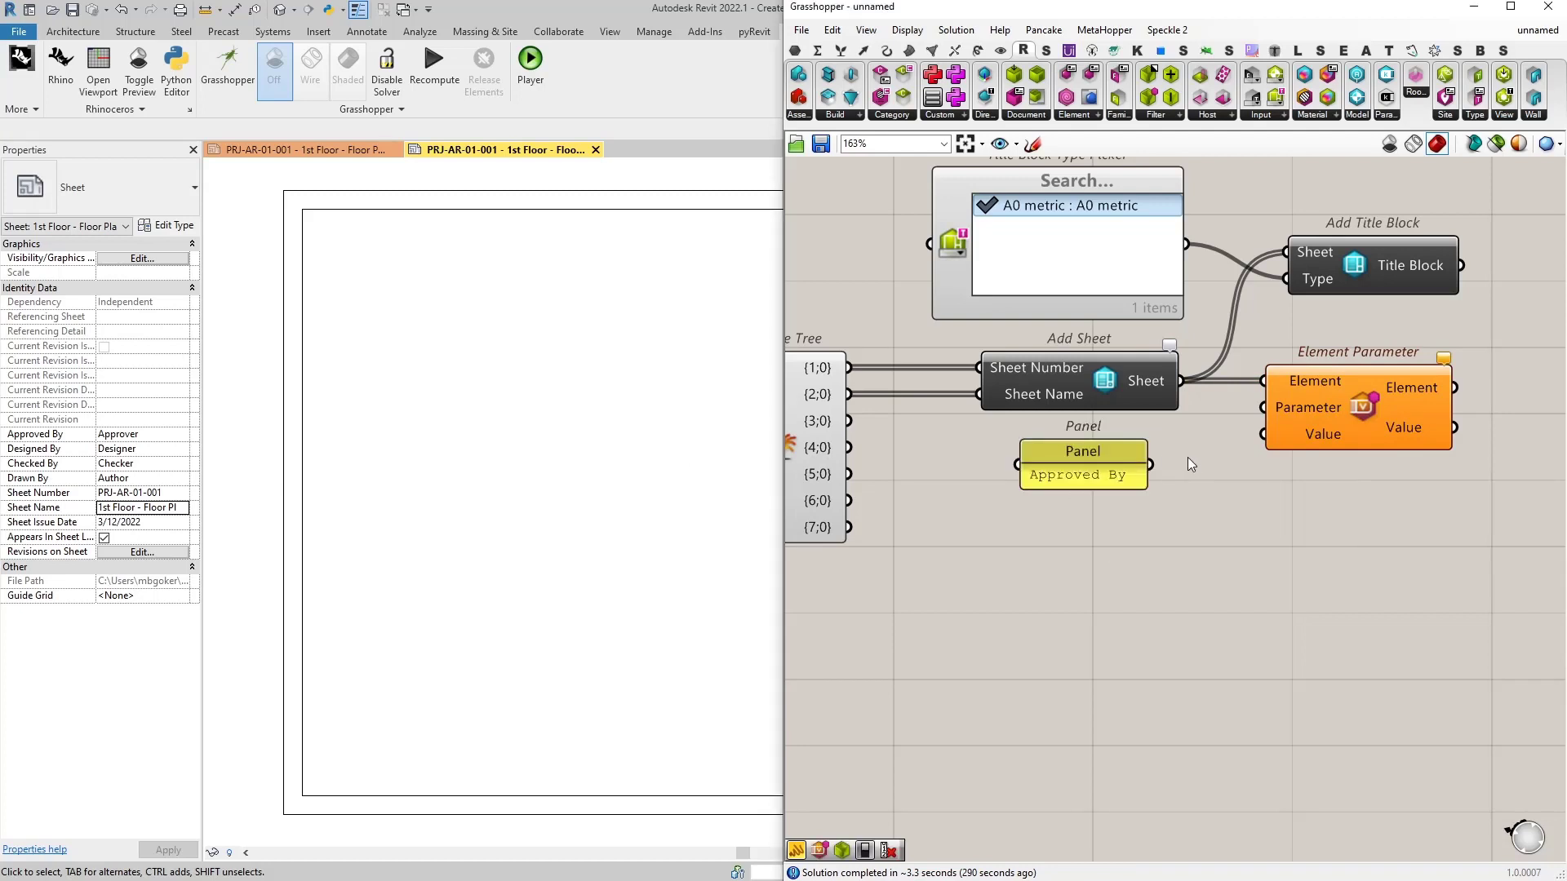
{"action": "left_click_drag", "start_coordinate": [1154, 462], "coordinate": [1271, 406]}
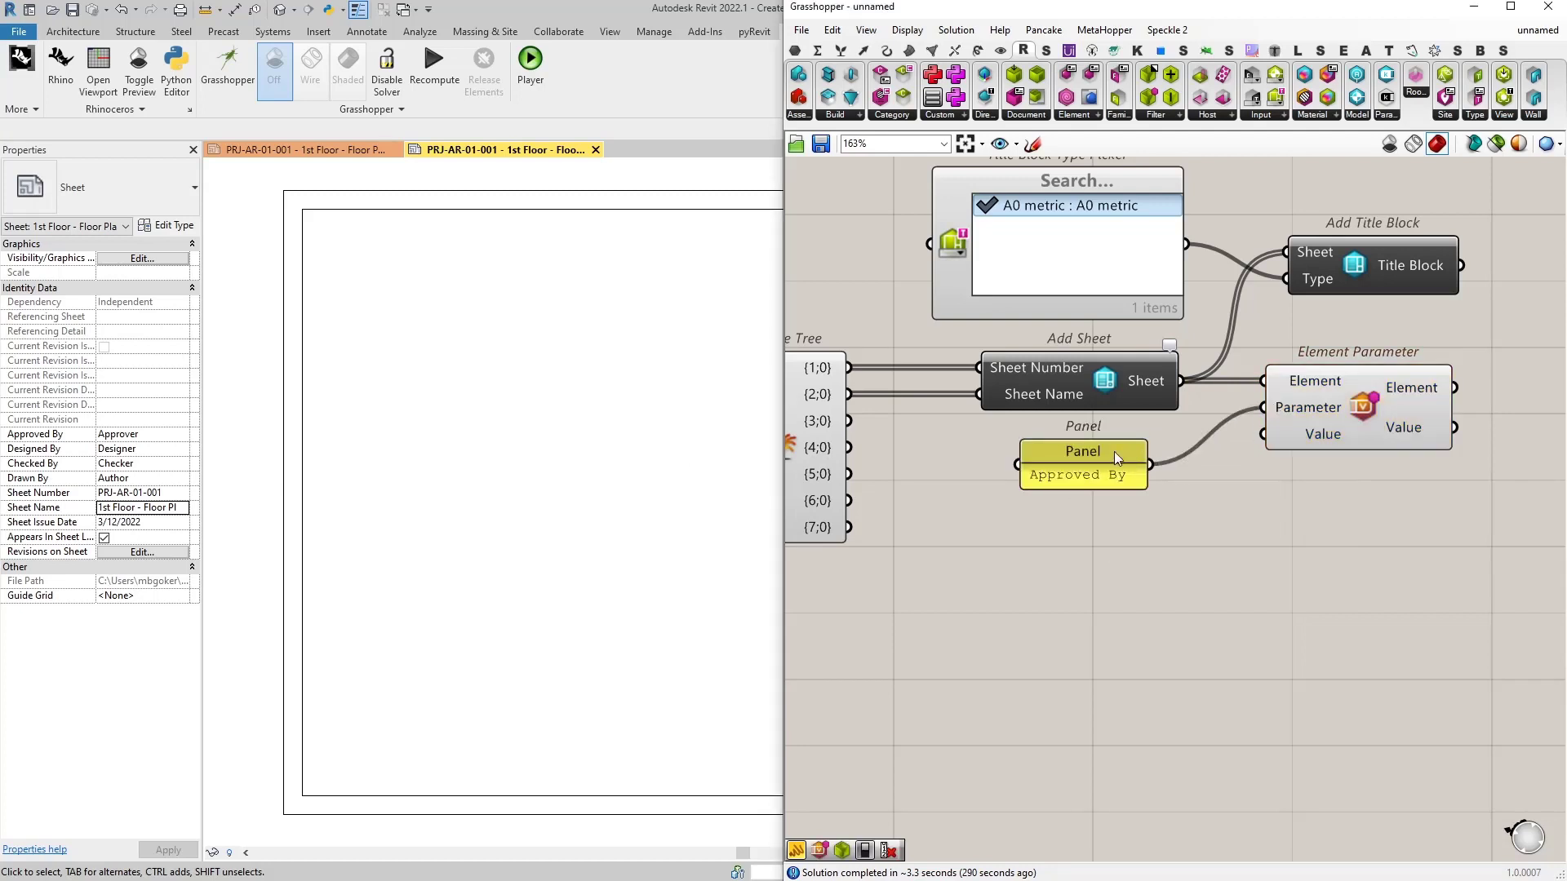
{"action": "left_click_drag", "start_coordinate": [1096, 462], "coordinate": [1120, 456]}
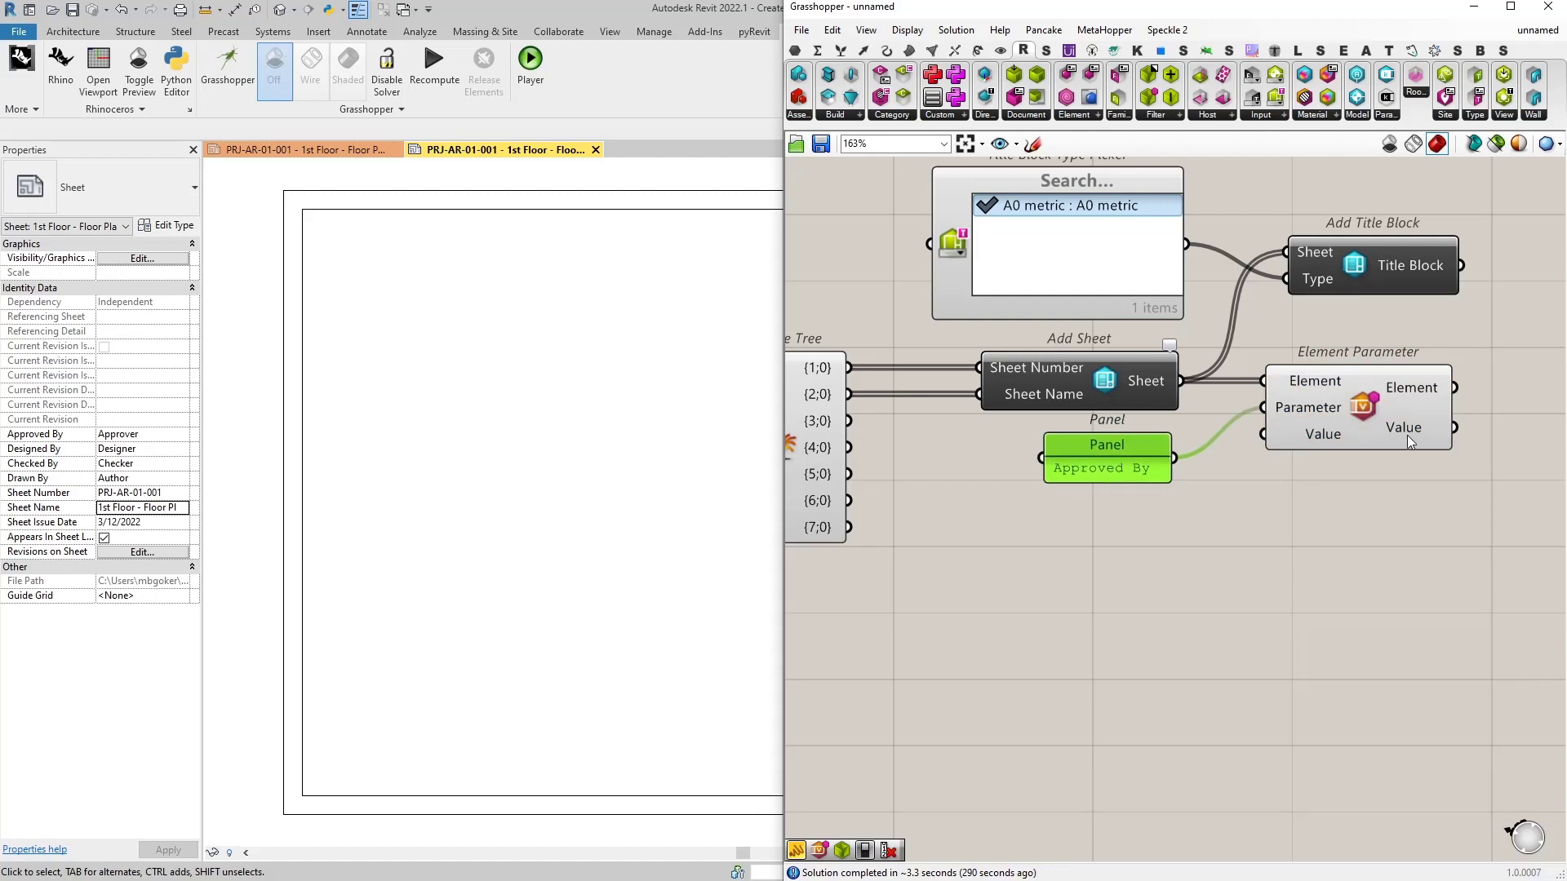
Check the Value output of Element Parameter and connect the {3;0} output of Explode Tree to its Value input
{"action": "mouse_move", "coordinate": [1406, 435]}
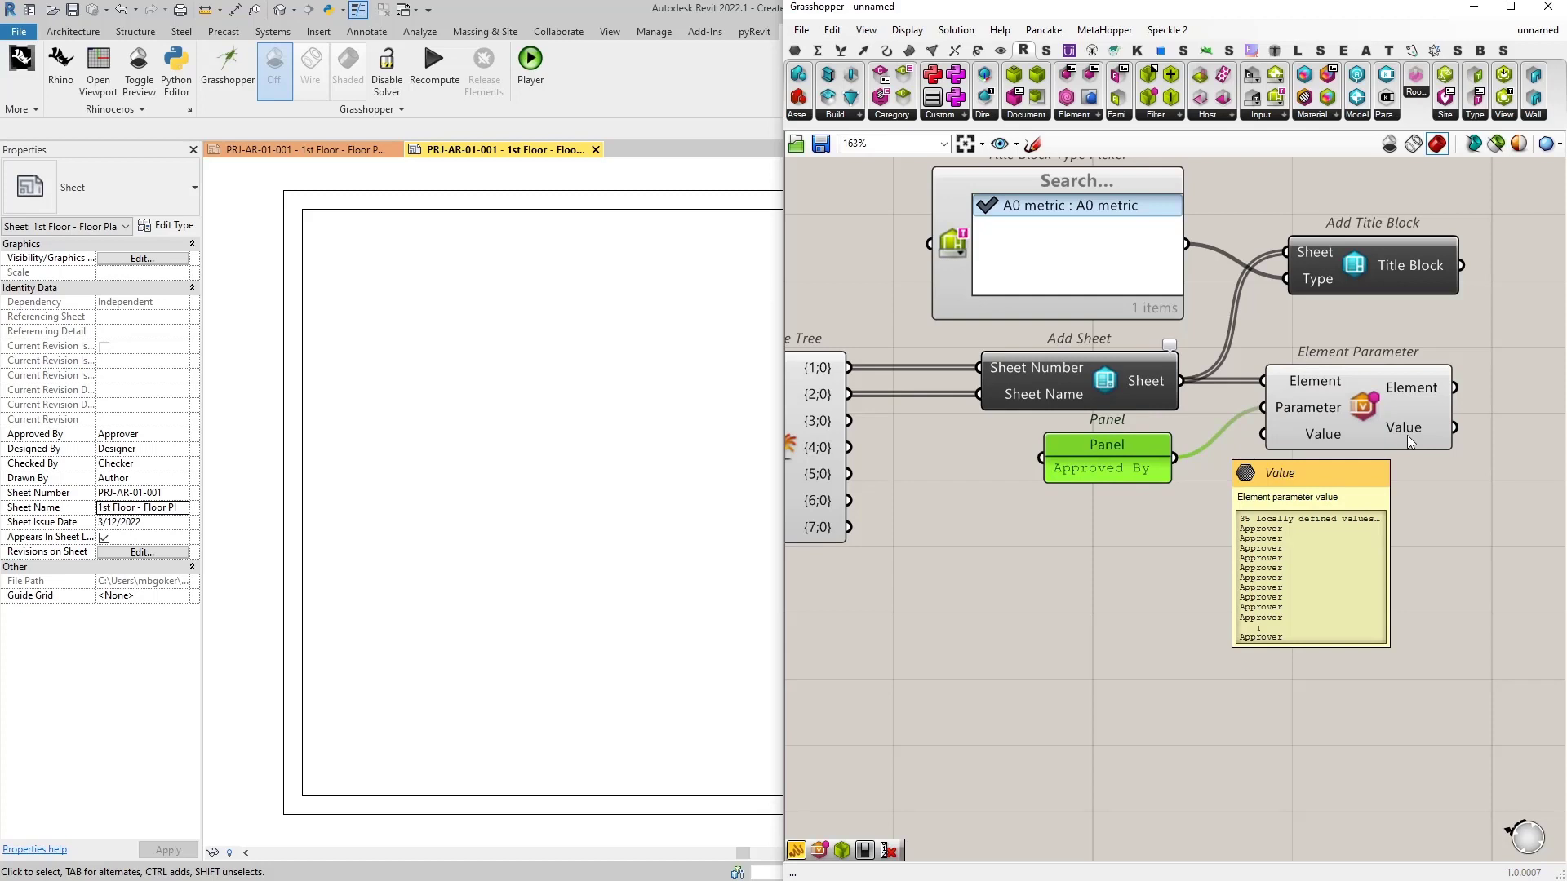
{"action": "left_click", "coordinate": [1032, 576]}
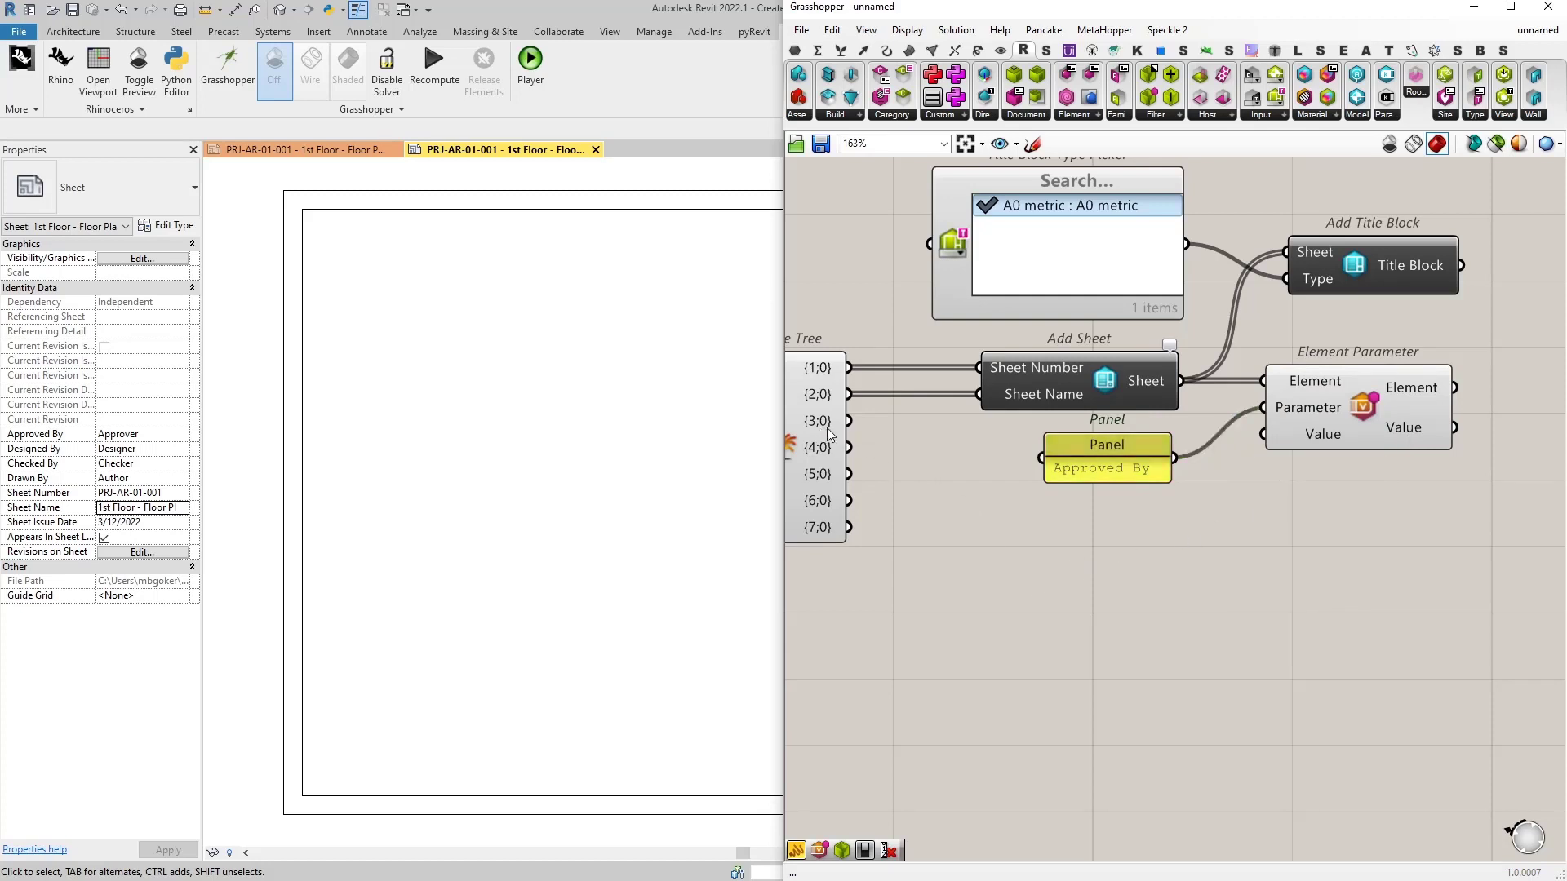
{"action": "left_click_drag", "start_coordinate": [848, 420], "coordinate": [1263, 434]}
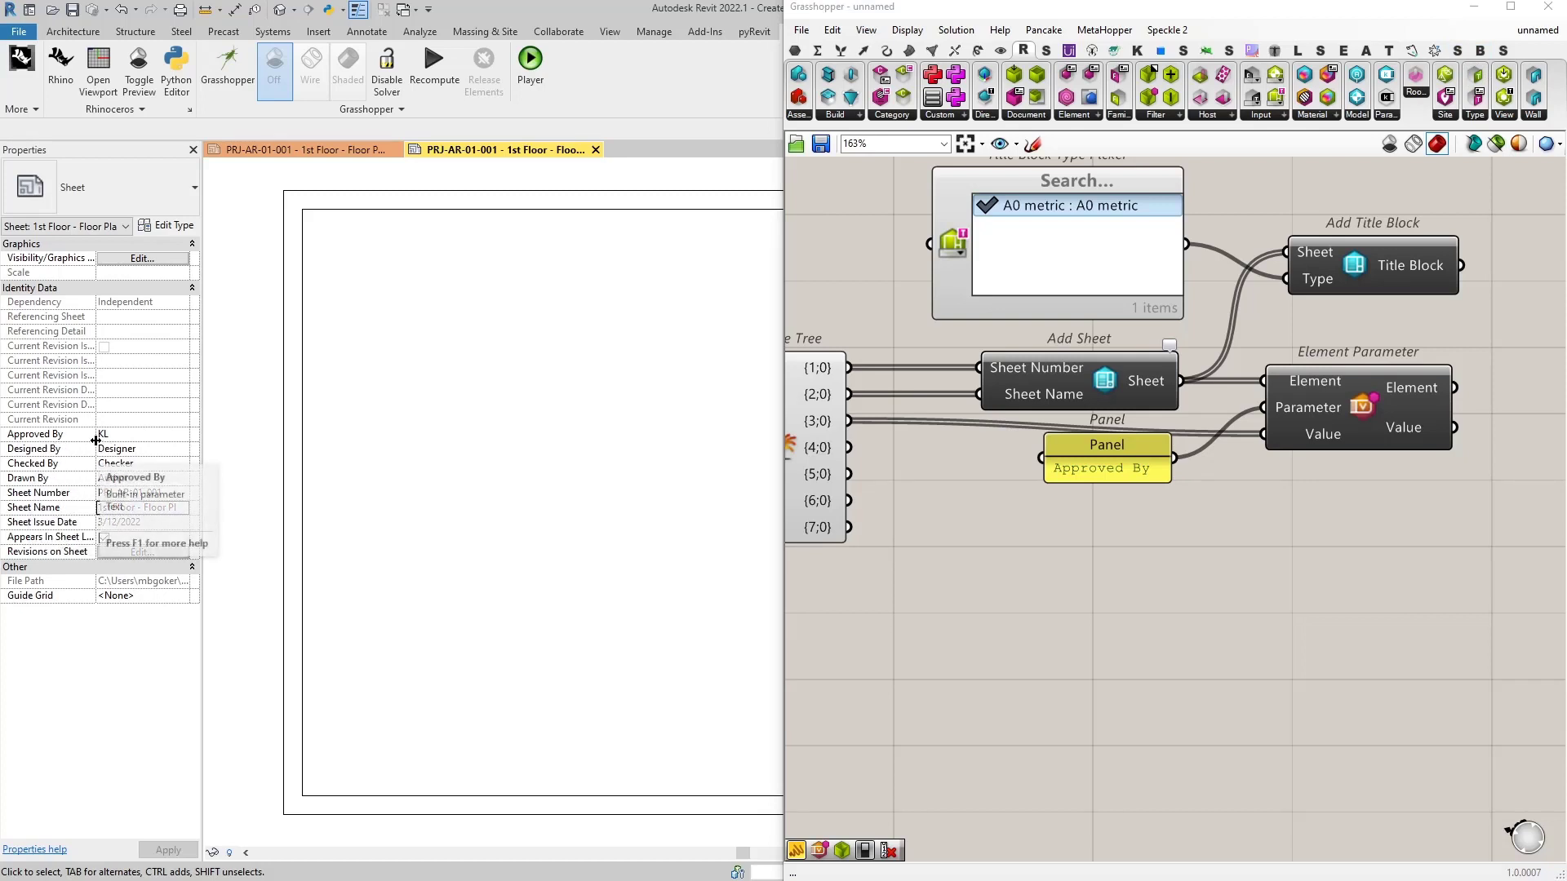
{"action": "left_click", "coordinate": [1347, 570]}
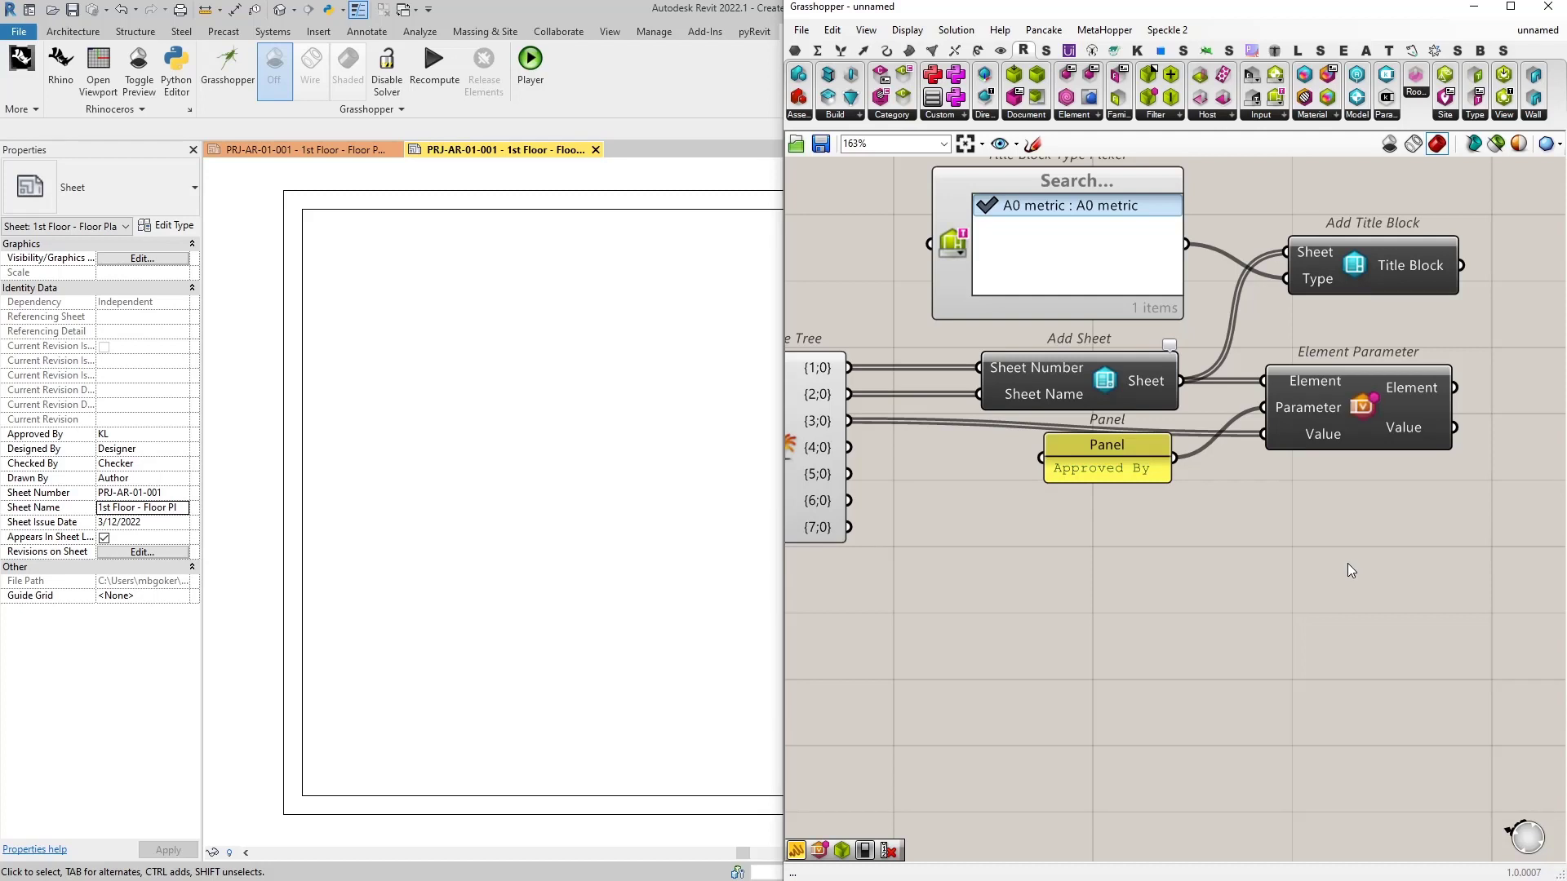
Duplicate the panel and Element Parameter pair, disconnect the copy's Value input, and chain the copy after the original through the Element output
{"action": "left_click_drag", "start_coordinate": [1478, 419], "coordinate": [1076, 515]}
{"action": "key", "text": "ctrl+c"}
{"action": "key", "text": "ctrl+v"}
{"action": "left_click_drag", "start_coordinate": [1350, 431], "coordinate": [1352, 555]}
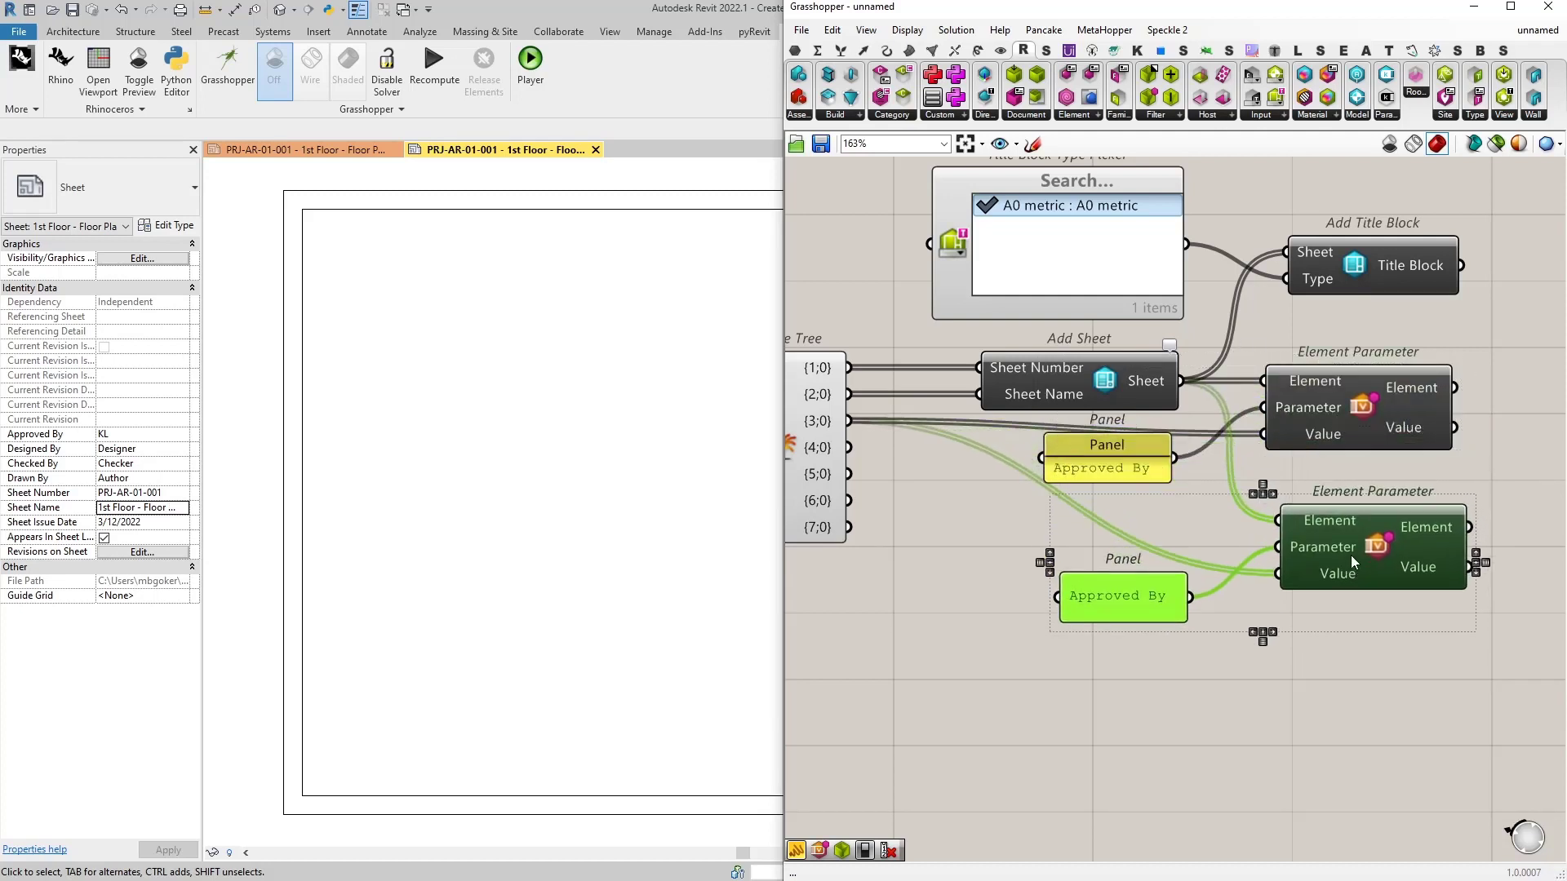
{"action": "mouse_move", "coordinate": [874, 427]}
{"action": "left_mouse_down"}
{"action": "mouse_move", "coordinate": [1311, 579]}
{"action": "mouse_move", "coordinate": [866, 425]}
{"action": "left_mouse_up"}
{"action": "right_click_drag", "start_coordinate": [1326, 573], "coordinate": [1160, 580]}
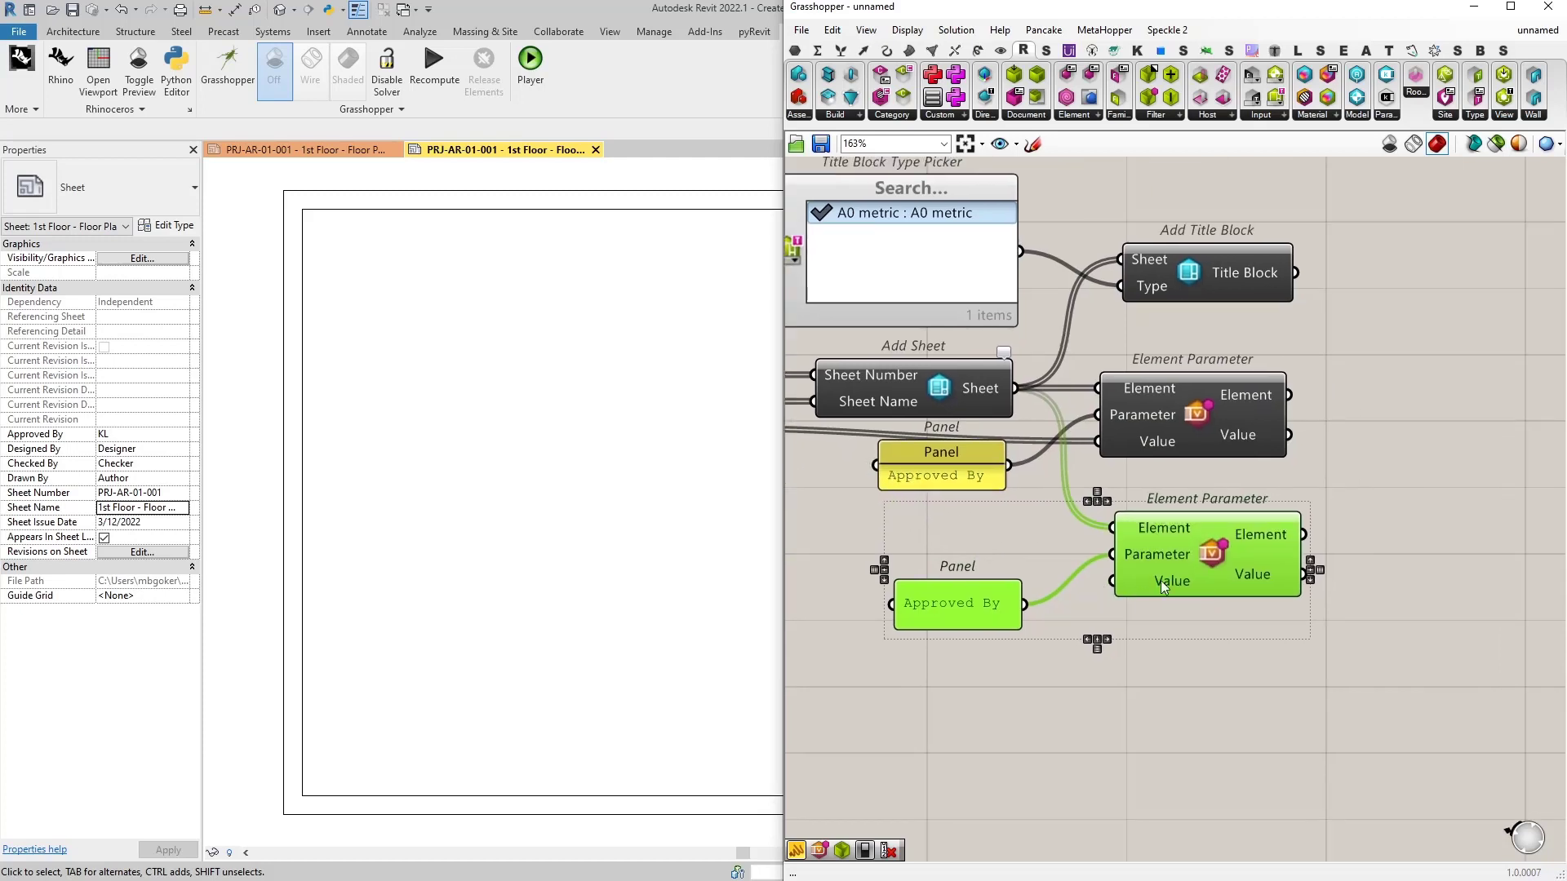
{"action": "left_click_drag", "start_coordinate": [1206, 545], "coordinate": [1405, 428]}
{"action": "left_click", "coordinate": [1419, 467]}
{"action": "left_click", "coordinate": [1213, 526]}
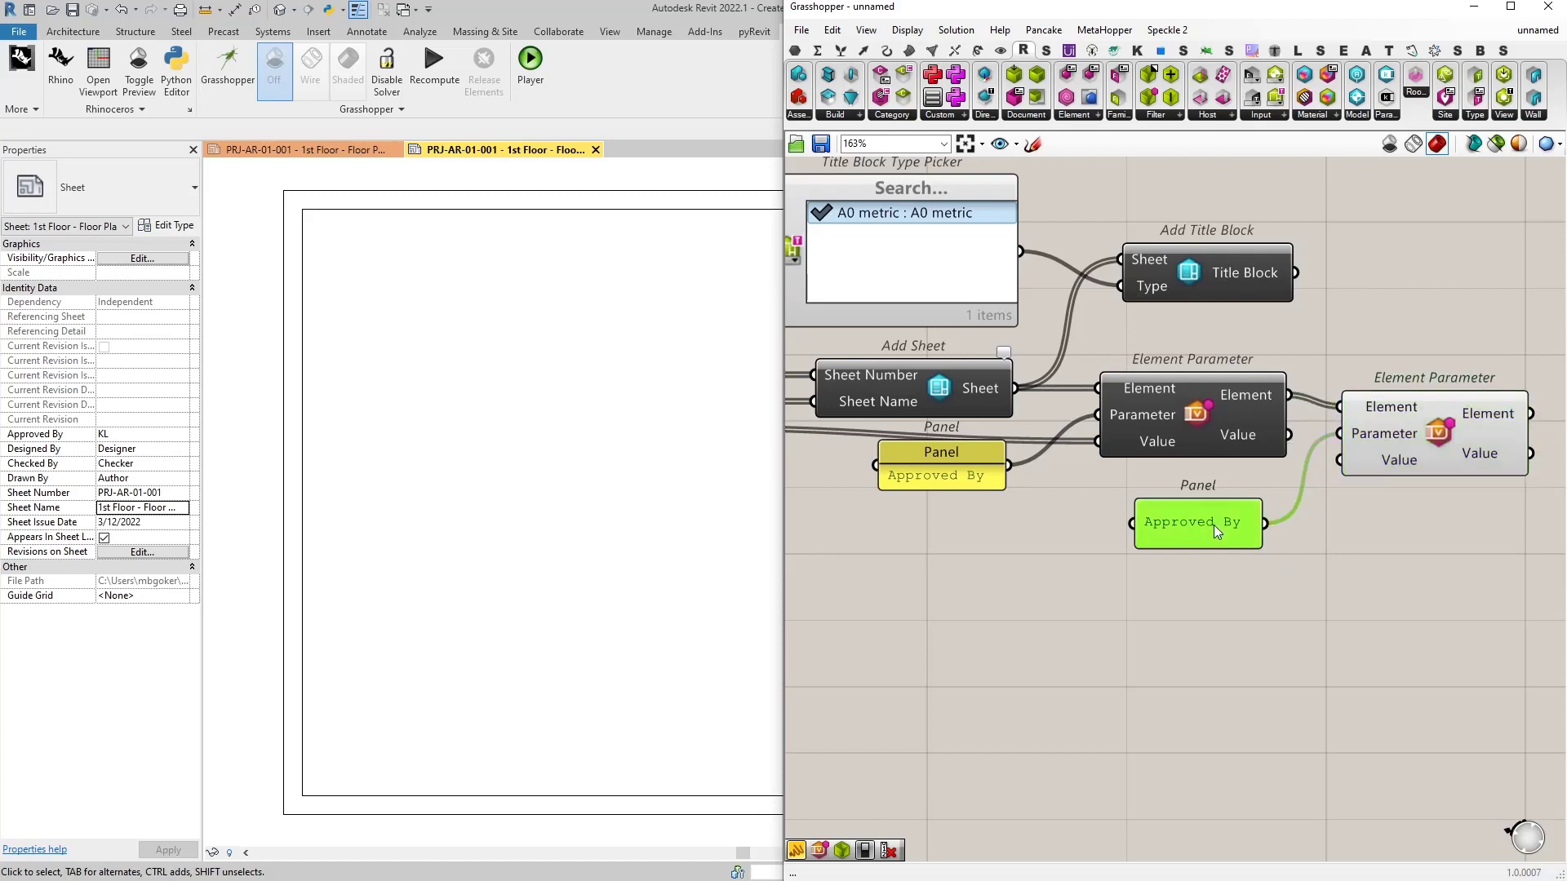
{"action": "left_click_drag", "start_coordinate": [1213, 525], "coordinate": [1213, 506]}
Duplicate the second Element Parameter with its panel and chain the copy as the third one by connecting Element to Element
{"action": "left_click", "coordinate": [1388, 442], "text": "shift"}
{"action": "key", "text": "ctrl+c"}
{"action": "key", "text": "ctrl+v"}
{"action": "right_click_drag", "start_coordinate": [1439, 538], "coordinate": [1201, 514]}
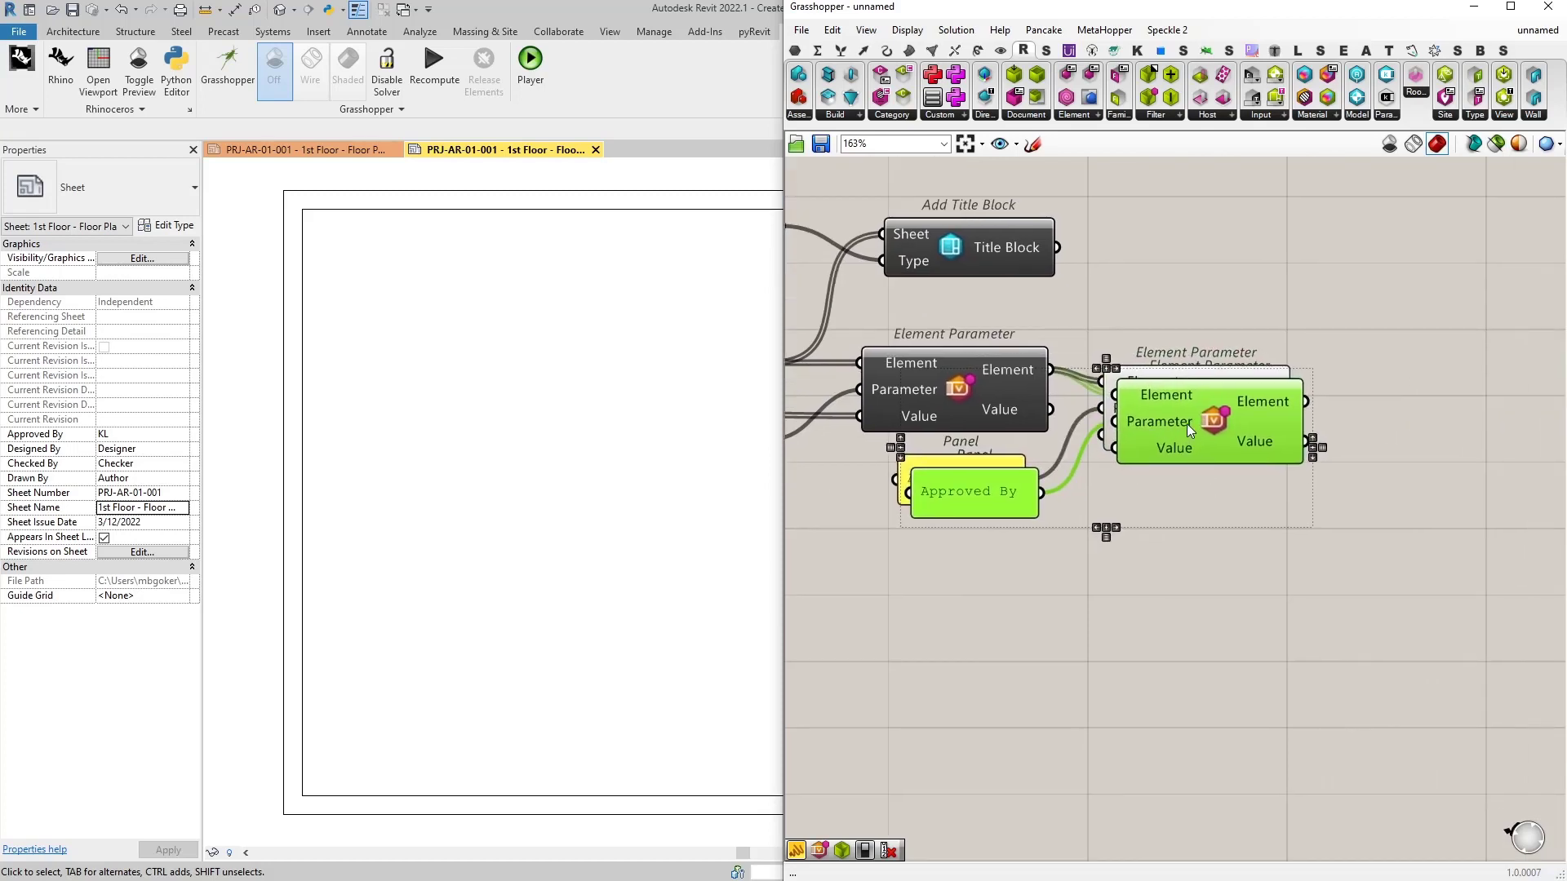
{"action": "left_click_drag", "start_coordinate": [1187, 423], "coordinate": [1422, 434]}
{"action": "left_click_drag", "start_coordinate": [1290, 389], "coordinate": [1347, 403]}
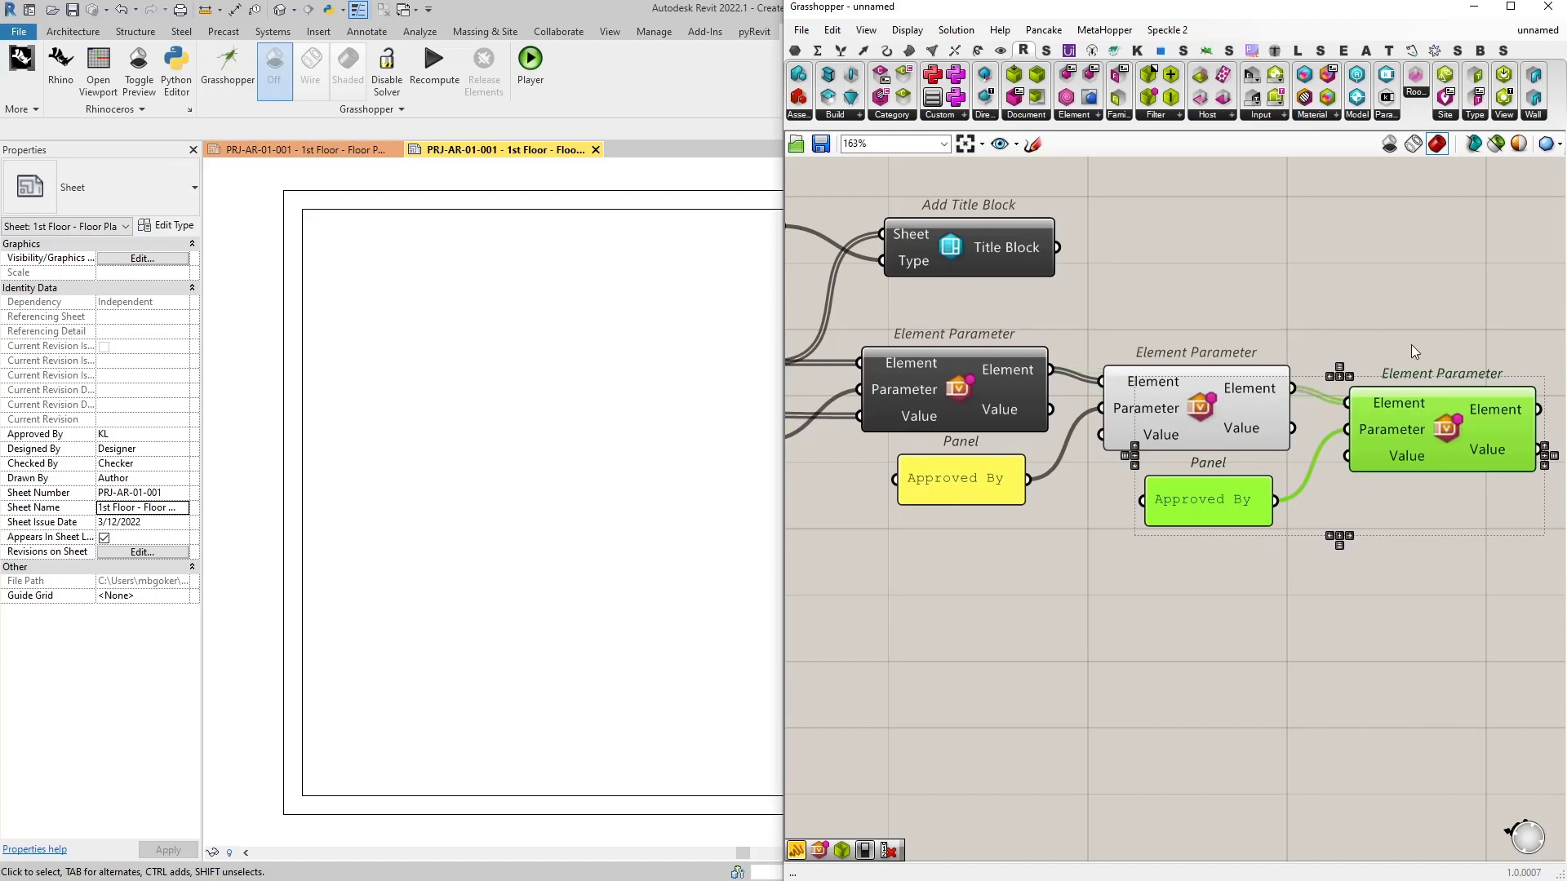
Duplicate the third Element Parameter with its panel and chain the copy as the fourth one through the Element connection
{"action": "right_click_drag", "start_coordinate": [1460, 384], "coordinate": [1291, 363]}
{"action": "key", "text": "ctrl+c"}
{"action": "key", "text": "ctrl+v"}
{"action": "left_click_drag", "start_coordinate": [1258, 425], "coordinate": [1485, 438]}
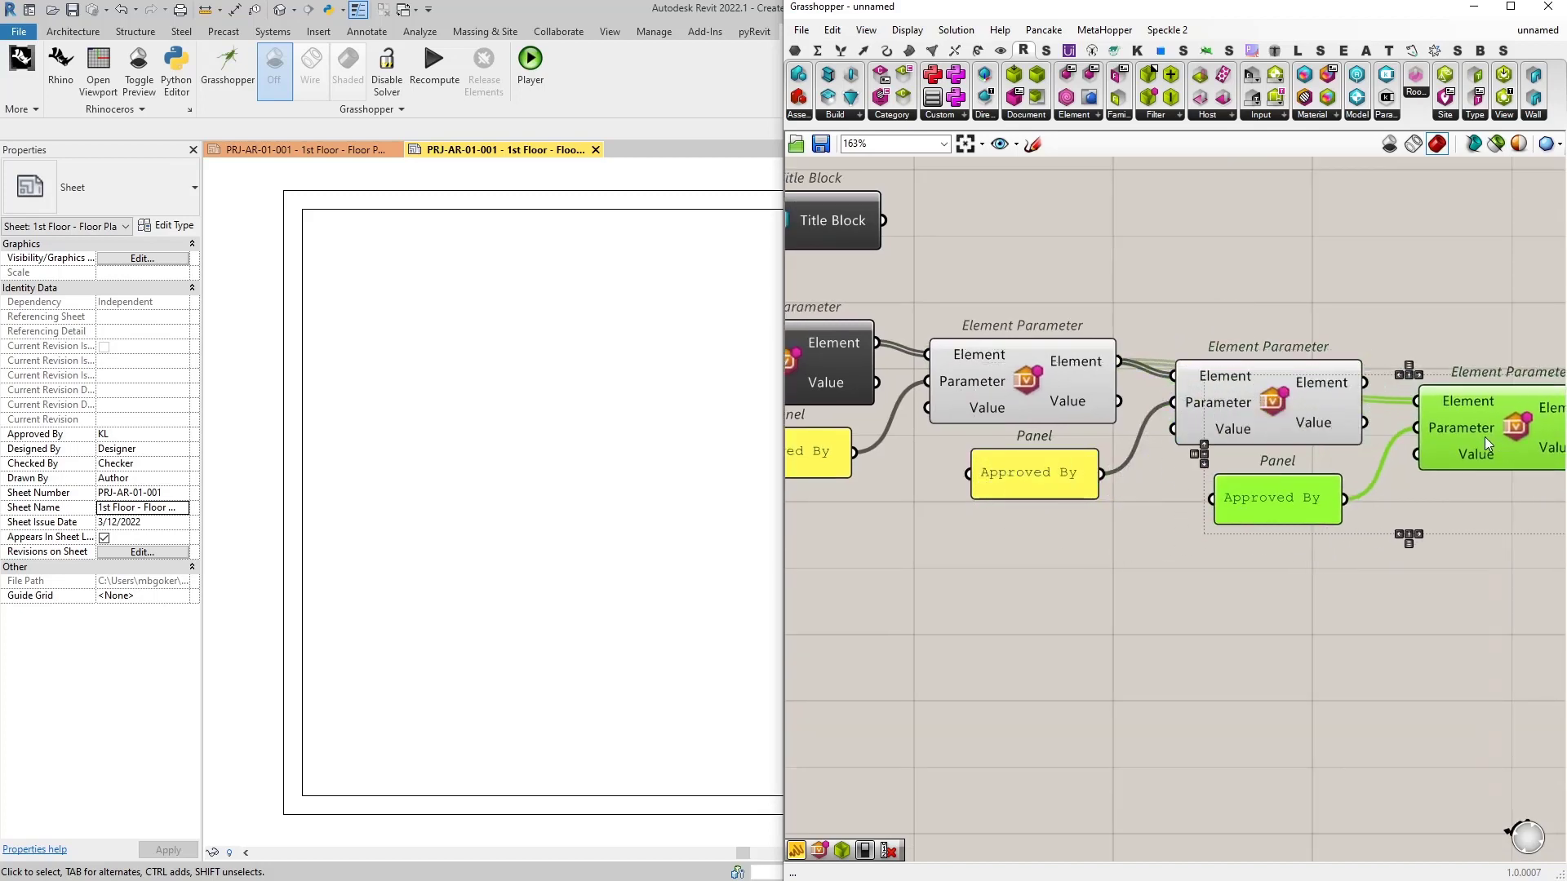
{"action": "scroll", "coordinate": [1438, 317], "scroll_direction": "down", "scroll_amount": 3}
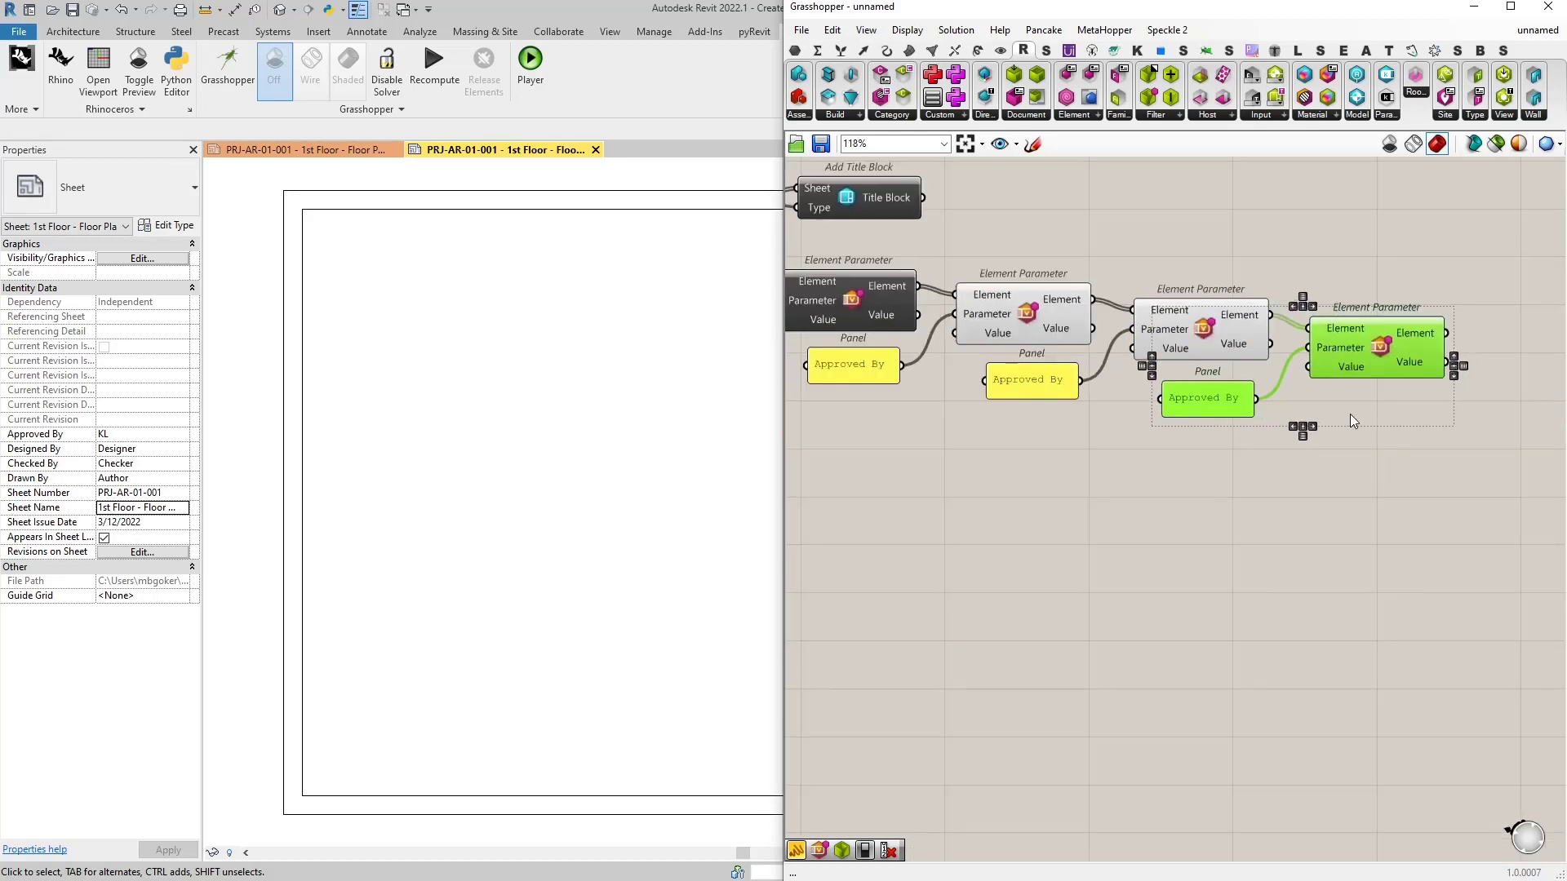
Duplicate the fourth Element Parameter with its panel and connect the fourth's Element output to the fifth's Element input
{"action": "right_click_drag", "start_coordinate": [928, 388], "coordinate": [1068, 365]}
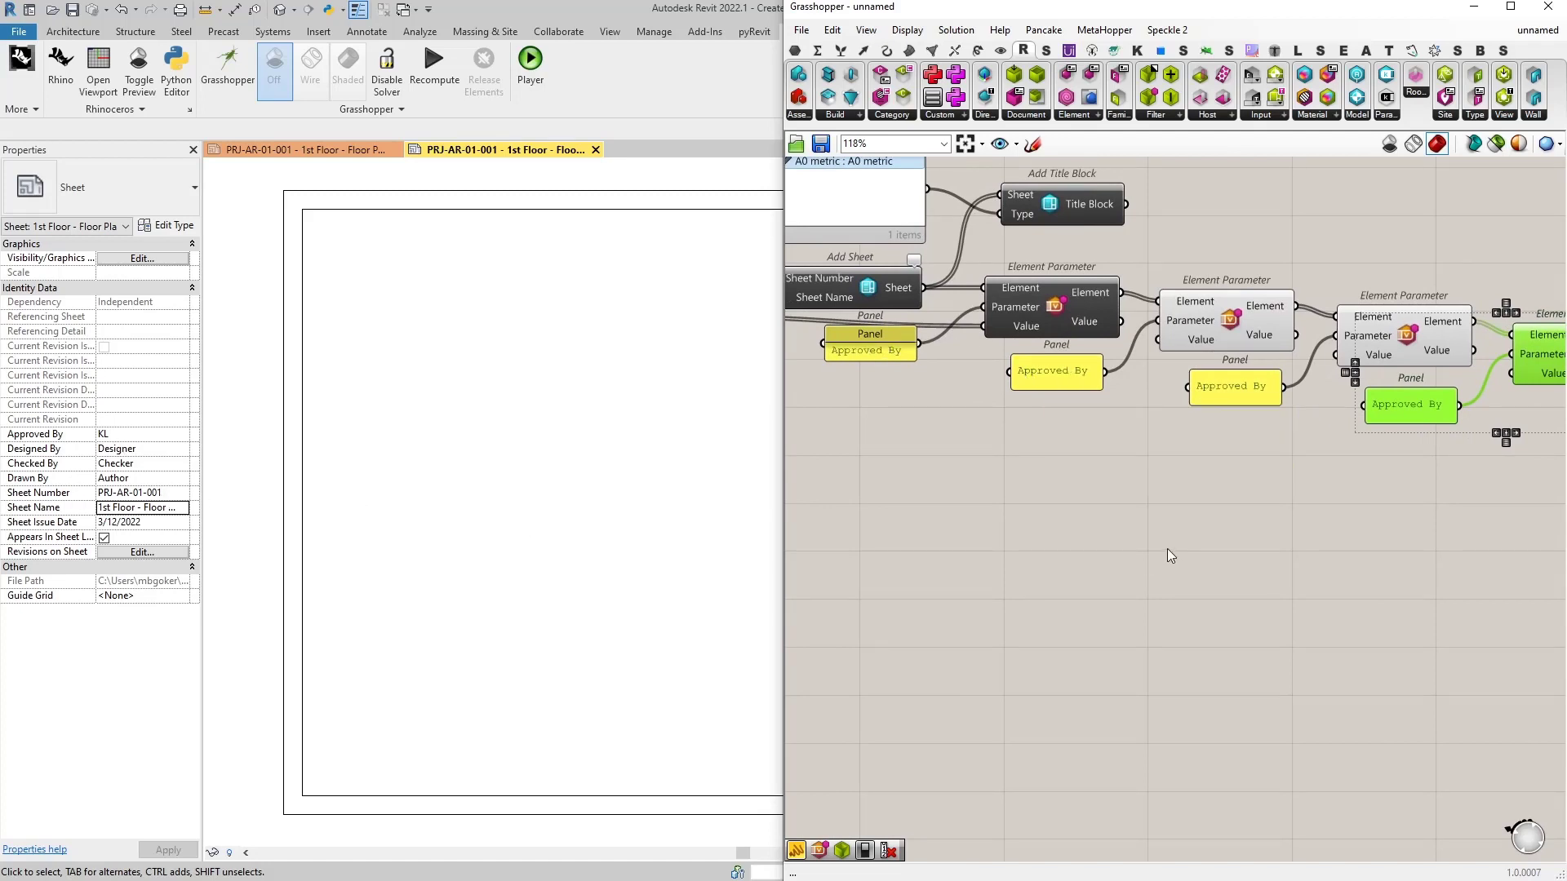
{"action": "scroll", "coordinate": [1167, 549], "scroll_direction": "down", "scroll_amount": 2}
{"action": "right_click_drag", "start_coordinate": [1354, 540], "coordinate": [1012, 481]}
{"action": "scroll", "coordinate": [1167, 357], "scroll_direction": "up", "scroll_amount": 3}
{"action": "key", "text": "ctrl+c"}
{"action": "key", "text": "ctrl+v"}
{"action": "left_click_drag", "start_coordinate": [1114, 329], "coordinate": [1314, 339]}
{"action": "scroll", "coordinate": [1206, 302], "scroll_direction": "up", "scroll_amount": 2}
{"action": "left_click", "coordinate": [1162, 239]}
{"action": "left_click_drag", "start_coordinate": [1172, 320], "coordinate": [1239, 344]}
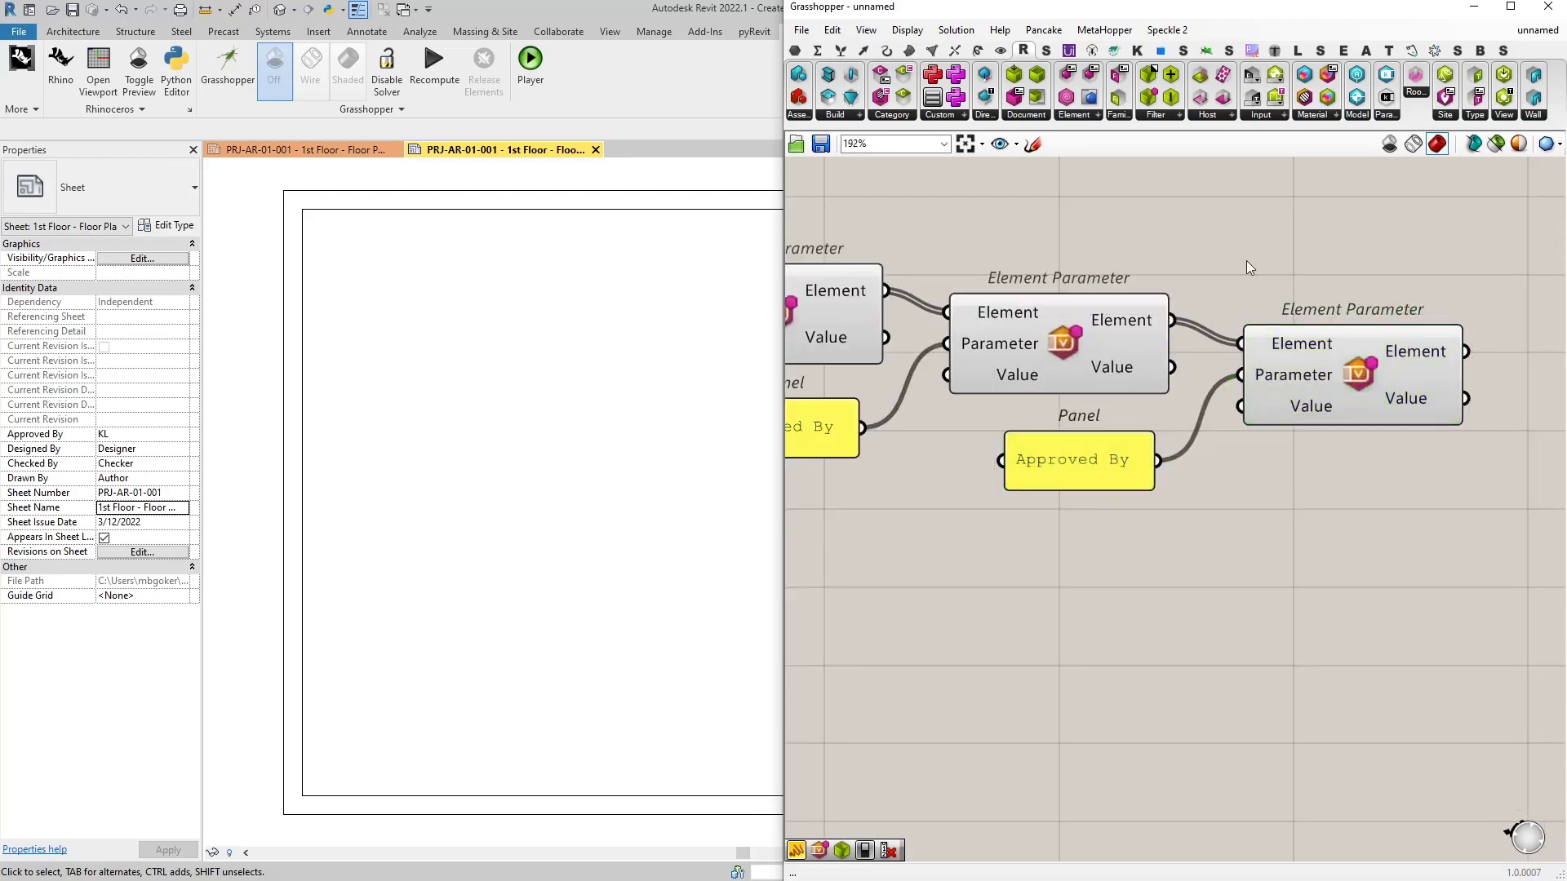
{"action": "scroll", "coordinate": [1297, 273], "scroll_direction": "down", "scroll_amount": 4}
{"action": "right_click_drag", "start_coordinate": [975, 468], "coordinate": [1378, 508]}
{"action": "scroll", "coordinate": [1185, 354], "scroll_direction": "up", "scroll_amount": 3}
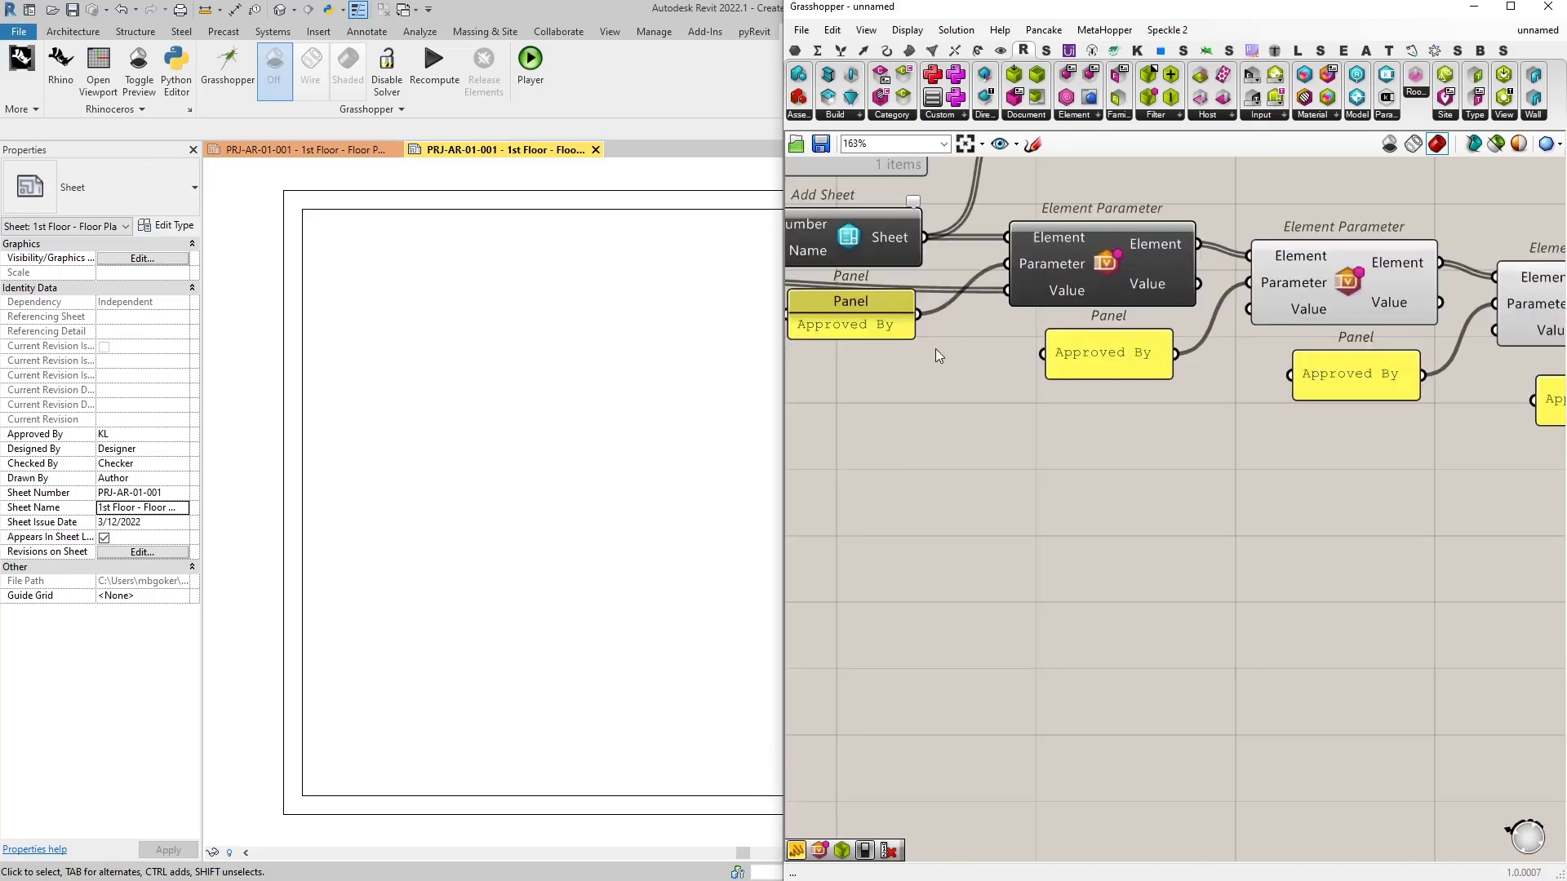
{"action": "right_click_drag", "start_coordinate": [935, 349], "coordinate": [1088, 385]}
{"action": "scroll", "coordinate": [991, 359], "scroll_direction": "up", "scroll_amount": 2}
{"action": "scroll", "coordinate": [1066, 381], "scroll_direction": "down", "scroll_amount": 2}
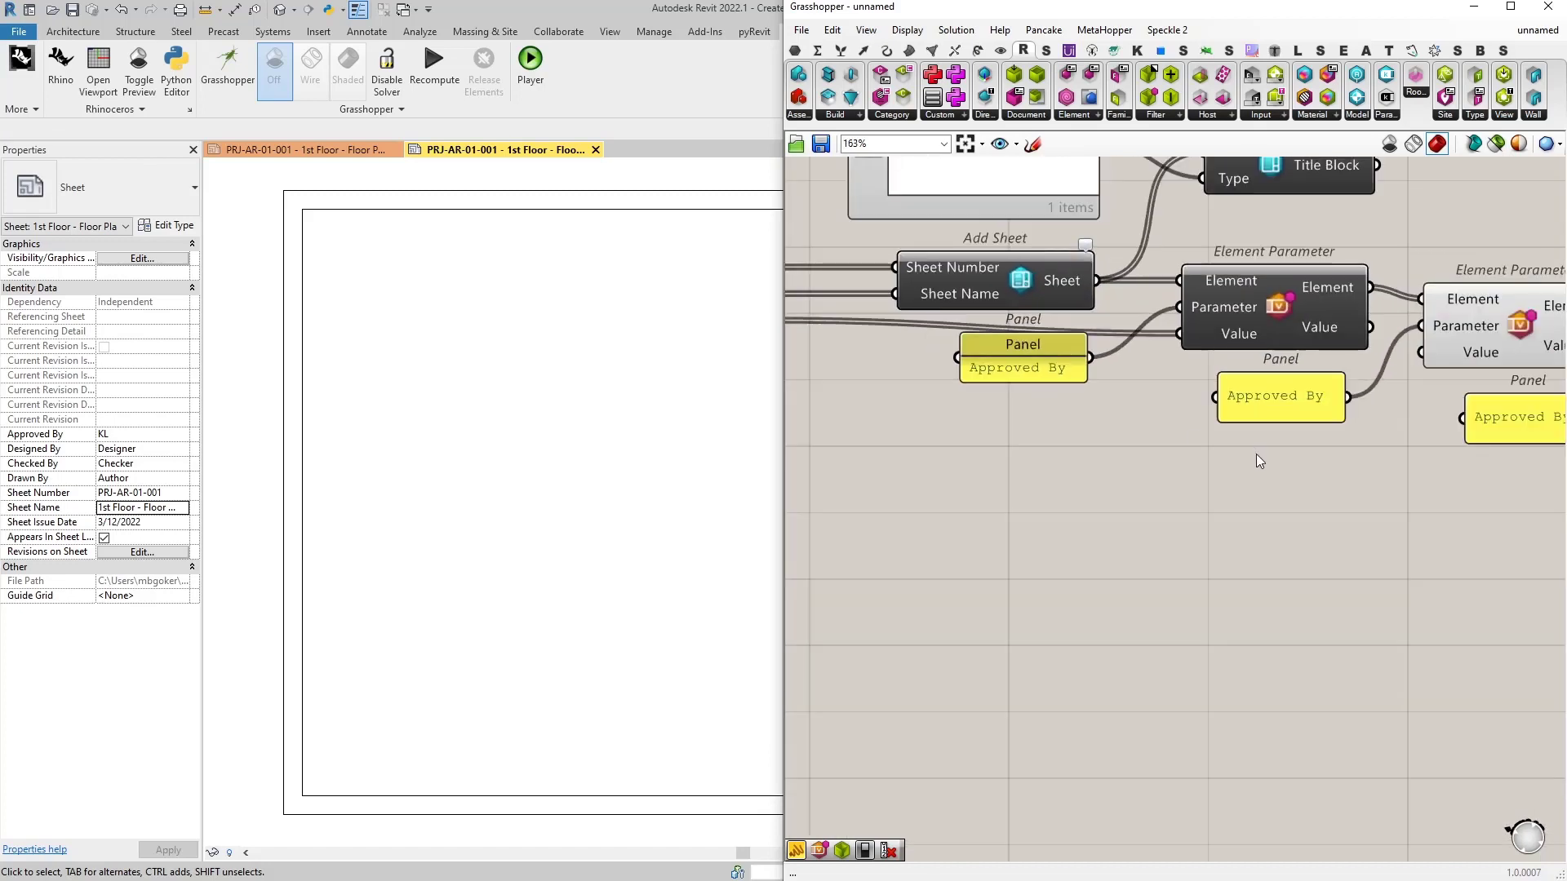
{"action": "right_click_drag", "start_coordinate": [1322, 452], "coordinate": [1288, 454]}
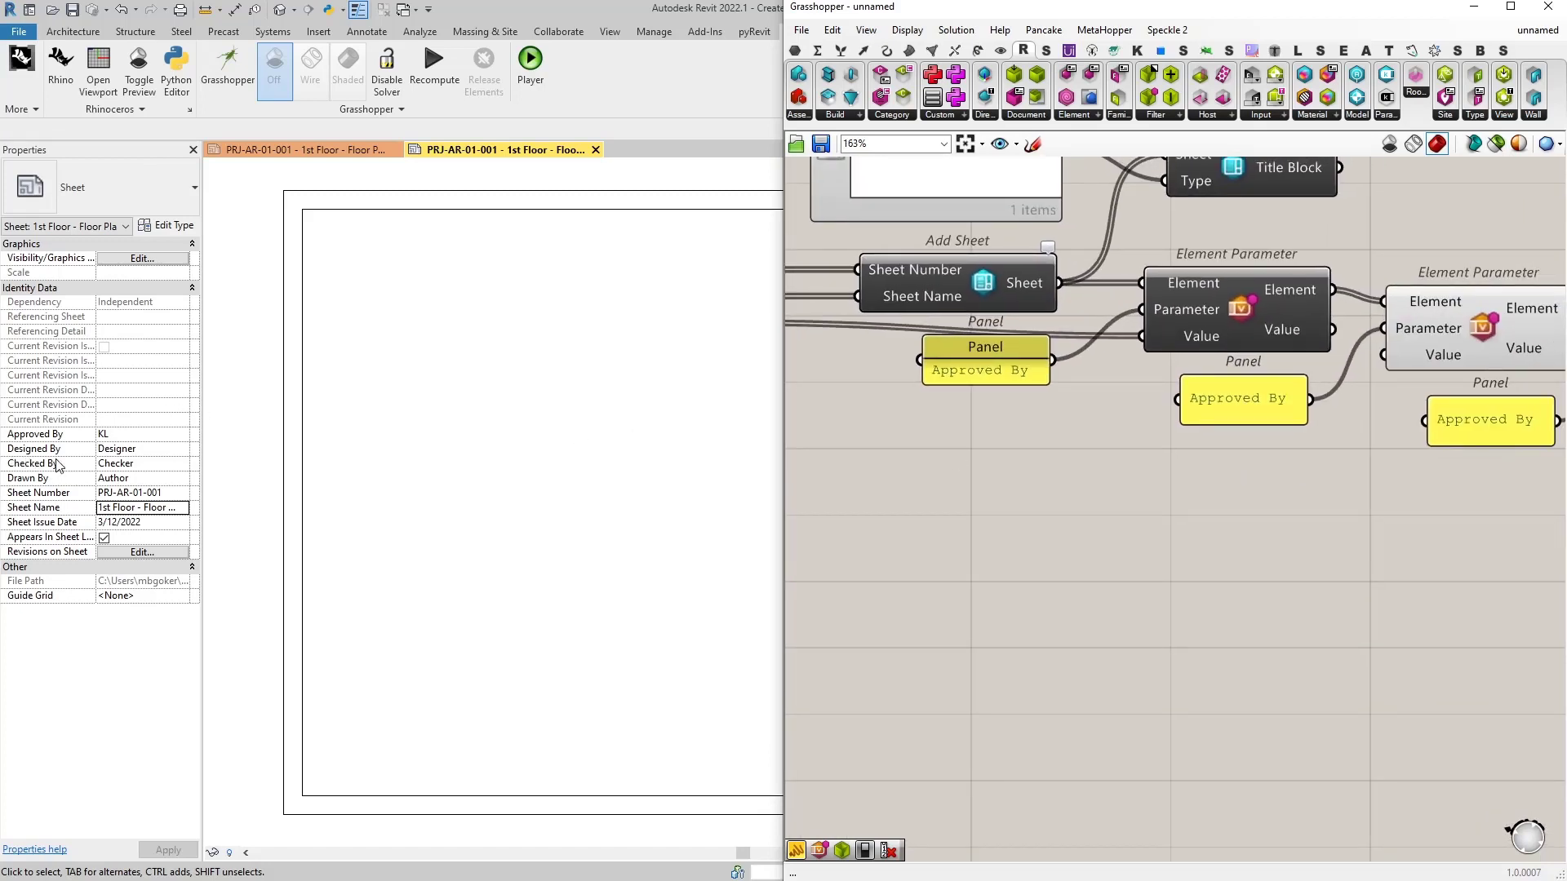
{"action": "double_click", "coordinate": [1002, 373]}
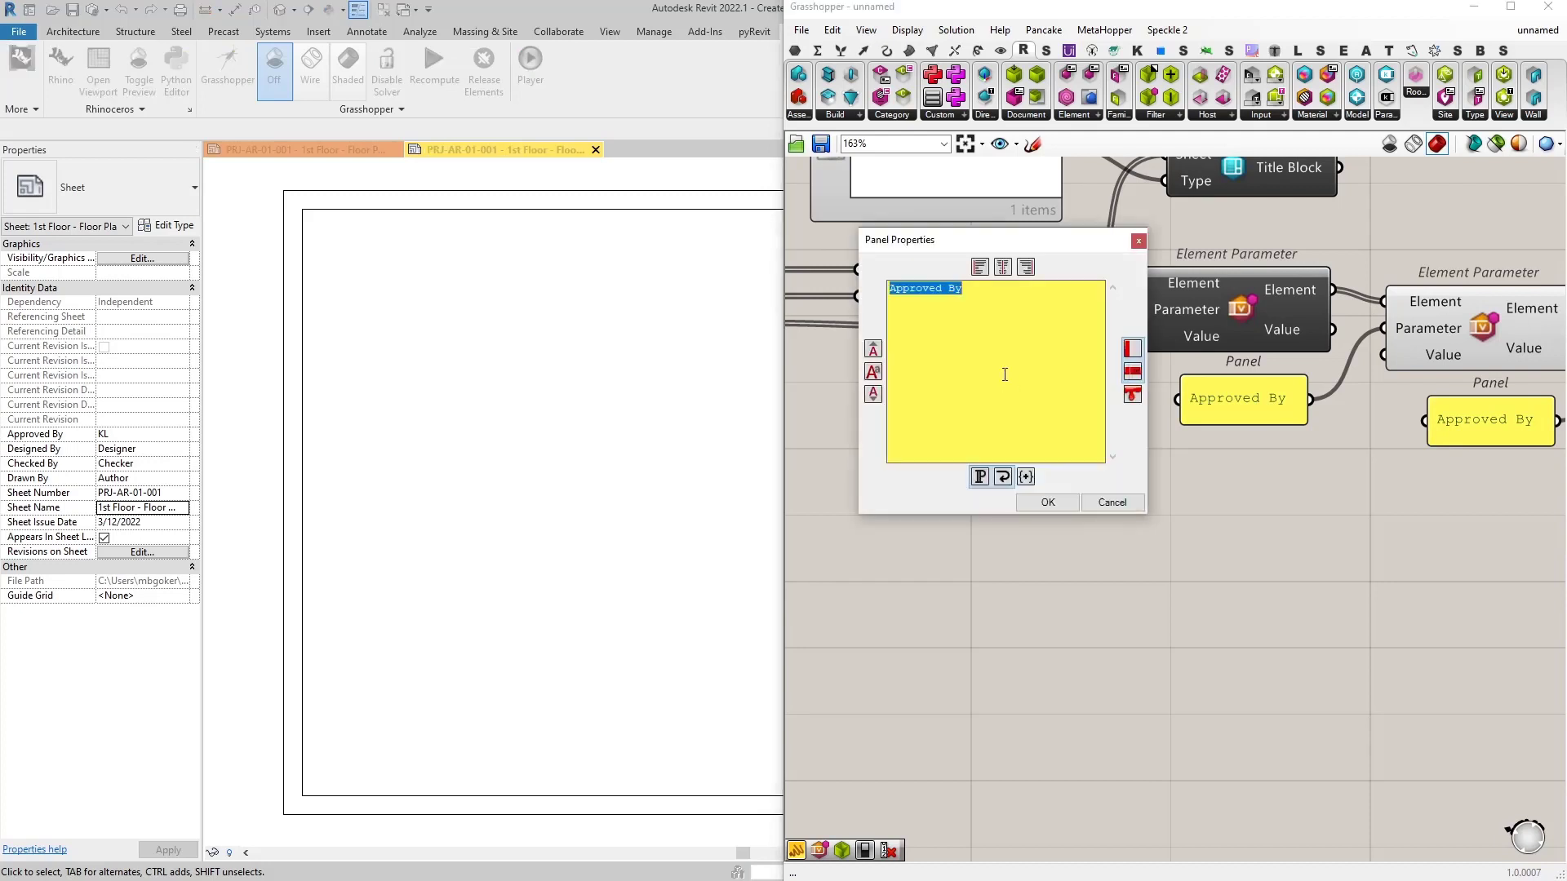
{"action": "type", "text": "Designed"}
{"action": "left_click", "coordinate": [1047, 501]}
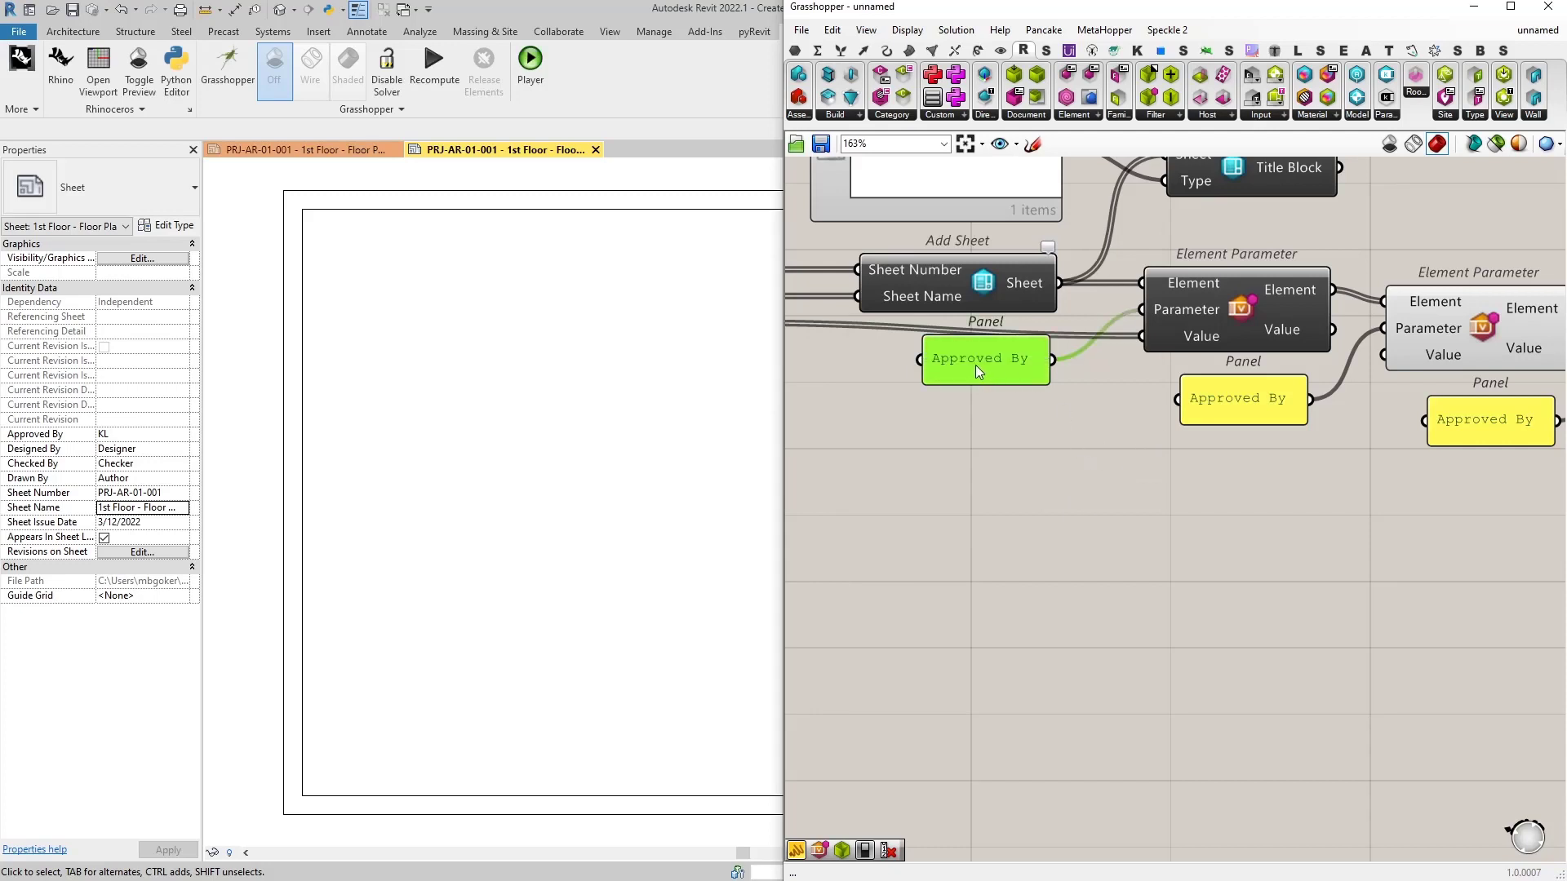
Change the second Element Parameter's panel text to "Designed By" and connect Explode Tree output {4;0} to that component's Value input
{"action": "right_click_drag", "start_coordinate": [1271, 453], "coordinate": [1153, 446]}
{"action": "double_click", "coordinate": [1137, 384]}
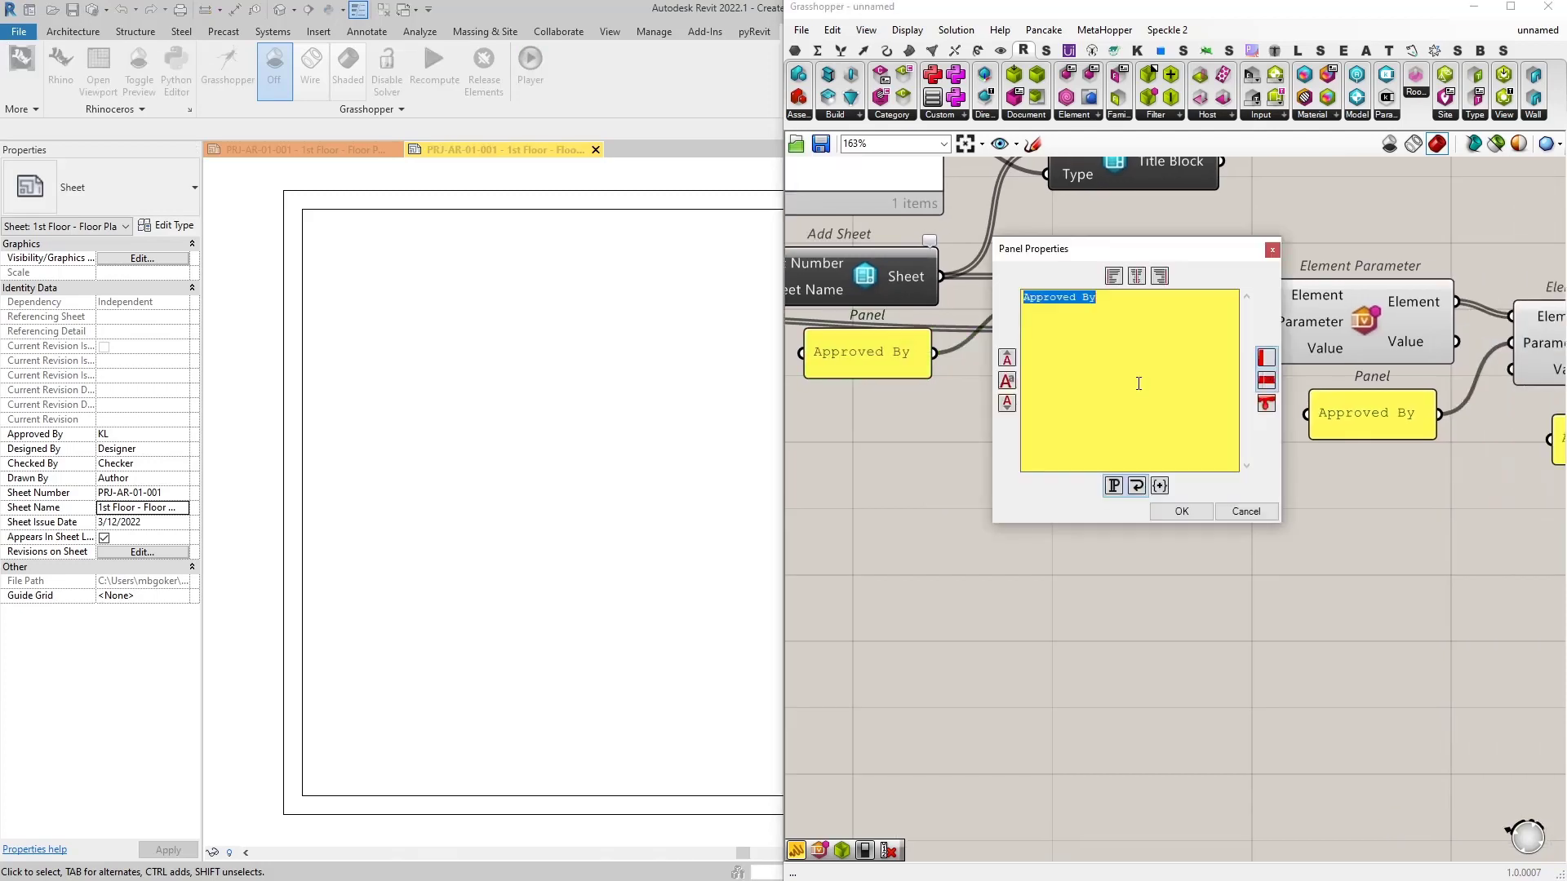
{"action": "type", "text": "d"}
{"action": "left_click", "coordinate": [1178, 514]}
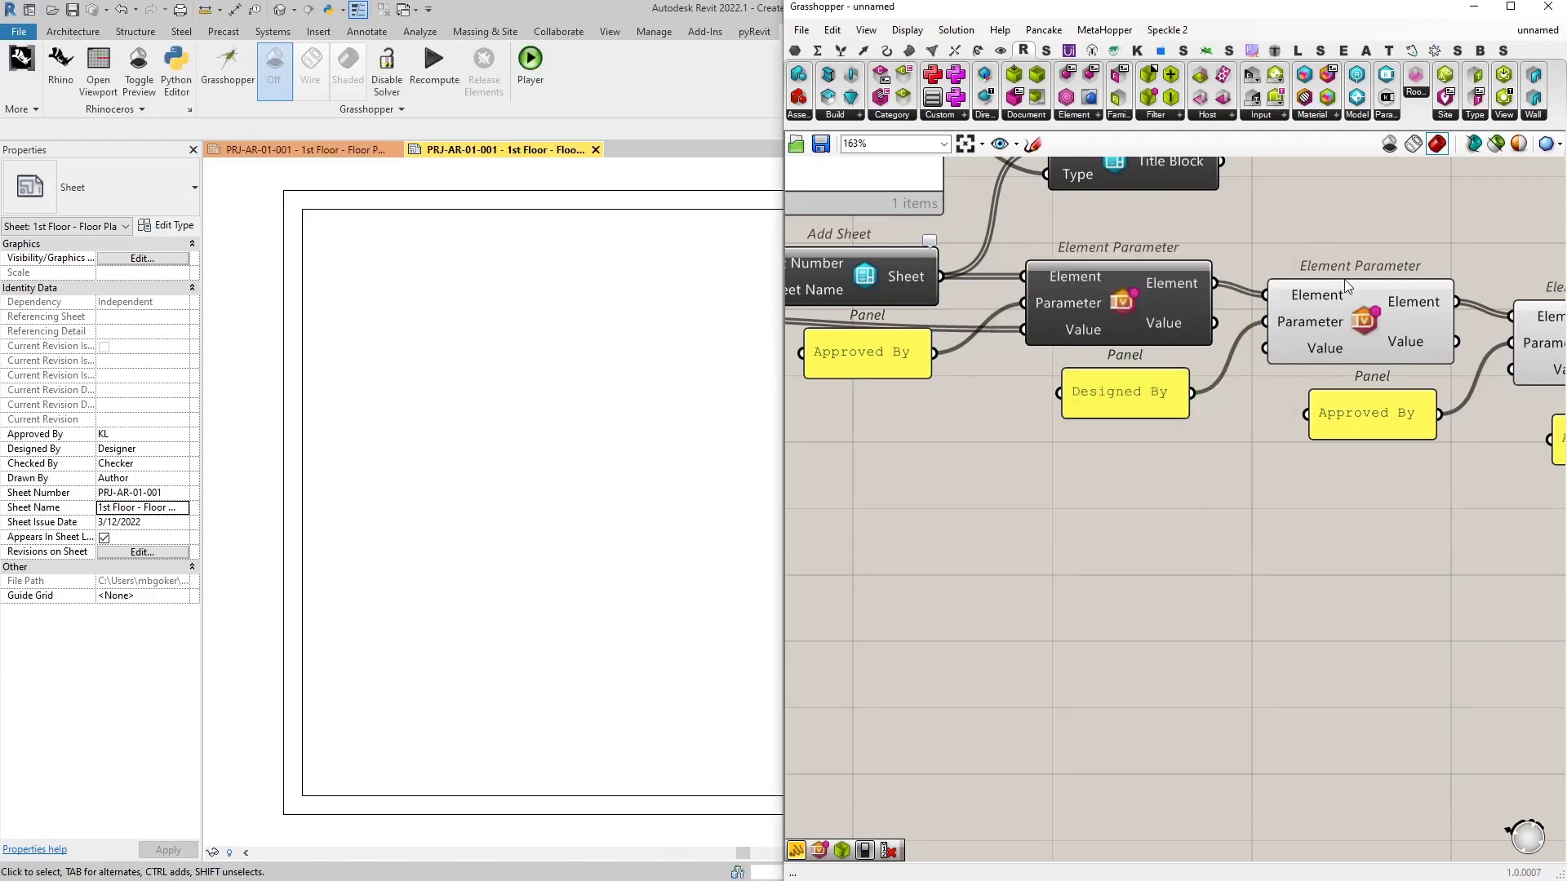
{"action": "scroll", "coordinate": [1374, 315], "scroll_direction": "down", "scroll_amount": 2}
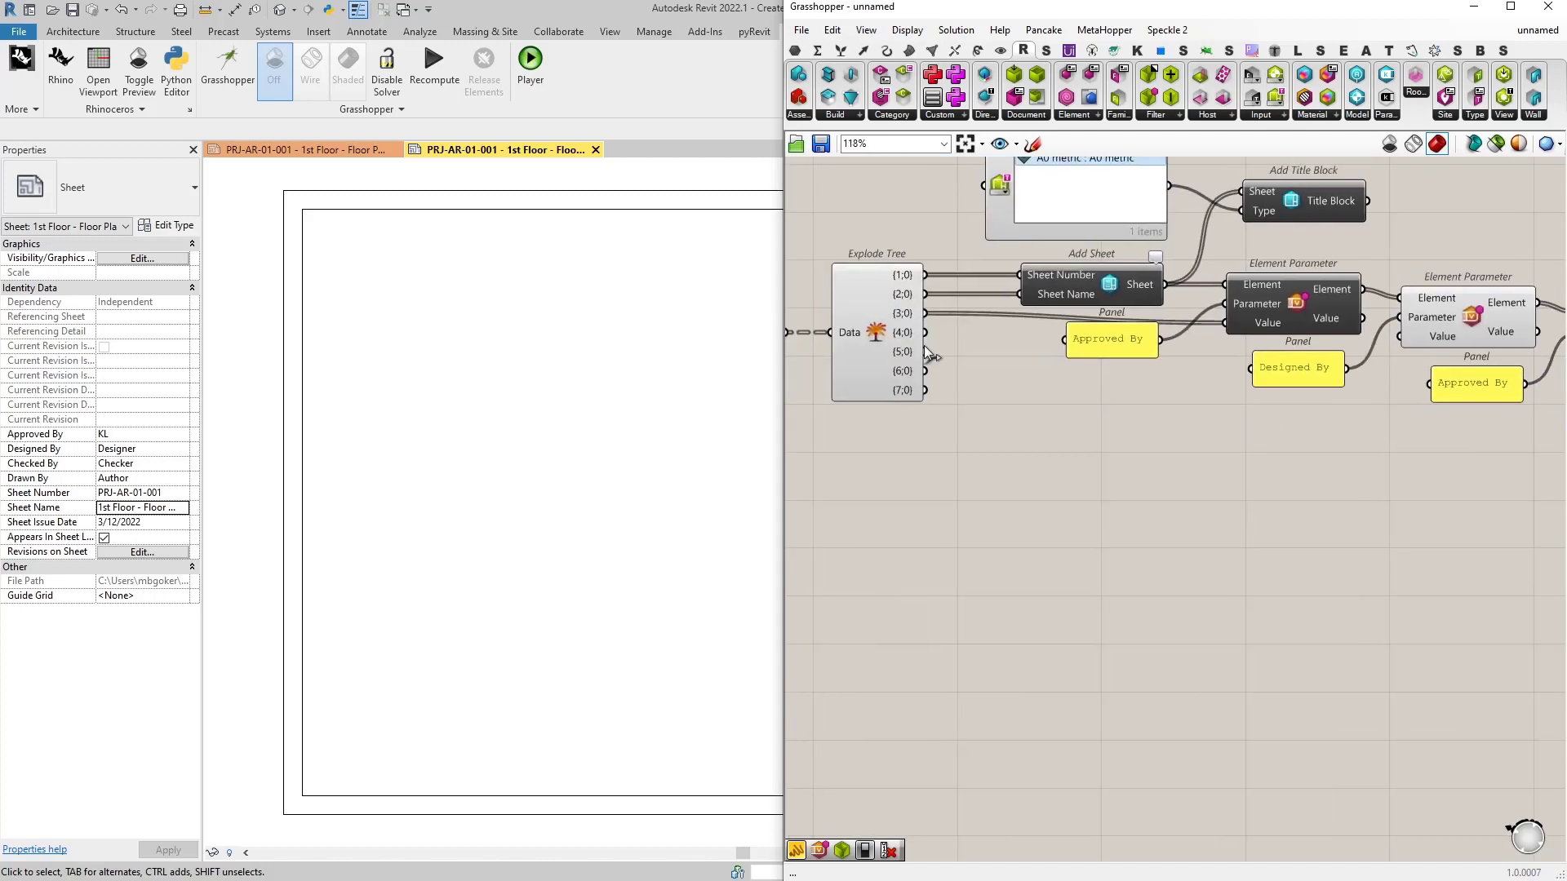
{"action": "left_click_drag", "start_coordinate": [925, 333], "coordinate": [1069, 339]}
{"action": "left_click_drag", "start_coordinate": [1397, 341], "coordinate": [1401, 336]}
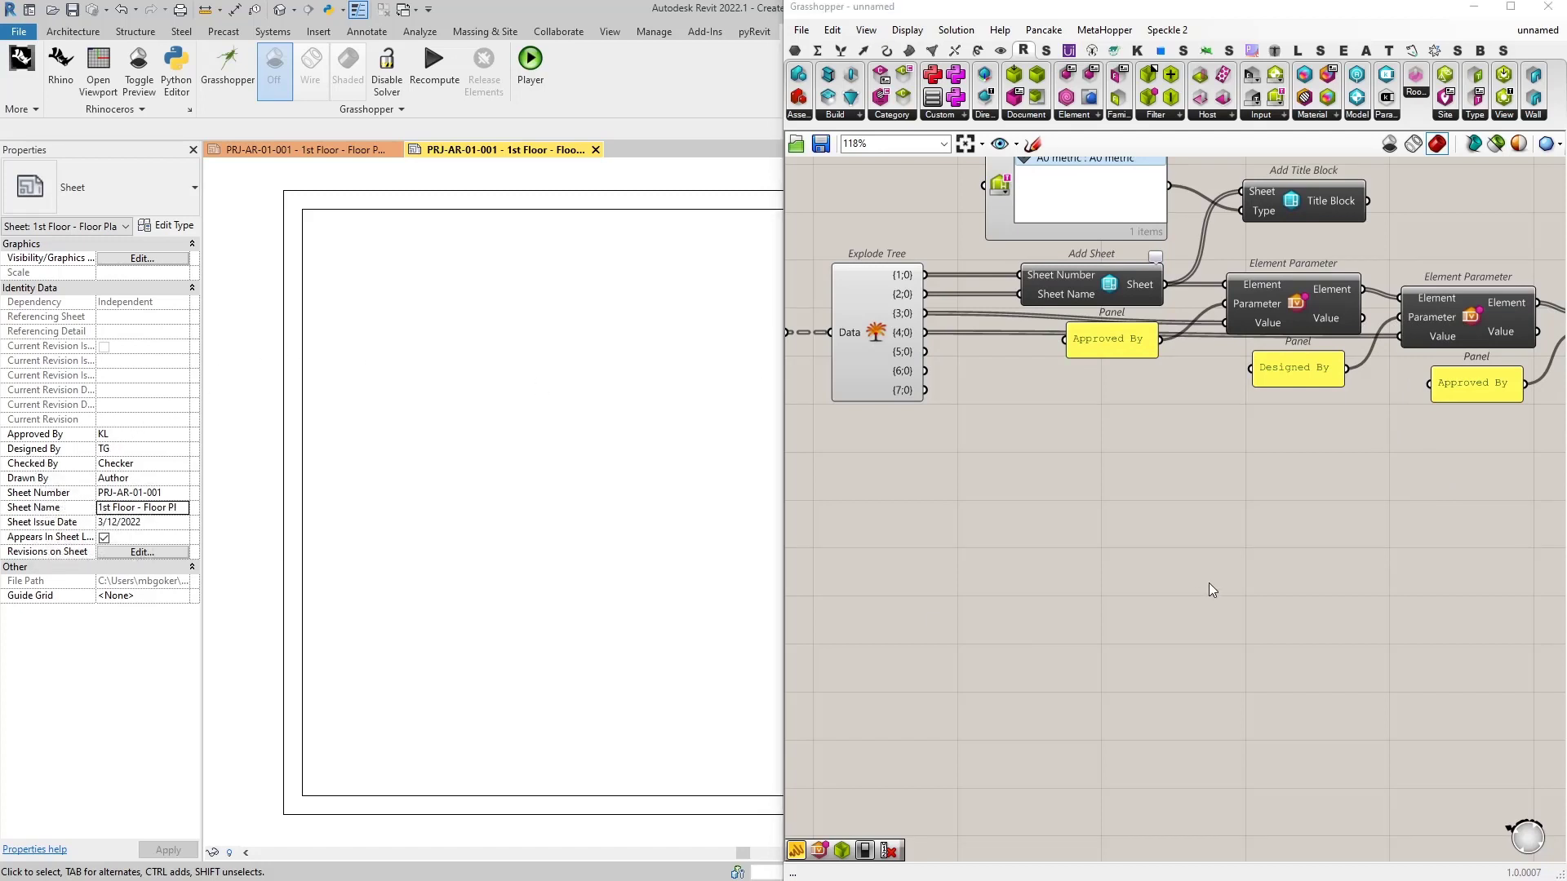
Change the third Element Parameter's panel text to "Checked By" and connect Explode Tree output {5;0} to that component's Value input
{"action": "right_click_drag", "start_coordinate": [1384, 533], "coordinate": [1129, 532]}
{"action": "scroll", "coordinate": [1240, 392], "scroll_direction": "up", "scroll_amount": 2}
{"action": "double_click", "coordinate": [1203, 388]}
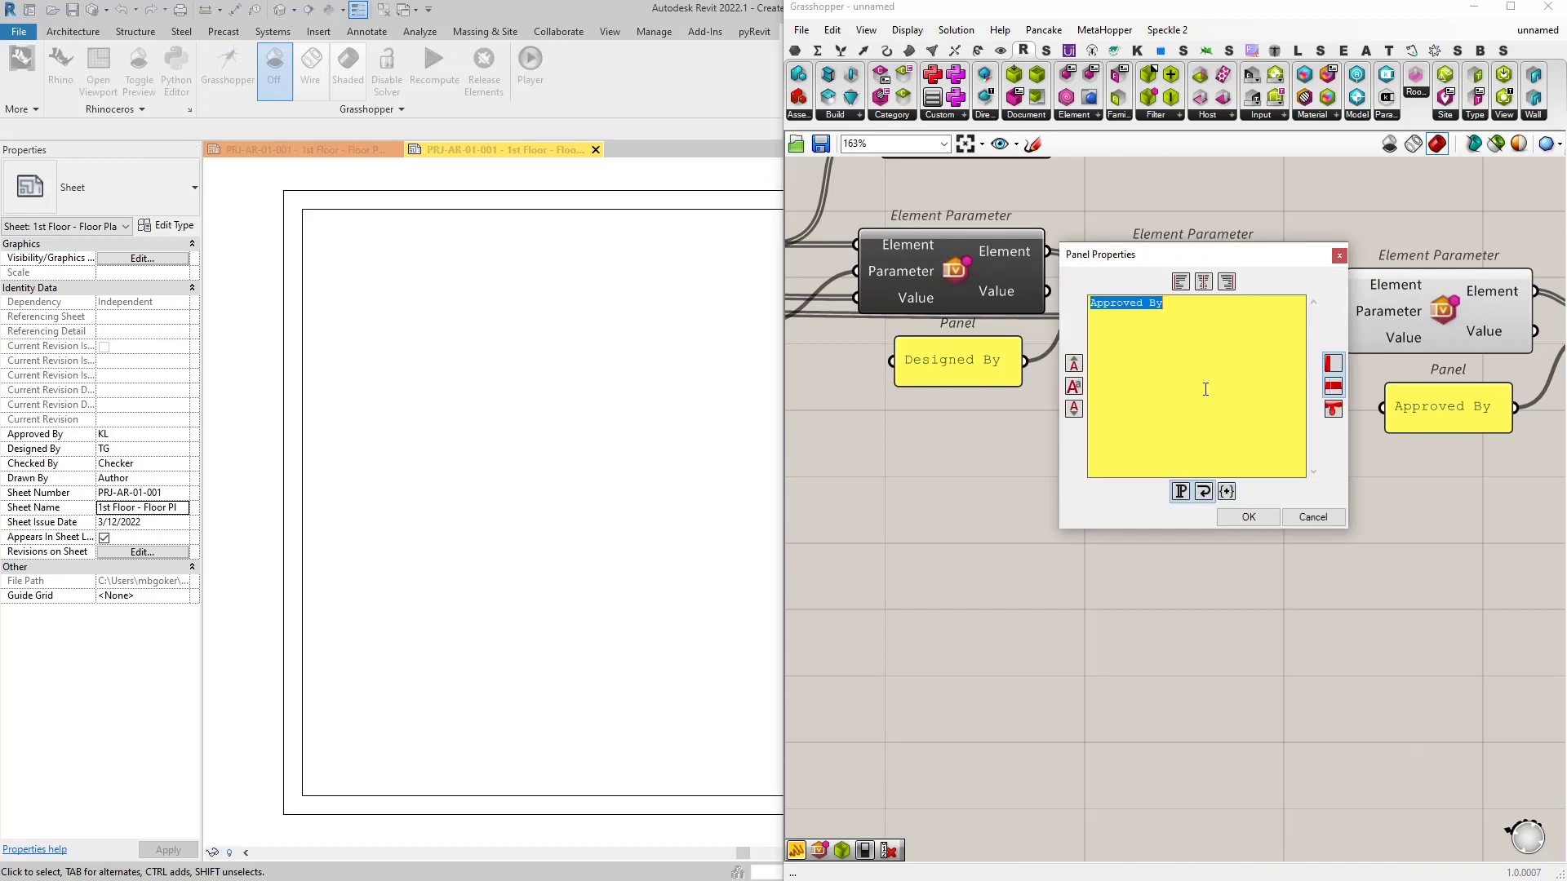
{"action": "type", "text": "Checked By"}
{"action": "left_click", "coordinate": [1254, 520]}
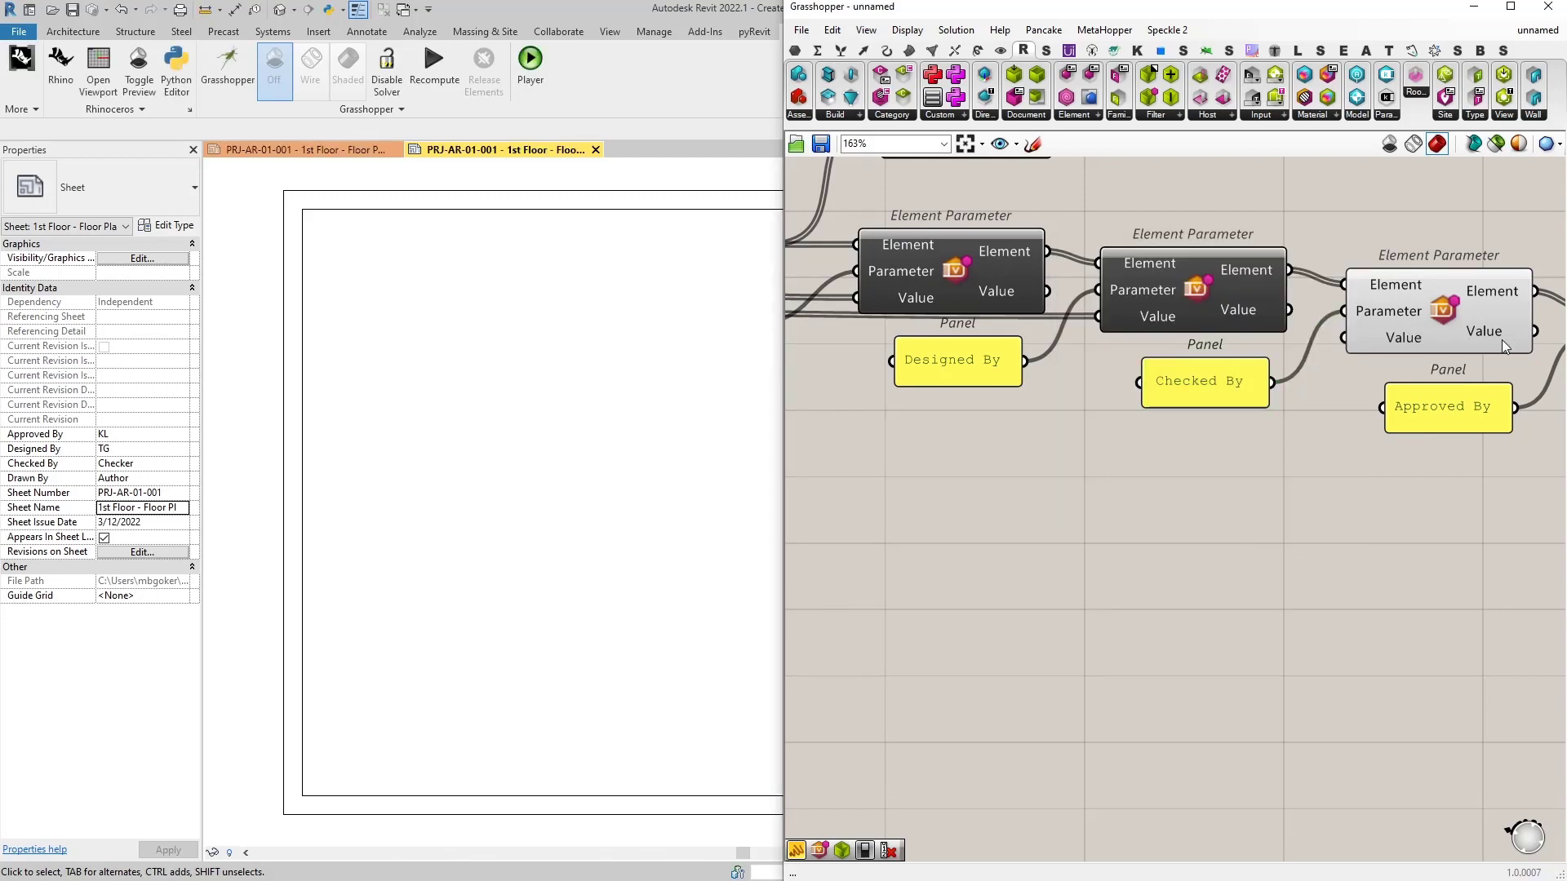
{"action": "mouse_move", "coordinate": [1494, 335]}
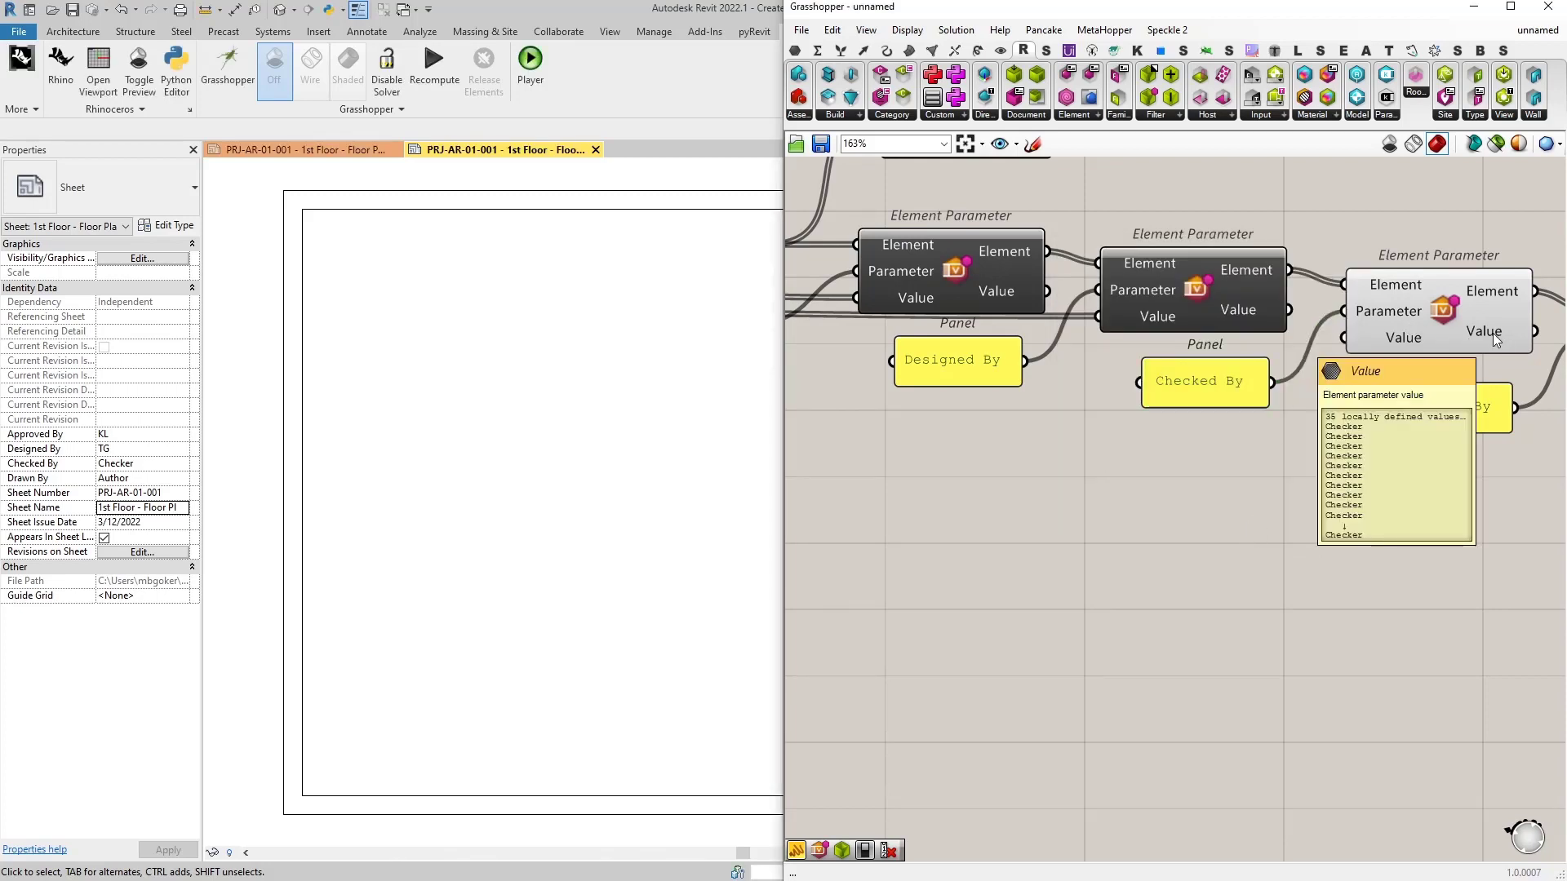
{"action": "scroll", "coordinate": [1492, 333], "scroll_direction": "down", "scroll_amount": 3}
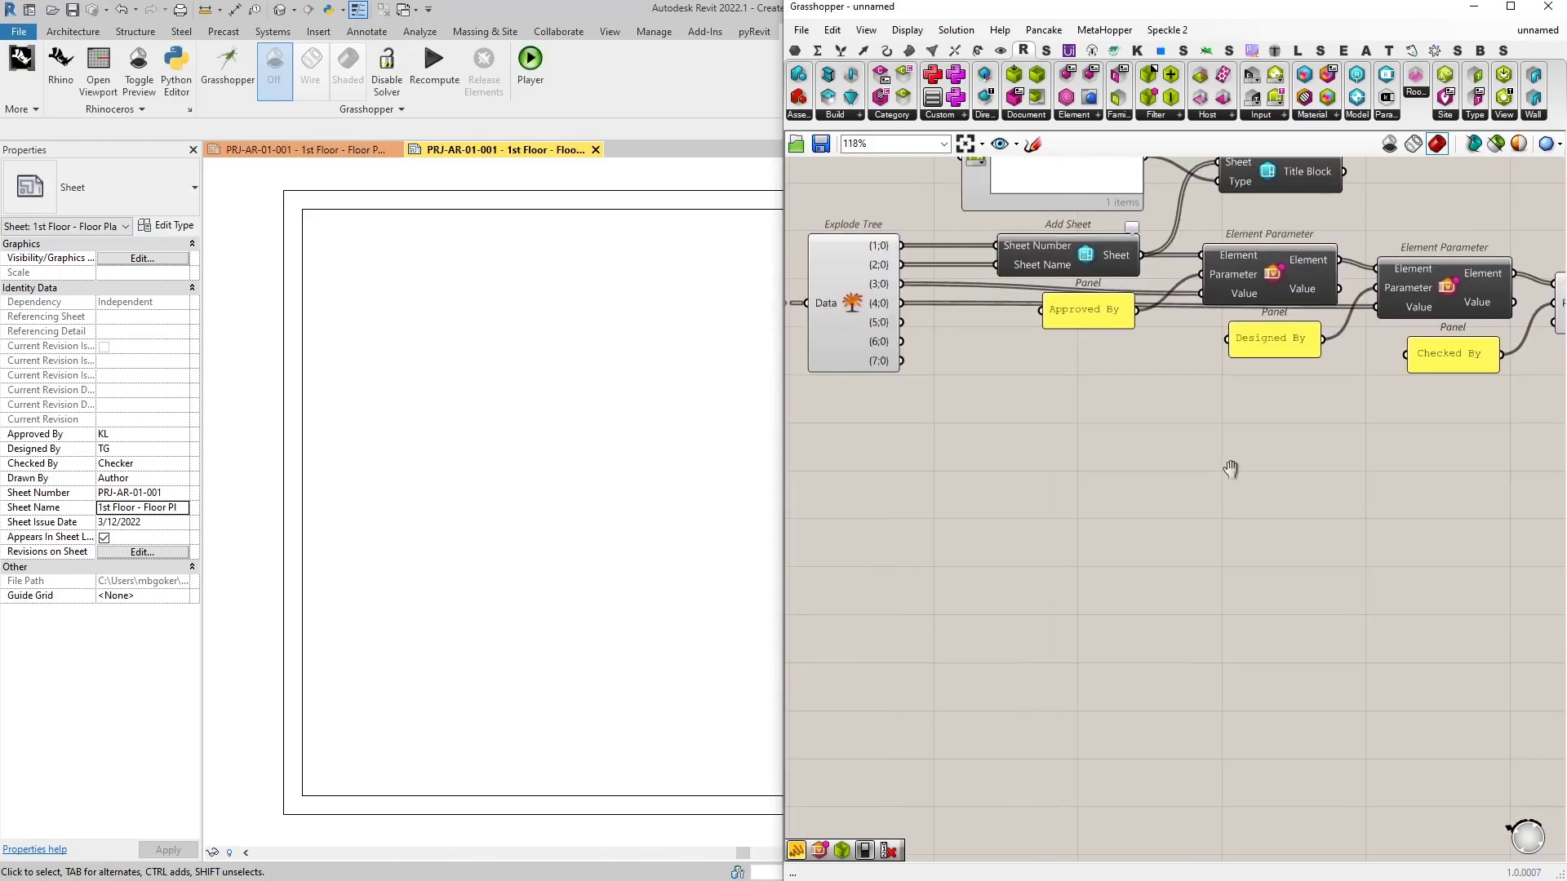
{"action": "left_click_drag", "start_coordinate": [901, 322], "coordinate": [1352, 310]}
Change the fourth Element Parameter's panel text to "Drawn By" and connect its Value input to Explode Tree output {6;0}
{"action": "scroll", "coordinate": [974, 310], "scroll_direction": "down", "scroll_amount": 2}
{"action": "scroll", "coordinate": [1430, 329], "scroll_direction": "up", "scroll_amount": 5}
{"action": "right_click_drag", "start_coordinate": [1377, 459], "coordinate": [1168, 460]}
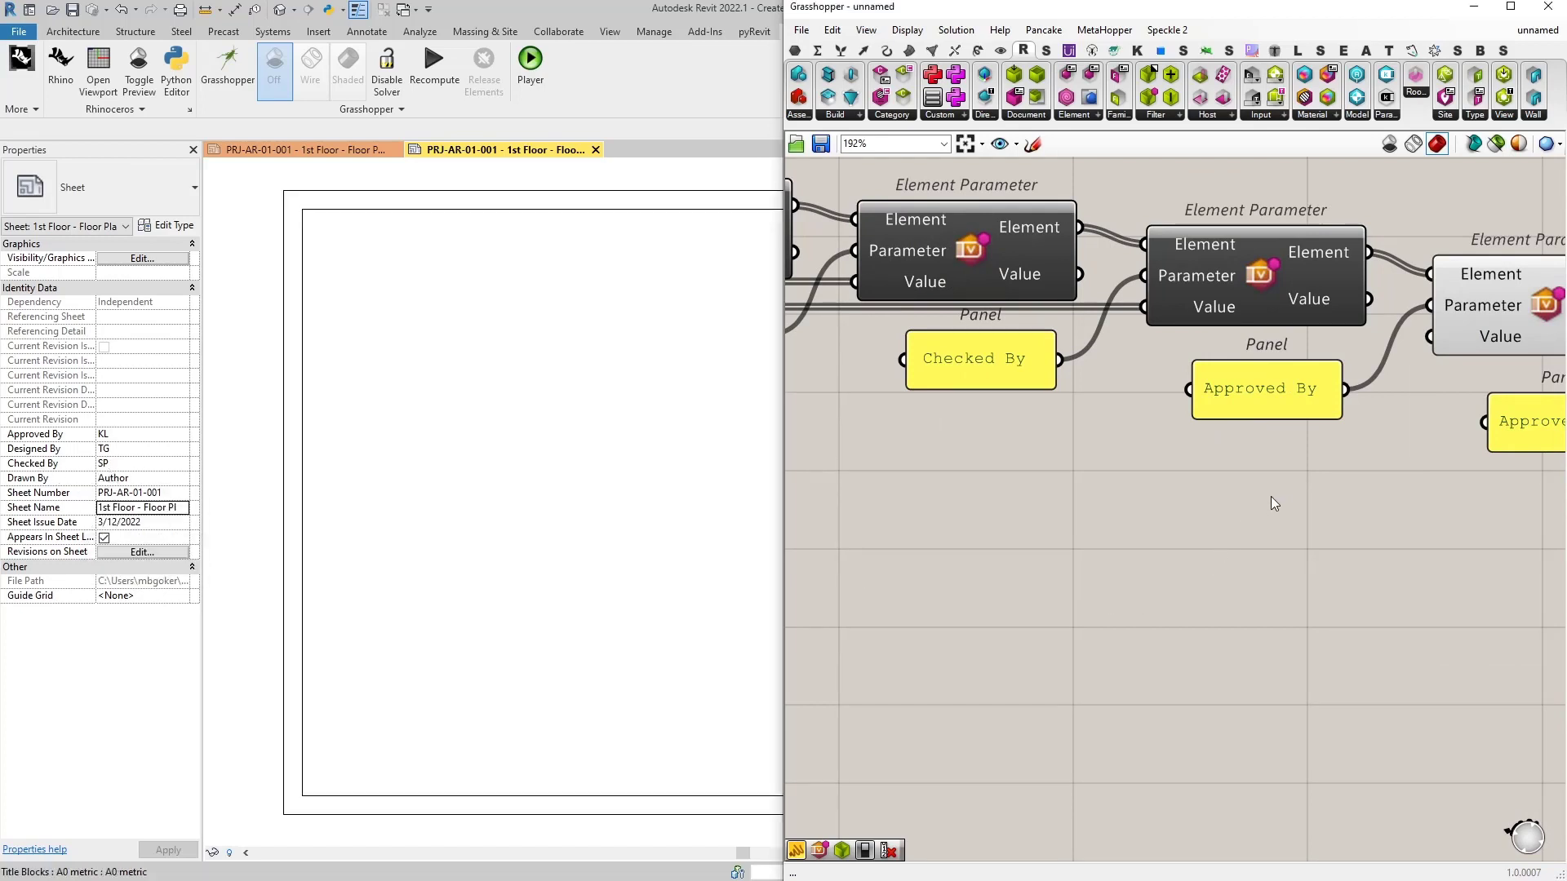
{"action": "scroll", "coordinate": [1249, 506], "scroll_direction": "down", "scroll_amount": 1}
{"action": "double_click", "coordinate": [1113, 419]}
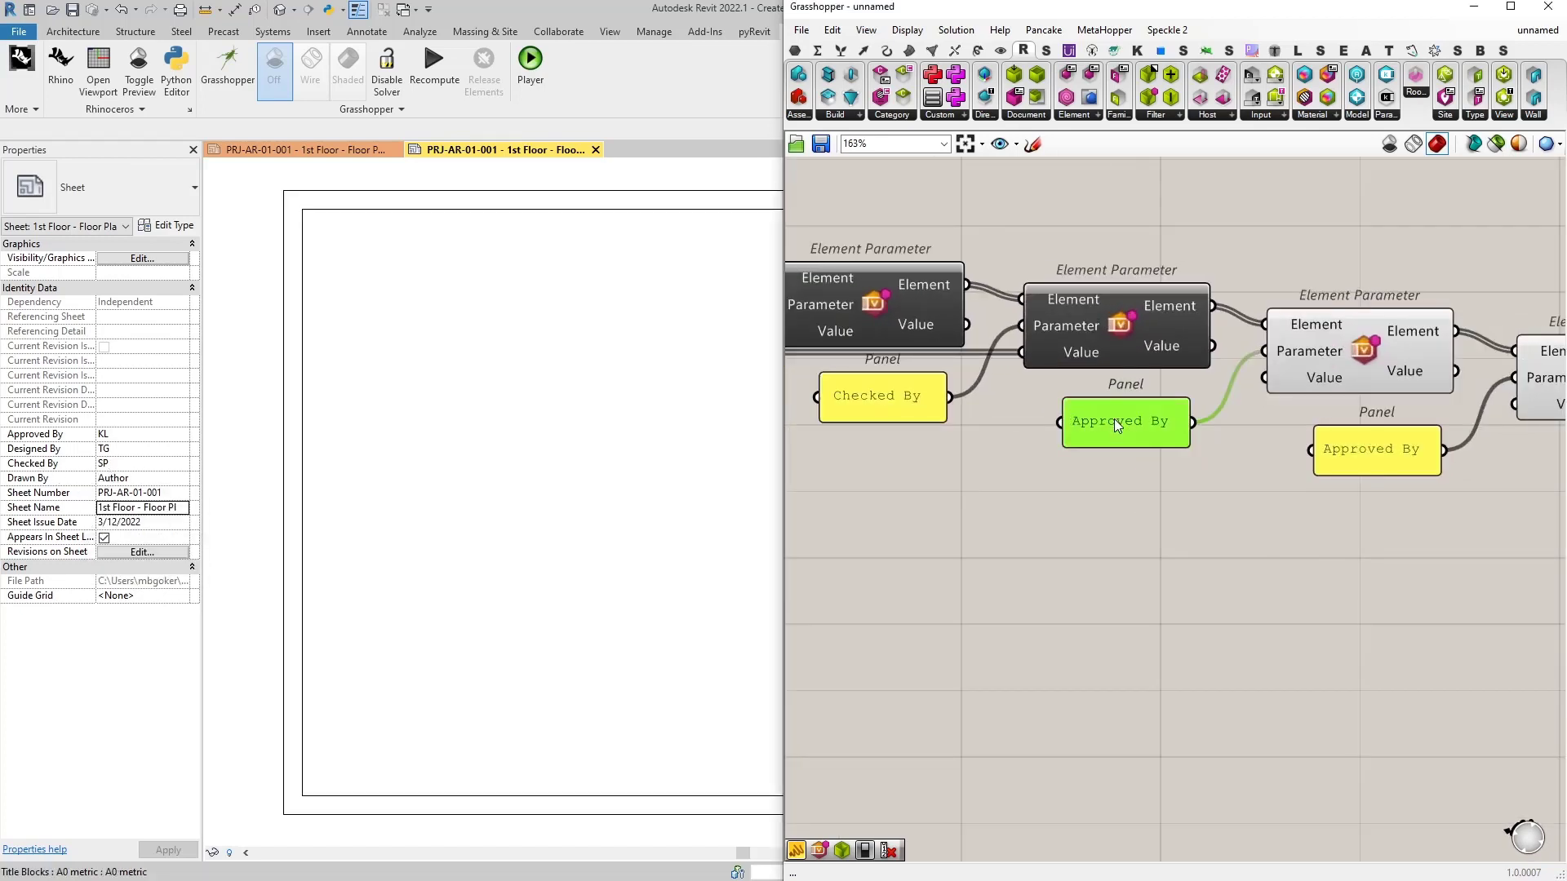
{"action": "type", "text": "Drawn Bty"}
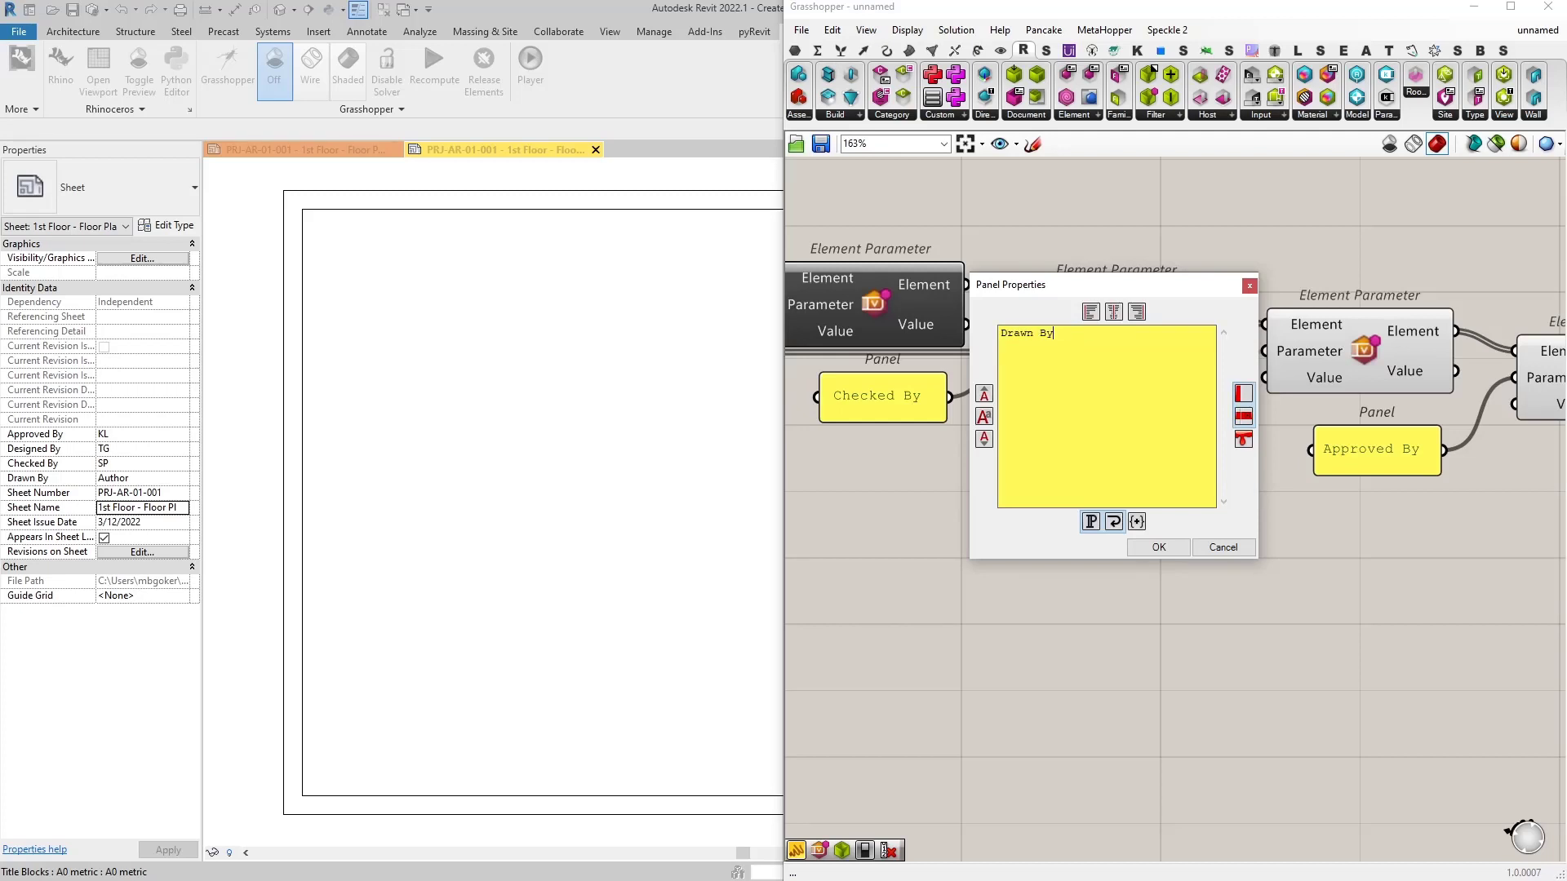
{"action": "left_click", "coordinate": [1158, 546]}
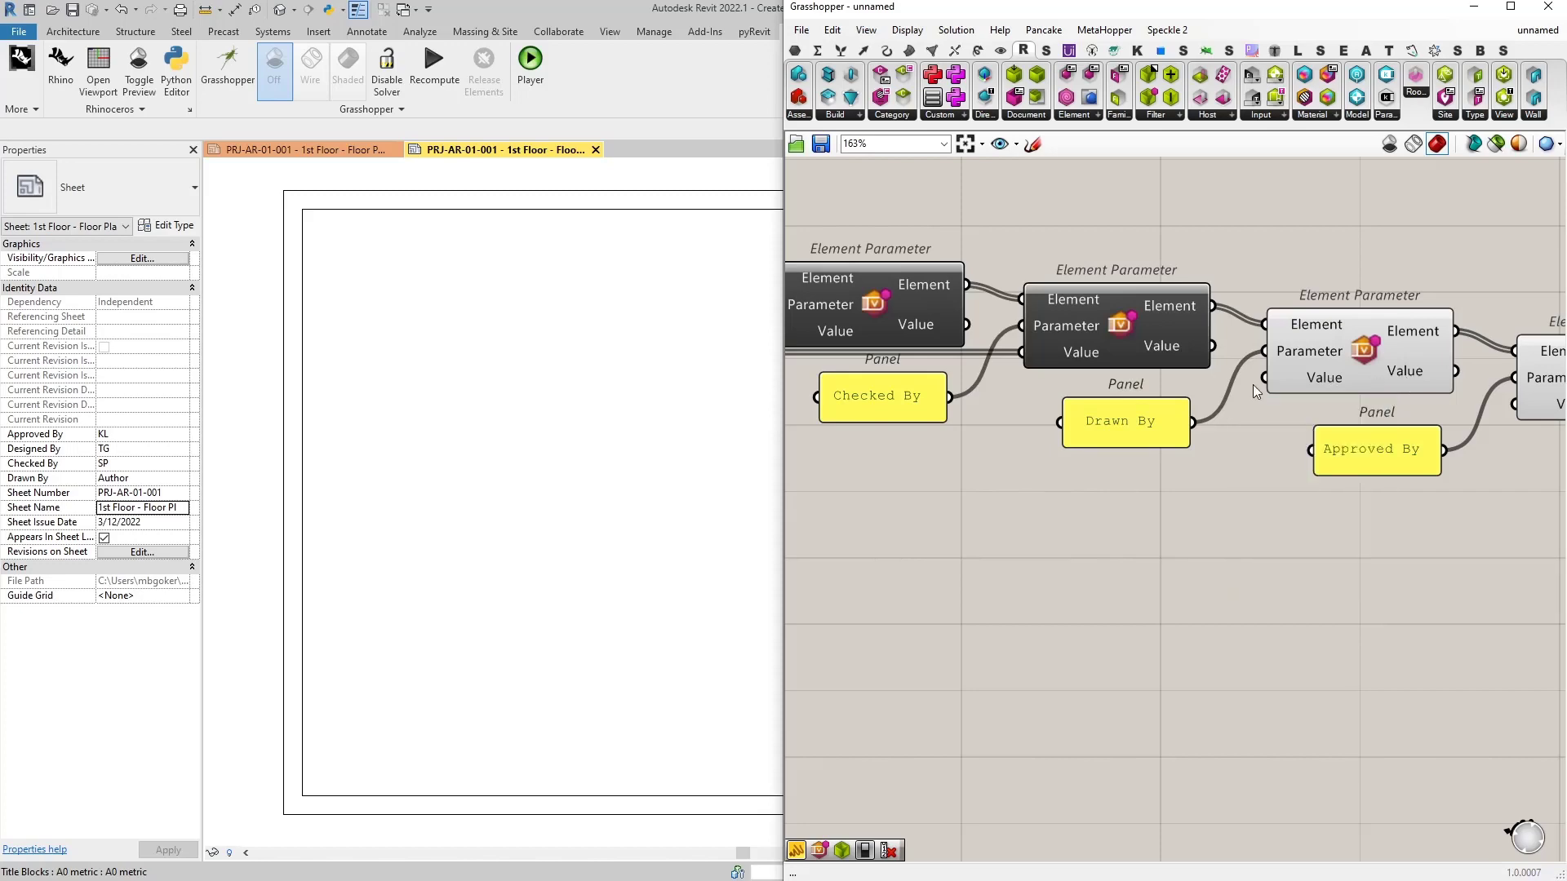
{"action": "left_click_drag", "start_coordinate": [1264, 378], "coordinate": [834, 383]}
{"action": "scroll", "coordinate": [1379, 393], "scroll_direction": "down", "scroll_amount": 4}
{"action": "scroll", "coordinate": [865, 430], "scroll_direction": "down", "scroll_amount": 3}
{"action": "scroll", "coordinate": [865, 425], "scroll_direction": "up", "scroll_amount": 5}
{"action": "scroll", "coordinate": [877, 400], "scroll_direction": "down", "scroll_amount": 3}
{"action": "scroll", "coordinate": [834, 383], "scroll_direction": "up", "scroll_amount": 1}
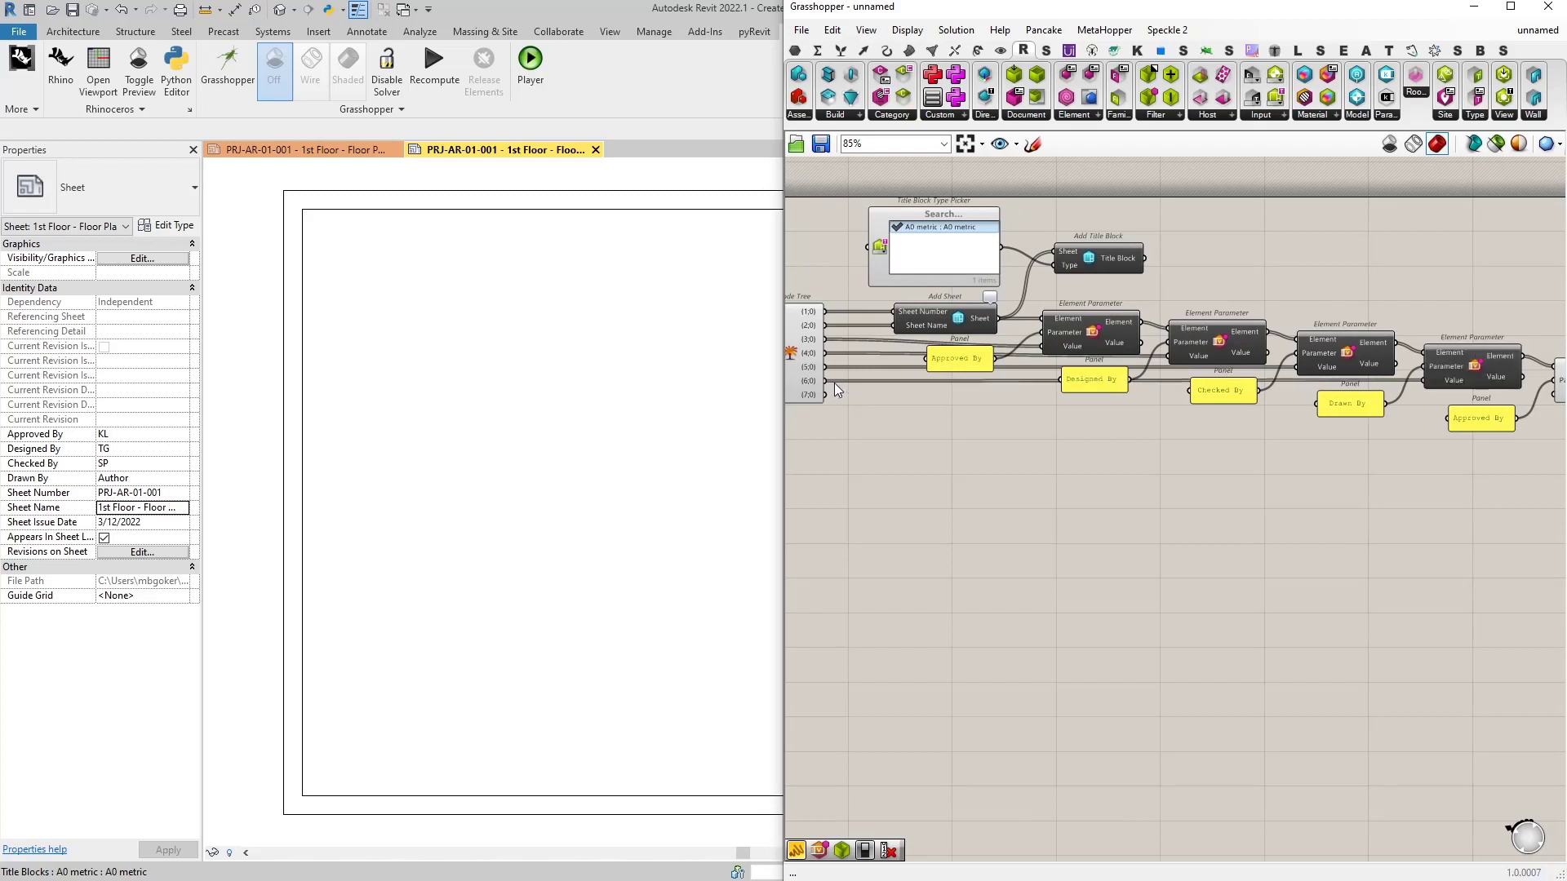
Change the fifth Element Parameter's panel text to "Sheet Issue Date" and connect its Value input to Explode Tree output {7;0}
{"action": "scroll", "coordinate": [834, 383], "scroll_direction": "down", "scroll_amount": 3}
{"action": "scroll", "coordinate": [902, 424], "scroll_direction": "up", "scroll_amount": 2}
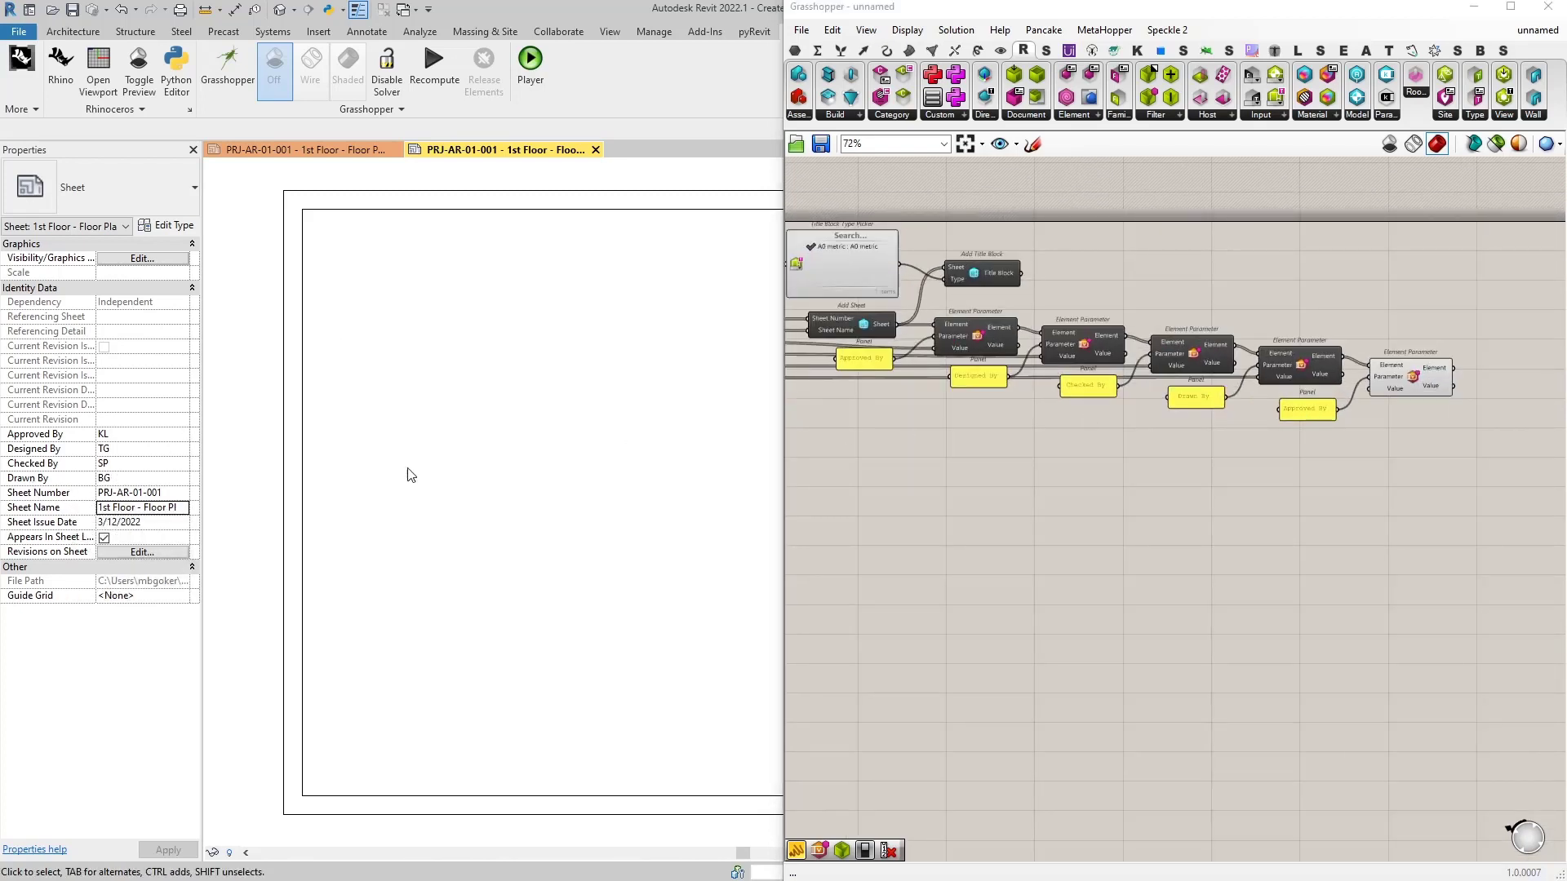
{"action": "scroll", "coordinate": [1373, 418], "scroll_direction": "up", "scroll_amount": 4}
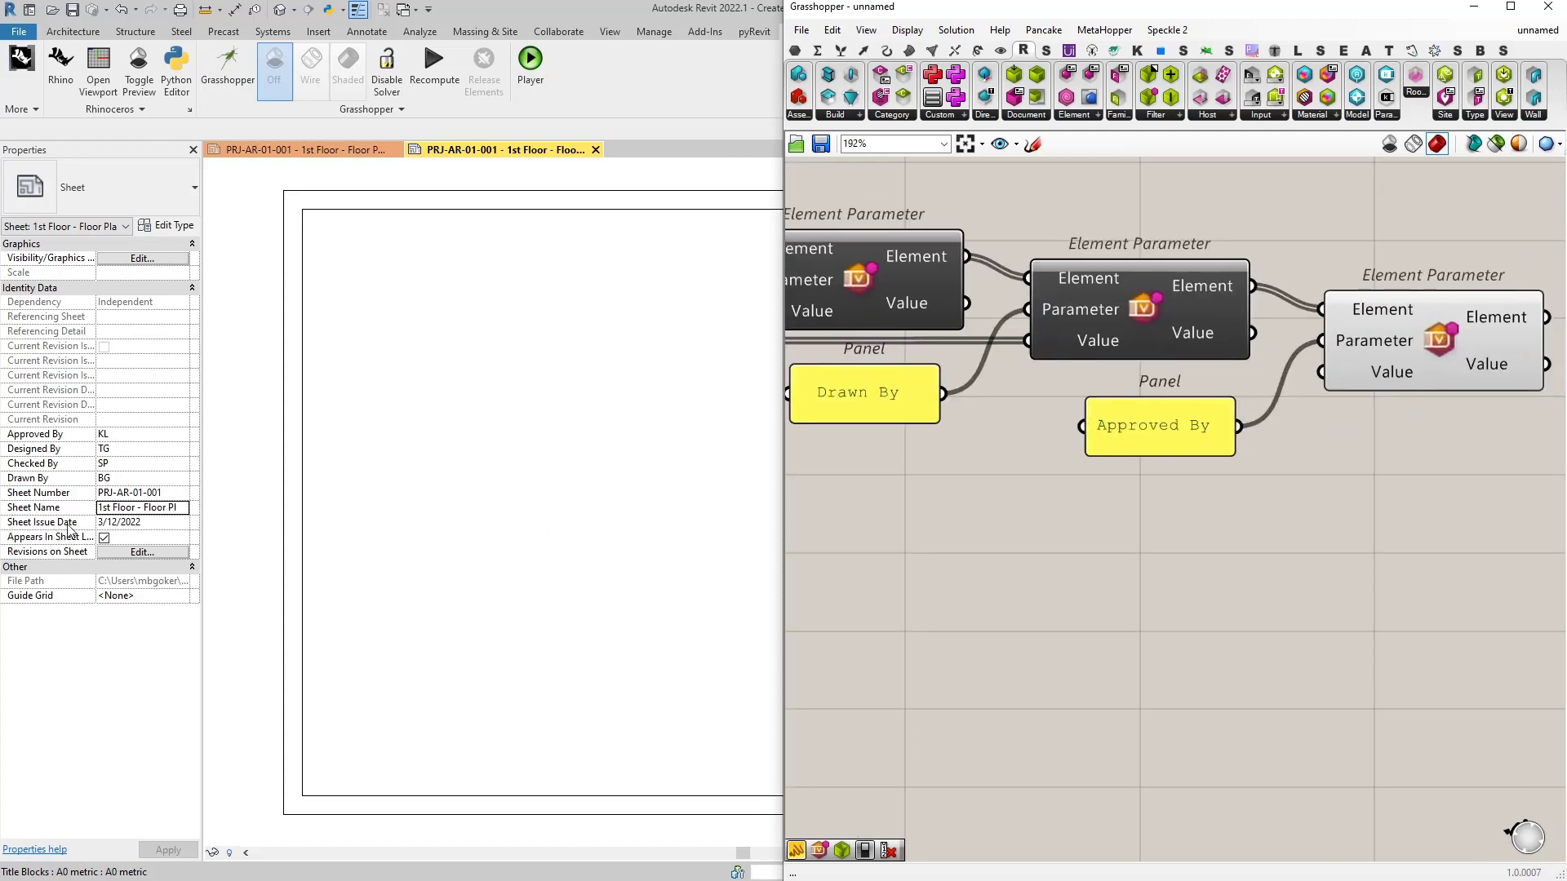
{"action": "double_click", "coordinate": [1198, 428]}
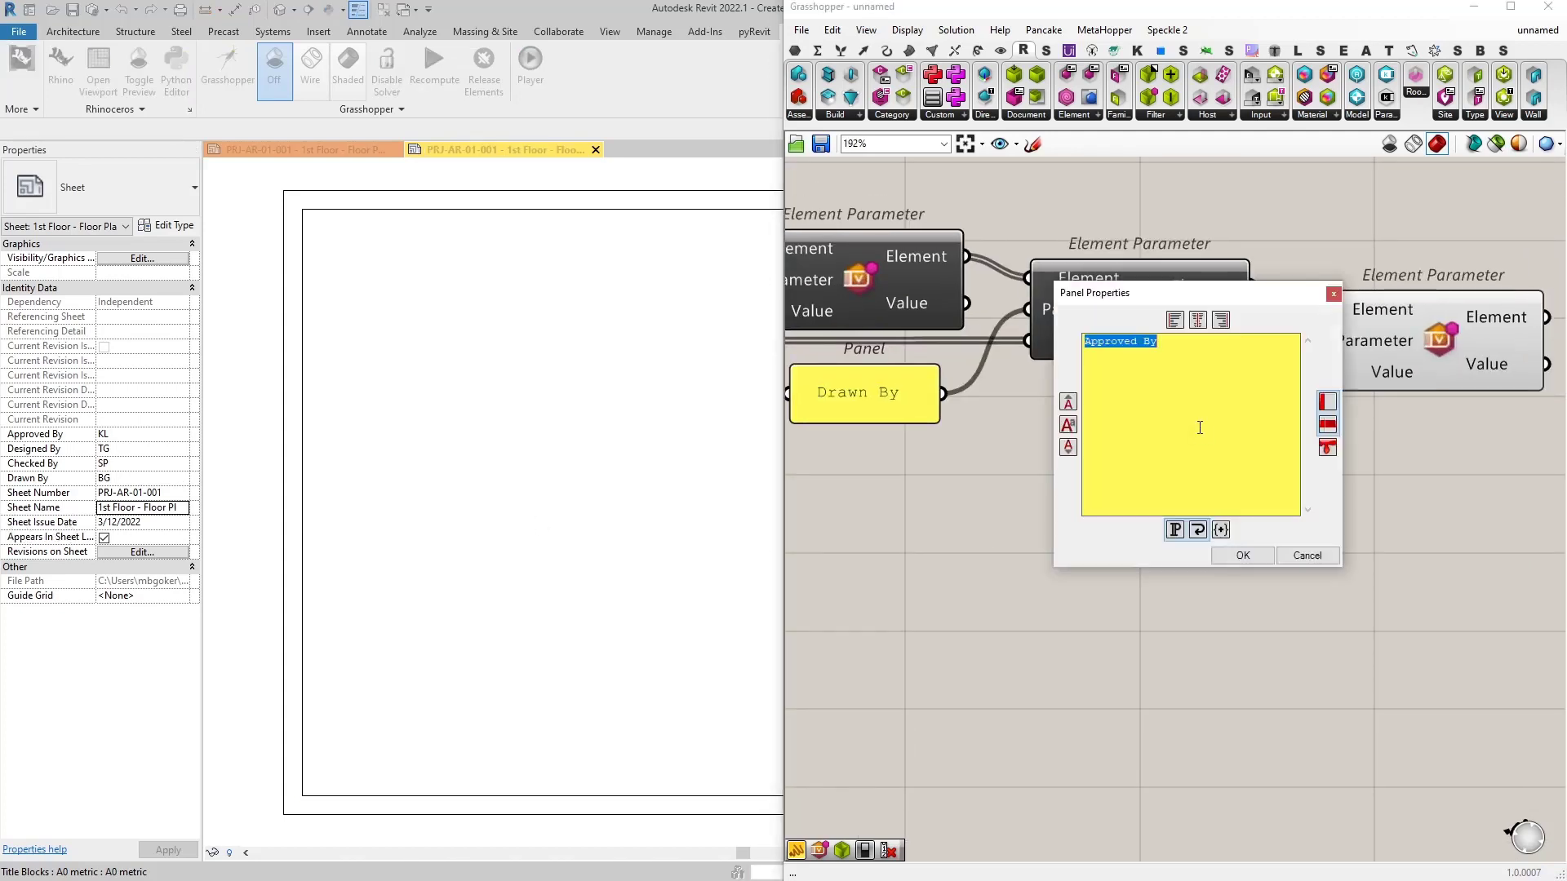
{"action": "type", "text": "sheet Is"}
{"action": "left_click", "coordinate": [1242, 556]}
{"action": "scroll", "coordinate": [1338, 402], "scroll_direction": "down", "scroll_amount": 10}
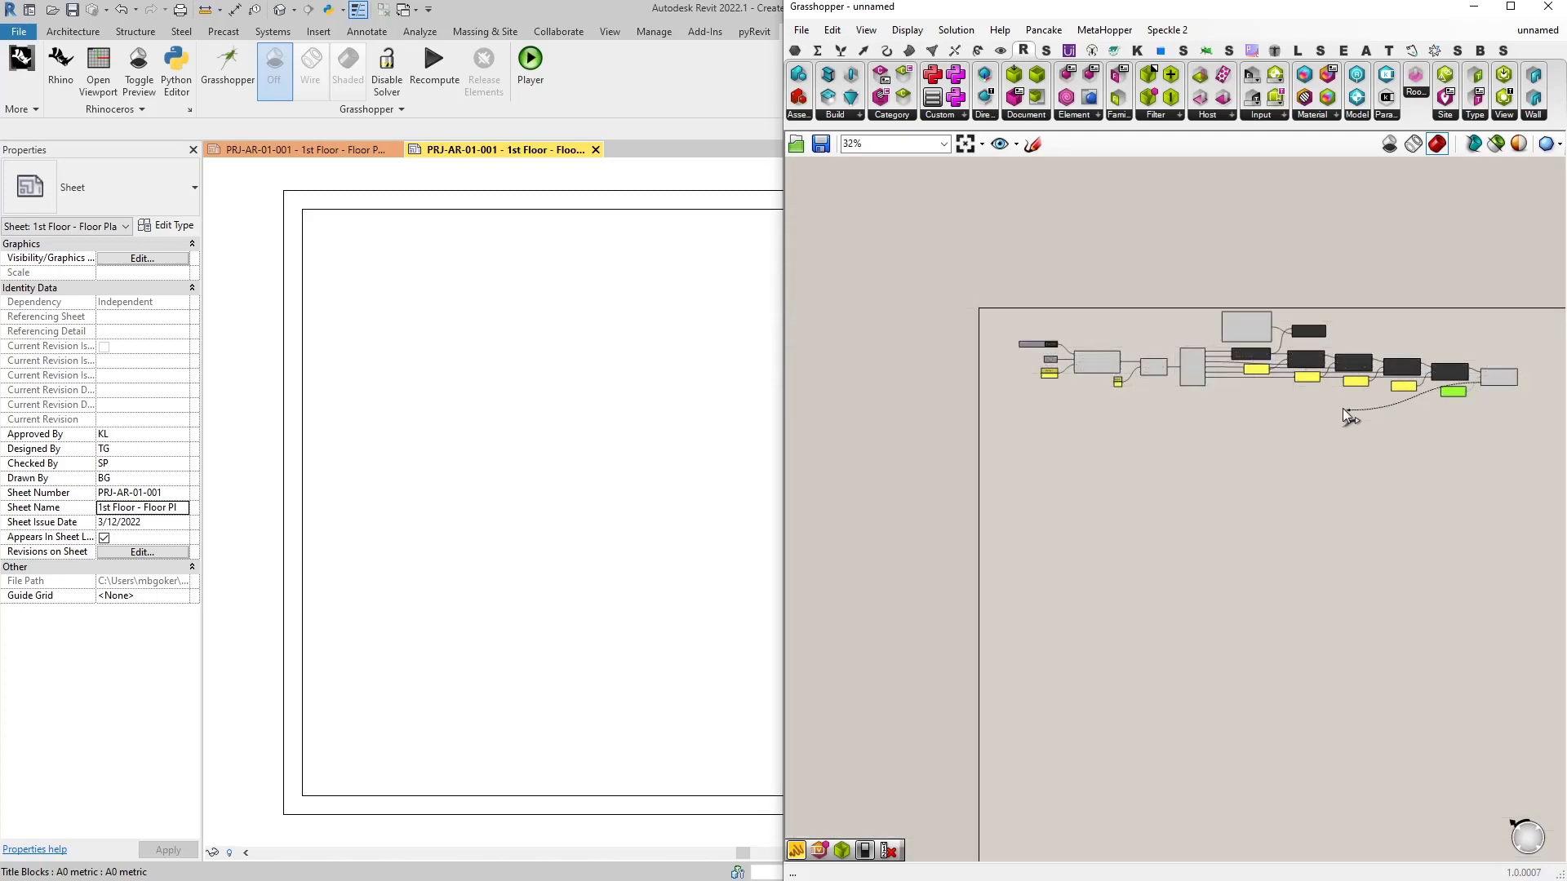
{"action": "scroll", "coordinate": [1273, 400], "scroll_direction": "up", "scroll_amount": 8}
{"action": "left_click_drag", "start_coordinate": [1343, 408], "coordinate": [1055, 390]}
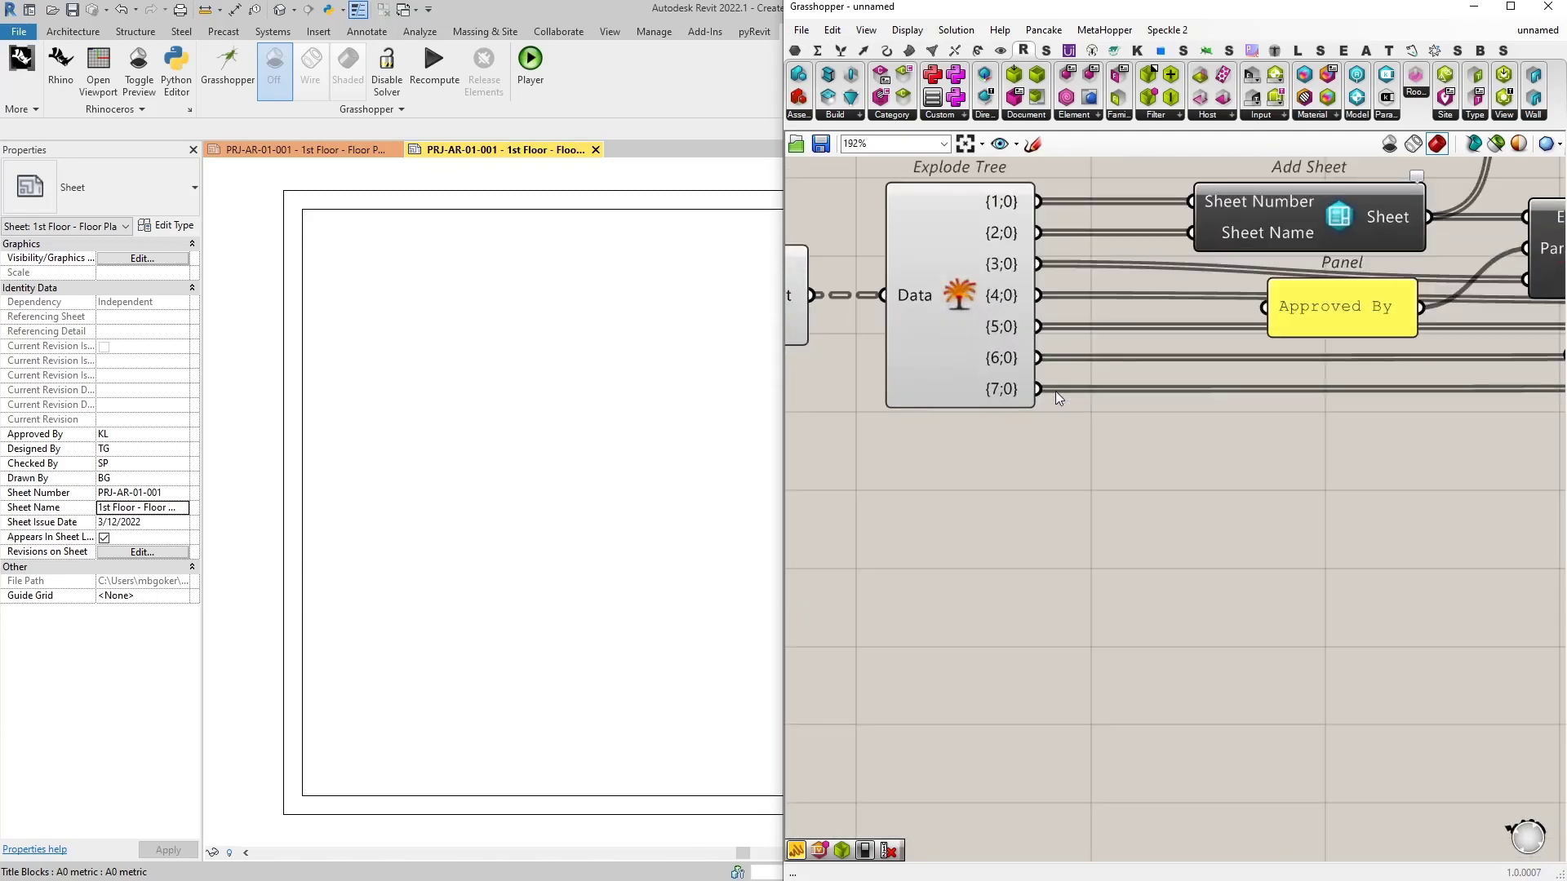
Collapse the Grasshopper window and examine the identity data of several sheets, including PRJ-AR-02-005 and PRJ-AR-03-003, in Revit
{"action": "scroll", "coordinate": [1055, 390], "scroll_direction": "down", "scroll_amount": 5}
{"action": "scroll", "coordinate": [1423, 503], "scroll_direction": "down", "scroll_amount": 1}
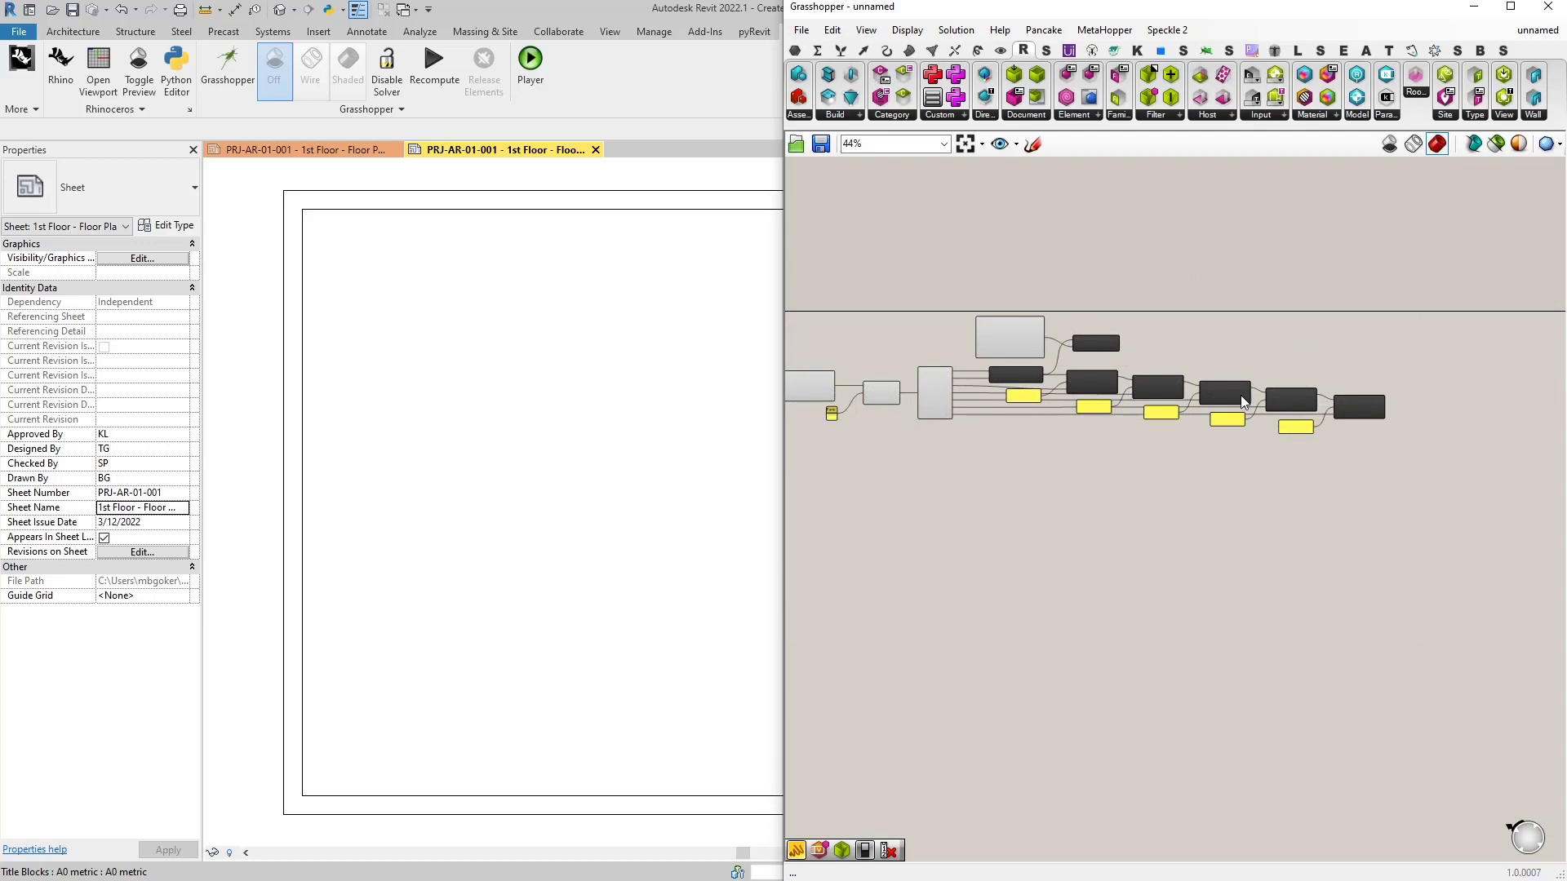
{"action": "scroll", "coordinate": [1289, 401], "scroll_direction": "up", "scroll_amount": 2}
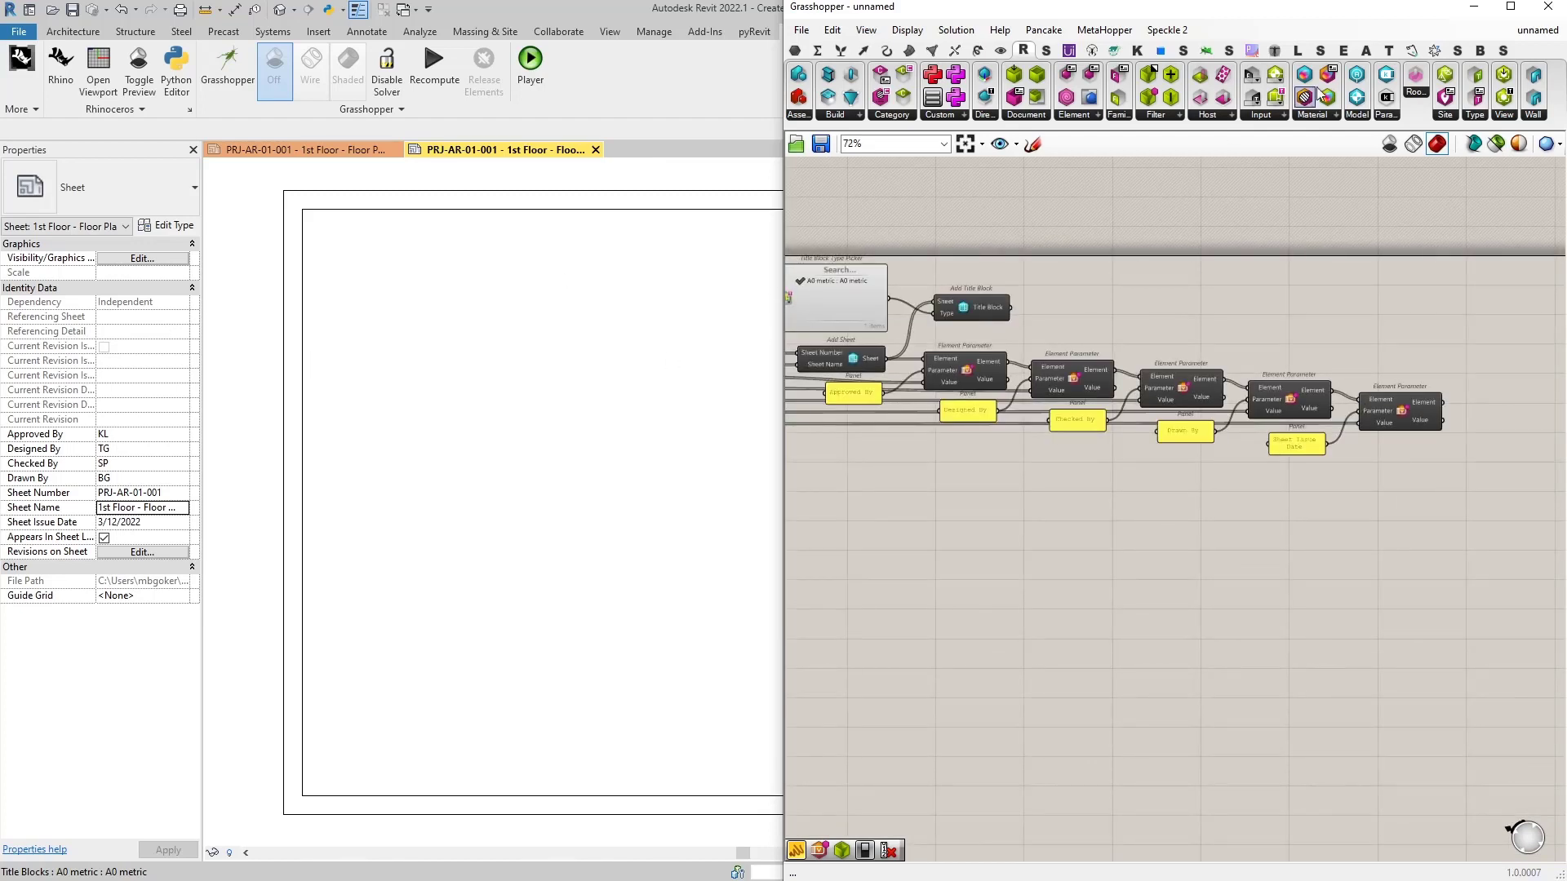
{"action": "left_click_drag", "start_coordinate": [1369, 9], "coordinate": [1249, 90]}
{"action": "double_click", "coordinate": [1249, 89]}
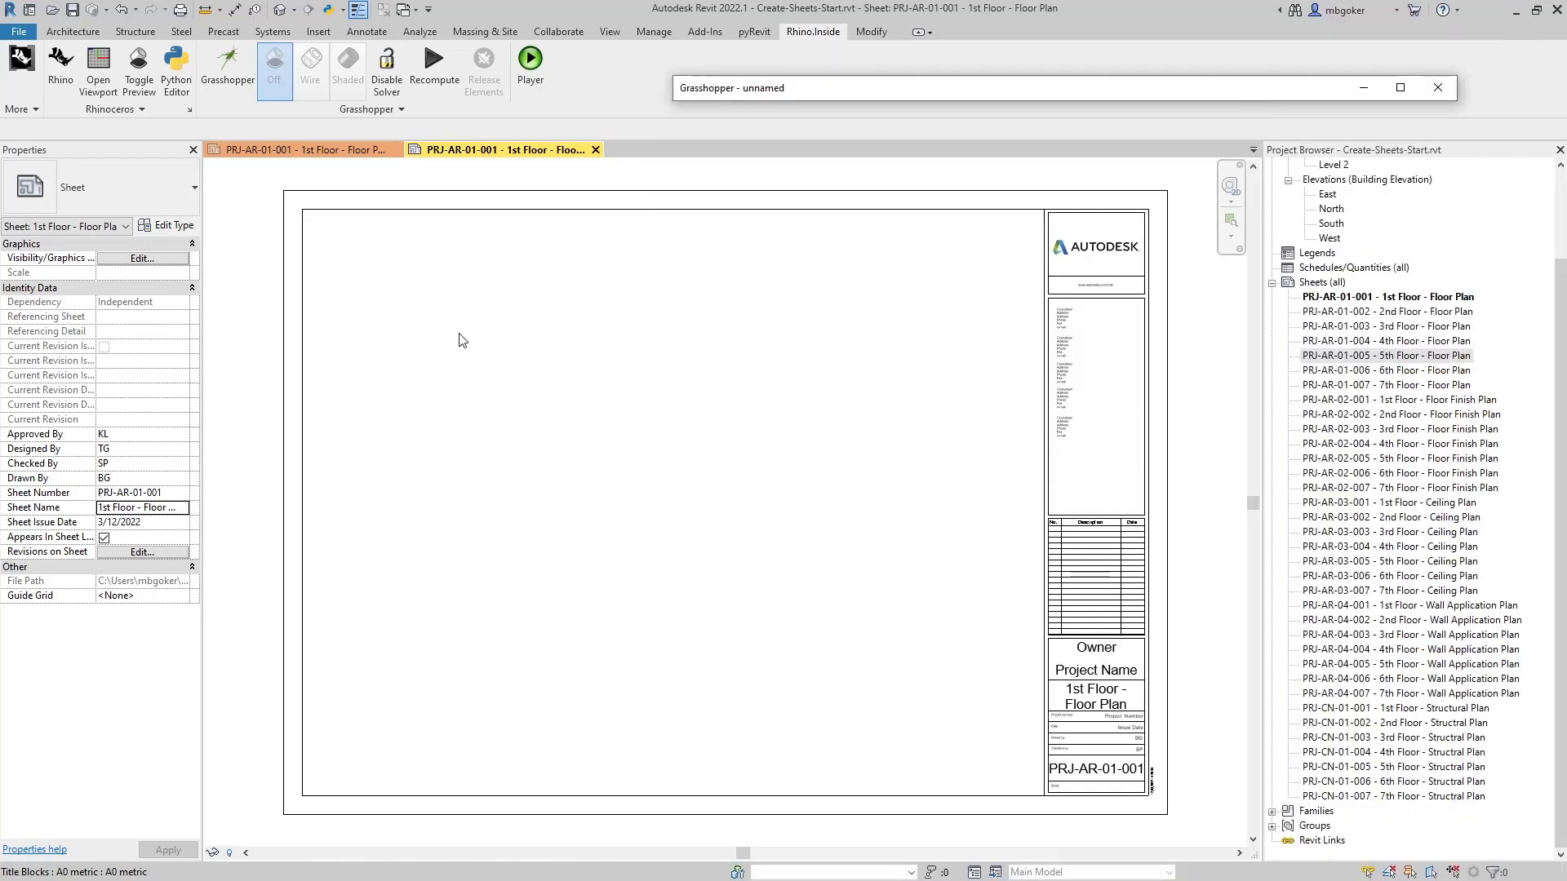
{"action": "left_click", "coordinate": [235, 242]}
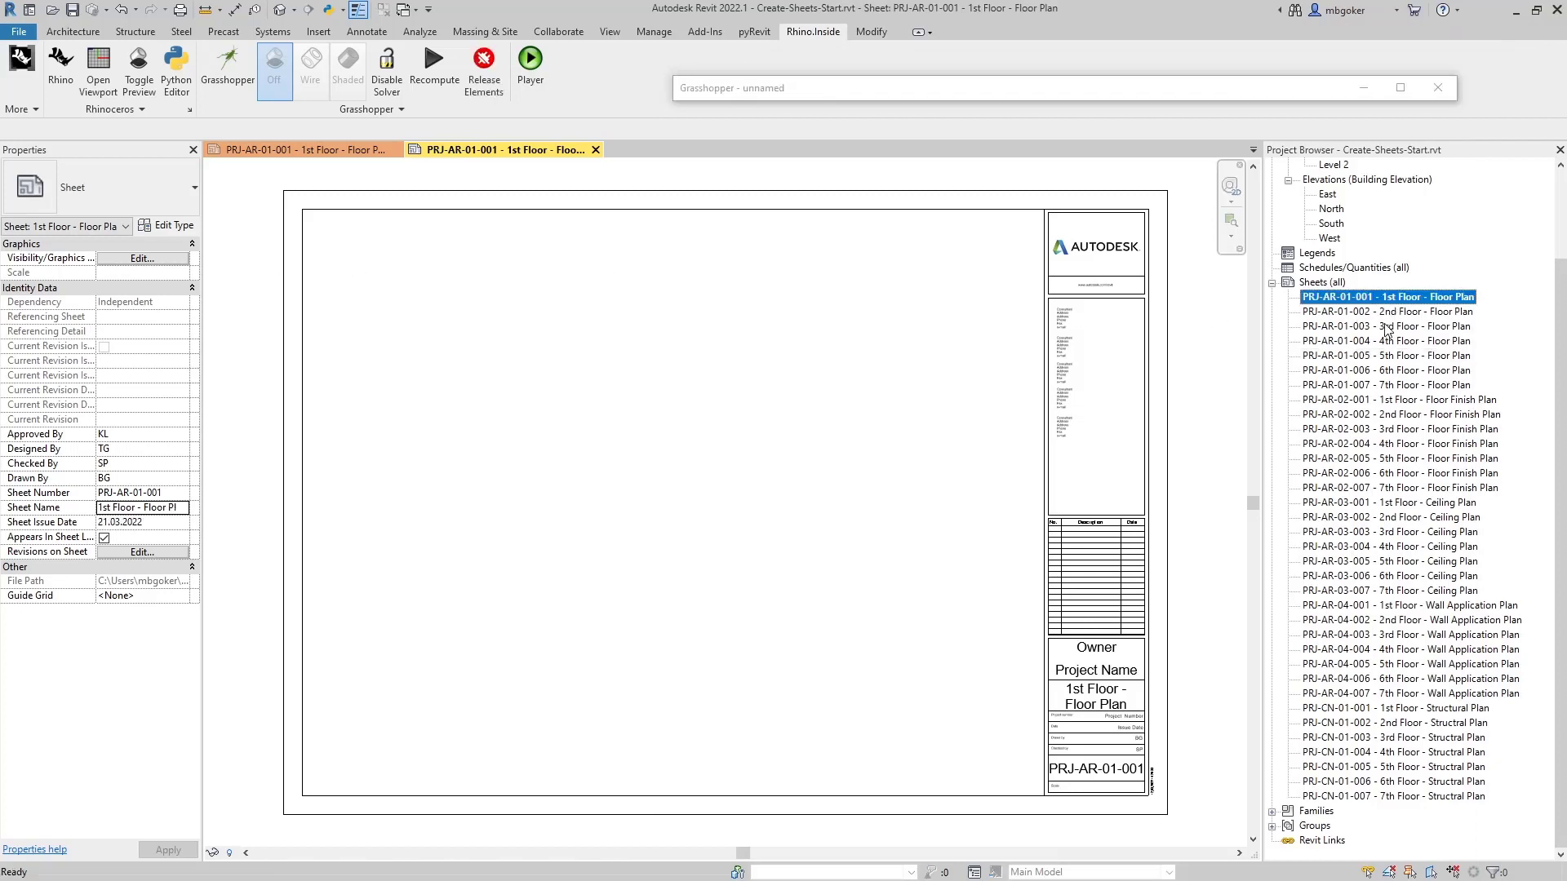
{"action": "left_click", "coordinate": [1419, 459]}
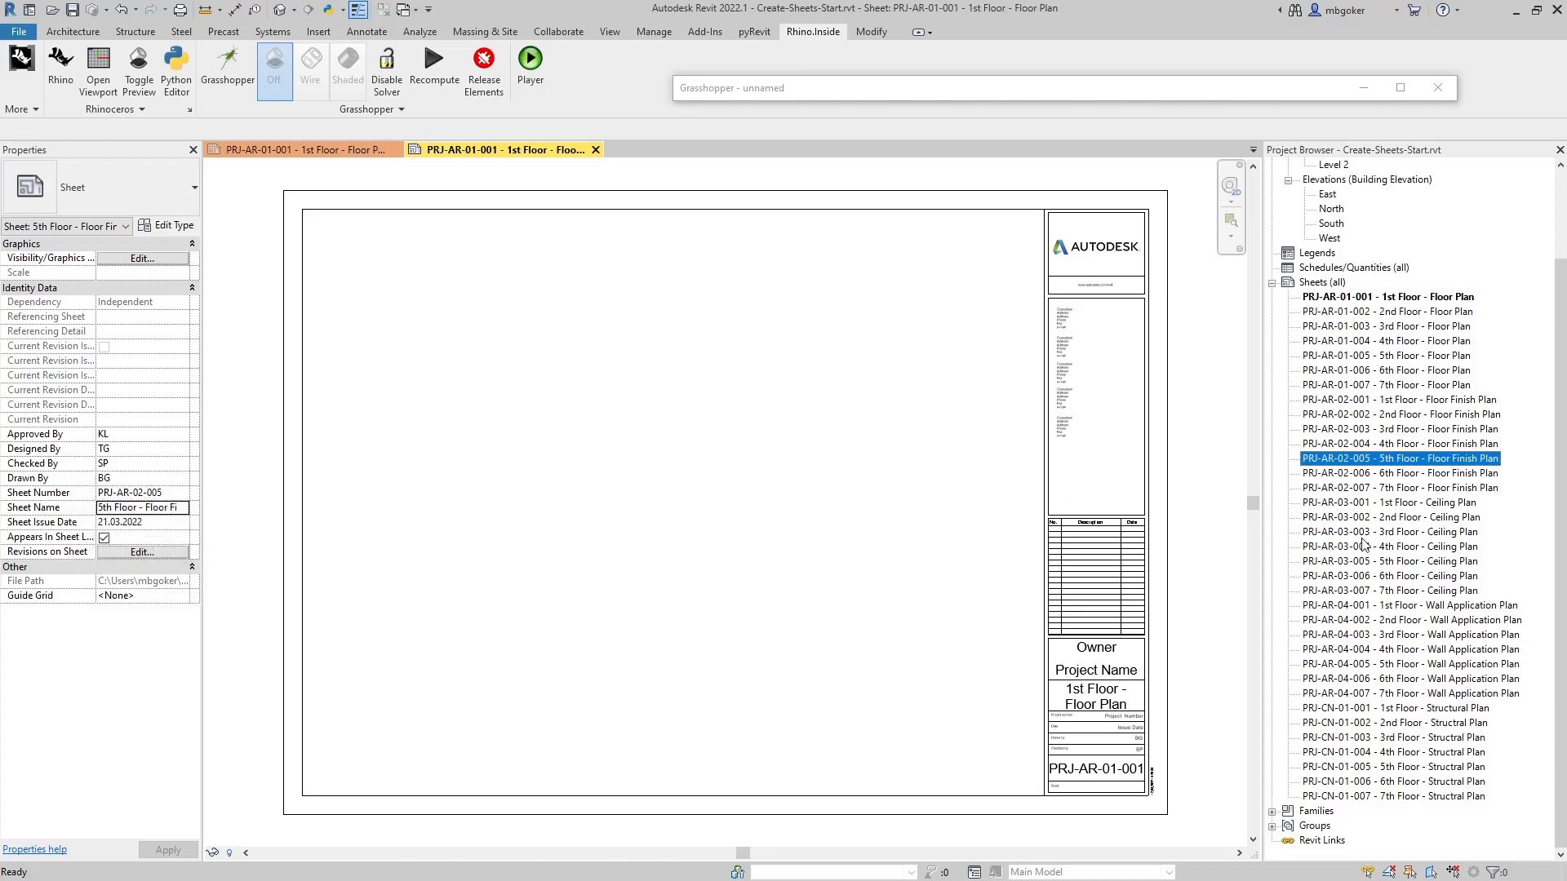
{"action": "left_click", "coordinate": [1421, 531]}
{"action": "left_click", "coordinate": [1205, 447]}
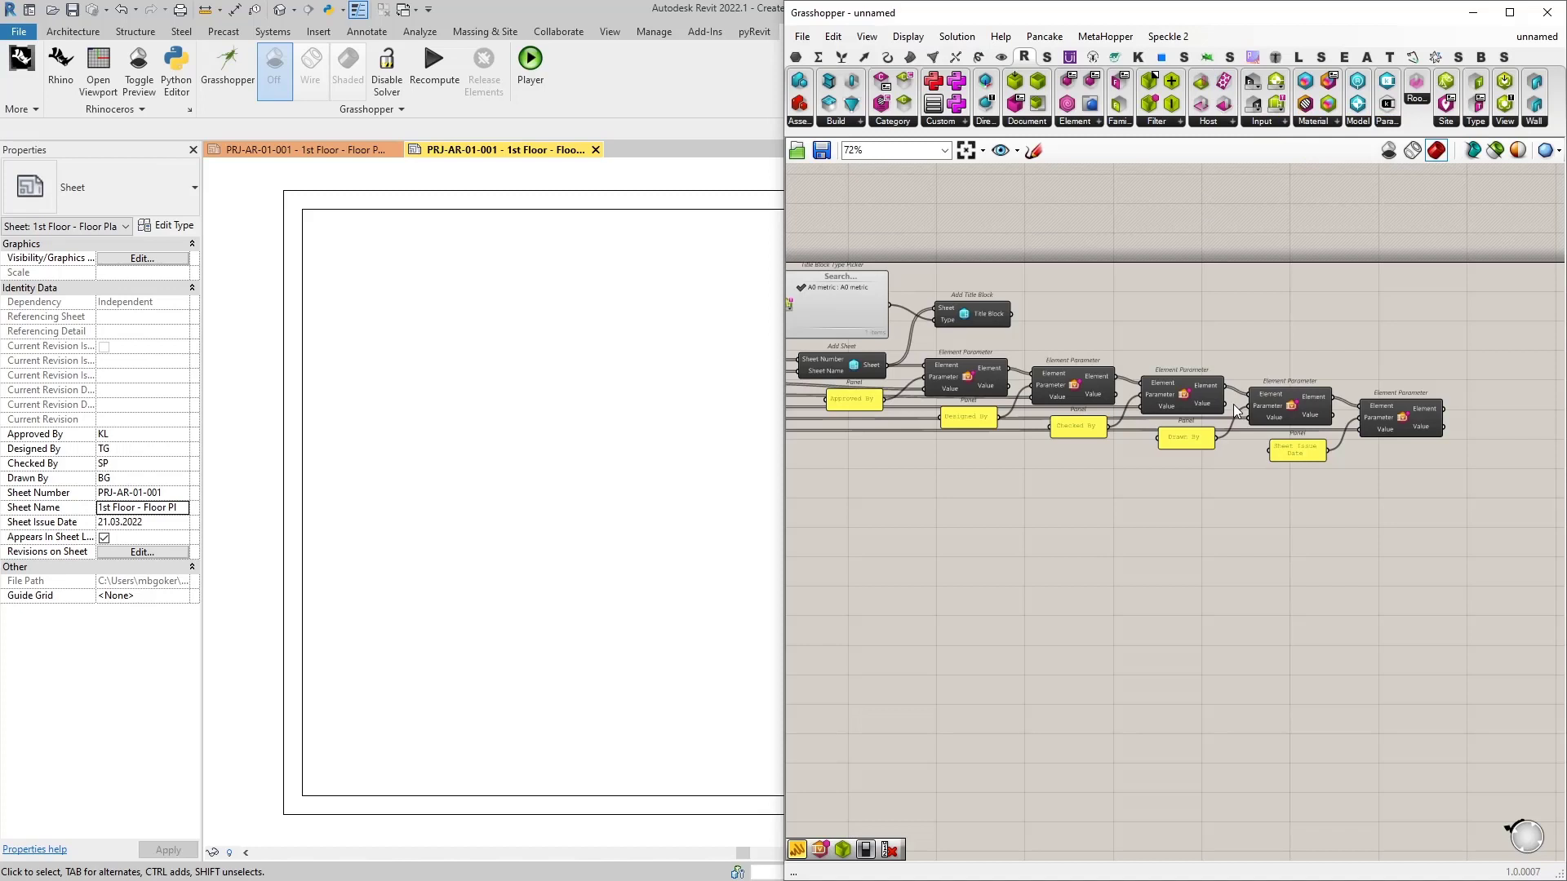
Collapse the Grasshopper window again and undo the last five Grasshopper transactions in Revit
{"action": "left_click_drag", "start_coordinate": [1369, 22], "coordinate": [1326, 57]}
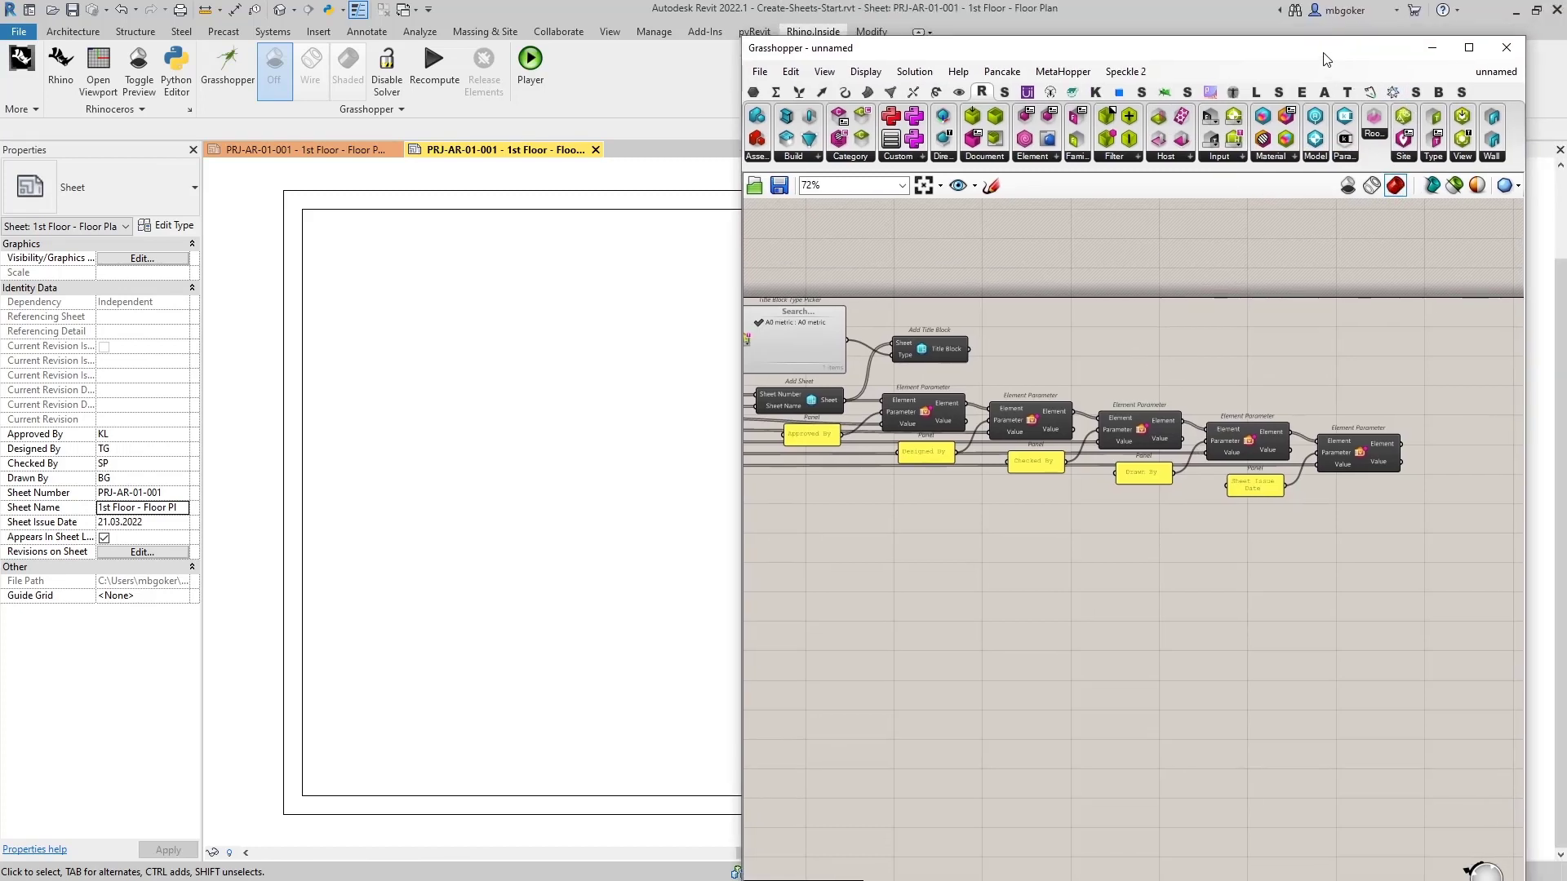
{"action": "double_click", "coordinate": [1326, 56]}
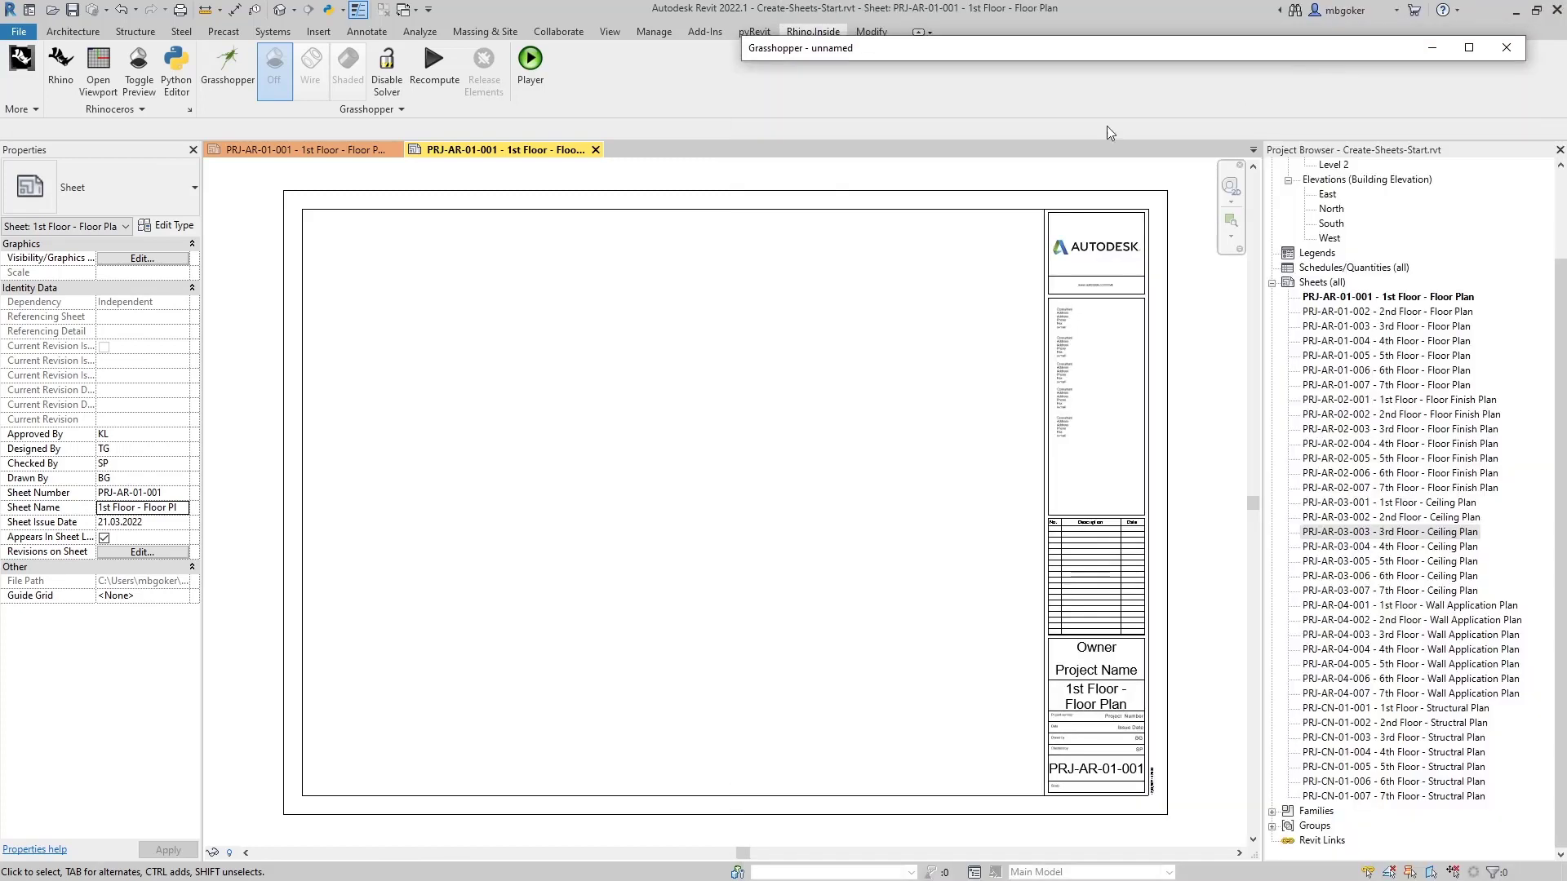
{"action": "left_click", "coordinate": [135, 10]}
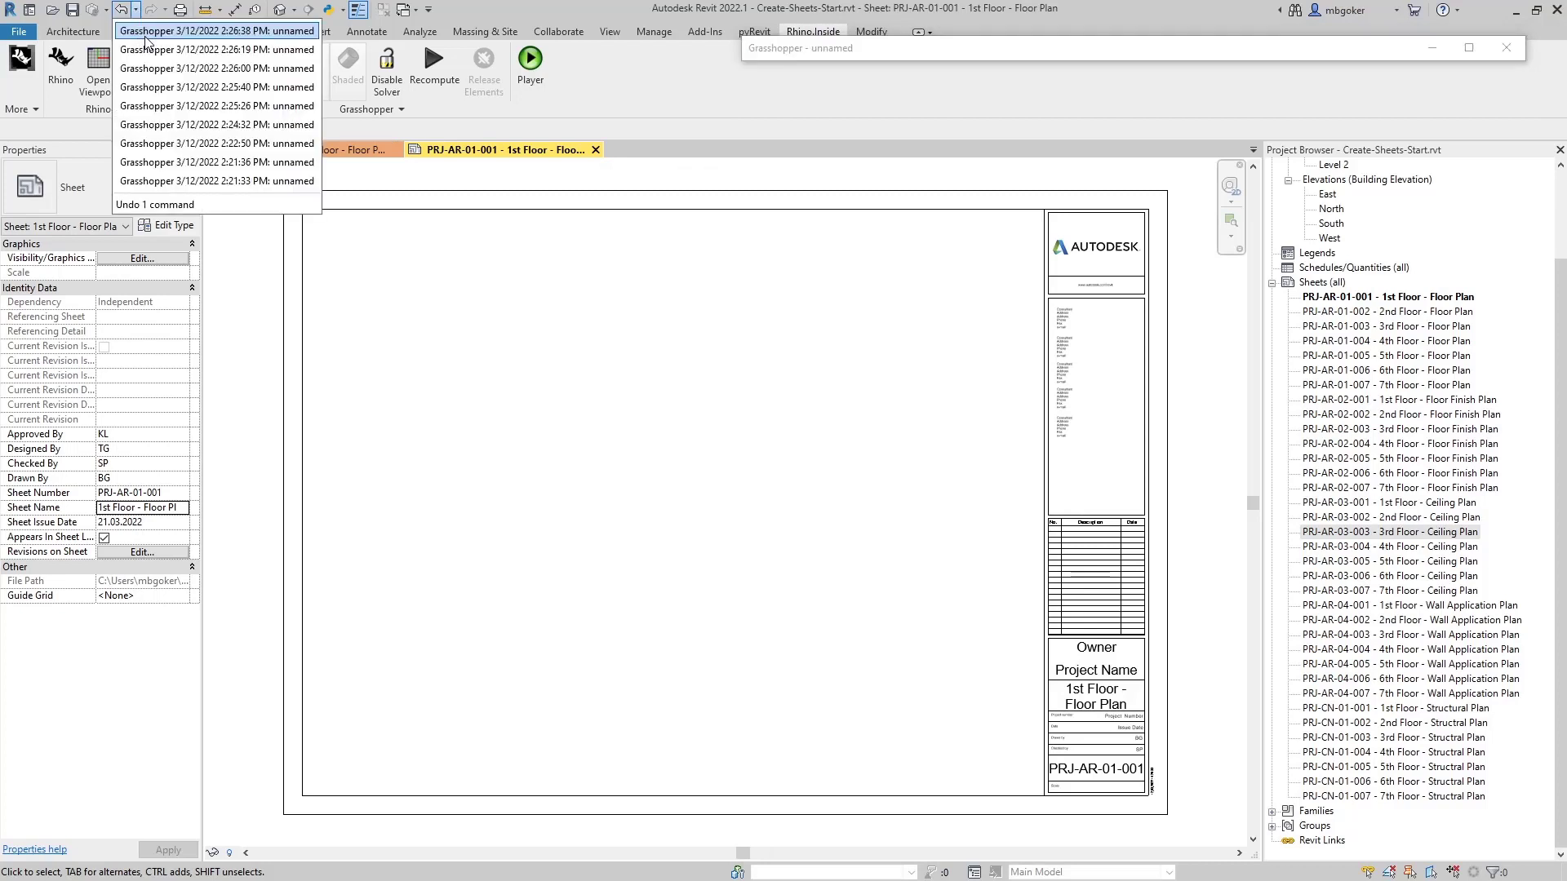
{"action": "left_click", "coordinate": [173, 107]}
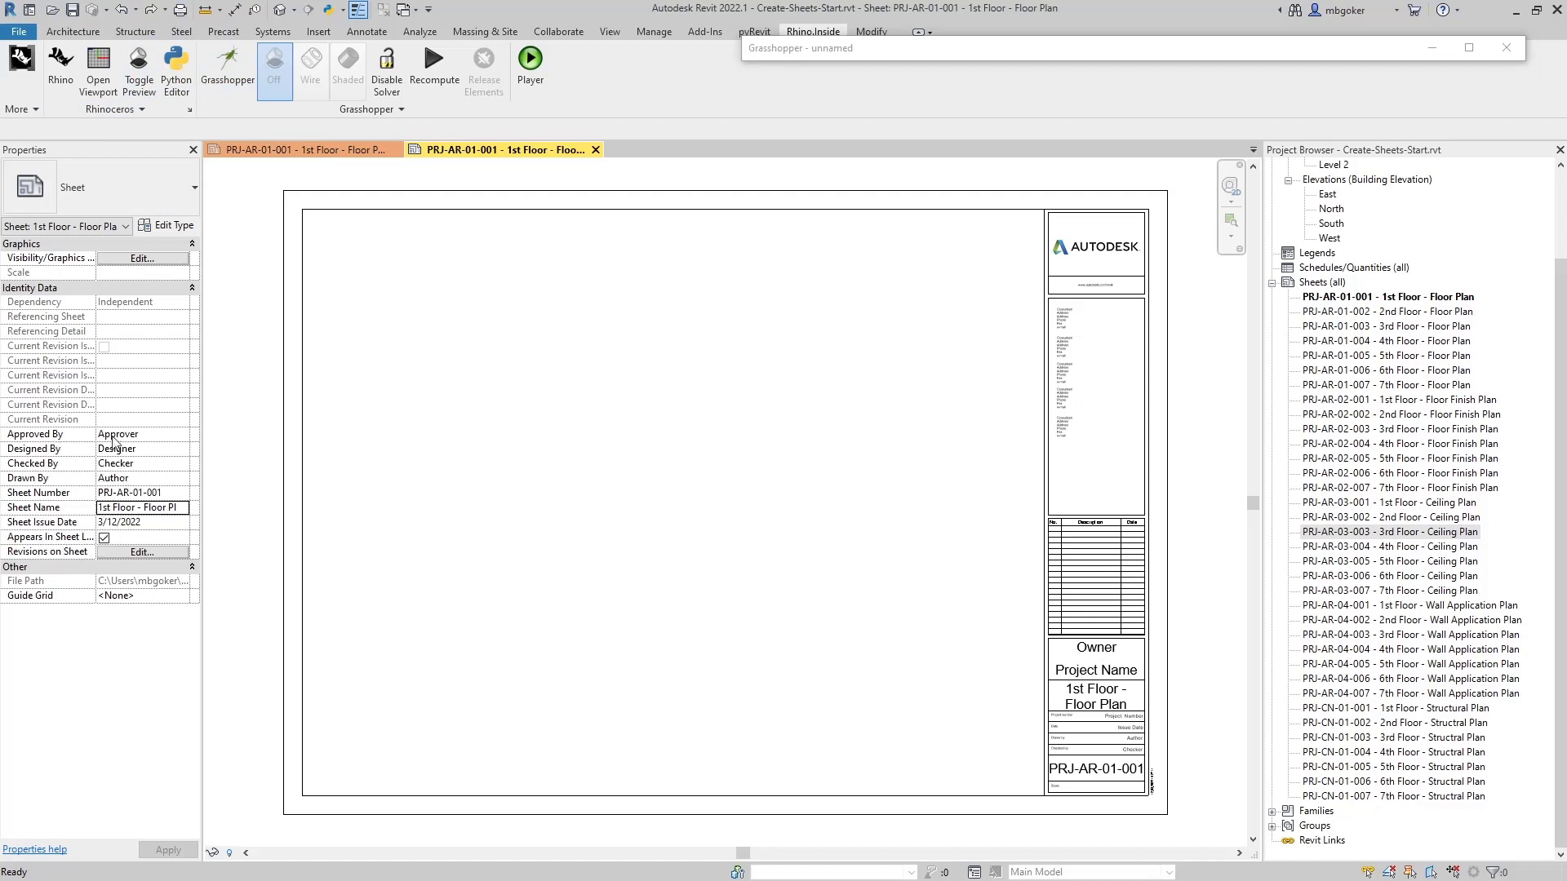
Restore the Grasshopper window and delete all Element Parameter components with their panels, including the "Approved By" panel
{"action": "double_click", "coordinate": [914, 48]}
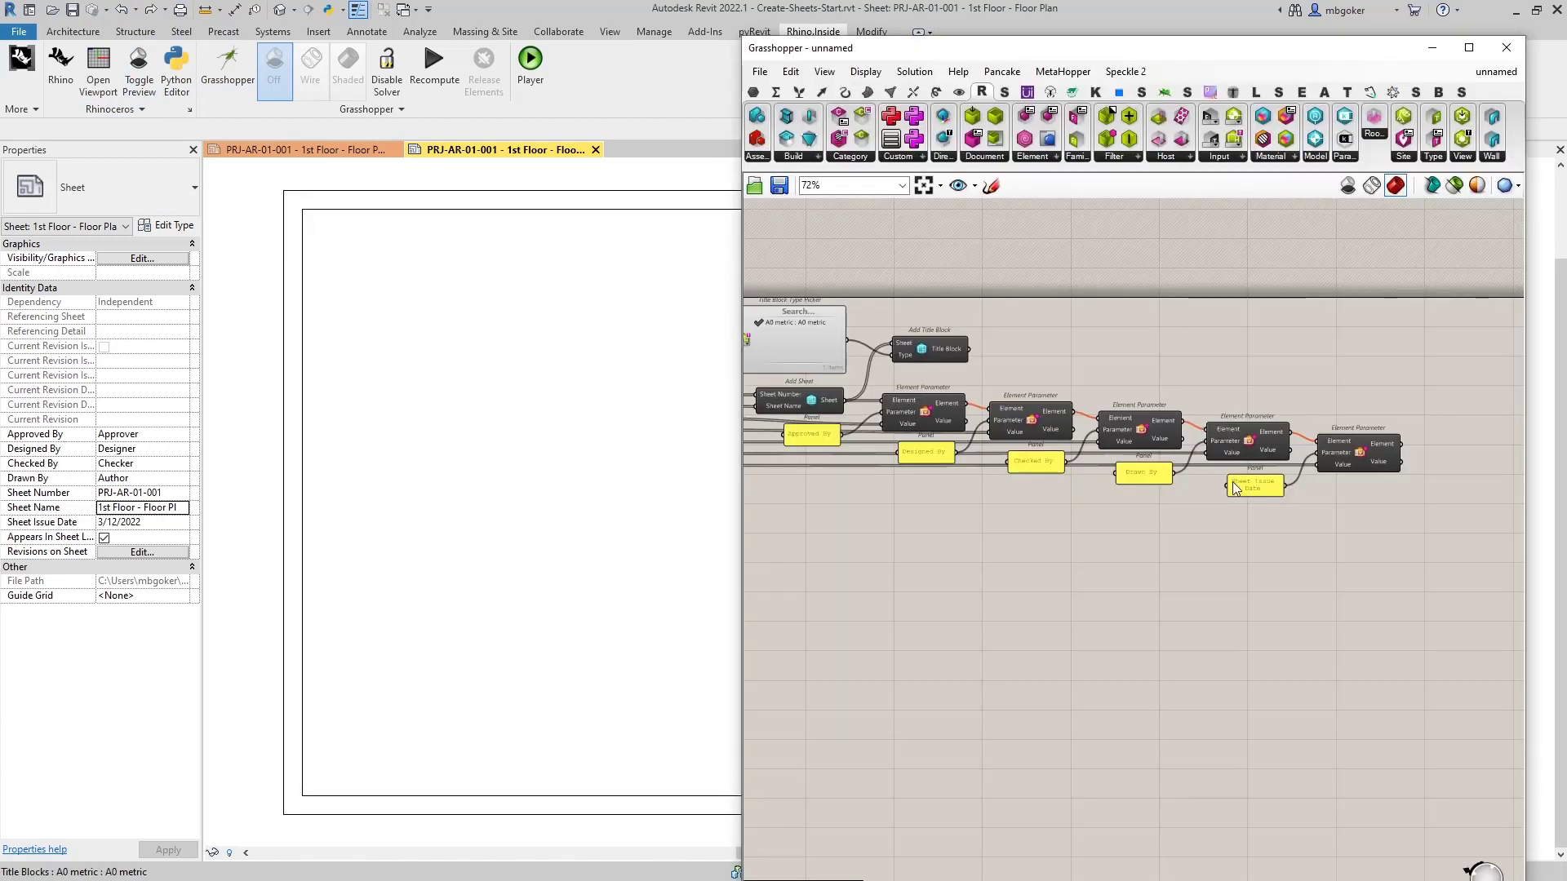
{"action": "left_click_drag", "start_coordinate": [1484, 380], "coordinate": [951, 506]}
{"action": "key", "text": "Delete"}
{"action": "scroll", "coordinate": [901, 426], "scroll_direction": "up", "scroll_amount": 3}
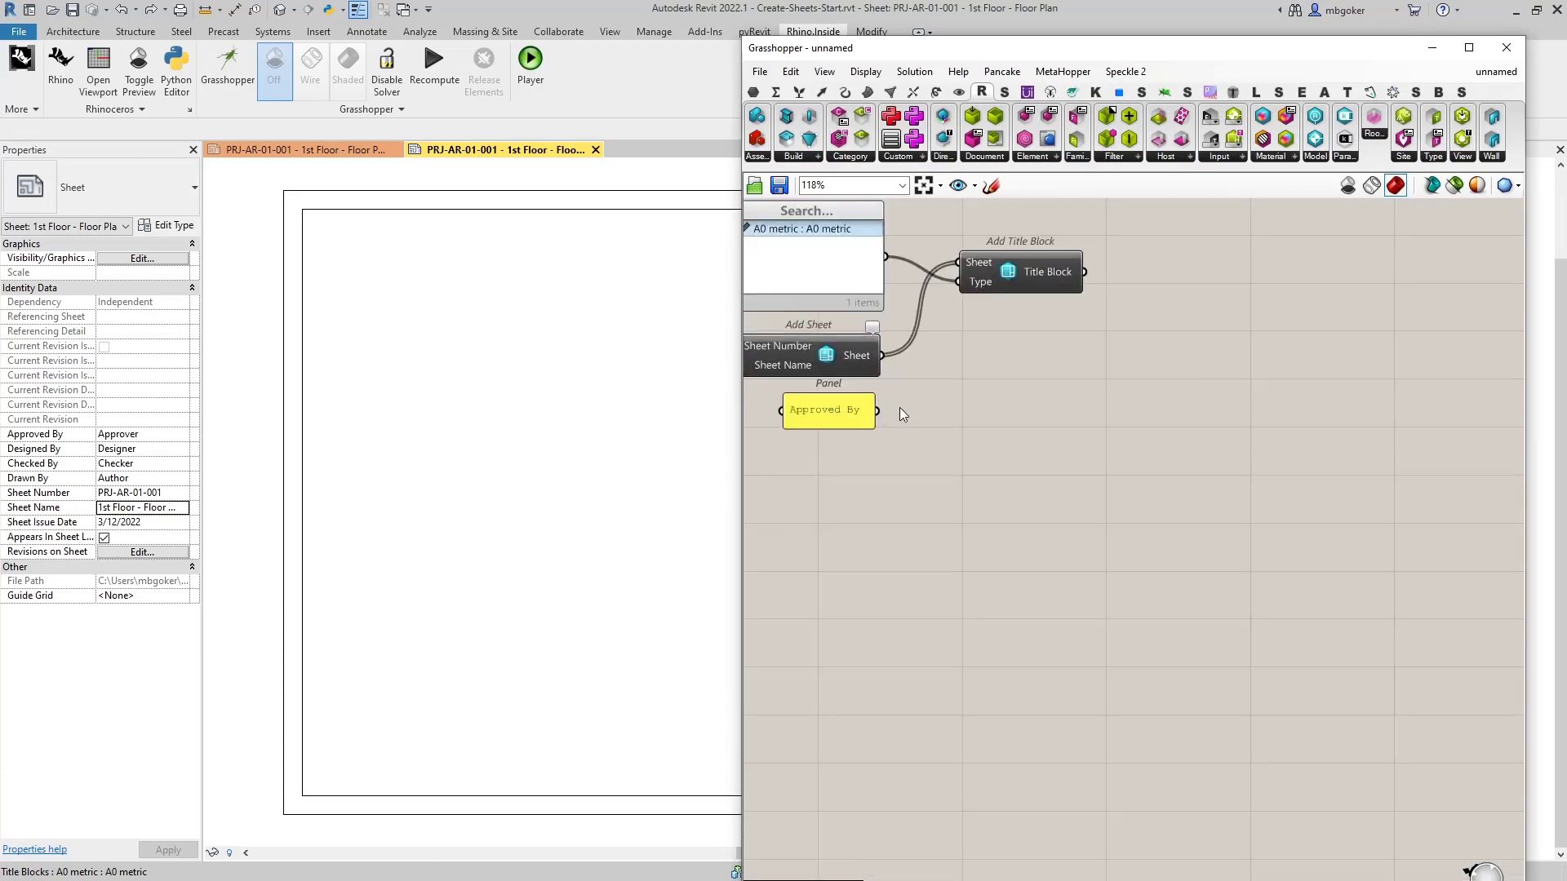
{"action": "left_click_drag", "start_coordinate": [911, 397], "coordinate": [864, 462]}
{"action": "key", "text": "Delete"}
{"action": "right_click_drag", "start_coordinate": [926, 470], "coordinate": [1093, 505]}
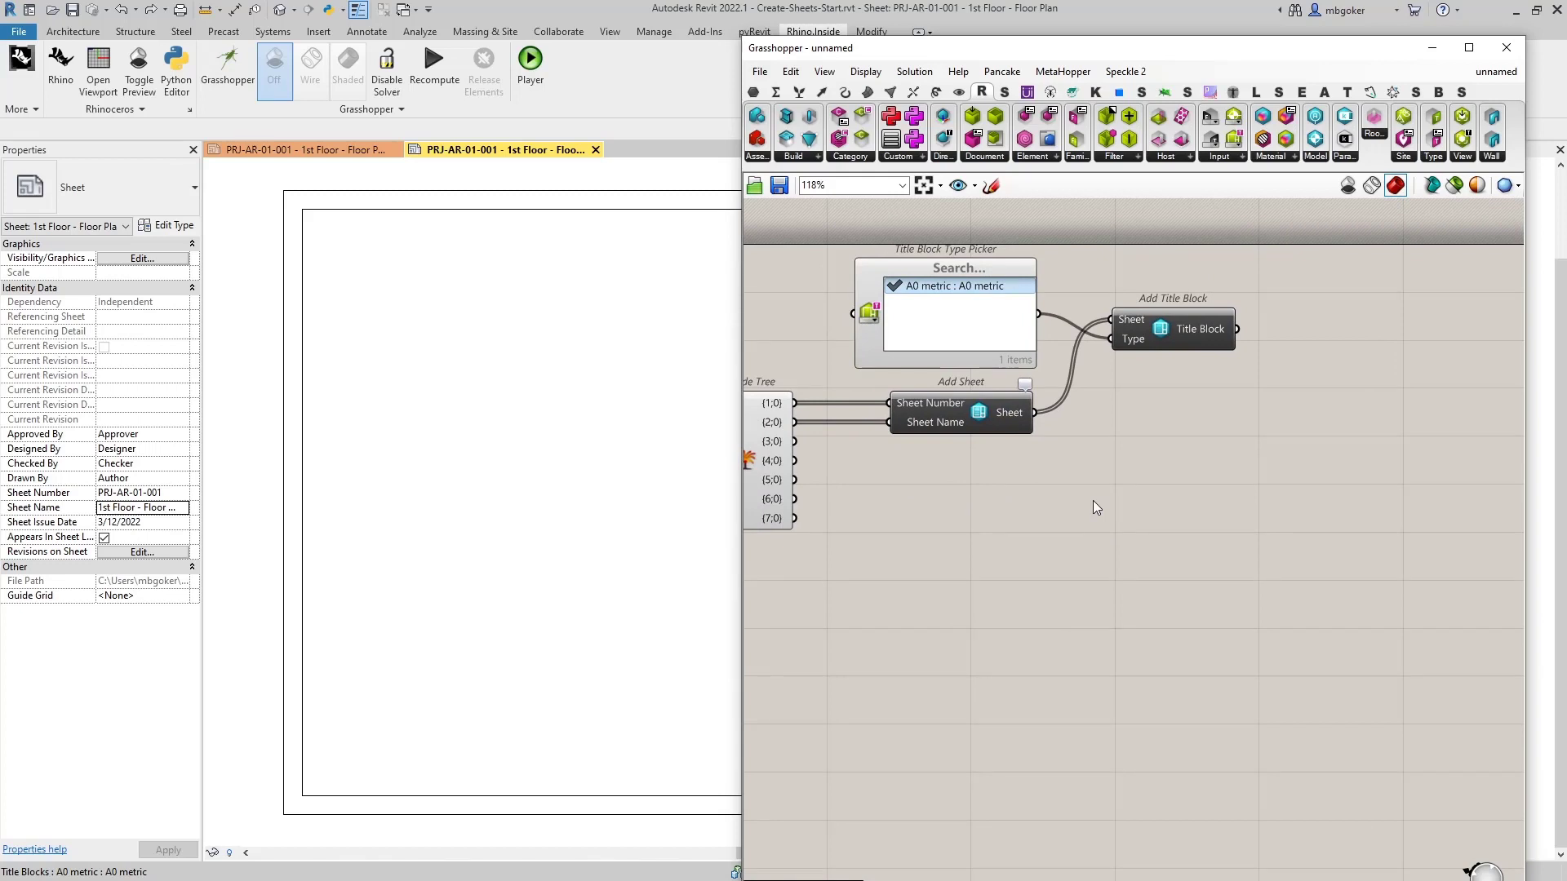
Add a new text panel below the Add Sheet component
{"action": "scroll", "coordinate": [1053, 530], "scroll_direction": "up", "scroll_amount": 1}
{"action": "right_click_drag", "start_coordinate": [1053, 530], "coordinate": [1170, 477]}
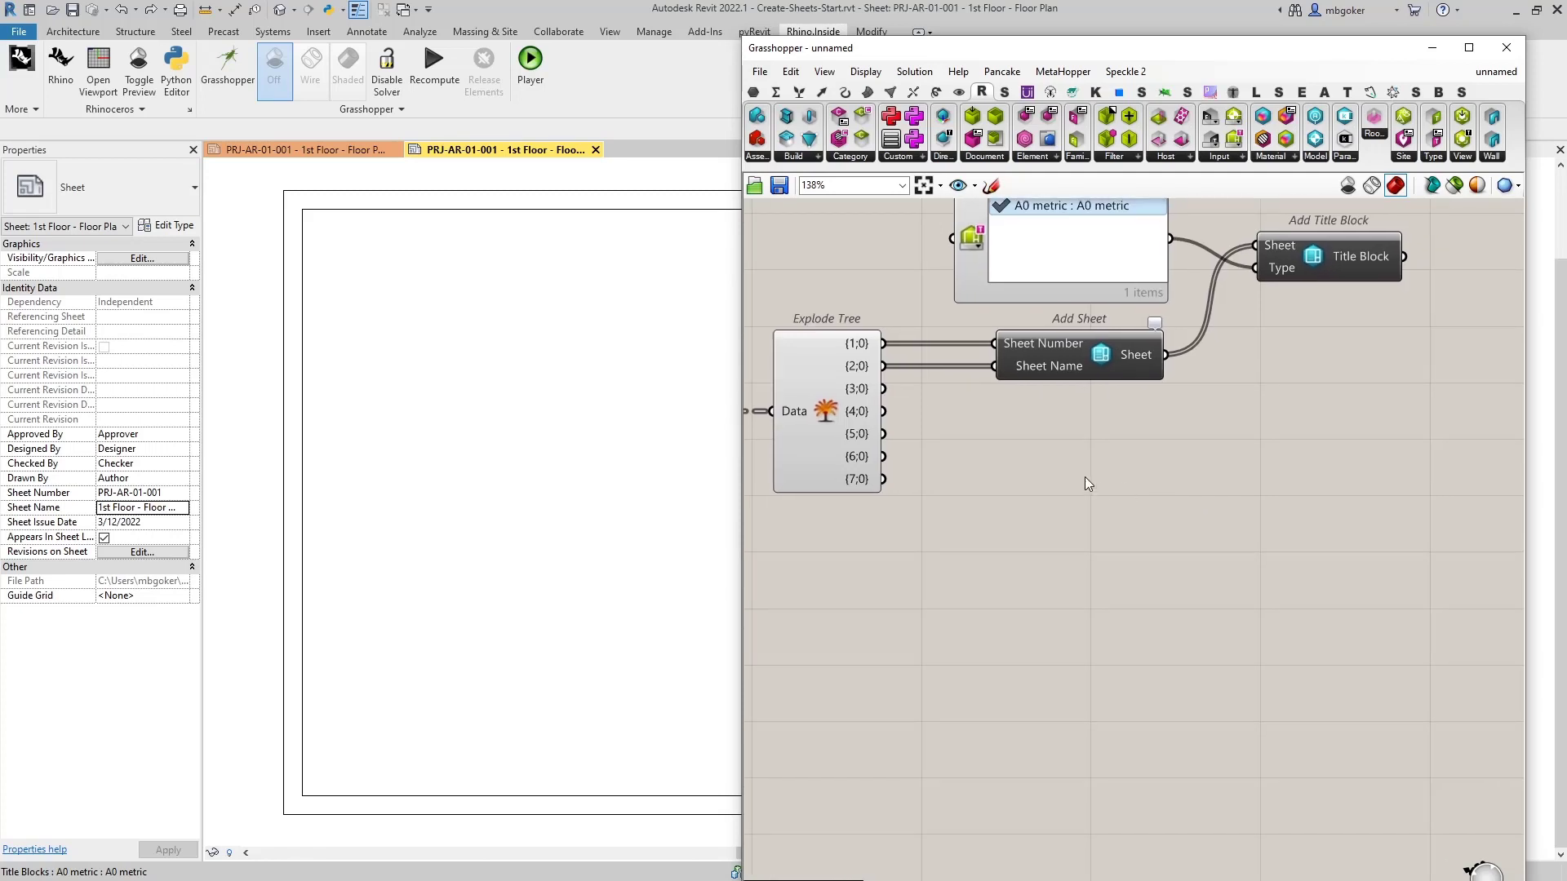
{"action": "double_click", "coordinate": [1079, 457]}
{"action": "type", "text": "panel"}
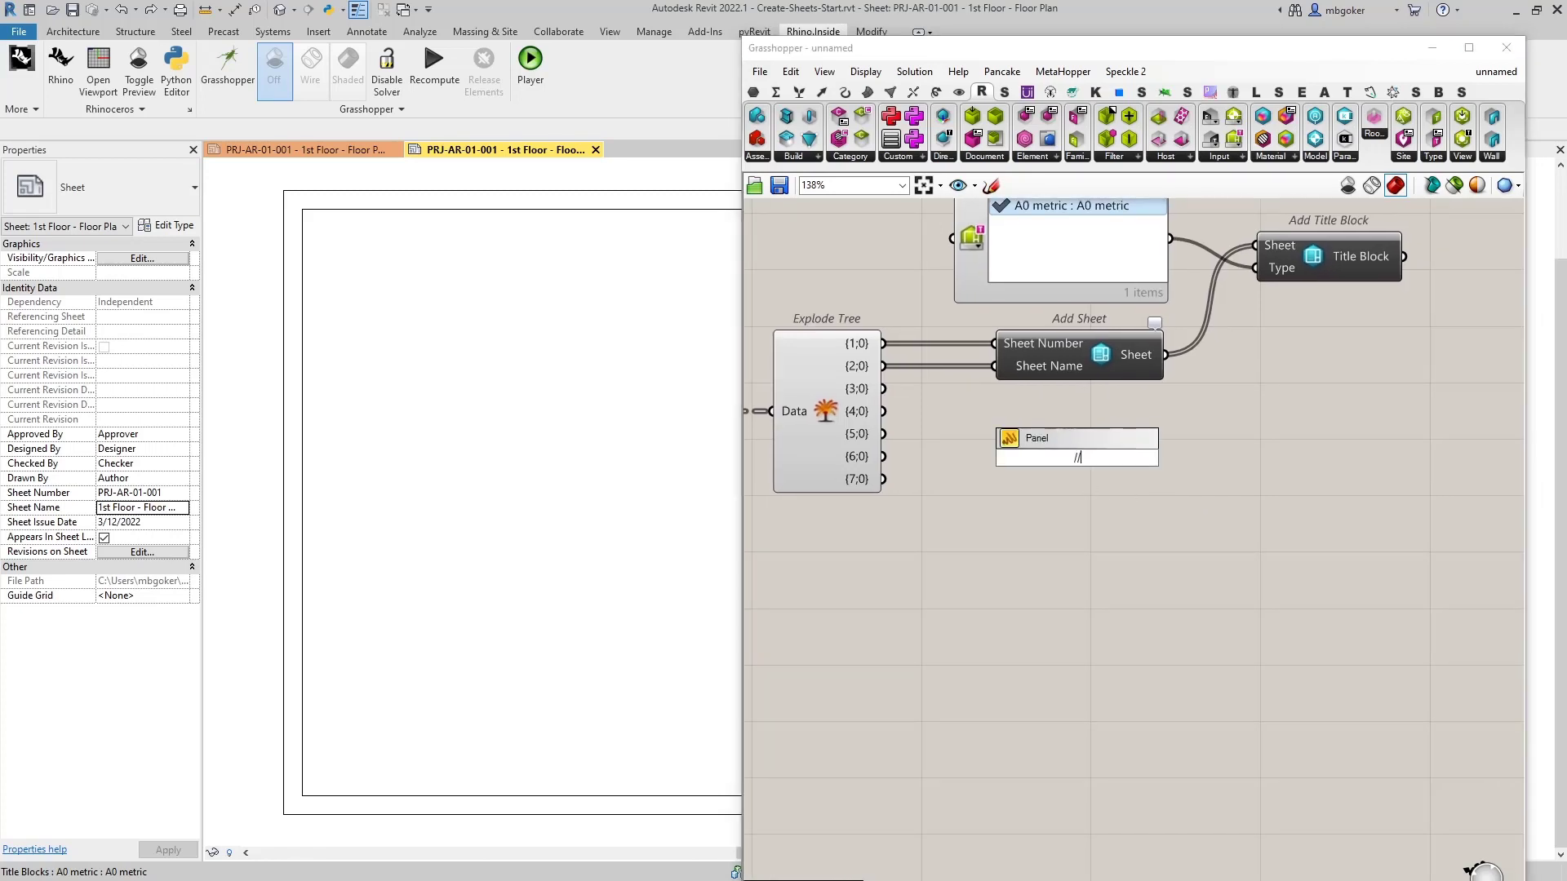
{"action": "key", "text": "Return"}
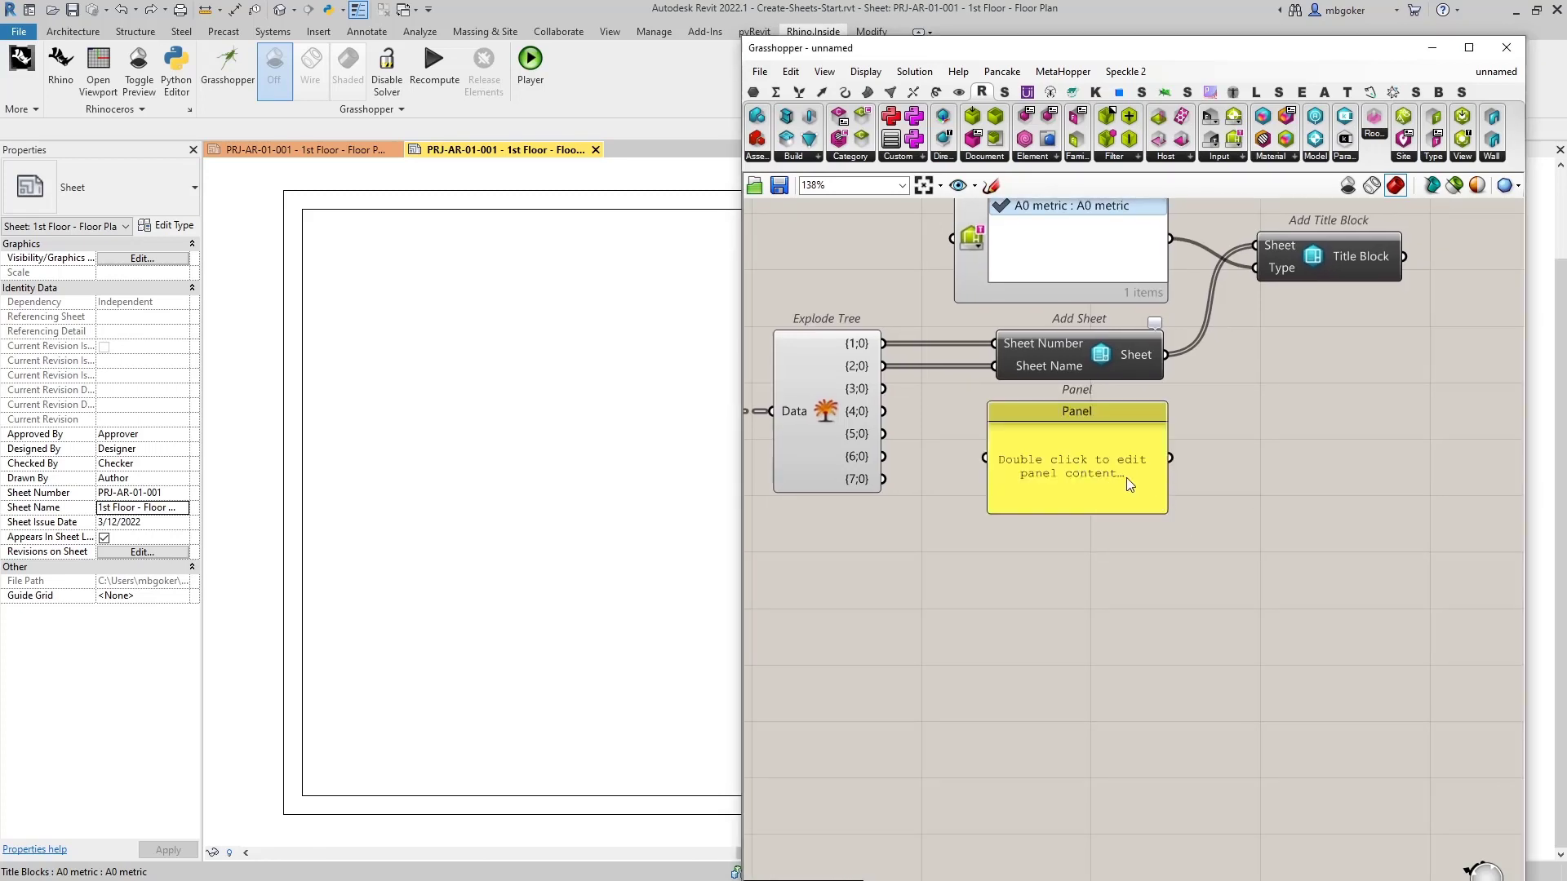
Fill the new panel with five separate lines: Approved By, Designed By, Checked By, Drawn By and Sheet Issue Date
{"action": "double_click", "coordinate": [1094, 474]}
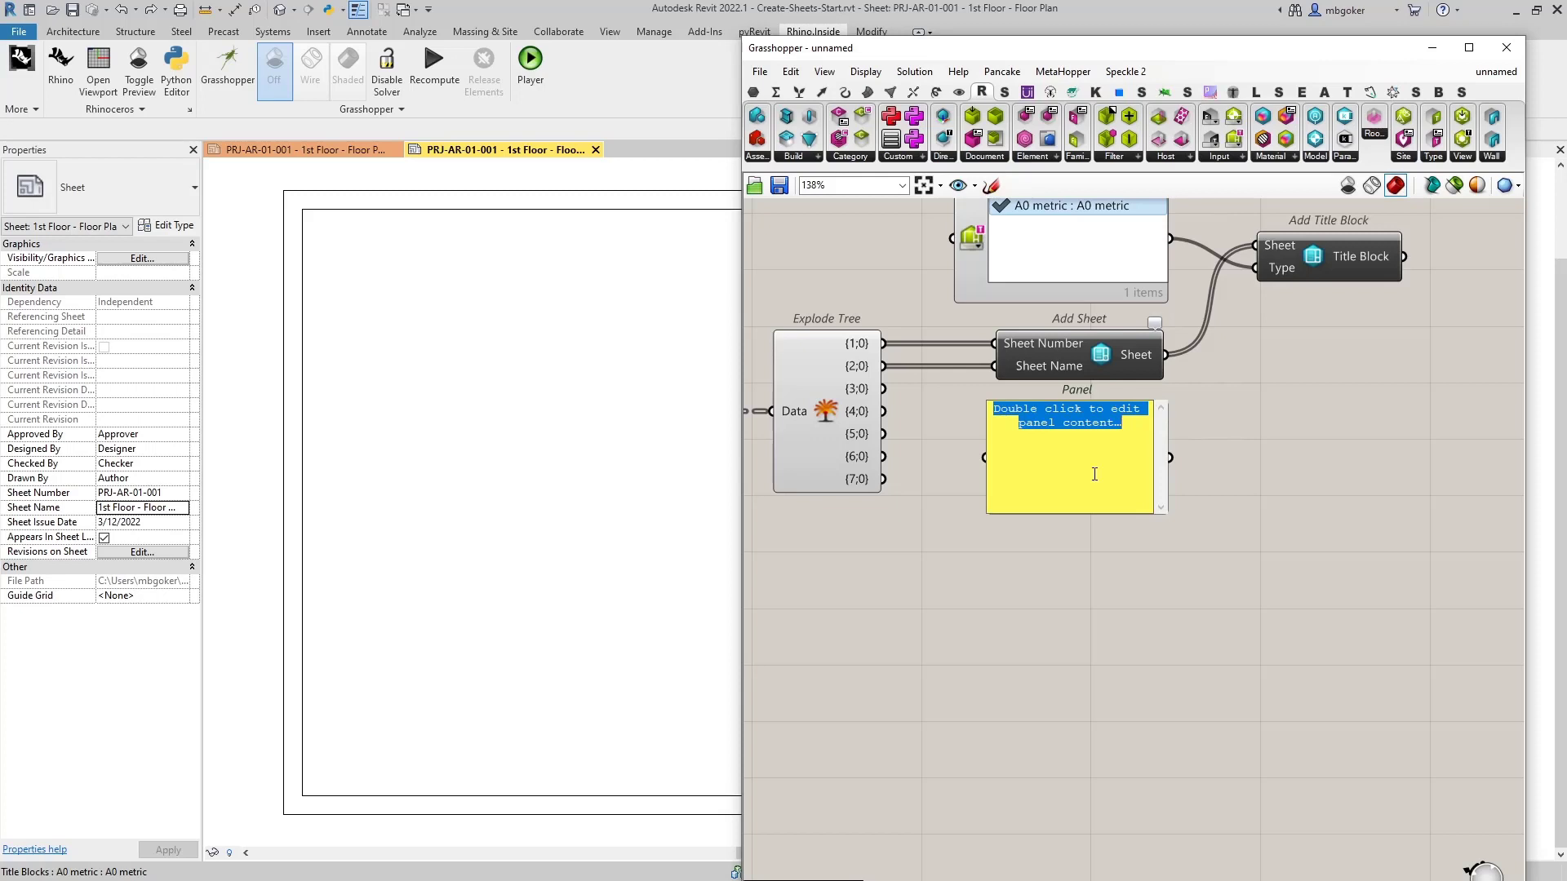
{"action": "type", "text": "Approved By "}
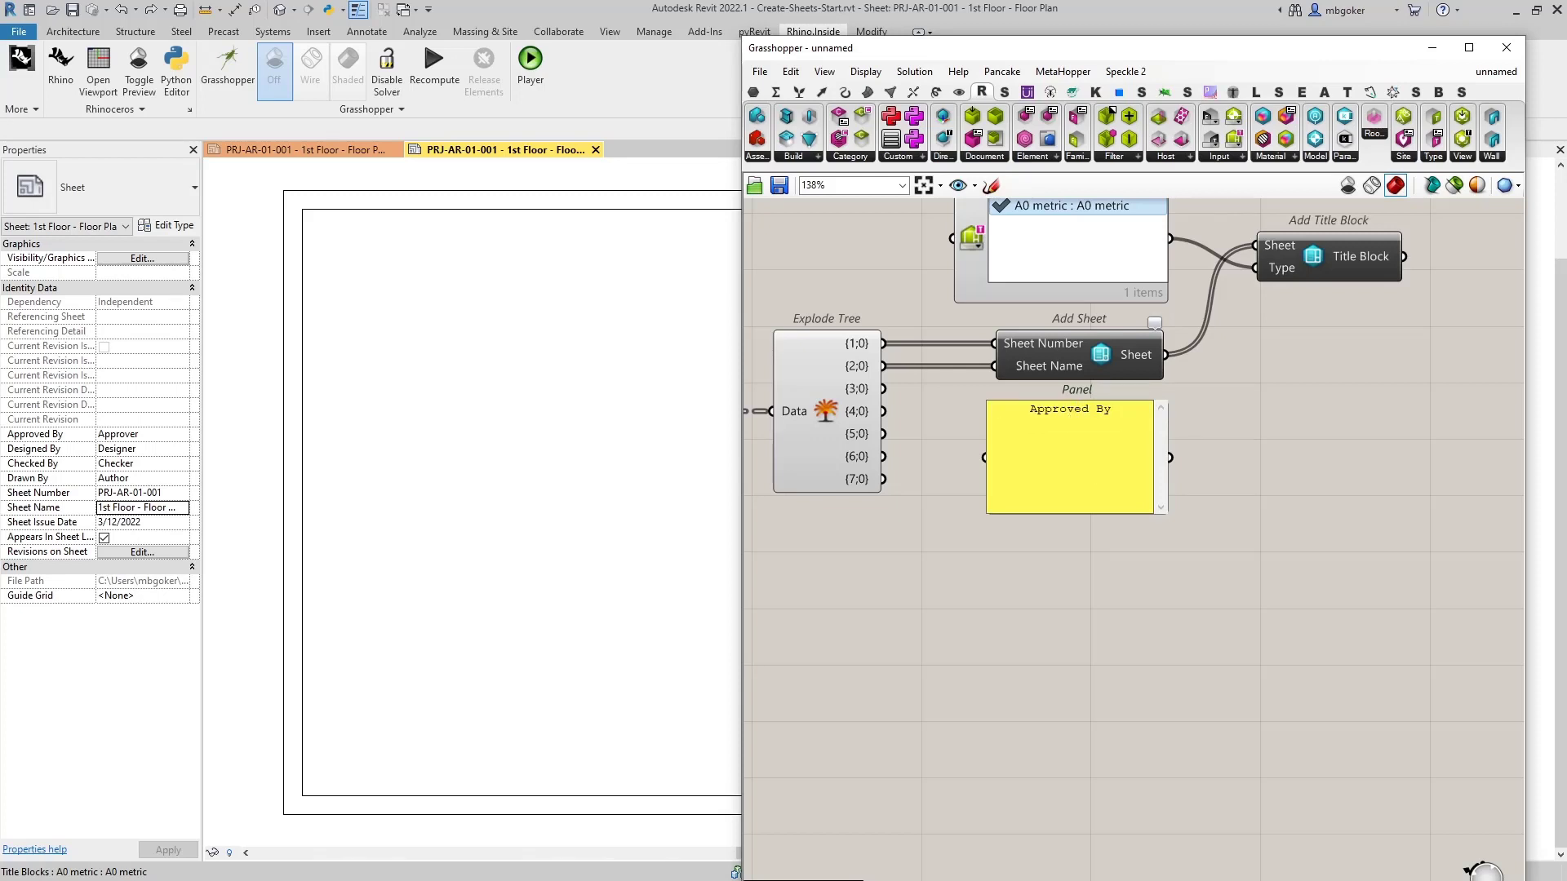
{"action": "type", "text": "Designed By"}
{"action": "key", "text": "Return"}
{"action": "type", "text": "Checked By"}
{"action": "key", "text": "Return"}
{"action": "type", "text": "Drawn By "}
{"action": "type", "text": "Sheet Iss"}
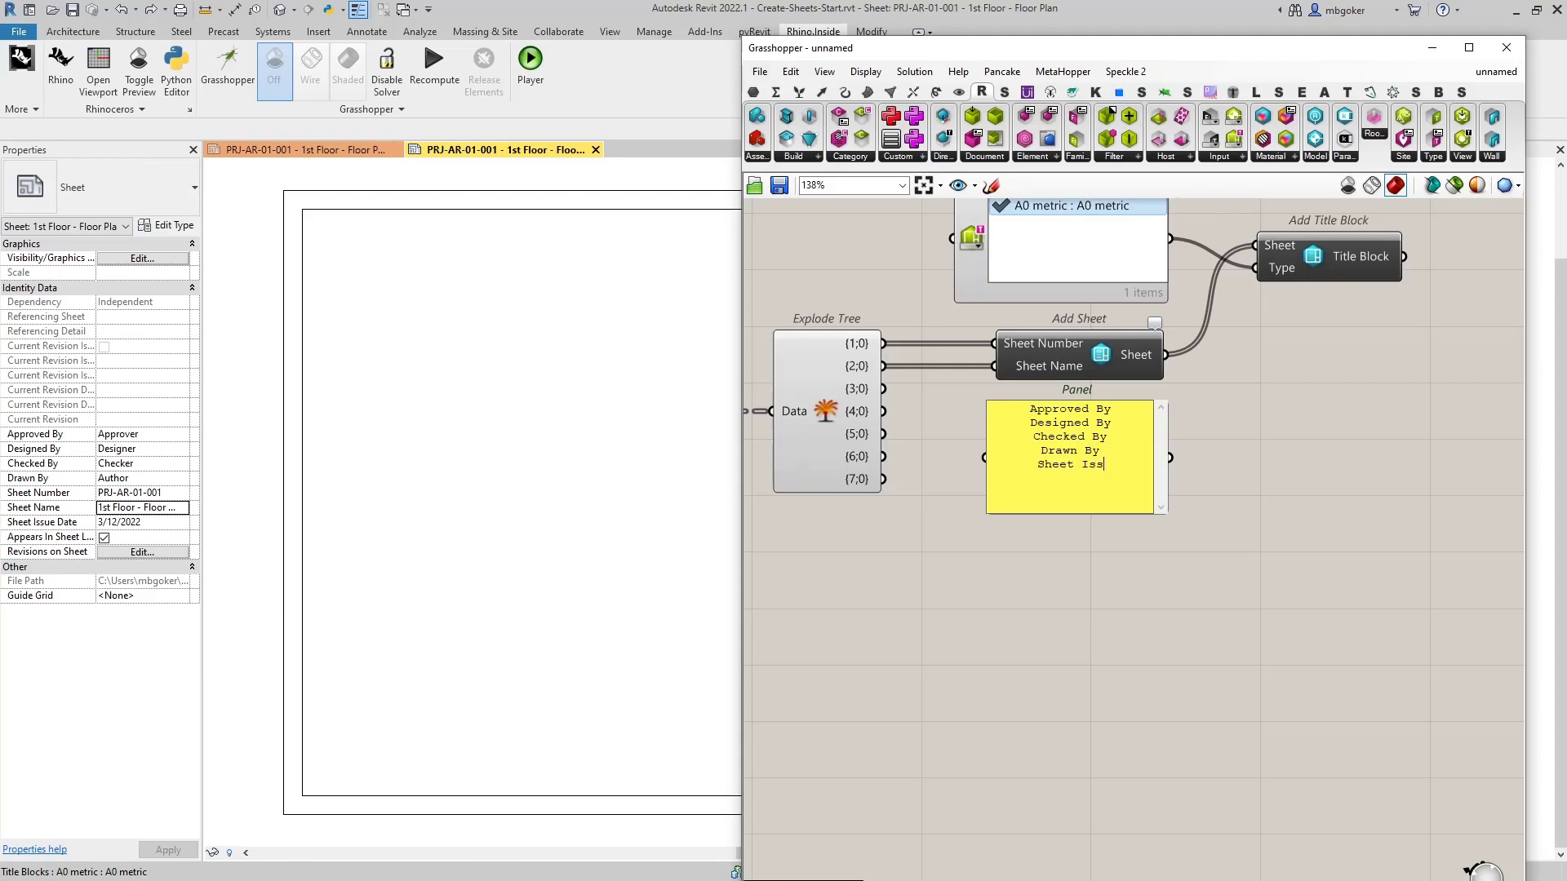
{"action": "type", "text": "ue Date"}
{"action": "left_click", "coordinate": [1301, 555]}
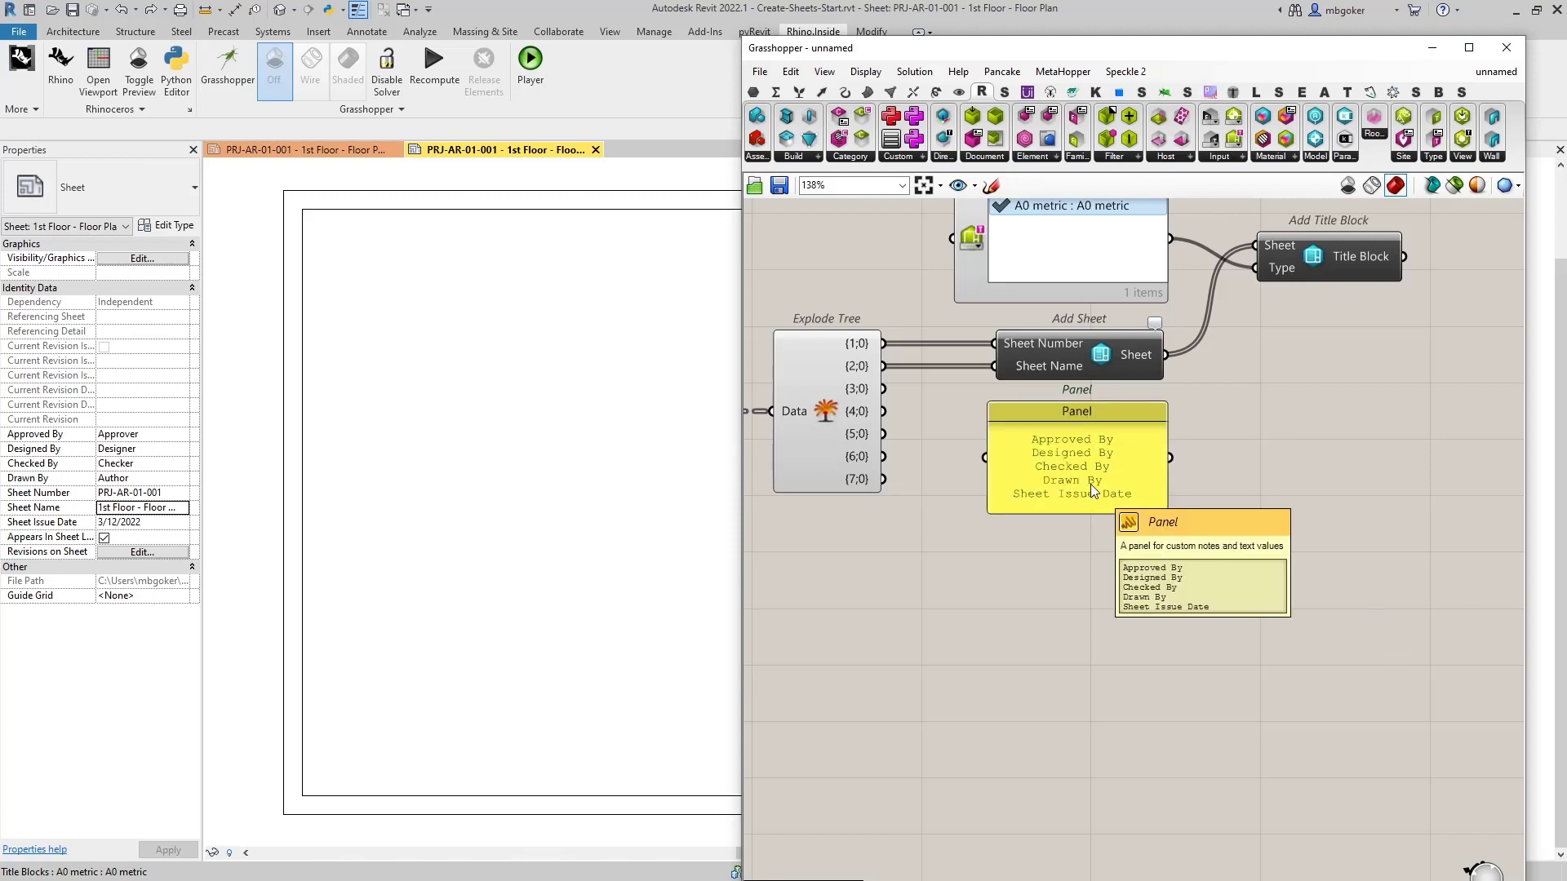
Turn off Multiline Data for the panel so each line is a separate item, and reposition the panel slightly
{"action": "left_click", "coordinate": [1060, 454]}
{"action": "right_click", "coordinate": [1095, 433]}
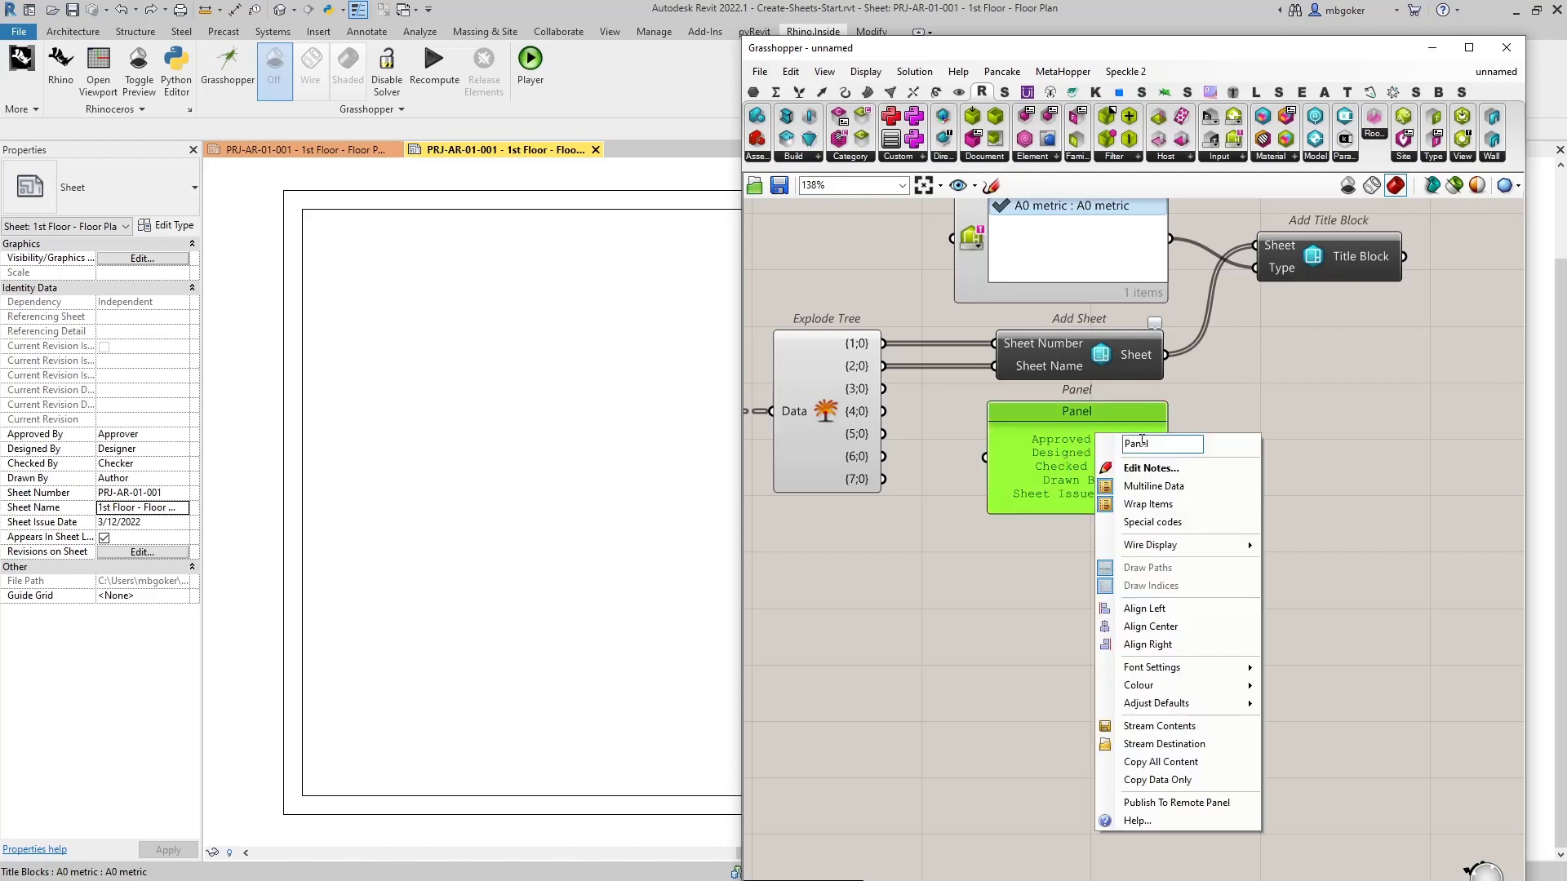
{"action": "left_click", "coordinate": [1131, 487]}
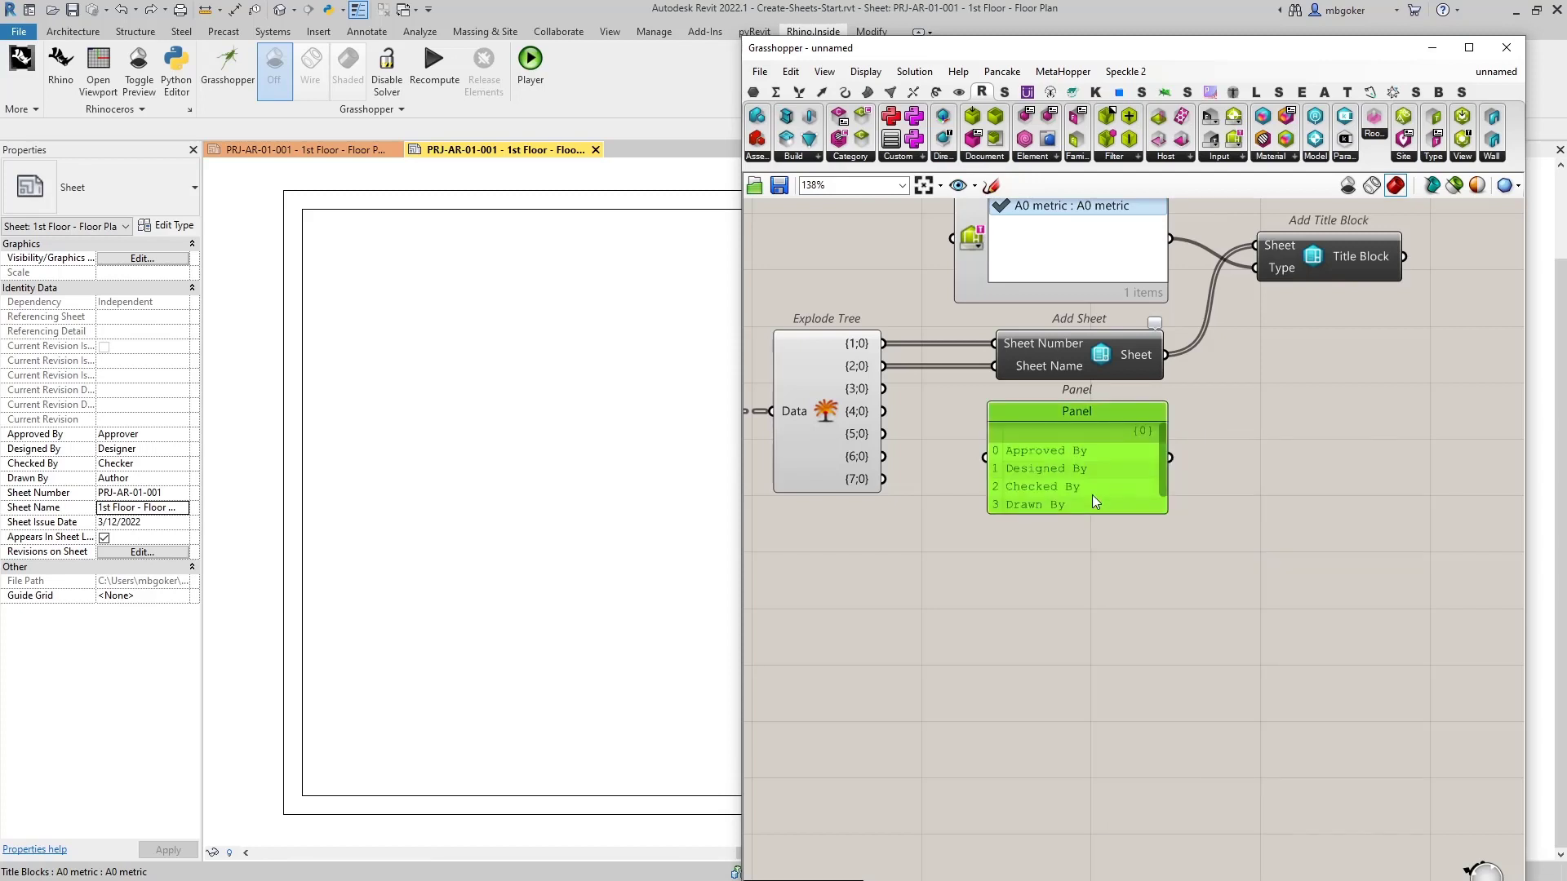
{"action": "left_click_drag", "start_coordinate": [1163, 456], "coordinate": [1165, 475]}
{"action": "left_click", "coordinate": [1216, 458]}
{"action": "right_click_drag", "start_coordinate": [1216, 458], "coordinate": [1152, 470]}
{"action": "left_click_drag", "start_coordinate": [1072, 443], "coordinate": [1105, 448]}
{"action": "left_click", "coordinate": [1295, 420]}
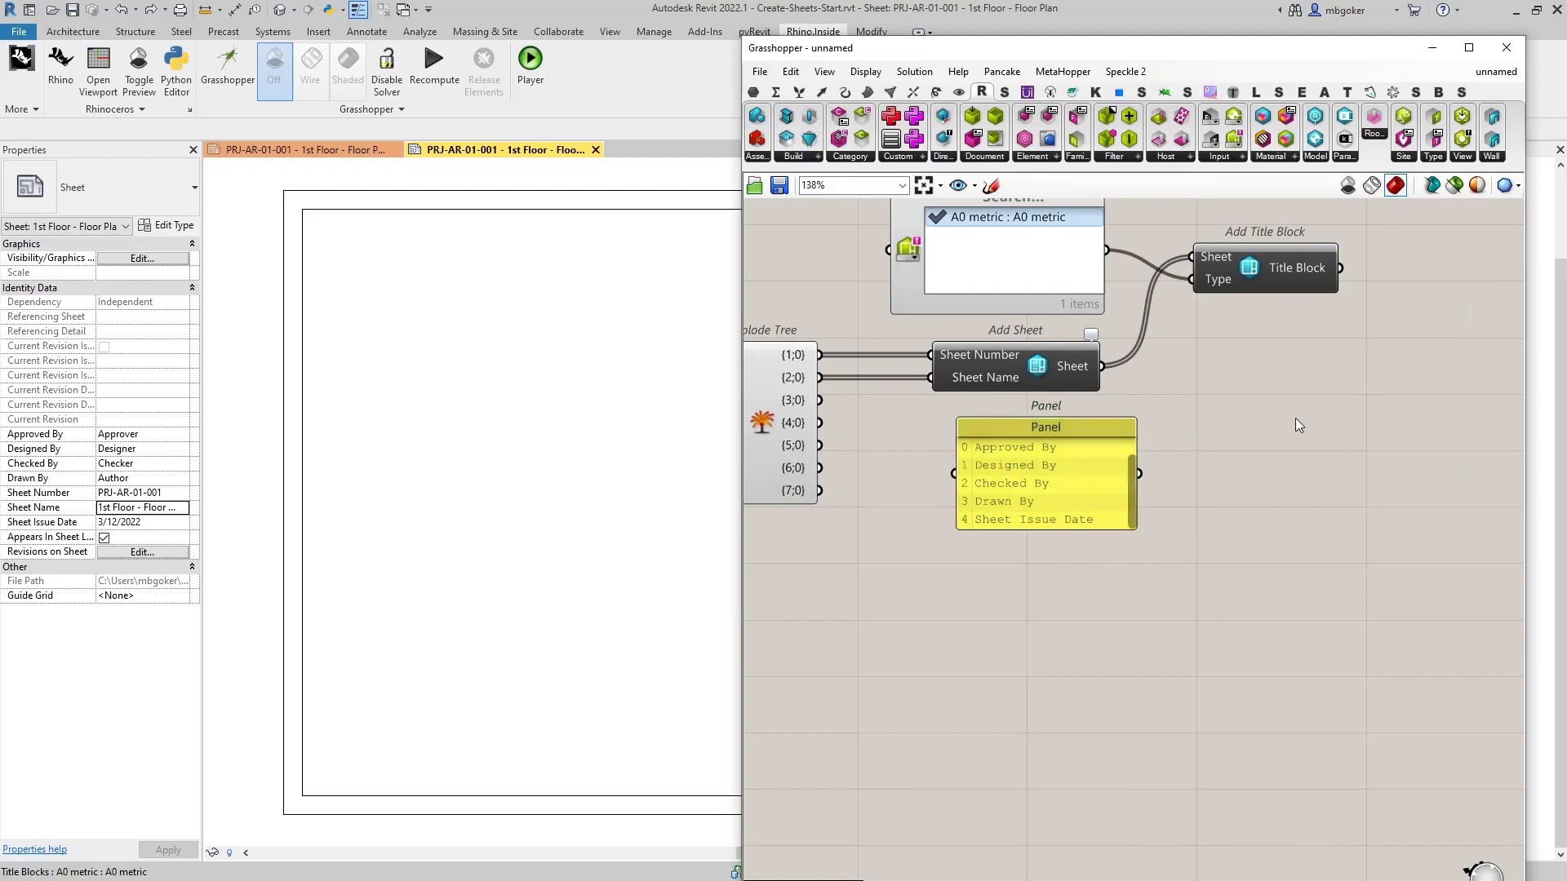
Add an Element Parameter component beside the panel and connect Add Sheet's Sheet output to its Element input
{"action": "double_click", "coordinate": [1257, 428]}
{"action": "type", "text": "element parame"}
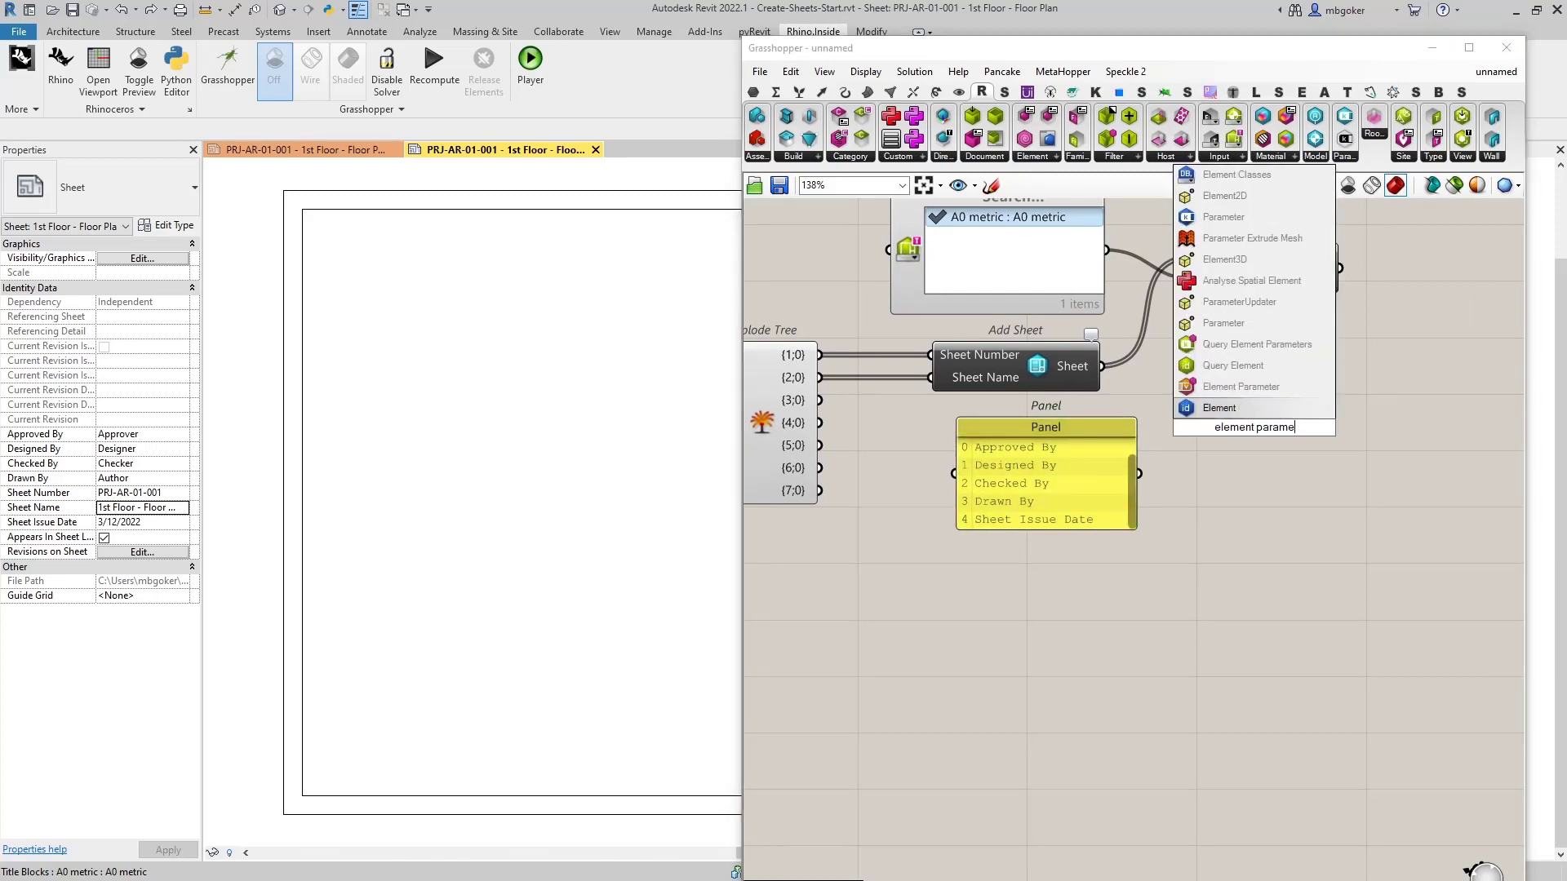
{"action": "left_click", "coordinate": [1239, 387]}
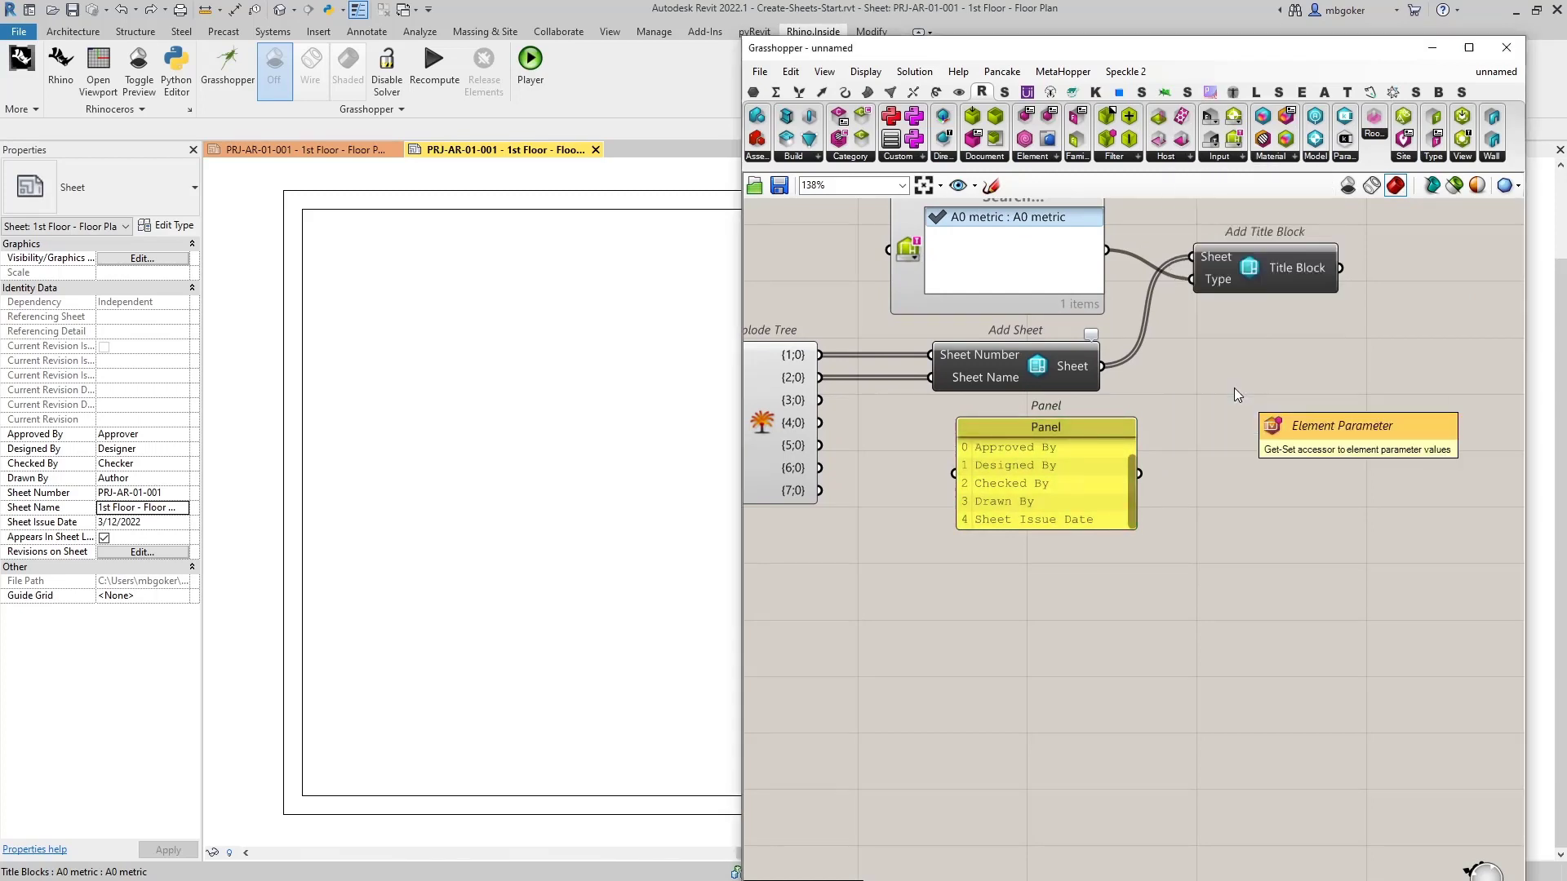
{"action": "scroll", "coordinate": [1256, 385], "scroll_direction": "up", "scroll_amount": 1}
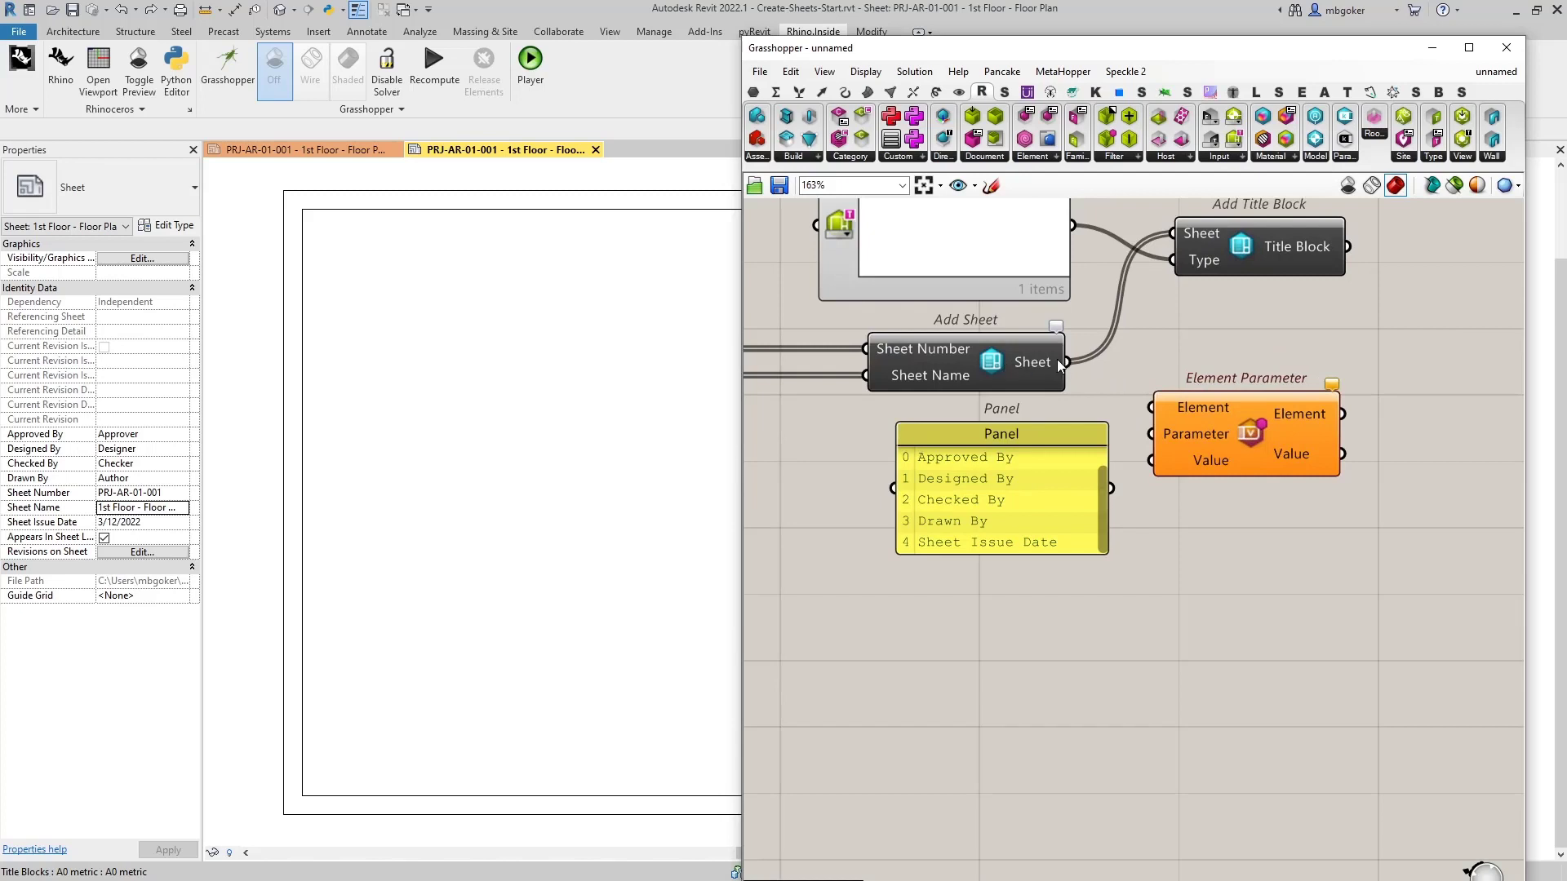
{"action": "left_click_drag", "start_coordinate": [1061, 362], "coordinate": [1155, 408]}
{"action": "scroll", "coordinate": [1237, 414], "scroll_direction": "up", "scroll_amount": 1}
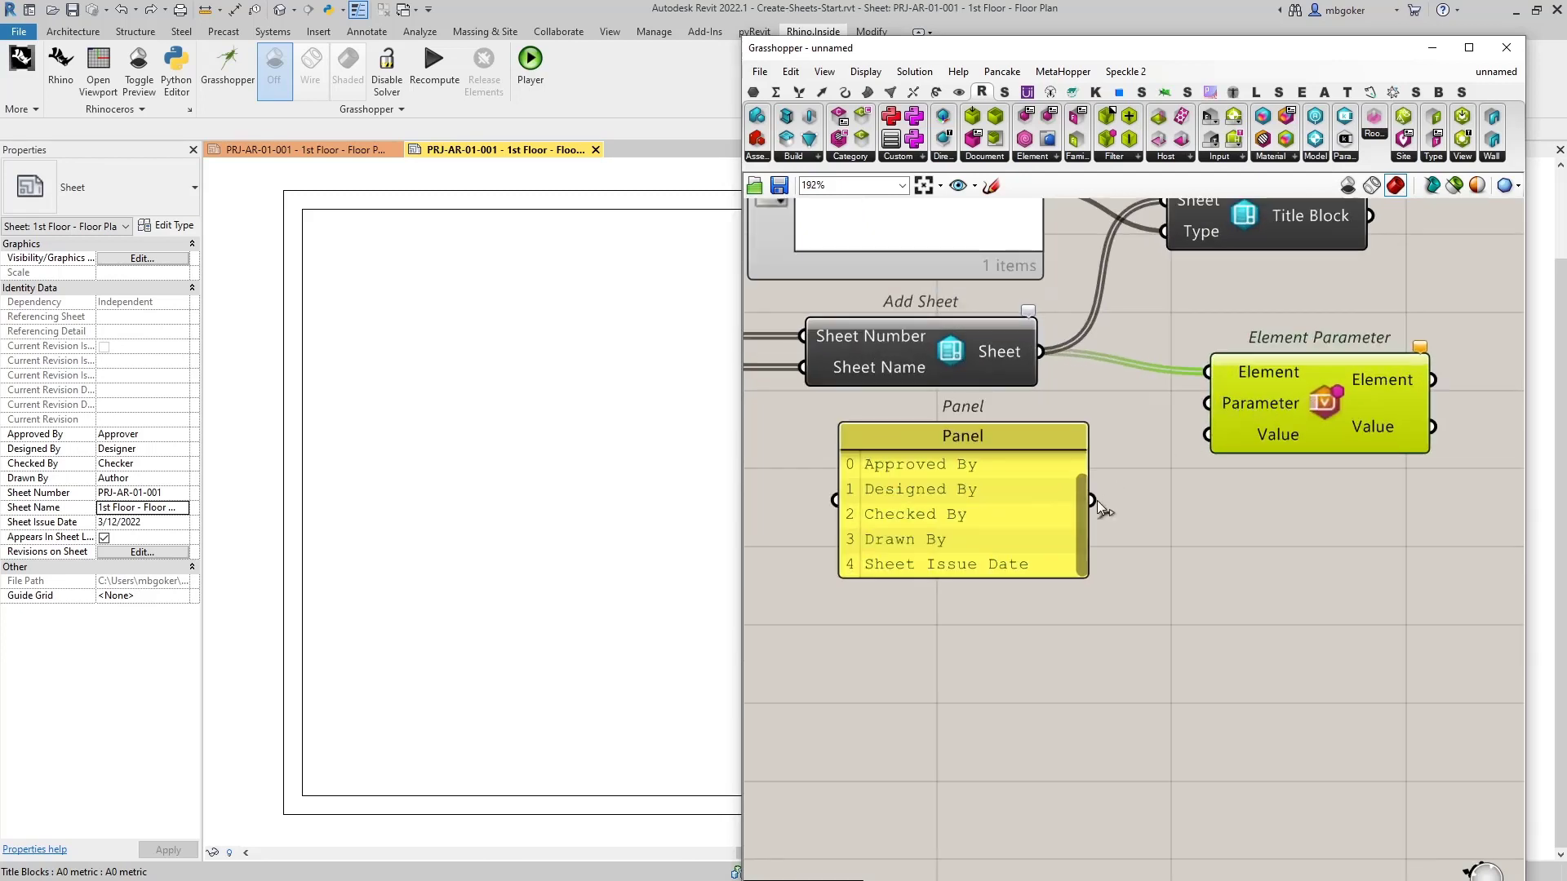
Connect the panel of parameter names to the Element Parameter's Parameter input and shift the panel slightly
{"action": "left_click_drag", "start_coordinate": [1093, 500], "coordinate": [1209, 403]}
{"action": "left_click", "coordinate": [1048, 443]}
{"action": "left_click_drag", "start_coordinate": [1048, 444], "coordinate": [1010, 436]}
{"action": "left_click", "coordinate": [1069, 438]}
{"action": "scroll", "coordinate": [1203, 405], "scroll_direction": "down", "scroll_amount": 2}
{"action": "right_click_drag", "start_coordinate": [1380, 516], "coordinate": [1171, 477]}
{"action": "scroll", "coordinate": [1112, 388], "scroll_direction": "up", "scroll_amount": 1}
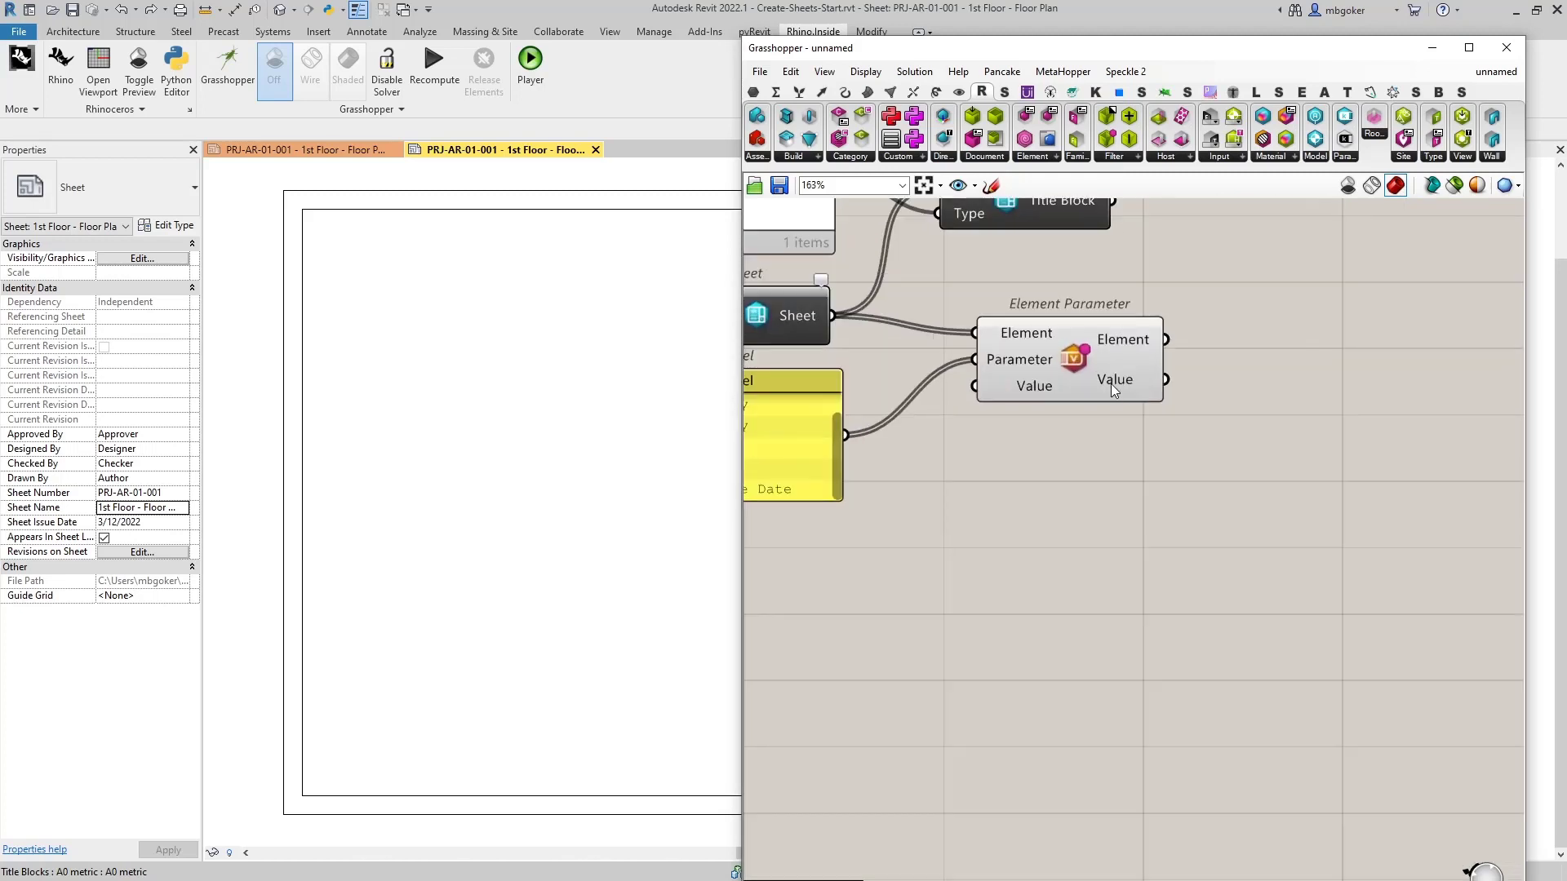
Graft the Parameter input of the Element Parameter component
{"action": "mouse_move", "coordinate": [1110, 384]}
{"action": "left_click", "coordinate": [1011, 361]}
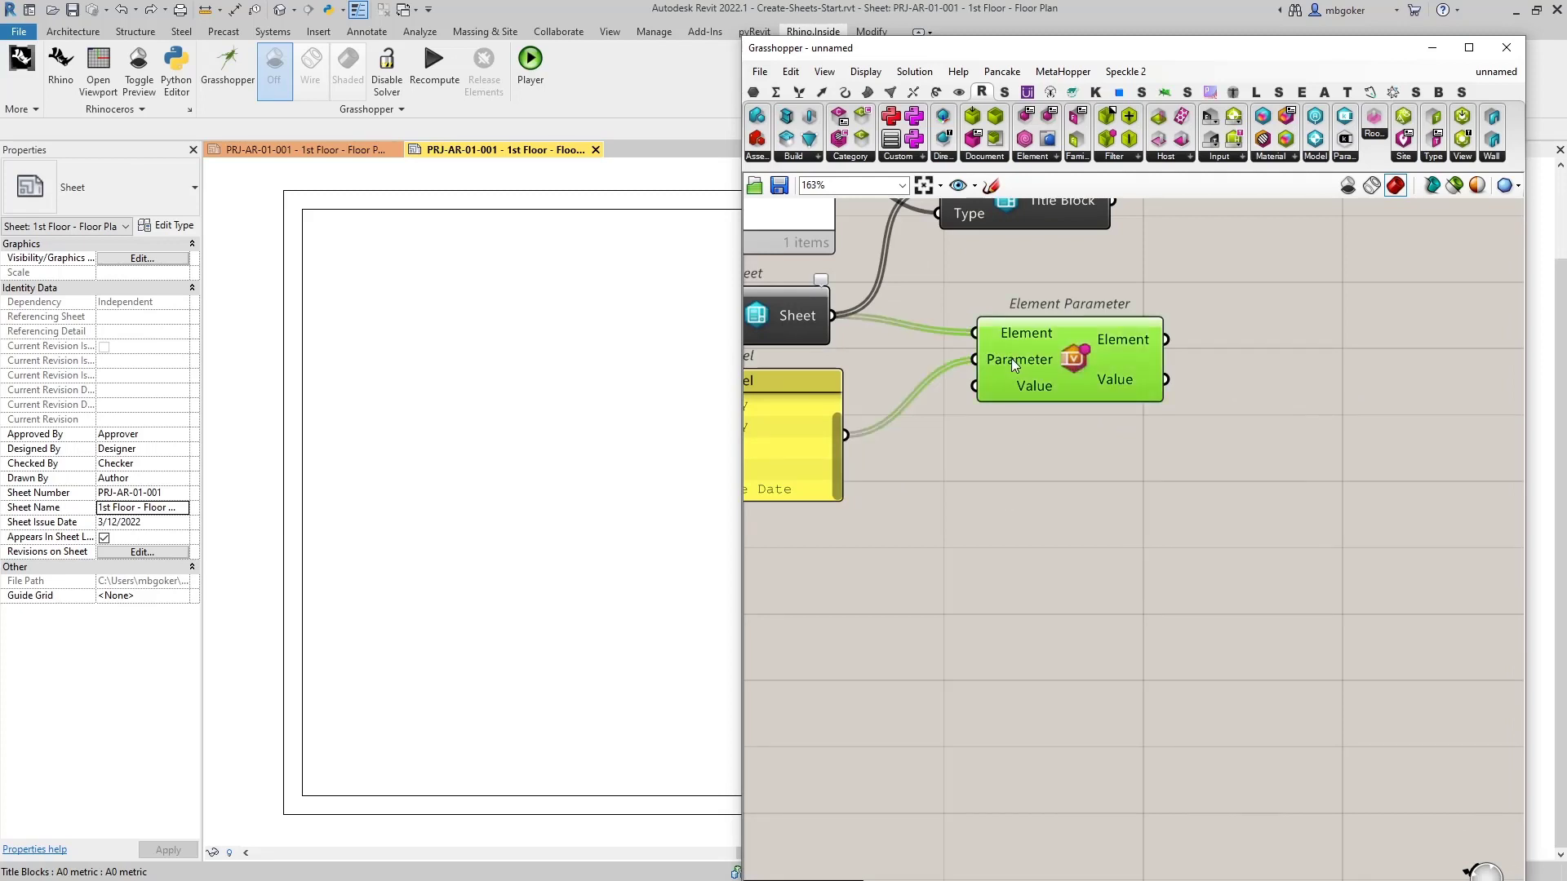
{"action": "right_click", "coordinate": [1009, 360]}
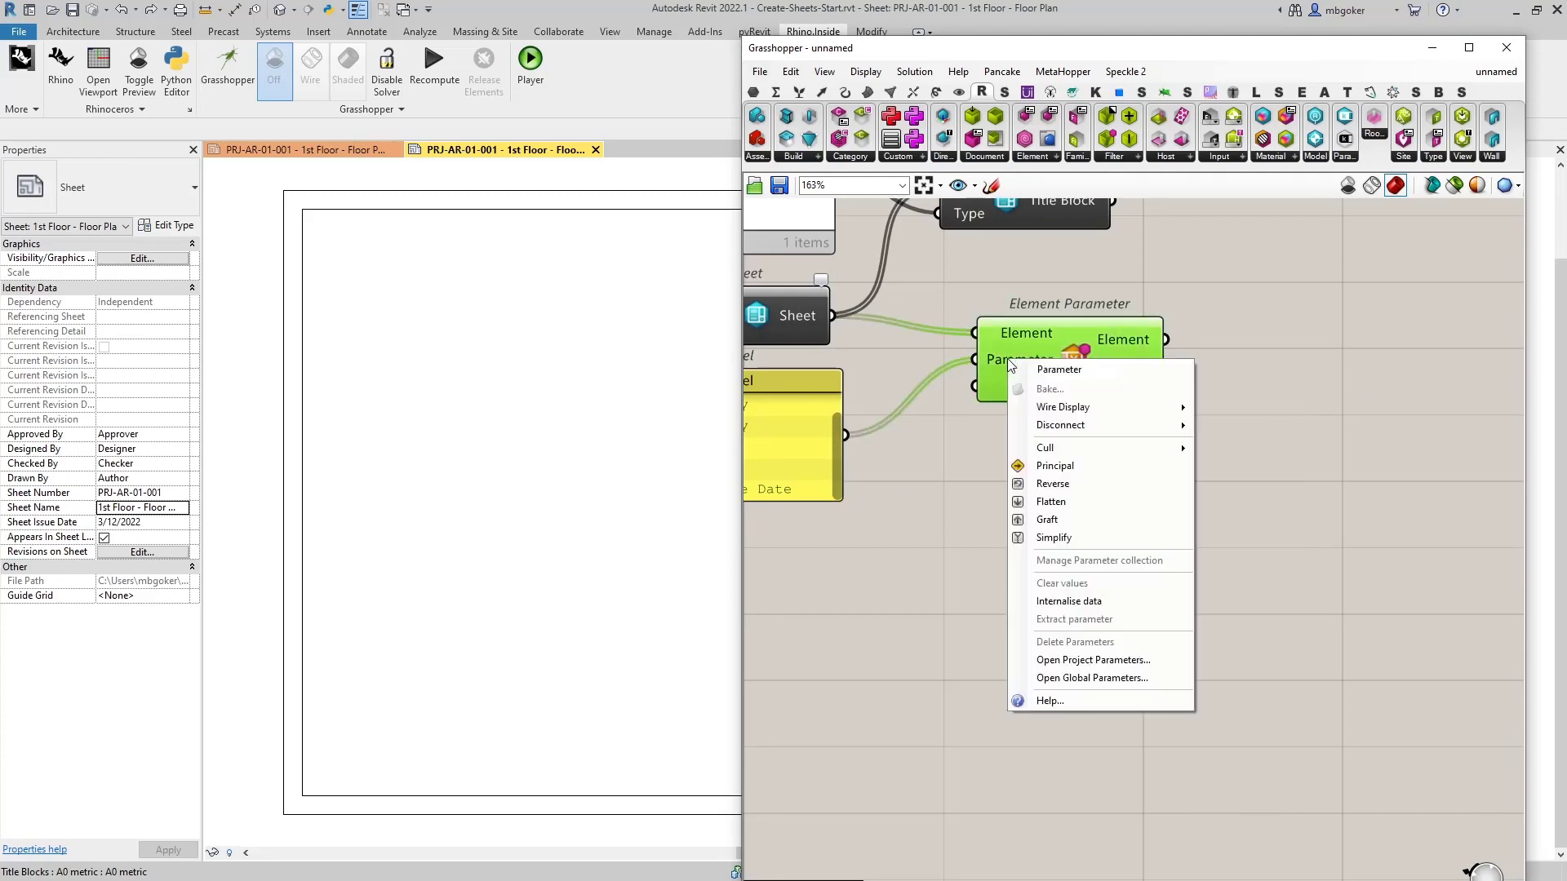
{"action": "left_click", "coordinate": [1053, 519]}
{"action": "left_click", "coordinate": [1097, 459]}
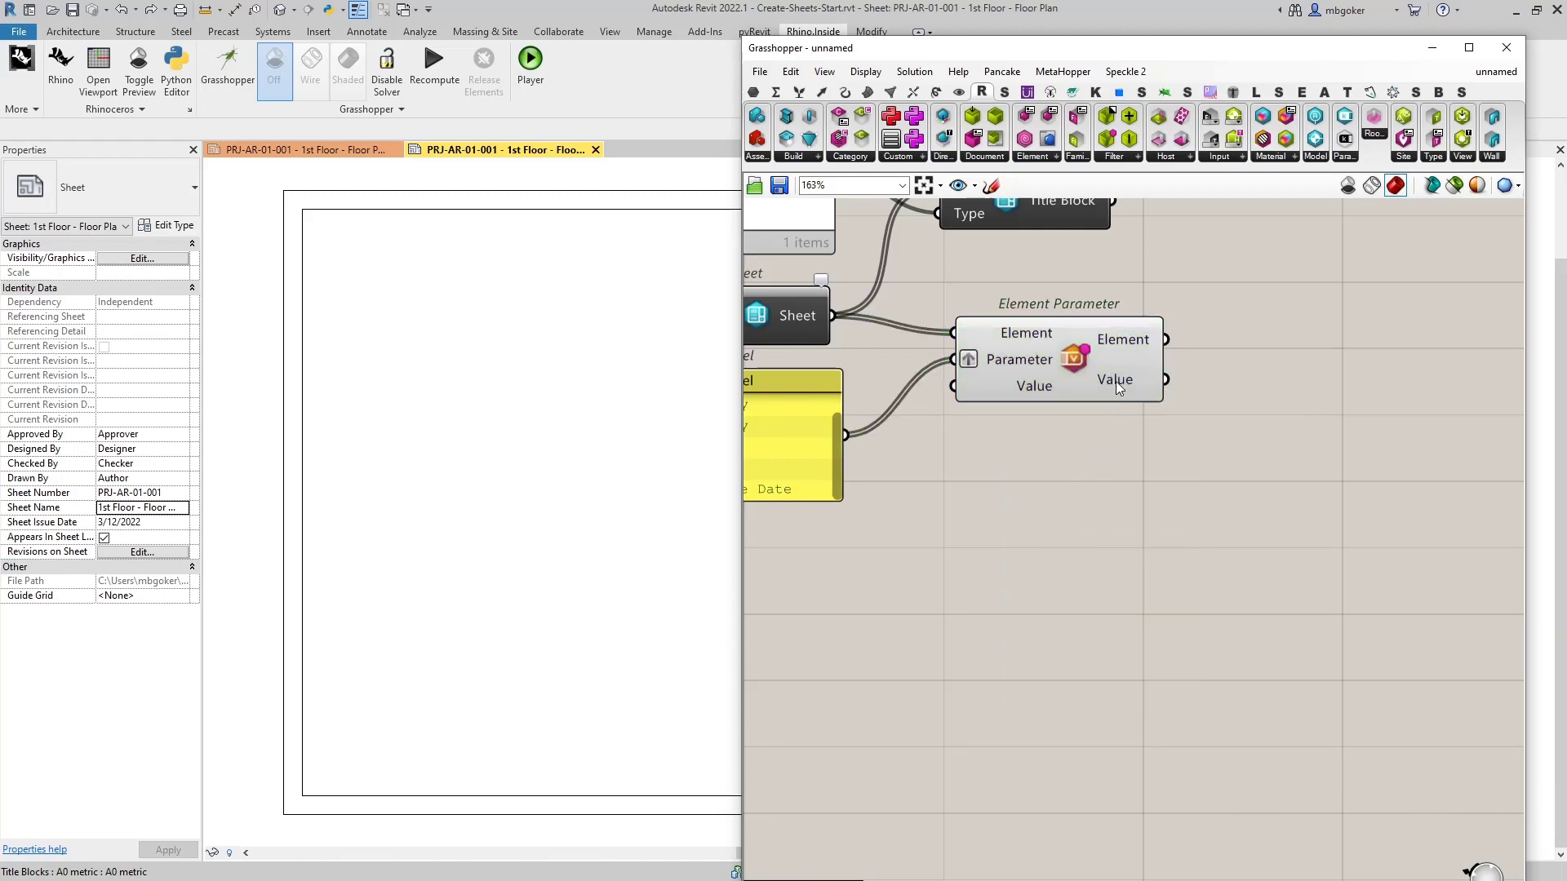
Add a Merge component between the Explode Tree and the panel, just below Add Sheet
{"action": "mouse_move", "coordinate": [1115, 380]}
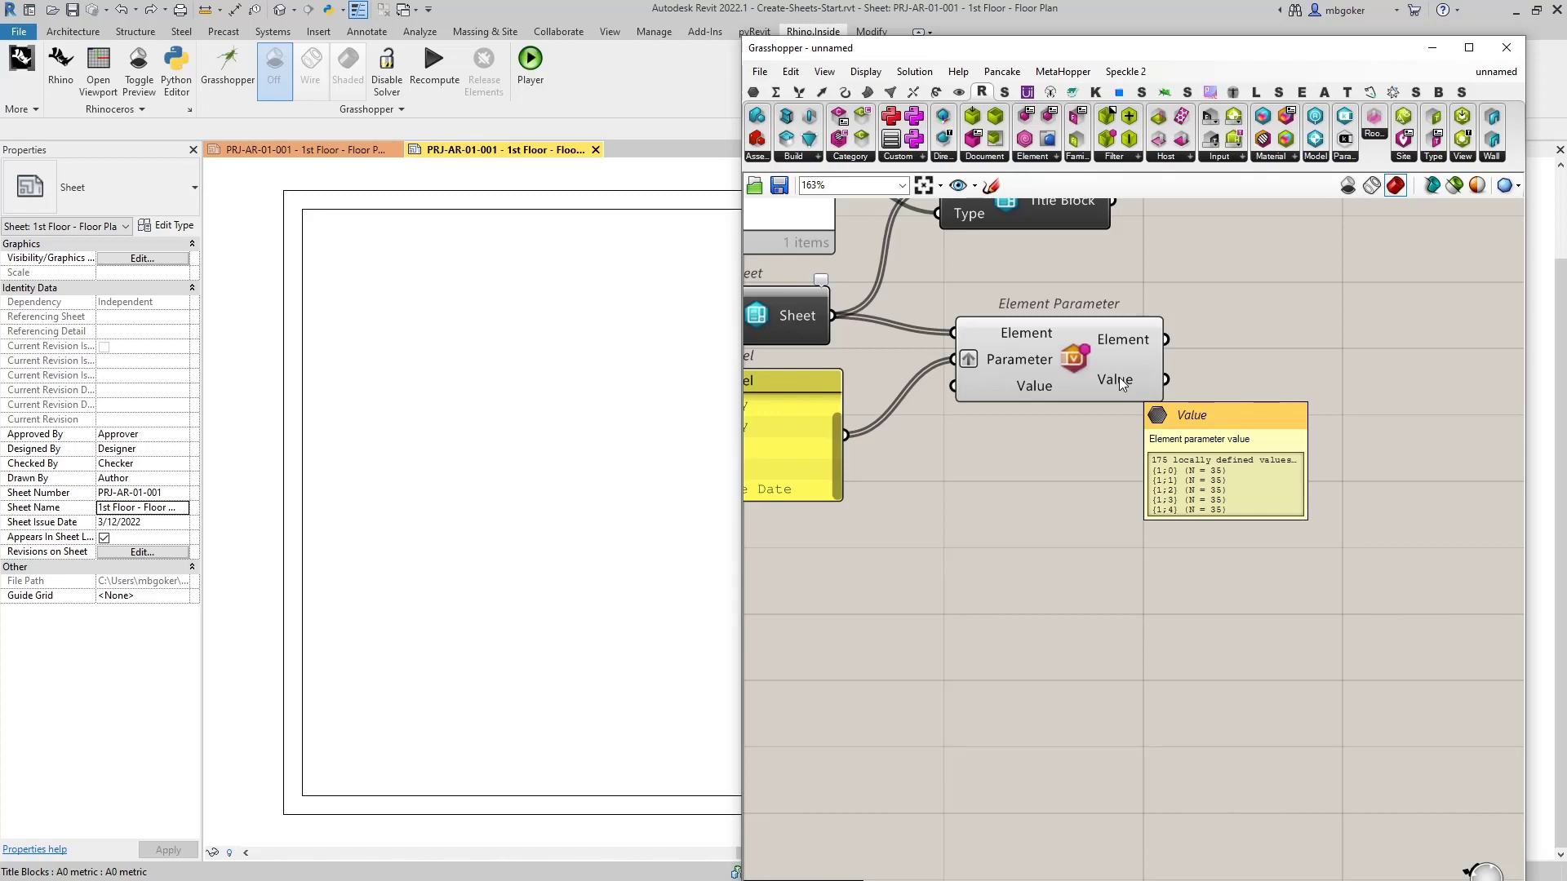
{"action": "scroll", "coordinate": [1134, 387], "scroll_direction": "down", "scroll_amount": 4}
{"action": "scroll", "coordinate": [991, 457], "scroll_direction": "up", "scroll_amount": 6}
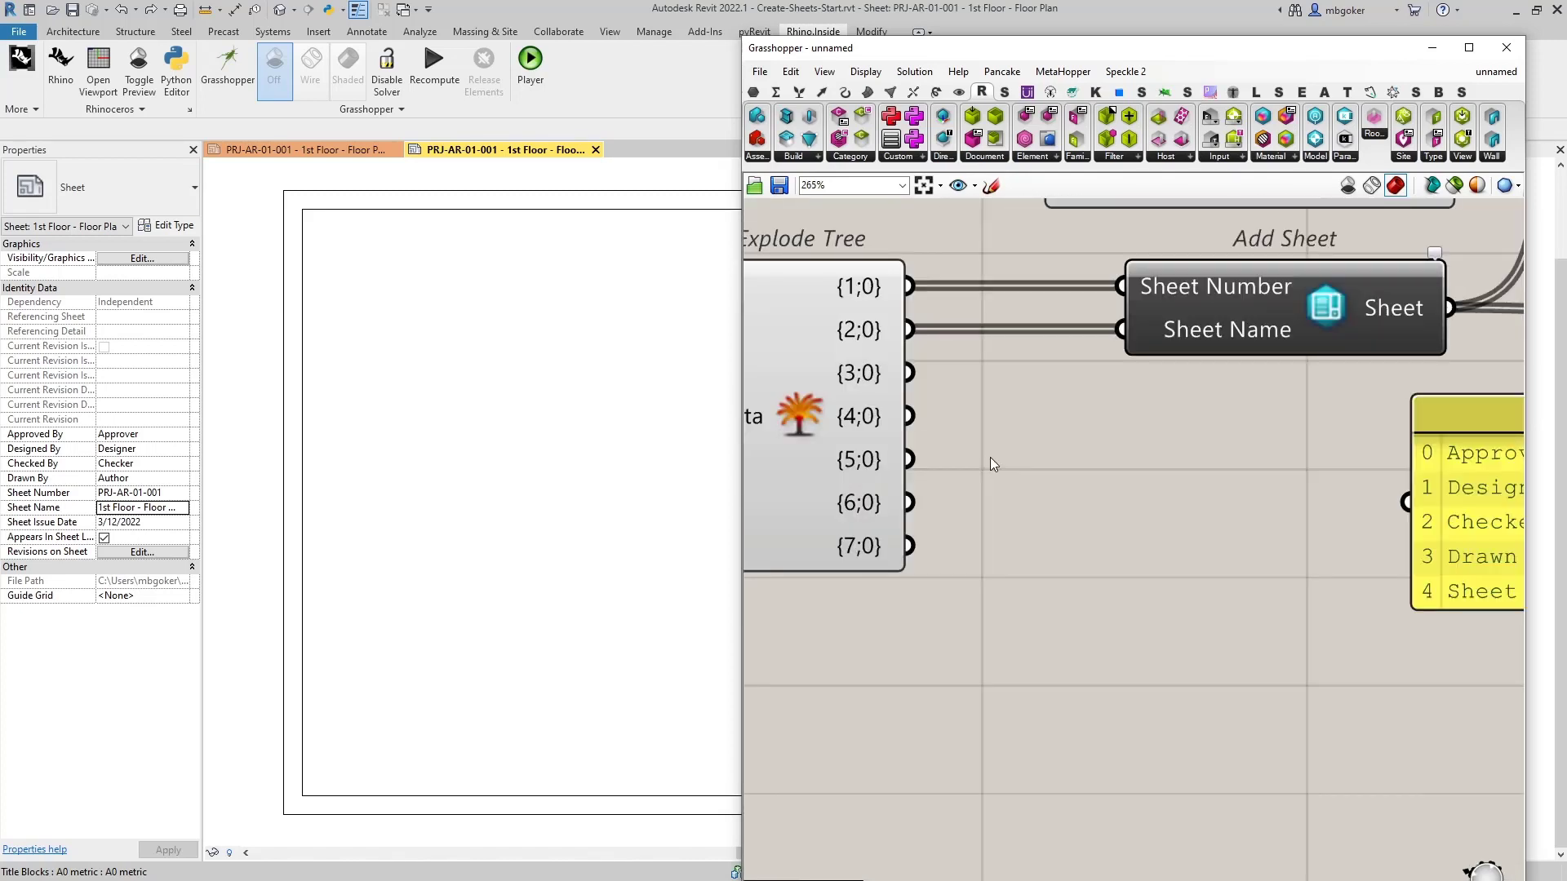
{"action": "scroll", "coordinate": [971, 448], "scroll_direction": "down", "scroll_amount": 1}
{"action": "scroll", "coordinate": [914, 416], "scroll_direction": "up", "scroll_amount": 1}
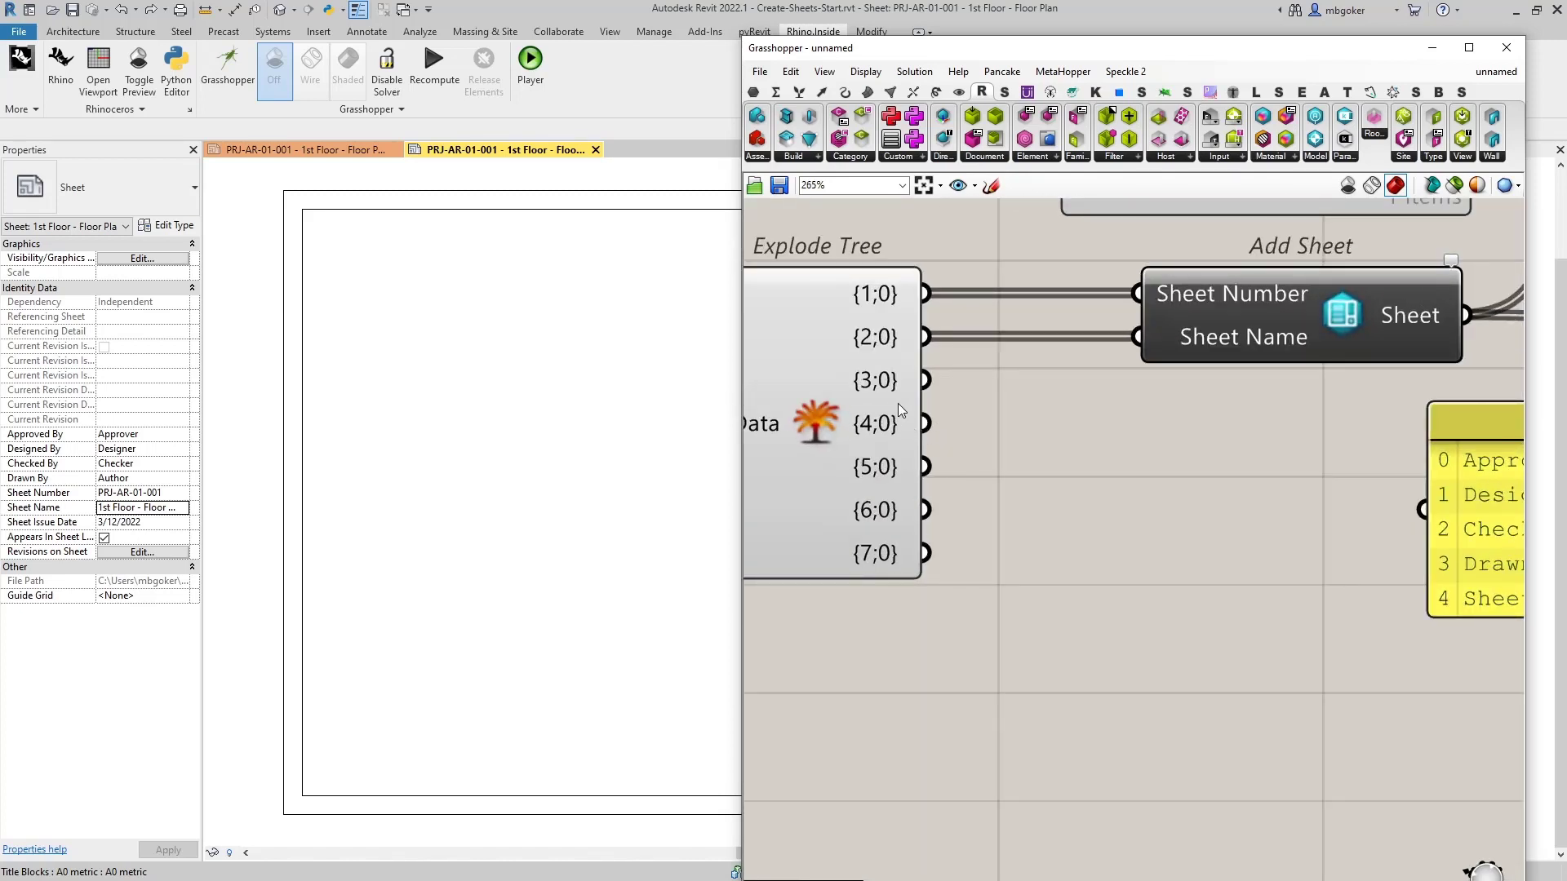
{"action": "double_click", "coordinate": [1129, 554]}
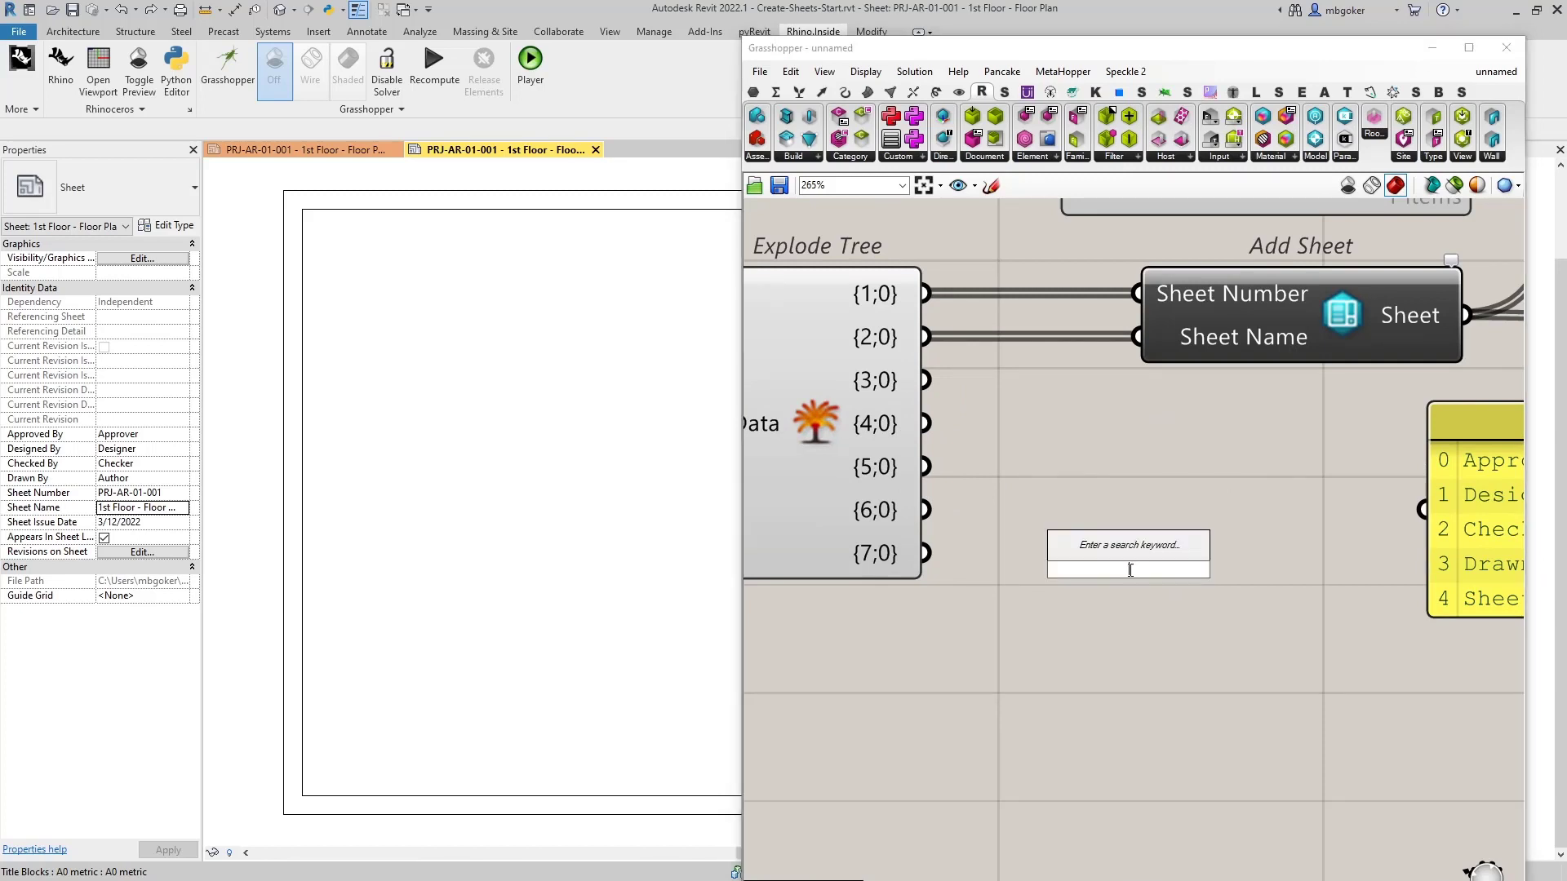
{"action": "type", "text": "merge"}
{"action": "key", "text": "Return"}
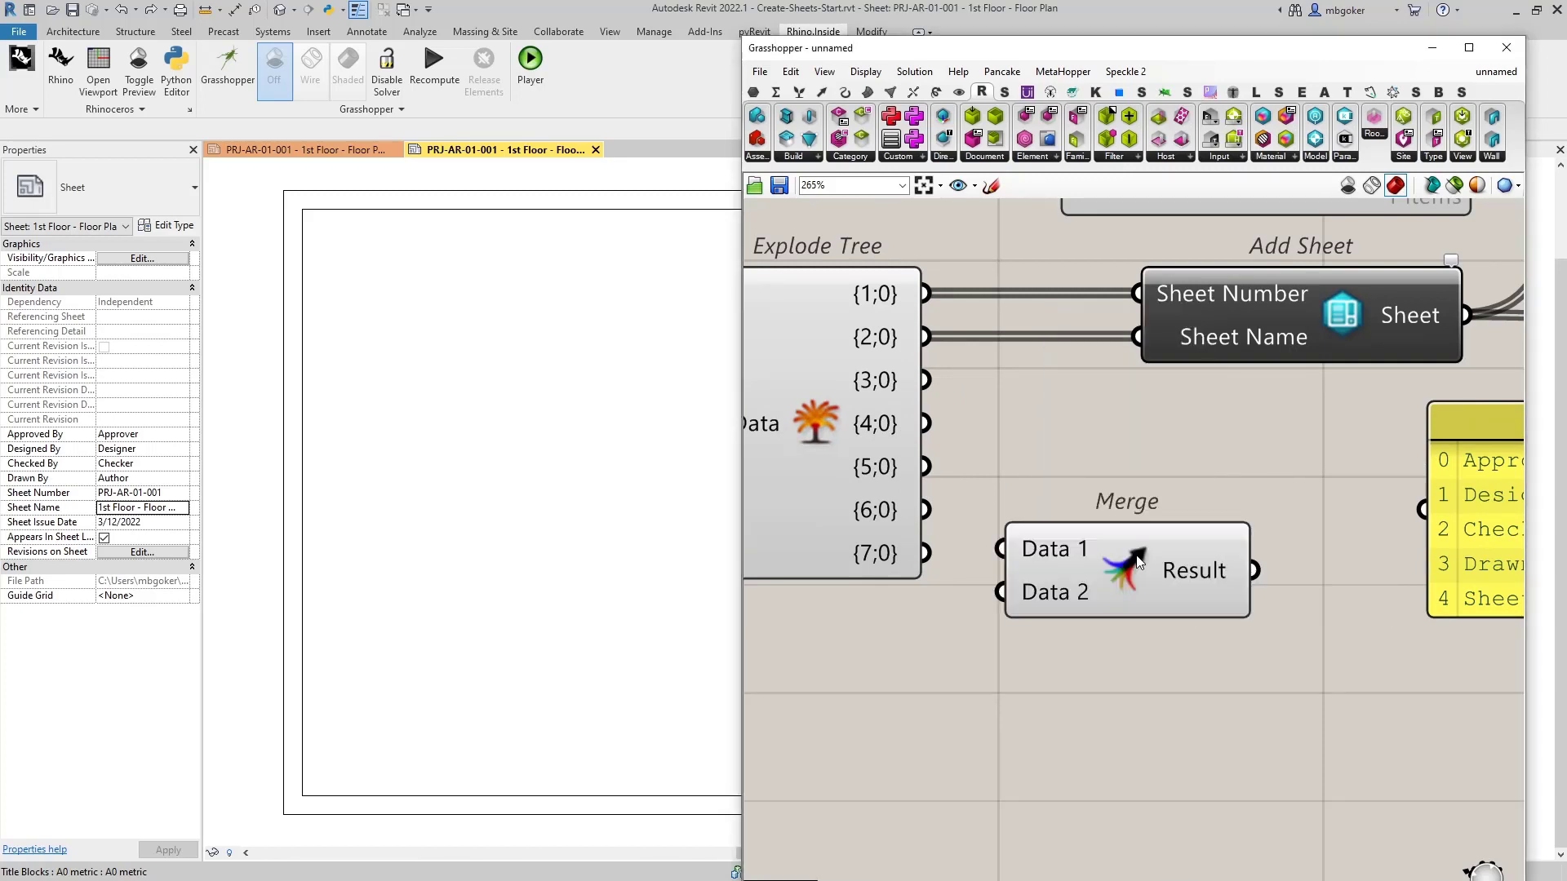
{"action": "left_click_drag", "start_coordinate": [1140, 563], "coordinate": [1174, 495]}
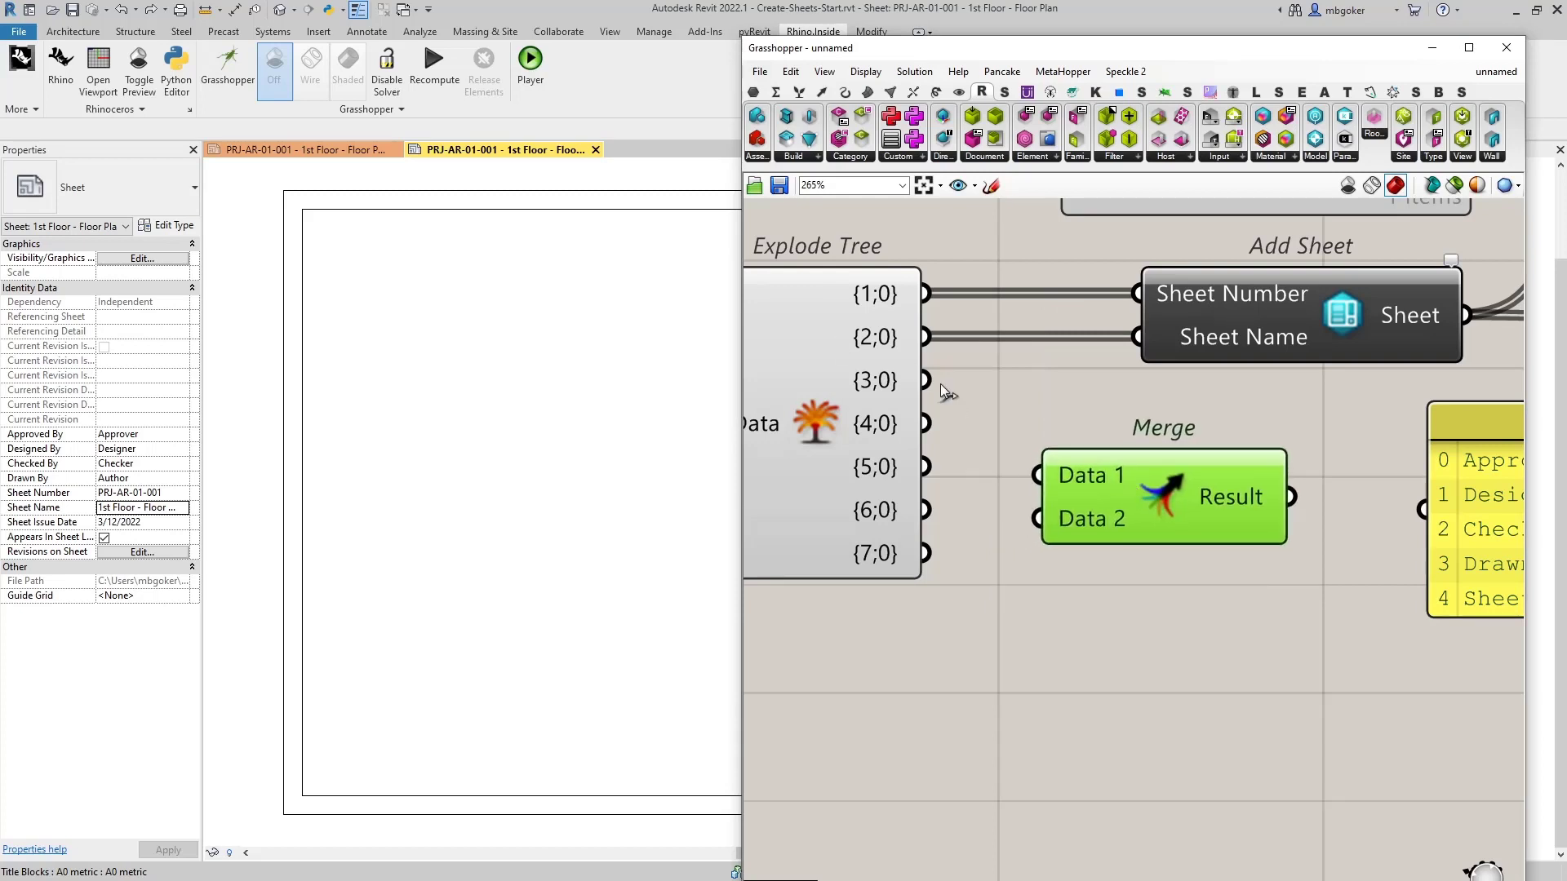
Connect Explode Tree outputs {3;0} through {7;0} to Merge inputs D1 to D5 in order and remove the unused D6 input
{"action": "scroll", "coordinate": [940, 383], "scroll_direction": "up", "scroll_amount": 2}
{"action": "left_click_drag", "start_coordinate": [923, 378], "coordinate": [1075, 509]}
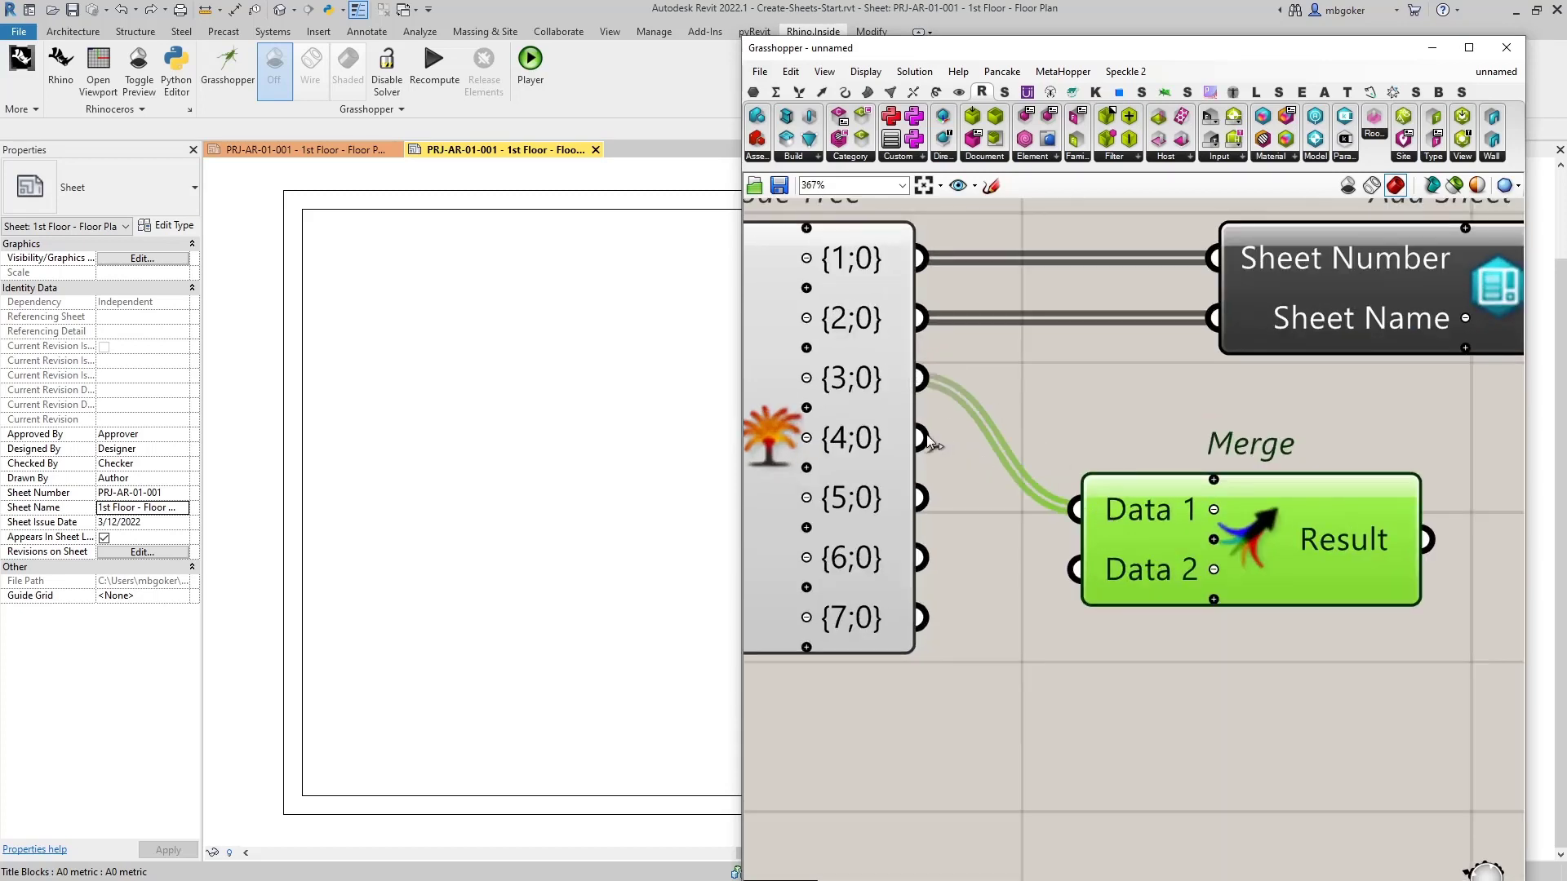
{"action": "left_click_drag", "start_coordinate": [921, 438], "coordinate": [1076, 569]}
{"action": "left_click_drag", "start_coordinate": [922, 497], "coordinate": [1130, 598]}
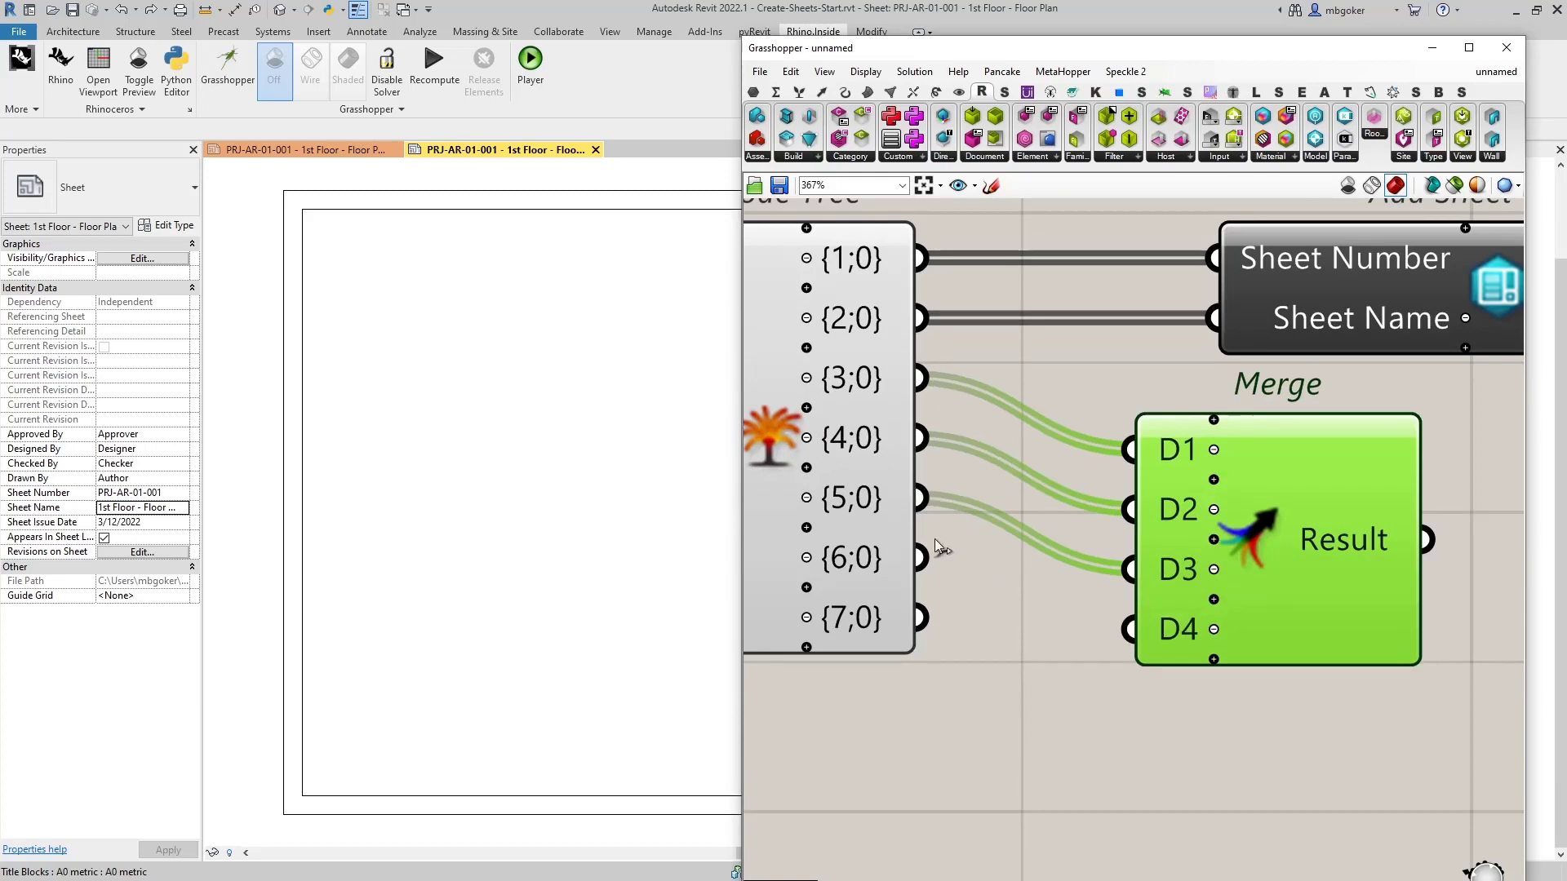
{"action": "left_click_drag", "start_coordinate": [922, 558], "coordinate": [1130, 626]}
{"action": "left_click_drag", "start_coordinate": [917, 633], "coordinate": [1130, 659]}
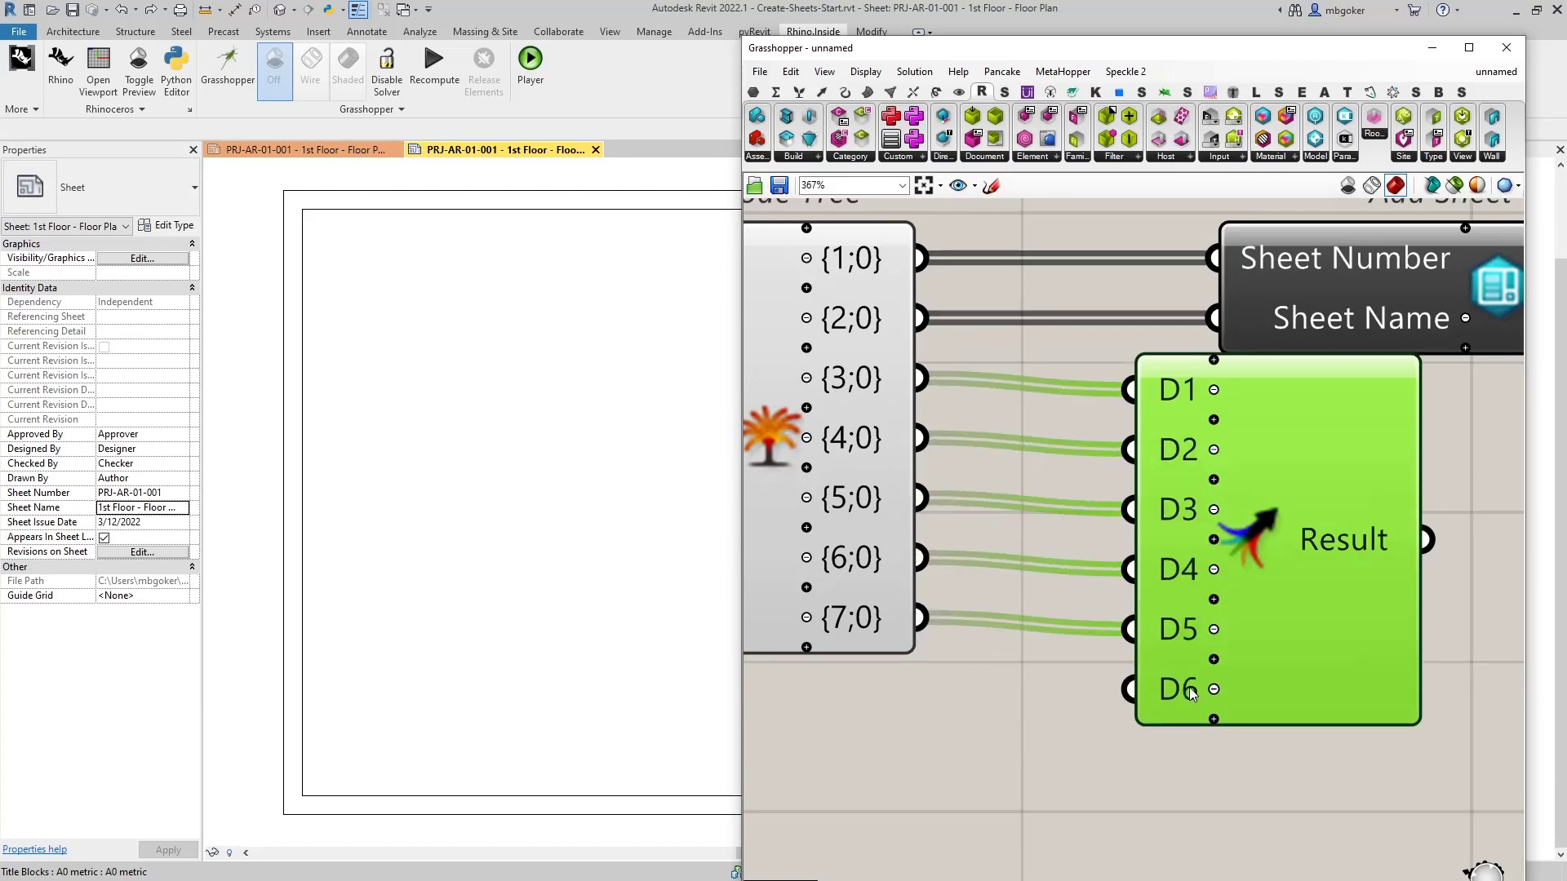
{"action": "scroll", "coordinate": [1228, 714], "scroll_direction": "up", "scroll_amount": 3}
{"action": "left_click", "coordinate": [1203, 672]}
{"action": "scroll", "coordinate": [1210, 683], "scroll_direction": "down", "scroll_amount": 4}
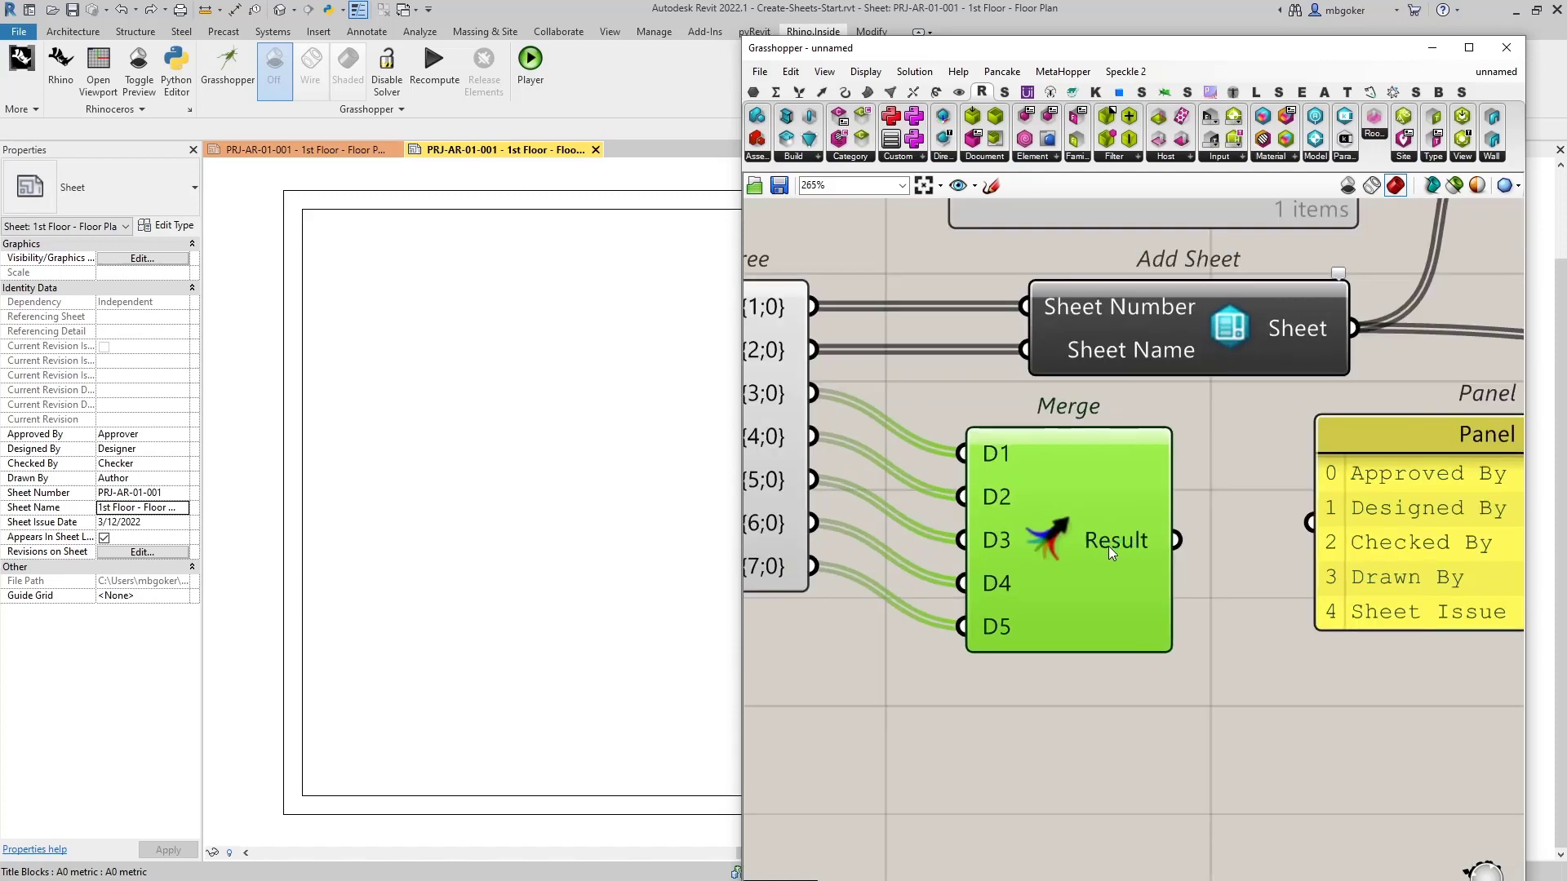
Compare the data tree structure of the Merge result with that of the Element Parameter's Value output
{"action": "mouse_move", "coordinate": [1108, 546]}
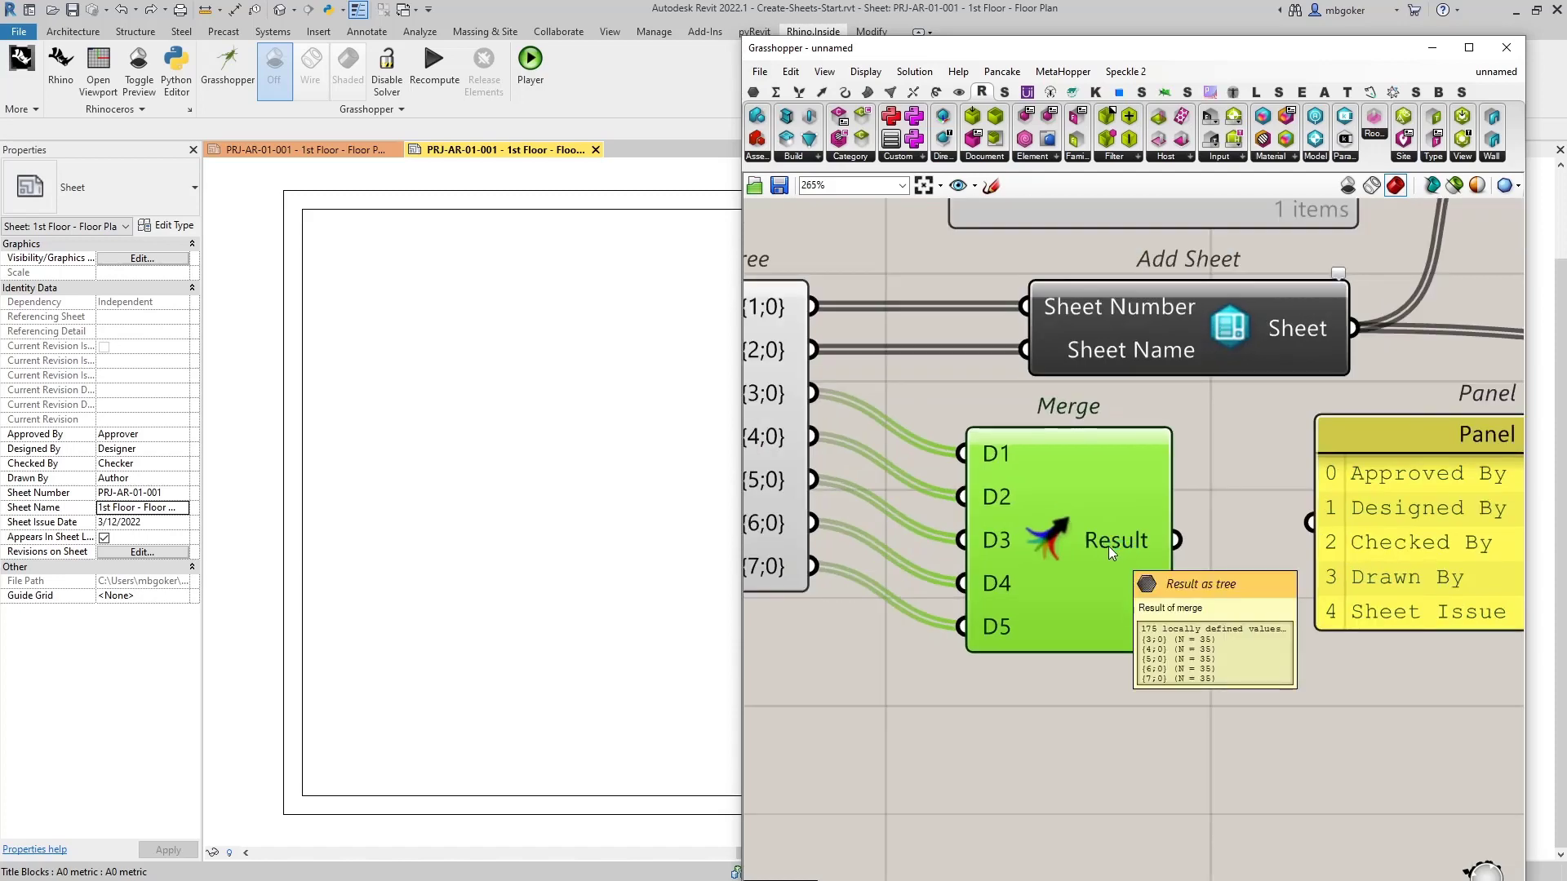
{"action": "scroll", "coordinate": [1108, 546], "scroll_direction": "down", "scroll_amount": 4}
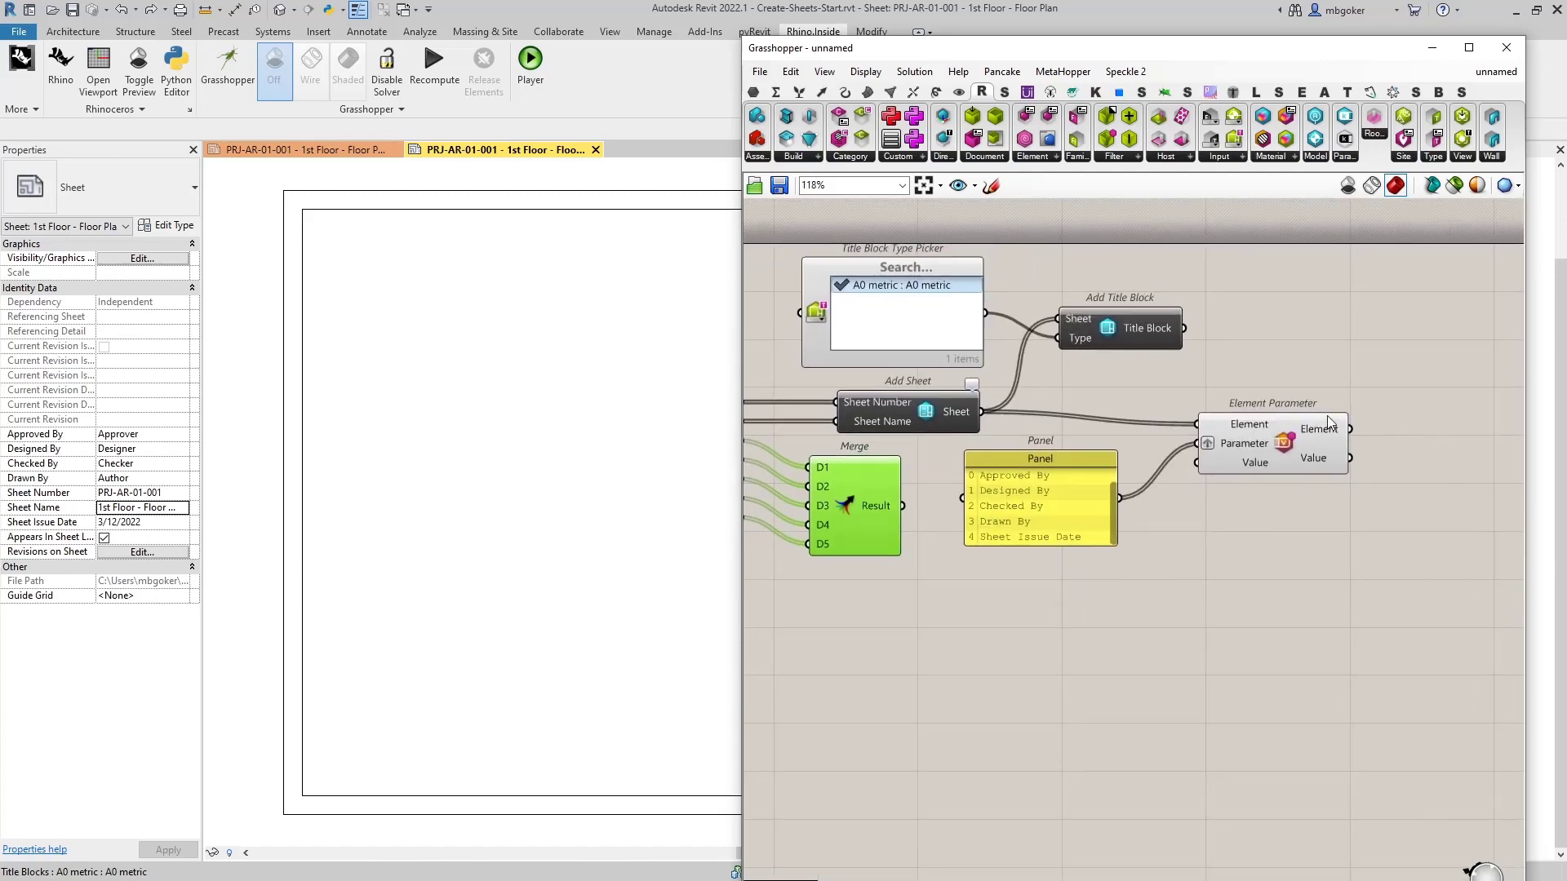
{"action": "scroll", "coordinate": [1328, 423], "scroll_direction": "up", "scroll_amount": 2}
{"action": "mouse_move", "coordinate": [1301, 476]}
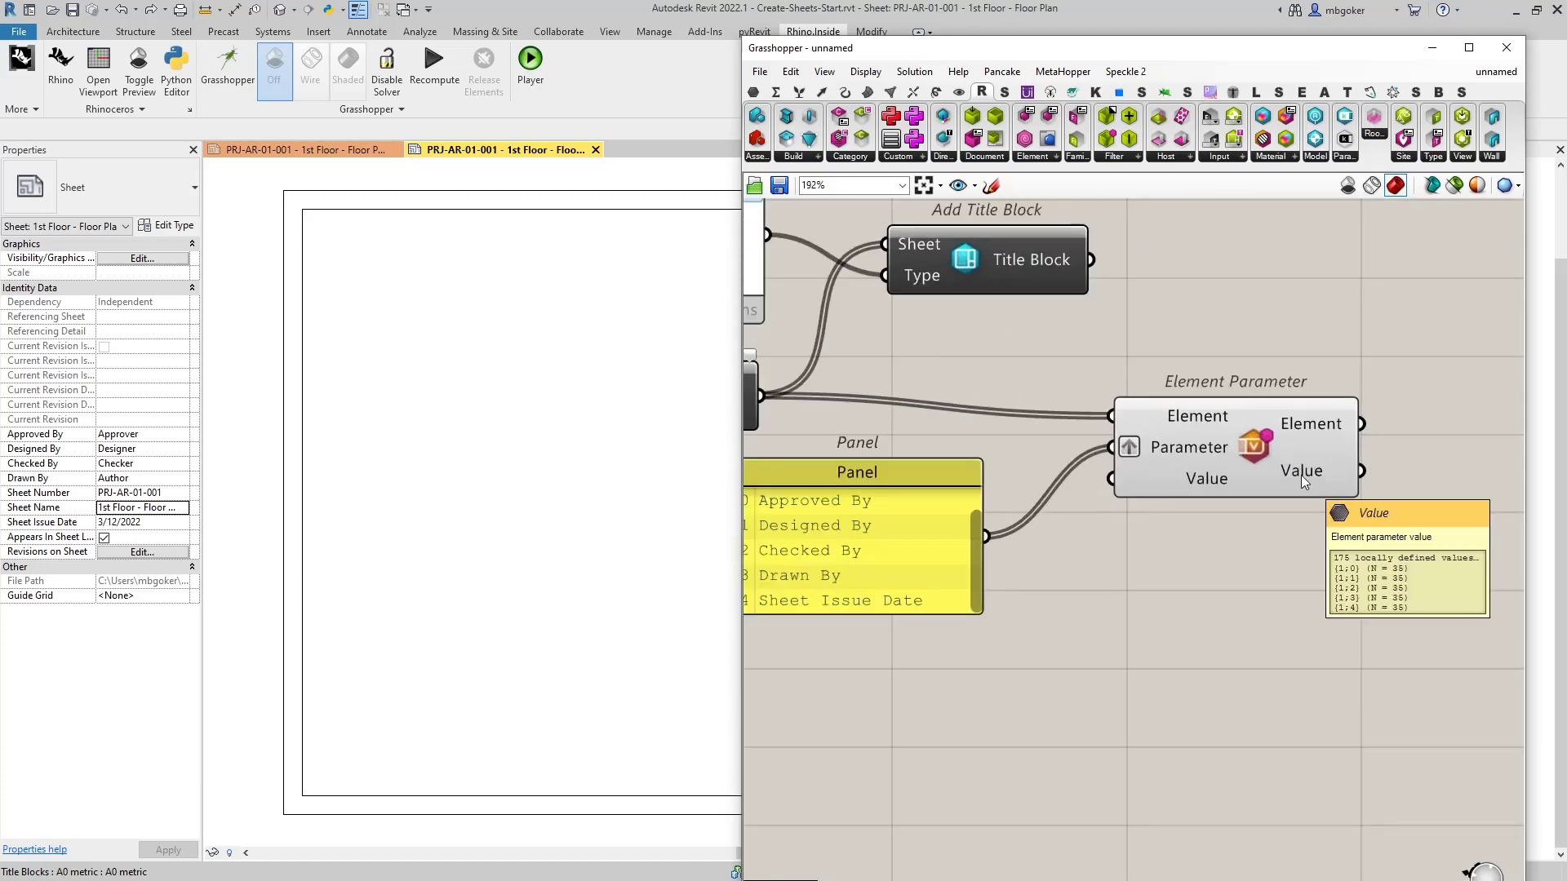
{"action": "scroll", "coordinate": [1301, 475], "scroll_direction": "down", "scroll_amount": 2}
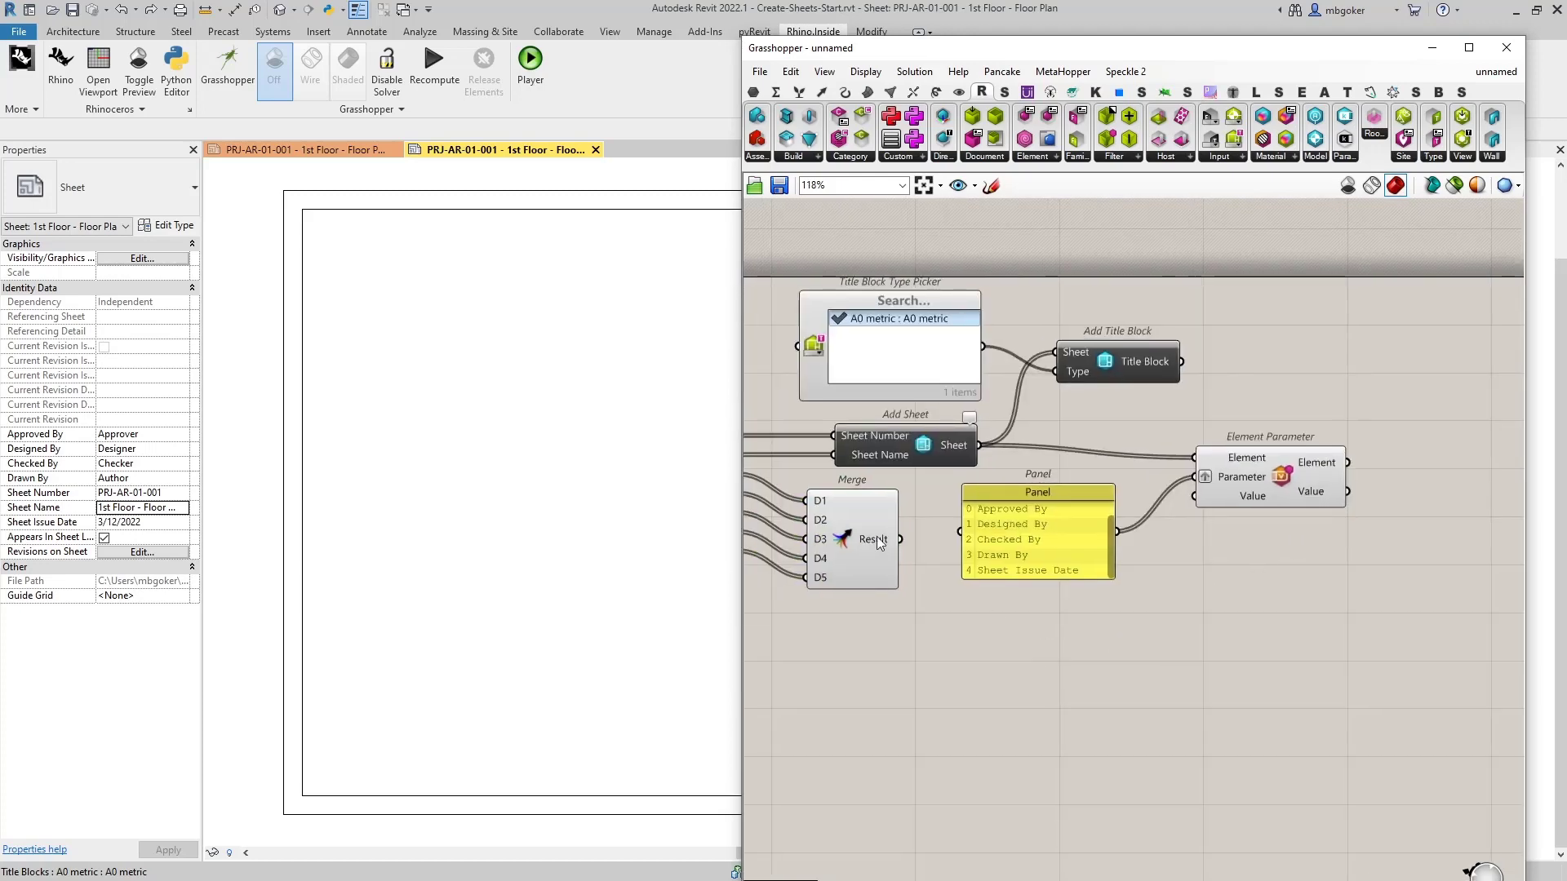
{"action": "scroll", "coordinate": [879, 543], "scroll_direction": "up", "scroll_amount": 1}
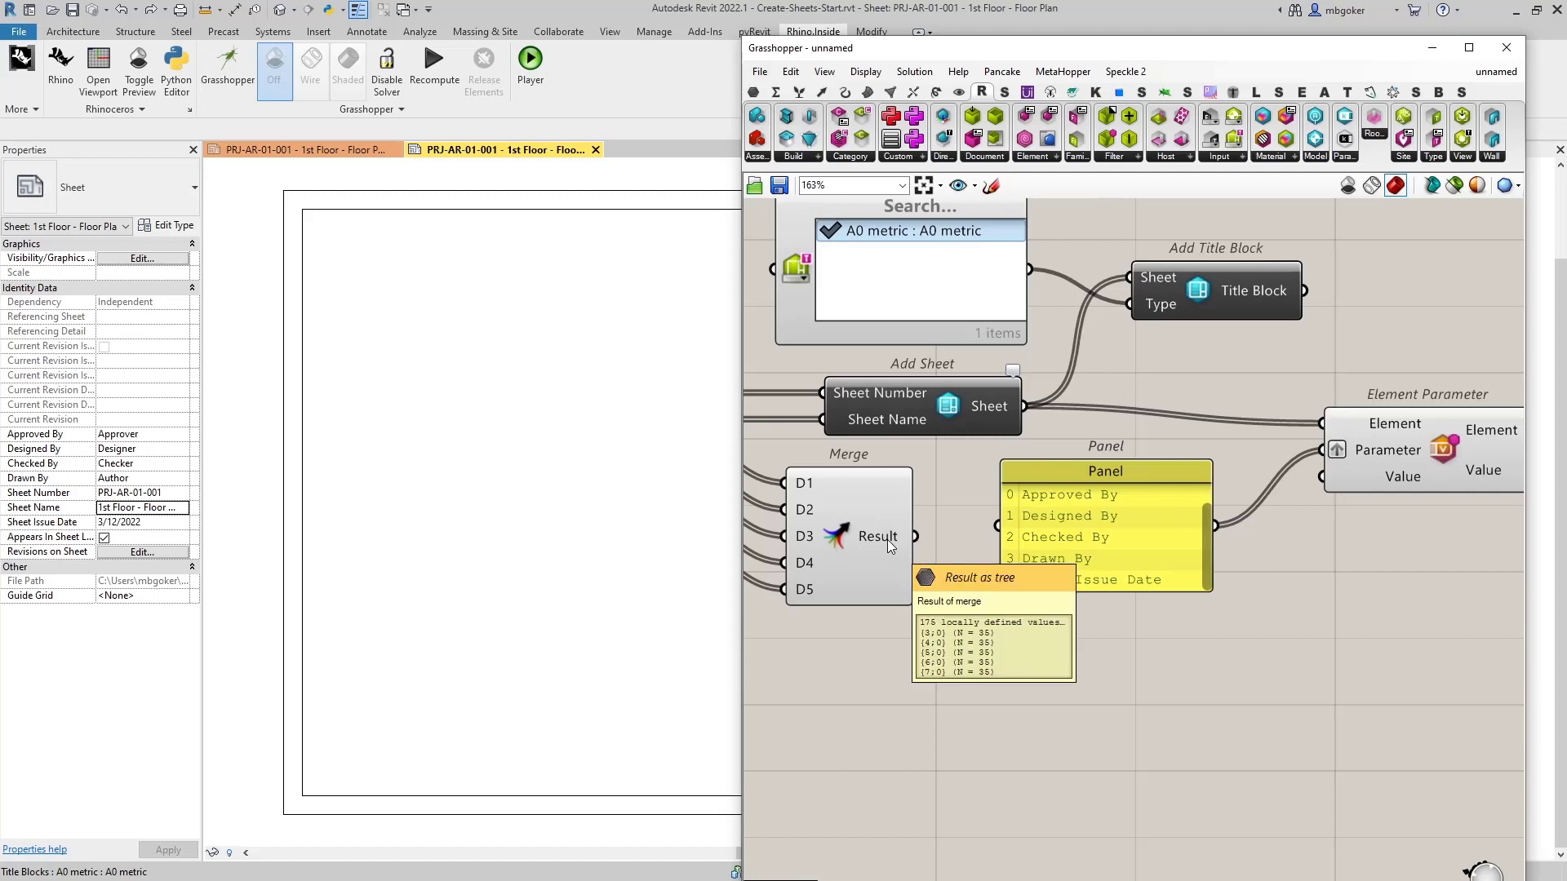
{"action": "mouse_move", "coordinate": [1405, 486]}
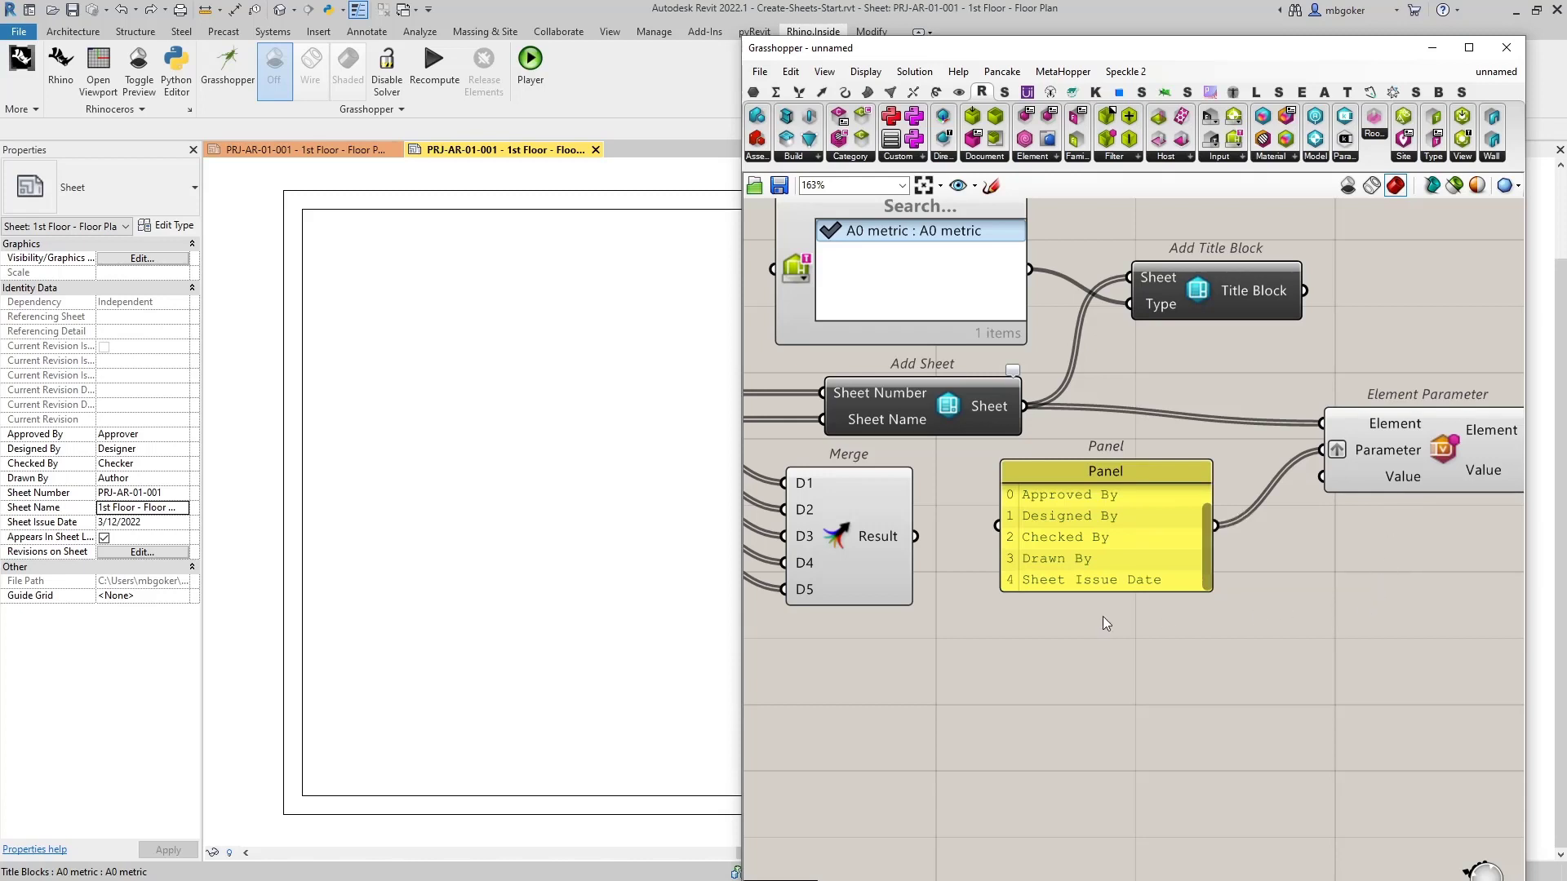
Connect the Merge Result output to the Element Parameter's Value input and collapse the Grasshopper window to reveal the Revit sheet
{"action": "left_click_drag", "start_coordinate": [915, 536], "coordinate": [1347, 477]}
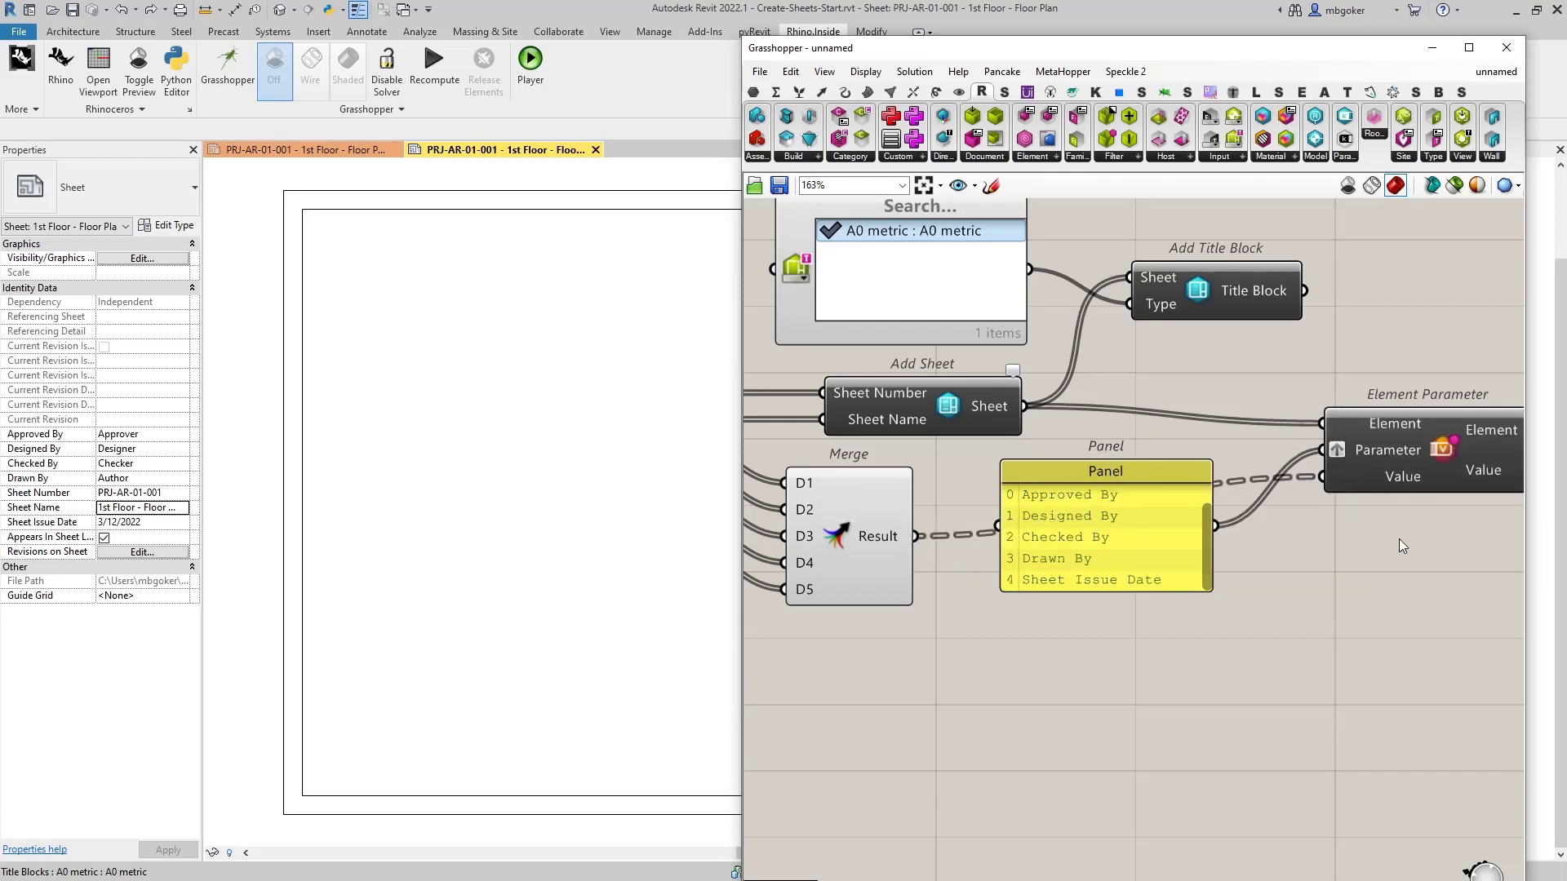
{"action": "mouse_move", "coordinate": [1418, 458]}
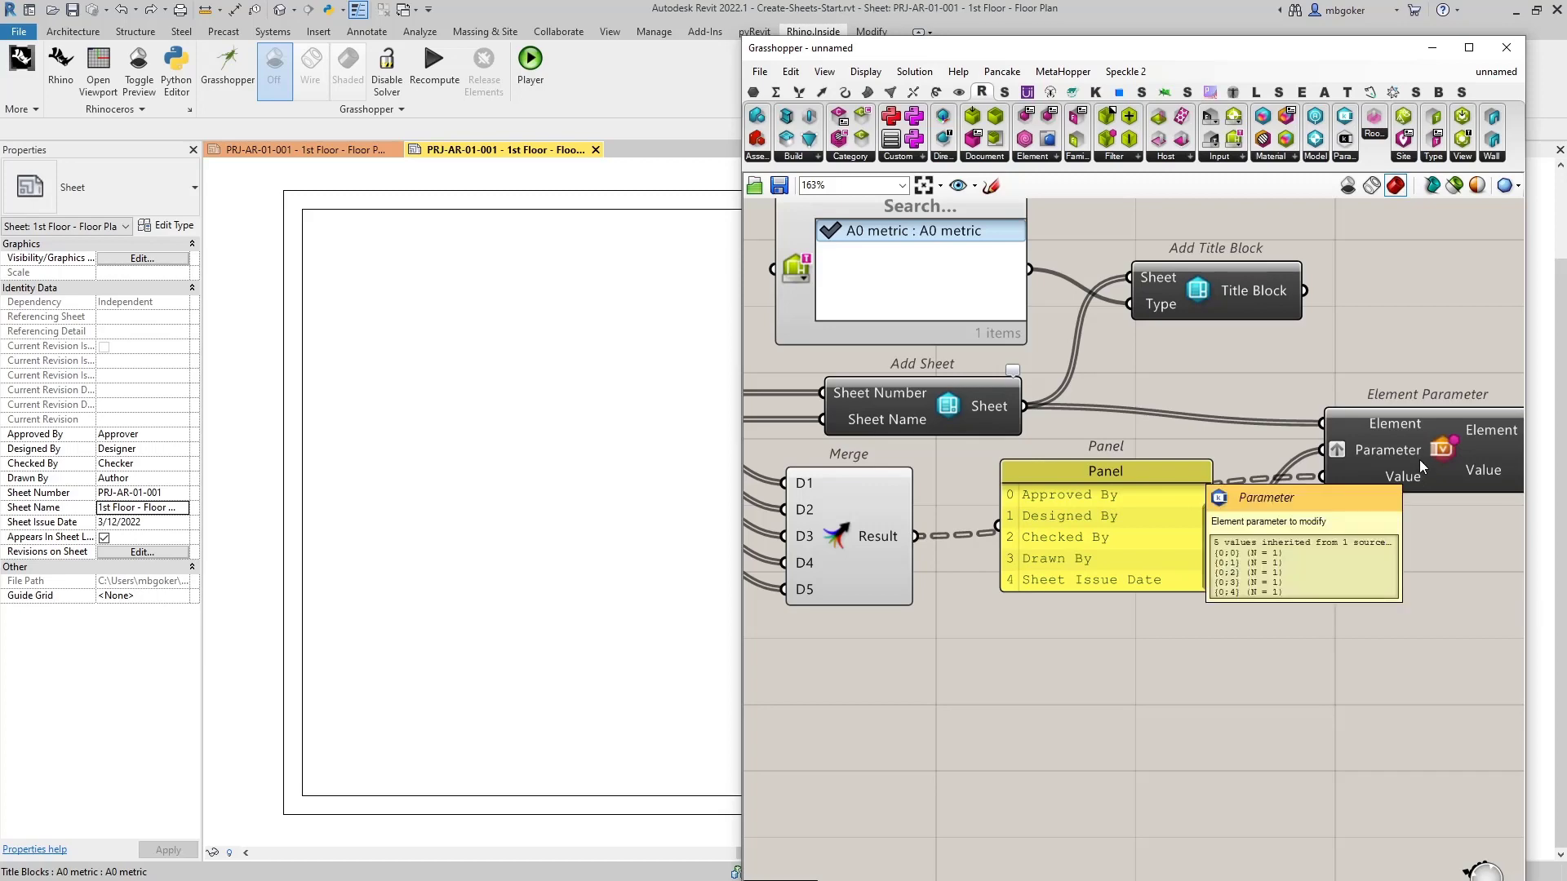
{"action": "double_click", "coordinate": [1024, 49]}
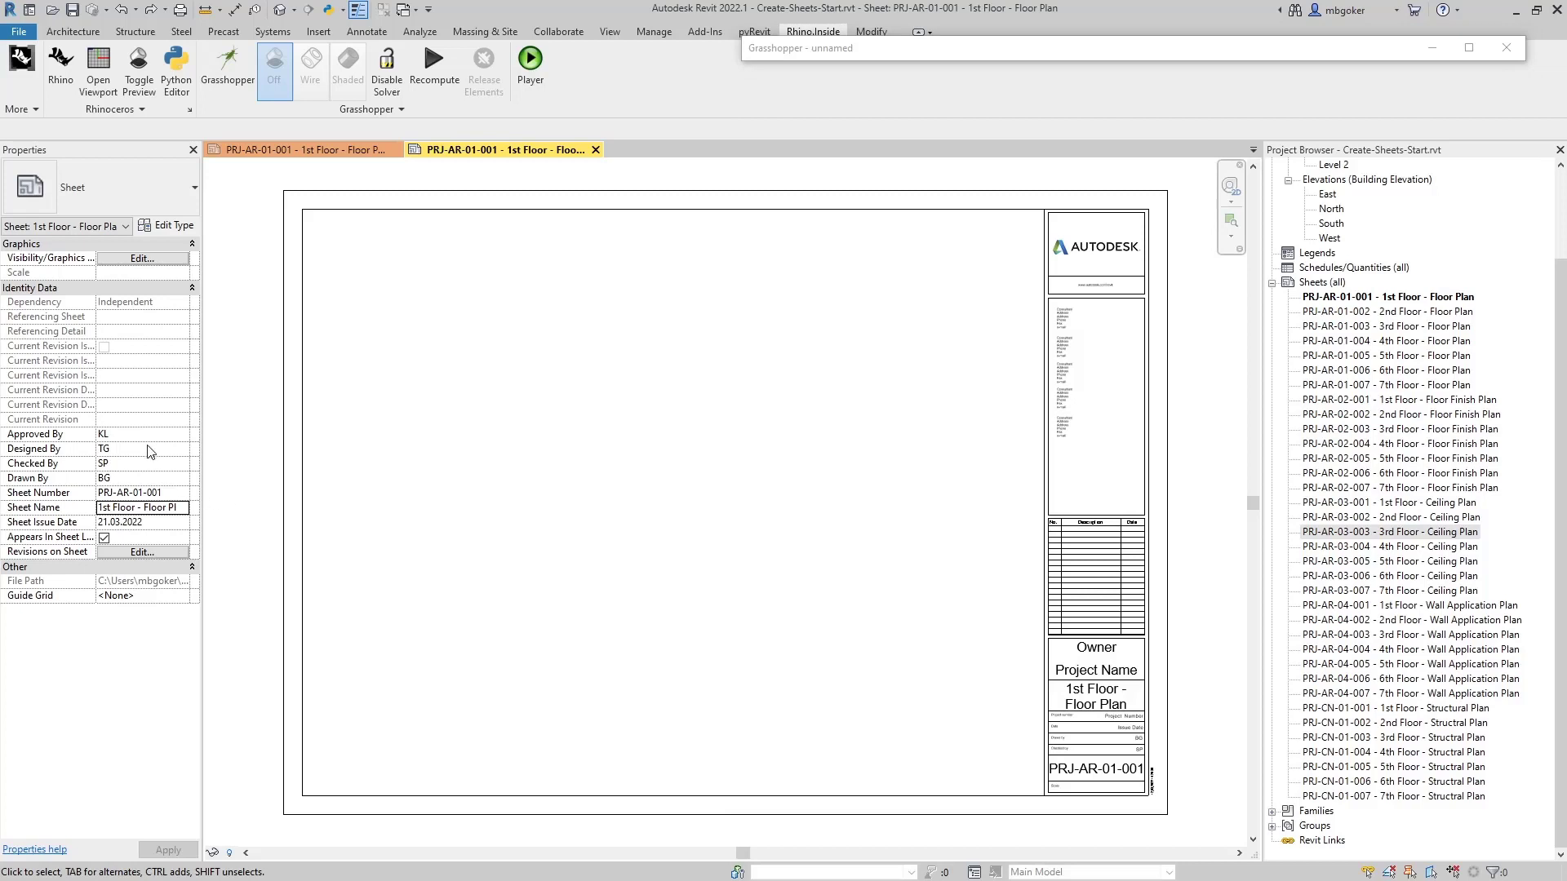